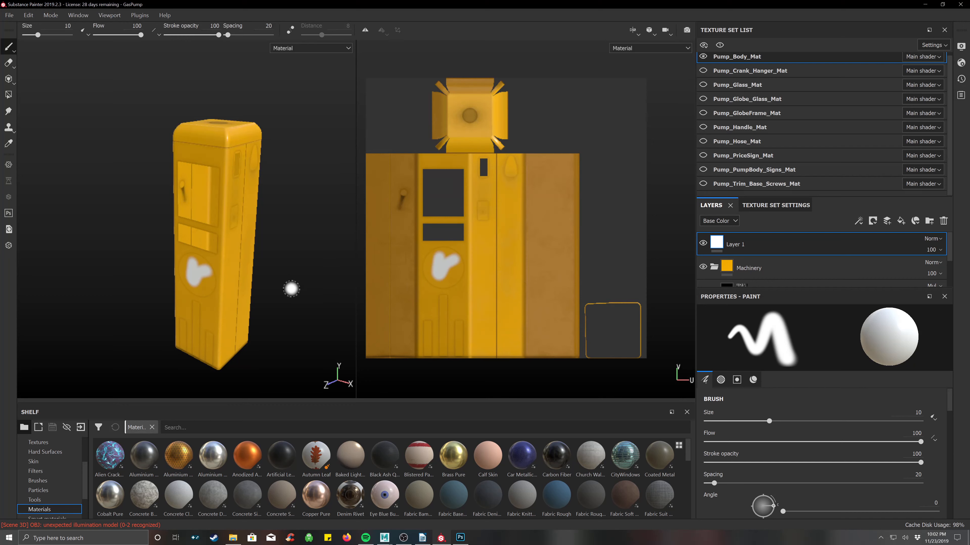
# - Paint white test strokes across the pump body, undo them and delete Layer 1 from Pump_Body_Mat
pyautogui.moveTo(292, 282)
pyautogui.keyDown('alt'); pyautogui.mouseDown()
pyautogui.moveTo(330, 250)
pyautogui.moveTo(266, 260)
pyautogui.moveTo(262, 247)
pyautogui.mouseUp(); pyautogui.keyUp('alt')
pyautogui.moveTo(203, 182)
pyautogui.mouseDown()
pyautogui.moveTo(192, 248)
pyautogui.moveTo(210, 187)
pyautogui.moveTo(206, 142)
pyautogui.moveTo(183, 229)
pyautogui.moveTo(214, 321)
pyautogui.moveTo(180, 180)
pyautogui.moveTo(191, 340)
pyautogui.moveTo(232, 281)
pyautogui.mouseUp()
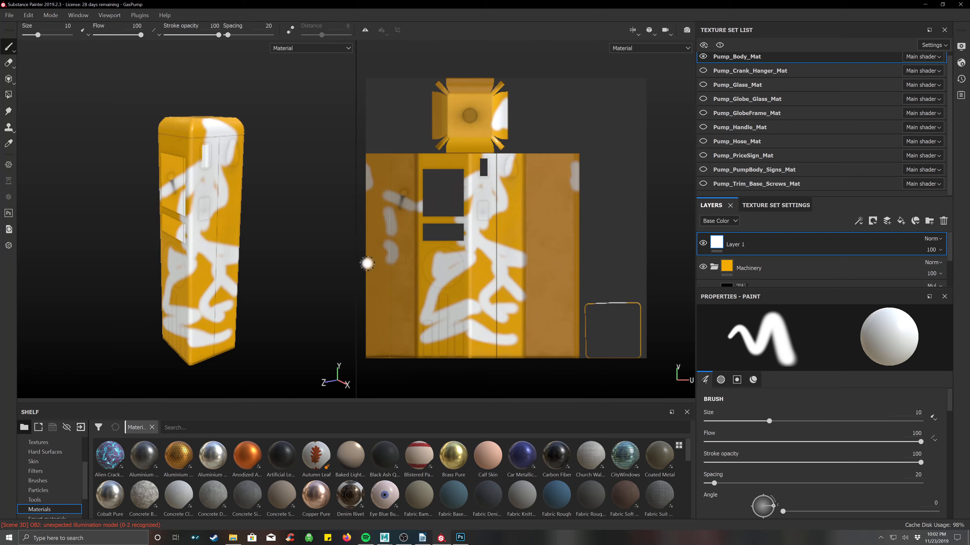
pyautogui.hotkey('ctrl', 'z')
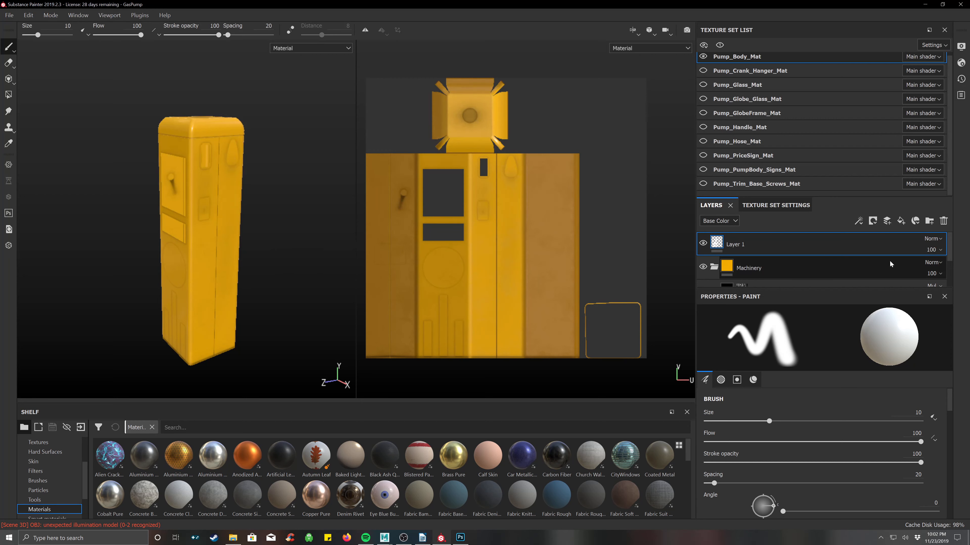
pyautogui.click(944, 221)
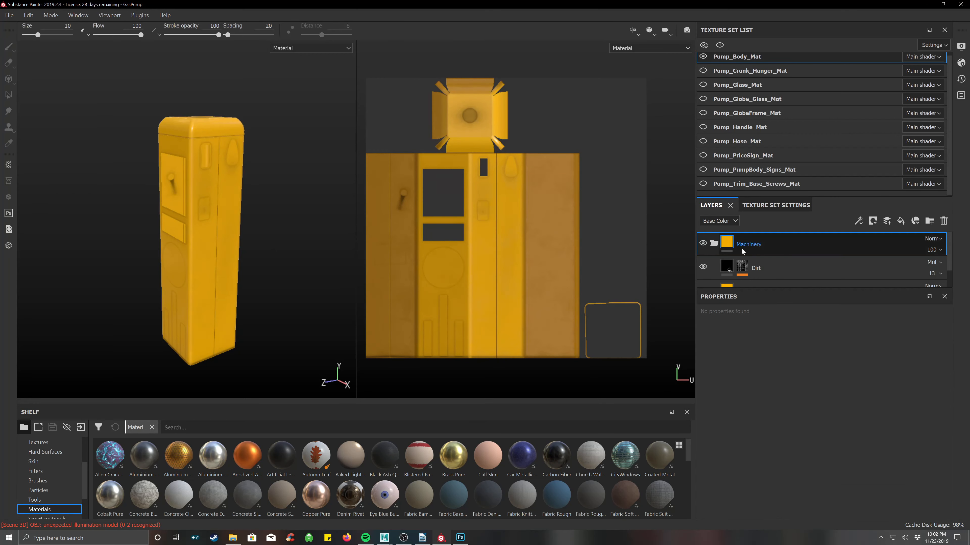
# - Make the hidden texture sets visible except Pump_PumpBody_Signs_Mat, and display the layers of Pump_Crank_Hanger_Mat with more room for the stack
pyautogui.moveTo(704, 73); pyautogui.dragTo(698, 186)
pyautogui.click(748, 70)
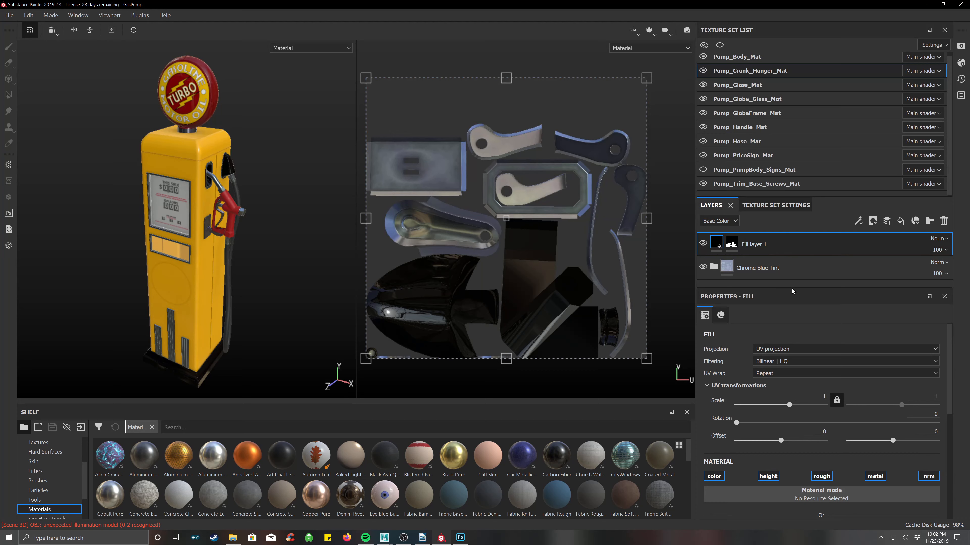
pyautogui.moveTo(790, 286); pyautogui.dragTo(791, 360)
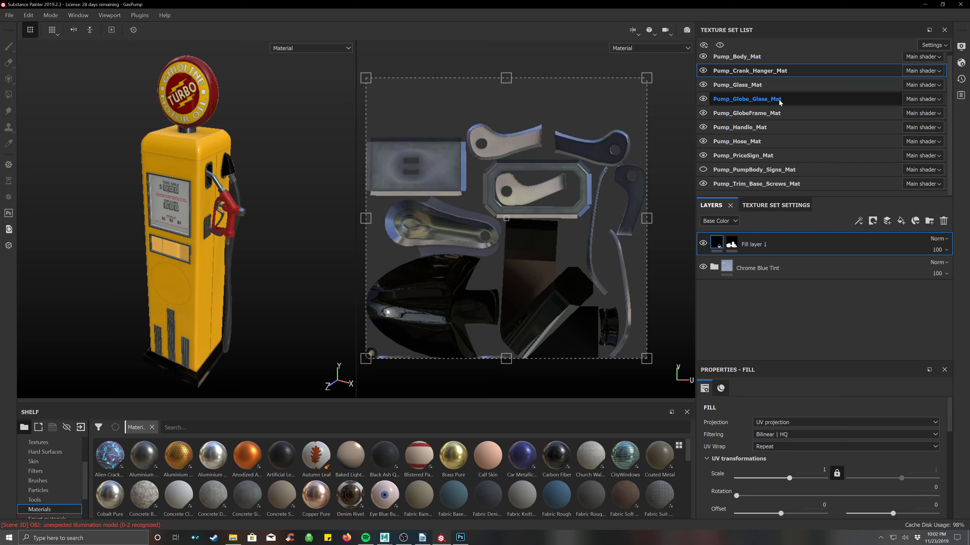
# - Examine the layers of Pump_Body_Mat, and the full layer stack of Pump_Handle_Mat down to Chrome Blue Tint
pyautogui.click(751, 58)
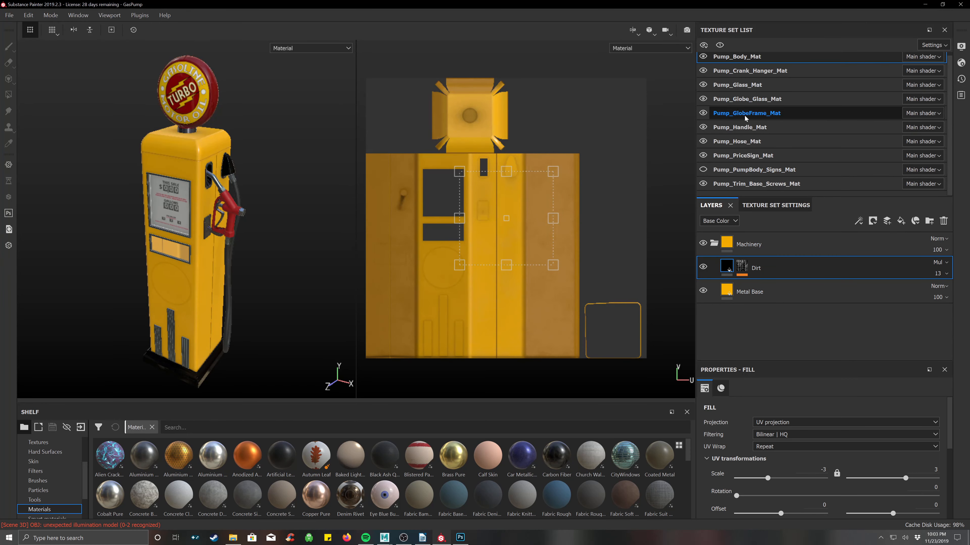
pyautogui.click(741, 130)
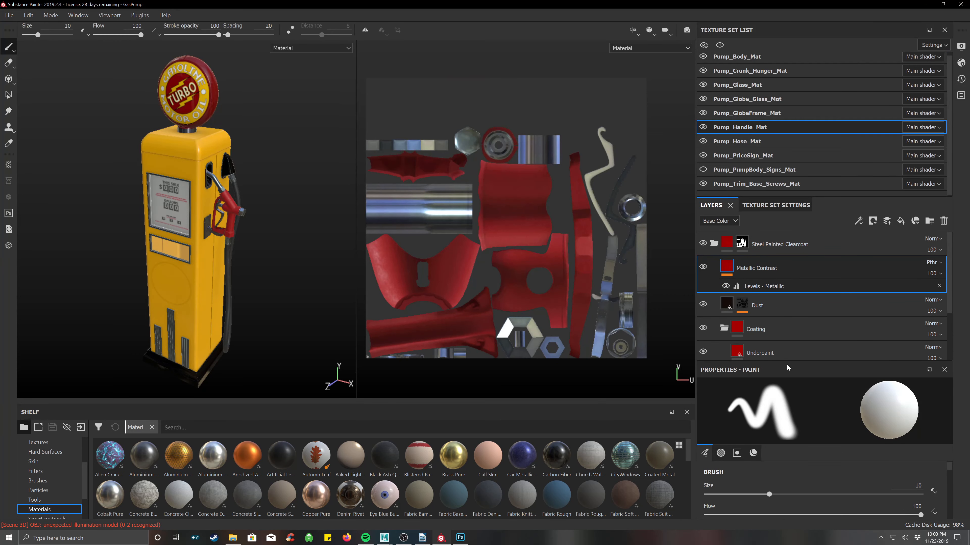
pyautogui.moveTo(785, 360); pyautogui.dragTo(784, 420)
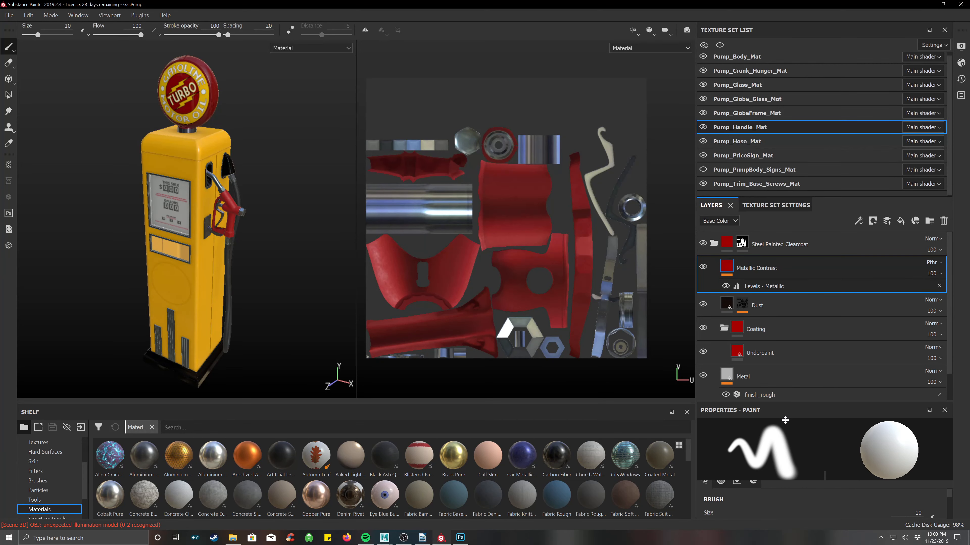
pyautogui.scroll(-1, 790, 385)
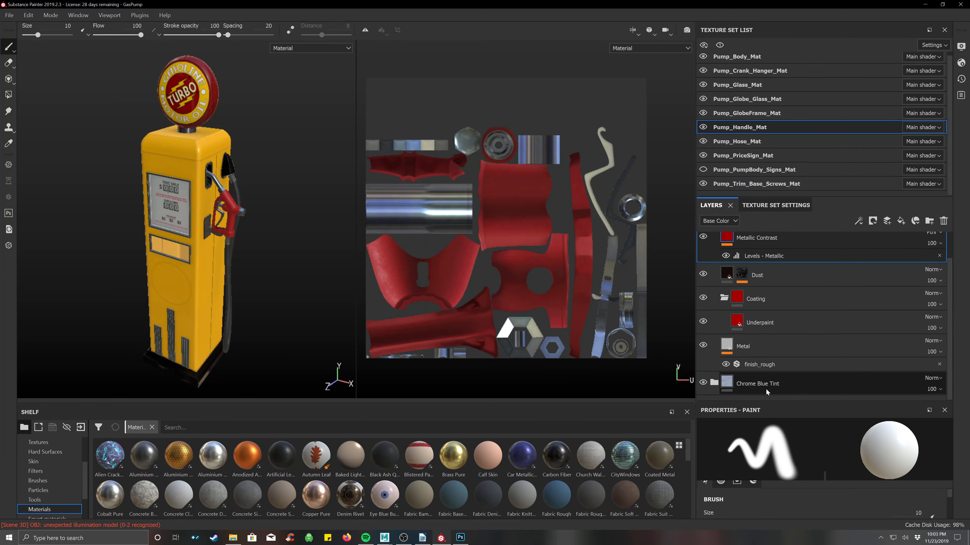
pyautogui.scroll(1, 781, 335)
pyautogui.scroll(-1, 771, 308)
pyautogui.scroll(1, 768, 290)
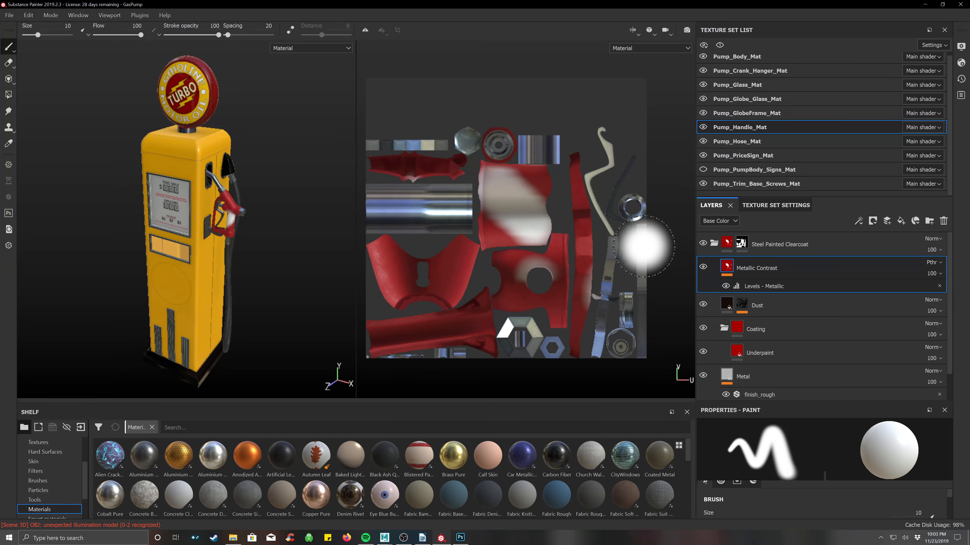
# - Undo the white strokes on the Metallic Contrast layer and add a paint layer above Steel Painted Clearcoat
pyautogui.hotkey('ctrl', 'z')
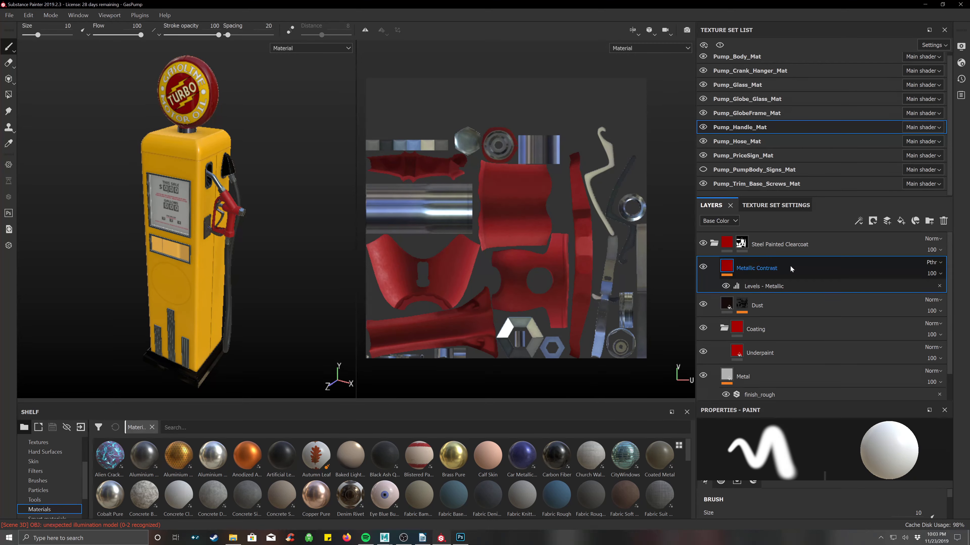
pyautogui.click(892, 236)
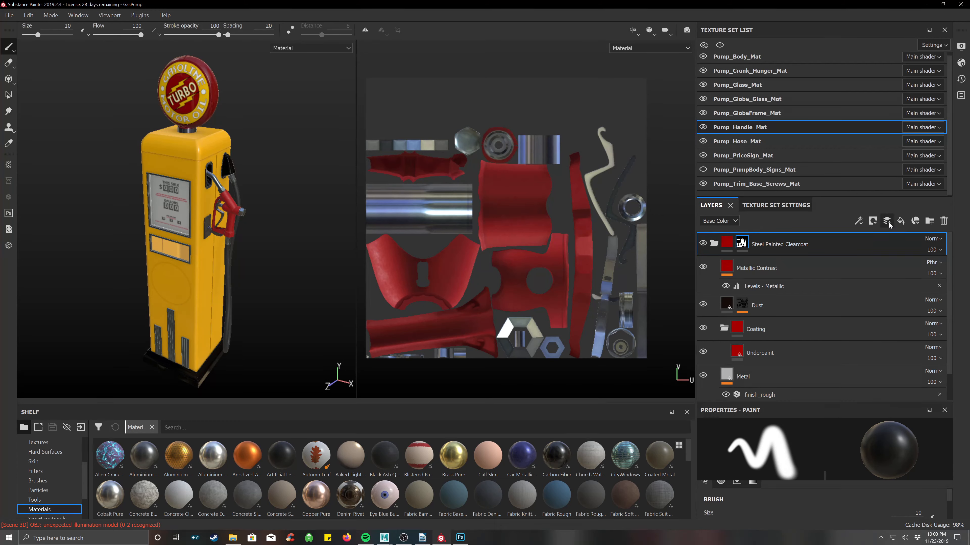
pyautogui.click(887, 221)
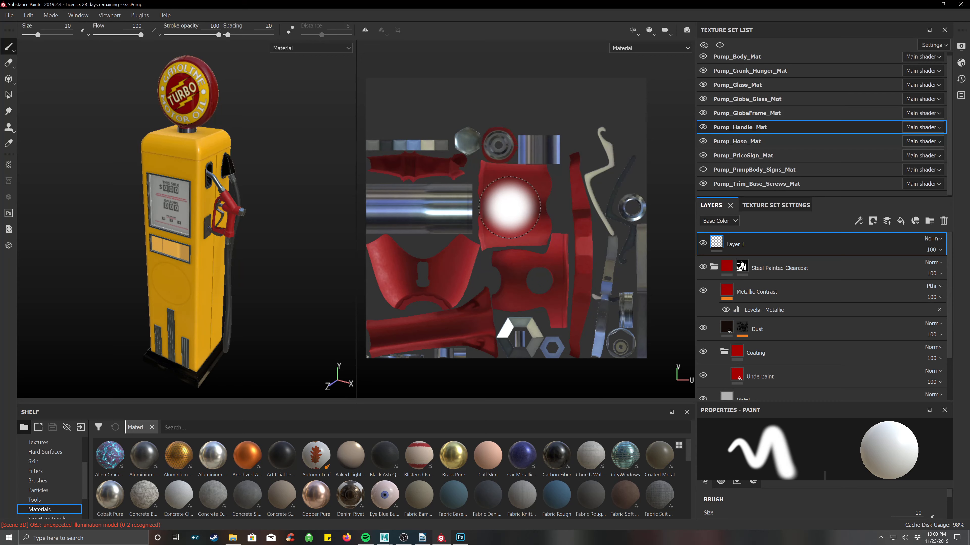
# - Paint white test strokes over the red nozzle handle with brush size 2.44, and delete the paint layer
pyautogui.keyDown('ctrl'); pyautogui.moveTo(509, 206); pyautogui.dragTo(493, 205, button='right'); pyautogui.keyUp('ctrl')
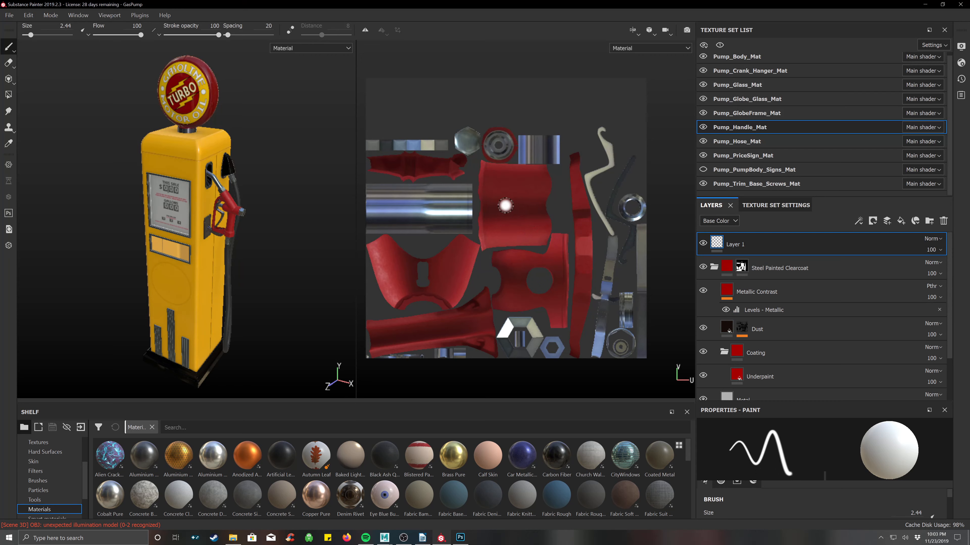
pyautogui.keyDown('alt'); pyautogui.moveTo(154, 181); pyautogui.dragTo(140, 160, button='right'); pyautogui.keyUp('alt')
pyautogui.keyDown('alt'); pyautogui.moveTo(209, 184); pyautogui.dragTo(60, 163, button='middle'); pyautogui.keyUp('alt')
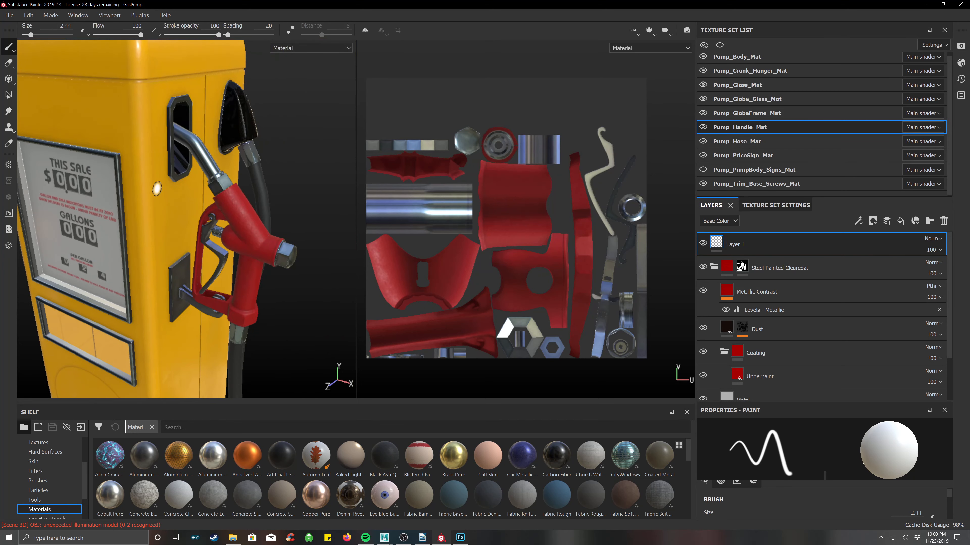
pyautogui.keyDown('alt'); pyautogui.moveTo(157, 189); pyautogui.dragTo(241, 200, button='right'); pyautogui.keyUp('alt')
pyautogui.moveTo(246, 178)
pyautogui.mouseDown()
pyautogui.moveTo(304, 250)
pyautogui.moveTo(275, 195)
pyautogui.moveTo(260, 214)
pyautogui.moveTo(313, 279)
pyautogui.moveTo(269, 275)
pyautogui.moveTo(321, 317)
pyautogui.moveTo(303, 365)
pyautogui.moveTo(286, 356)
pyautogui.mouseUp()
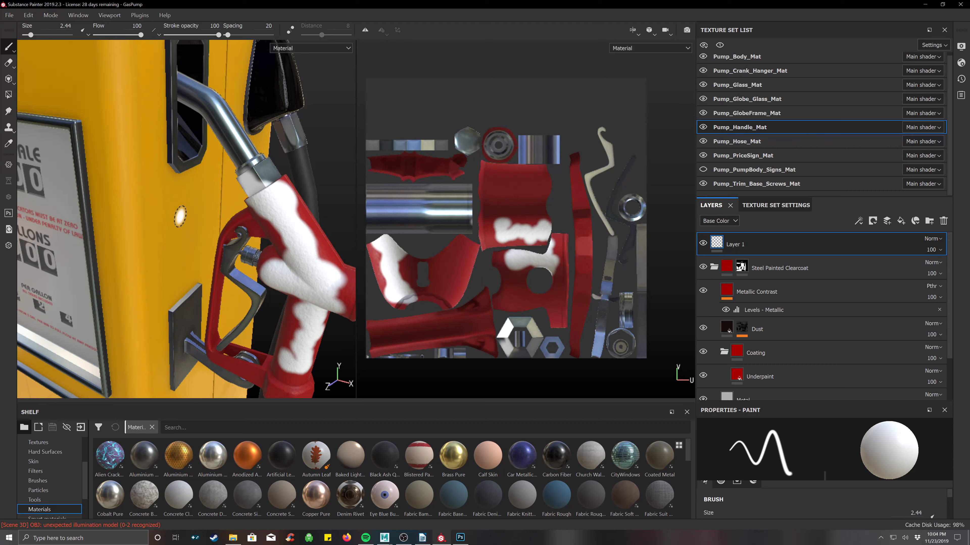
pyautogui.scroll(-4, 180, 216)
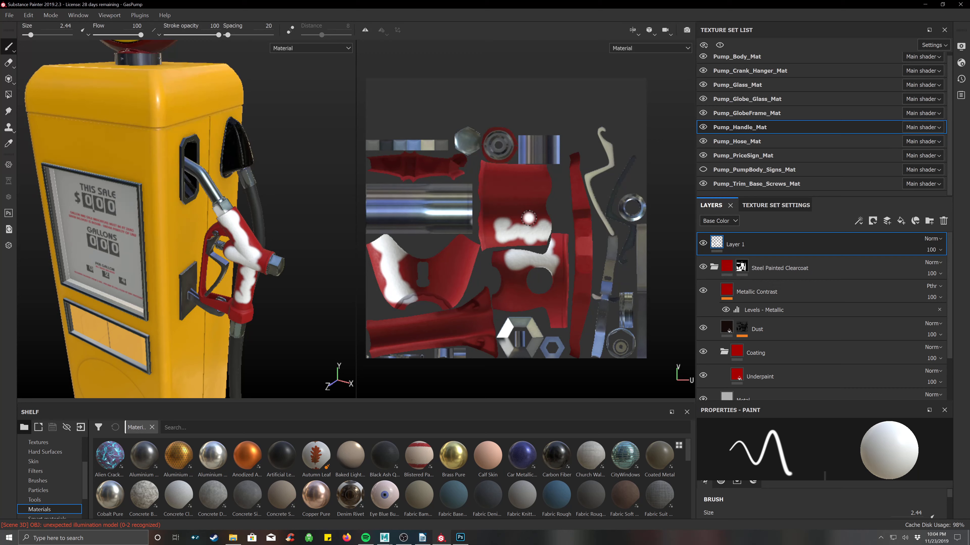
pyautogui.click(943, 221)
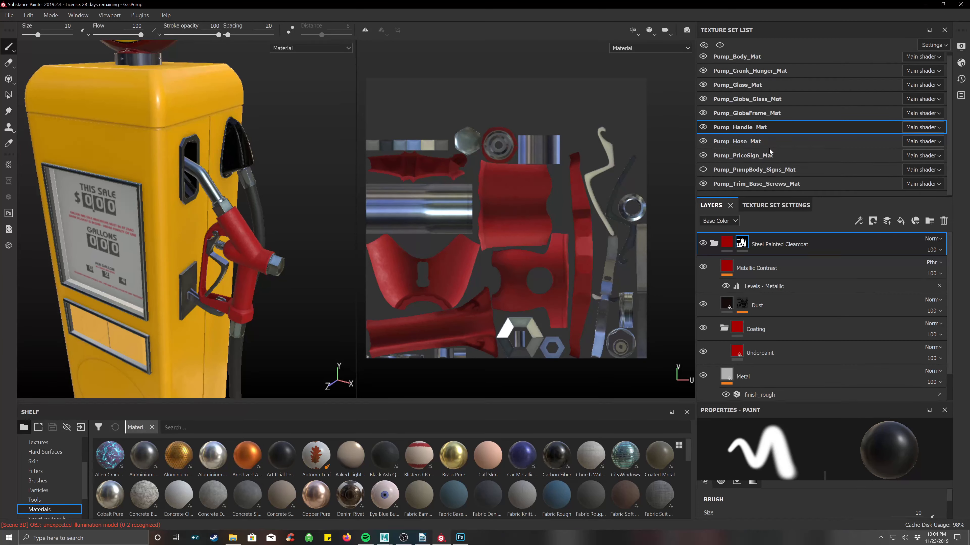
# - Bring the whole pump into view, hide the Pump_Body_Mat and Pump_Crank_Hanger_Mat texture sets and show them again
pyautogui.scroll(1, 720, 59)
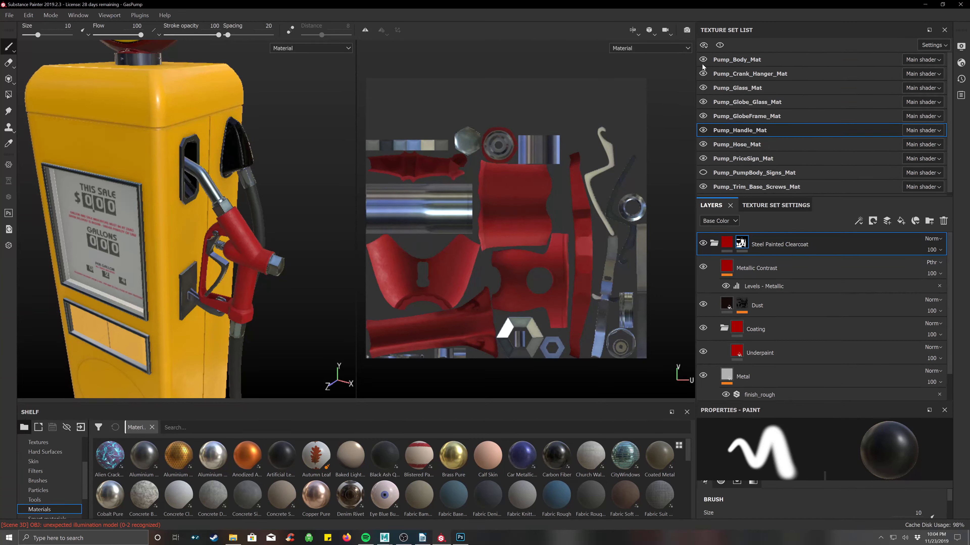
pyautogui.scroll(-5, 218, 146)
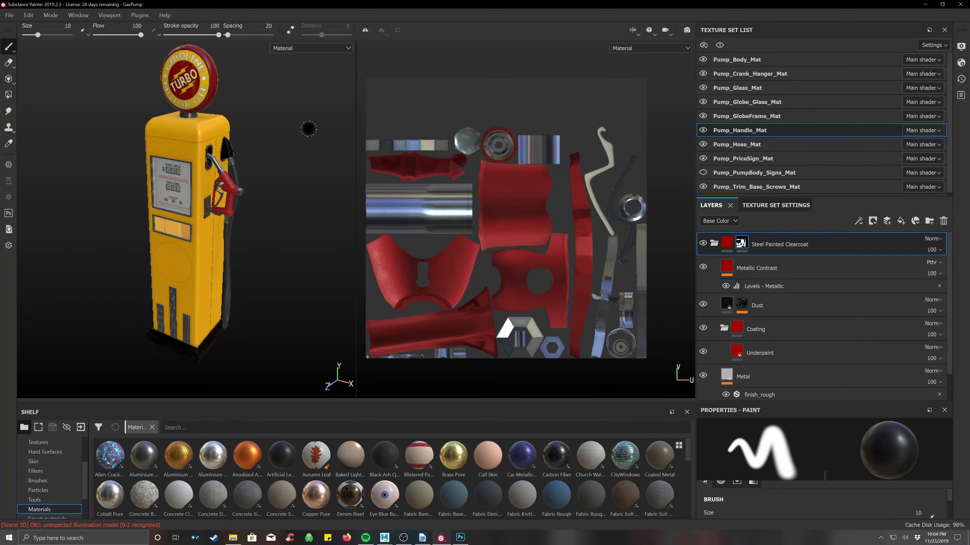
pyautogui.keyDown('alt'); pyautogui.moveTo(311, 124); pyautogui.dragTo(318, 140, button='middle'); pyautogui.keyUp('alt')
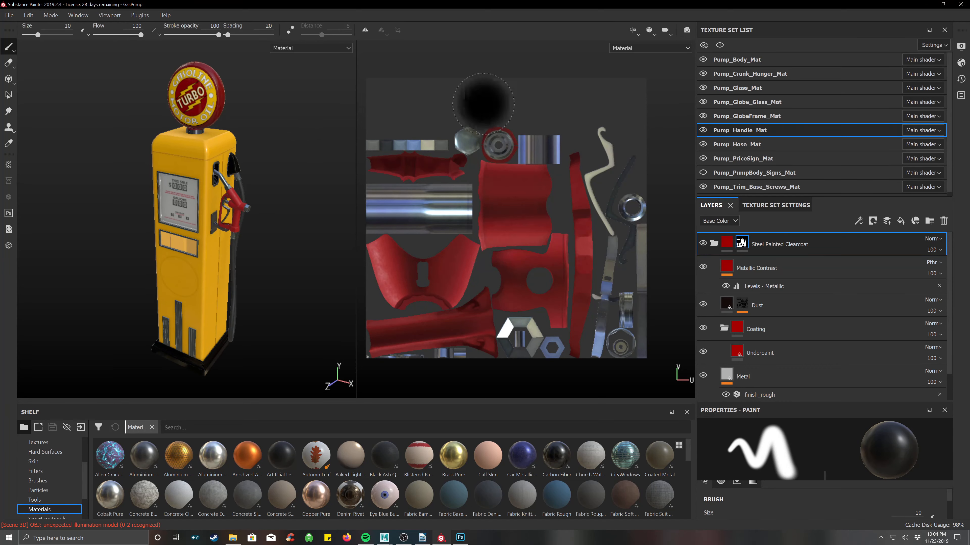
pyautogui.click(704, 60)
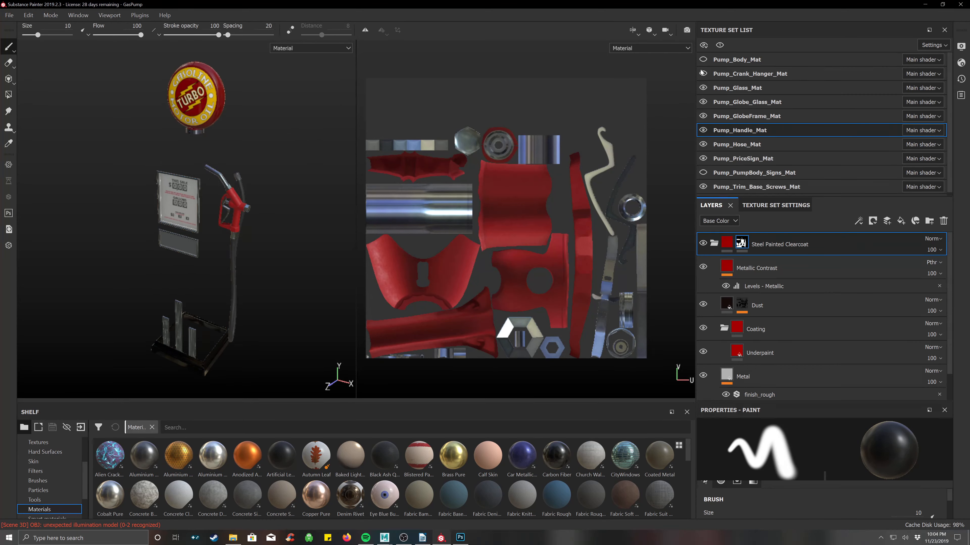
pyautogui.click(702, 73)
pyautogui.click(703, 60)
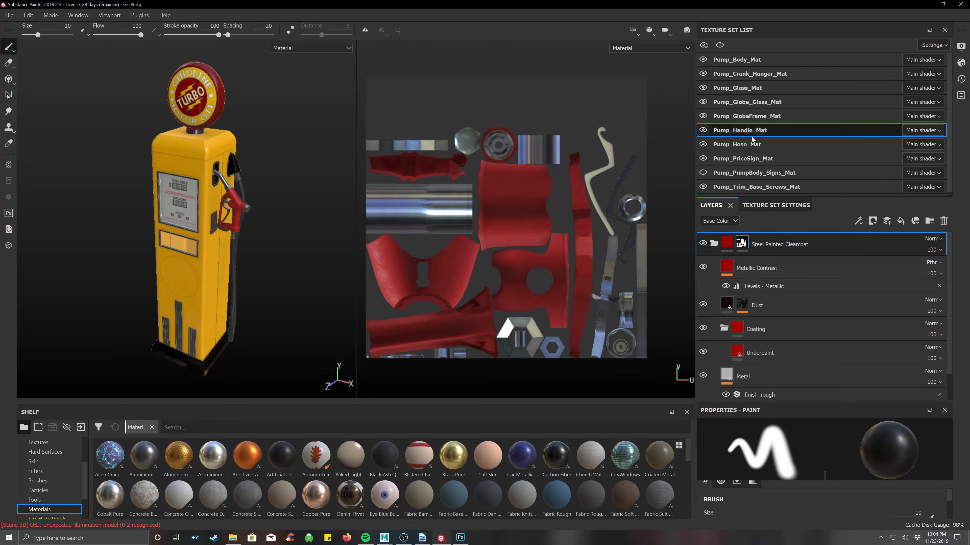
# - Make Pump_PumpBody_Signs_Mat visible, select it and check its texture set settings before returning to its layers
pyautogui.scroll(-1, 753, 136)
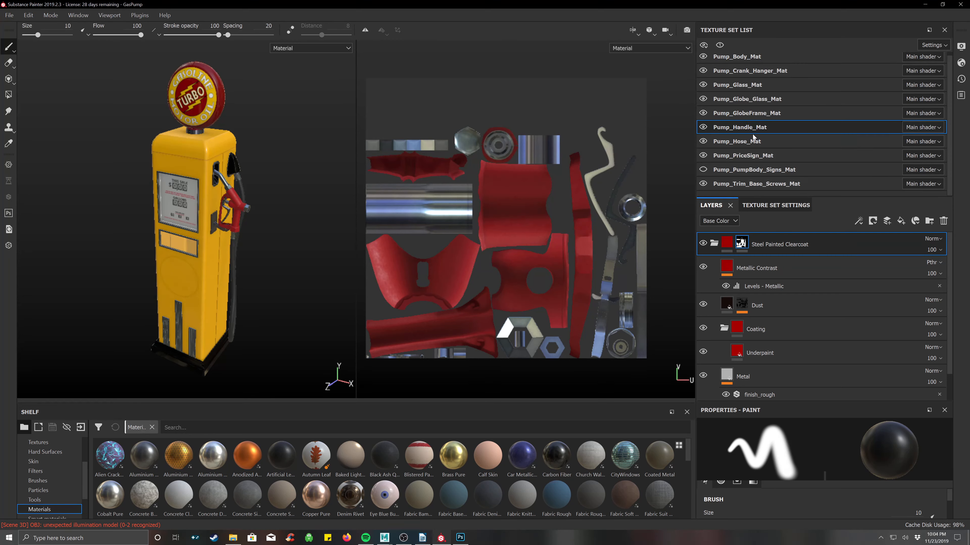
pyautogui.click(704, 170)
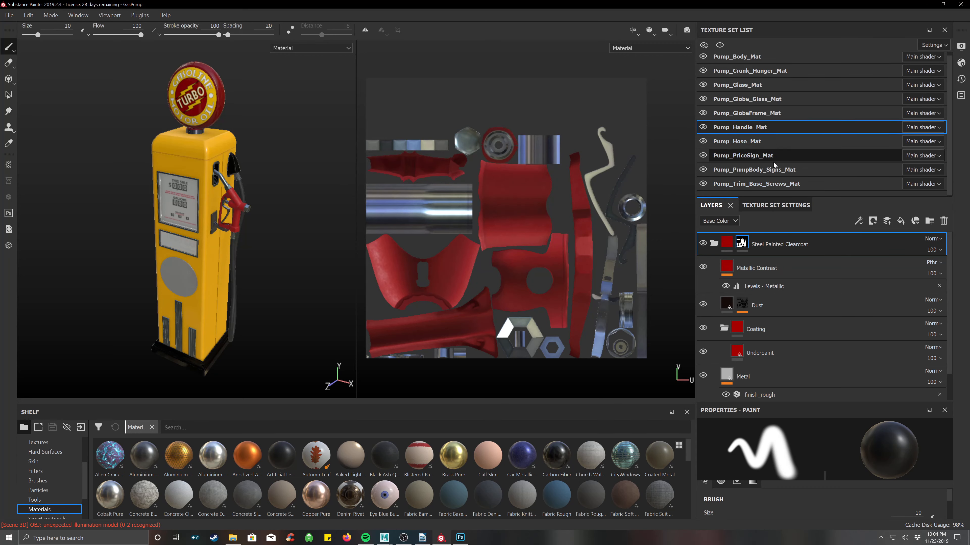
pyautogui.scroll(1, 773, 155)
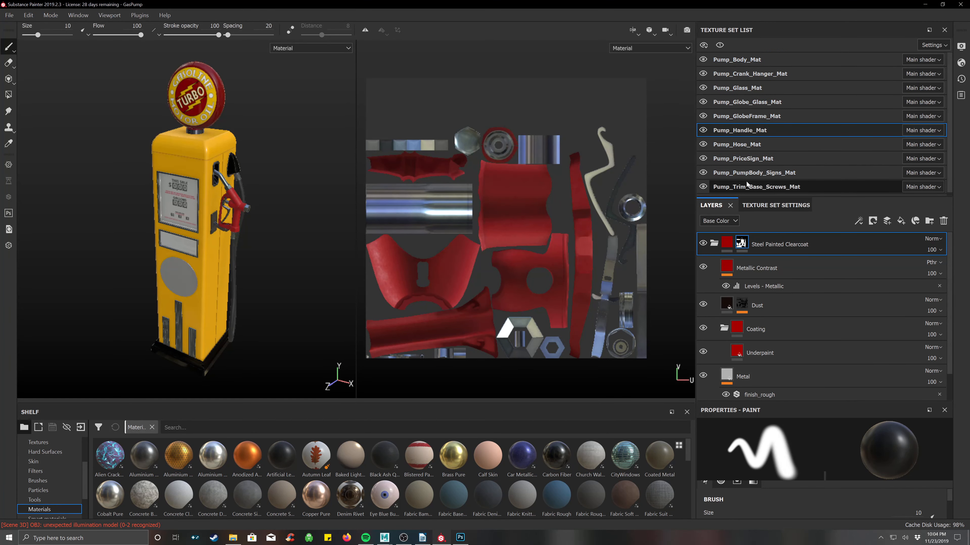
pyautogui.click(750, 174)
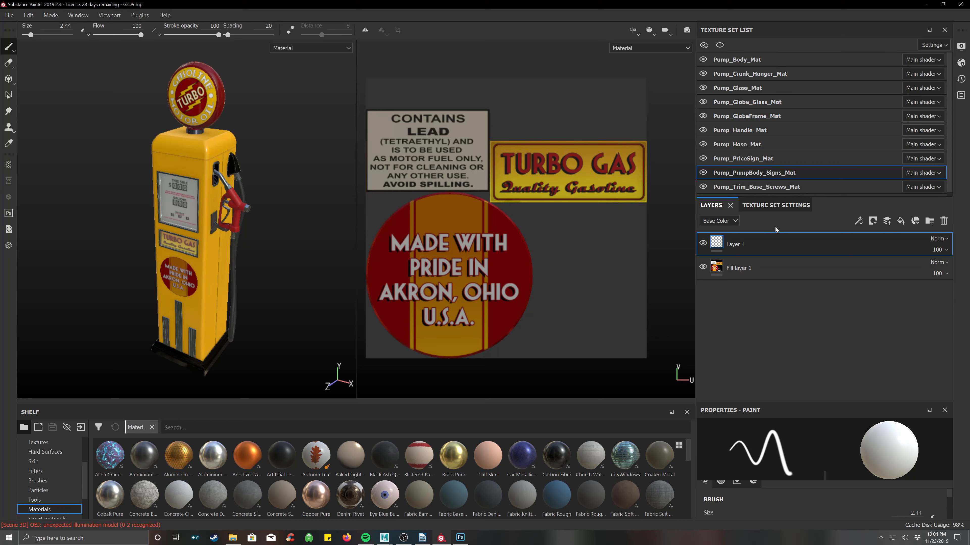
pyautogui.click(775, 205)
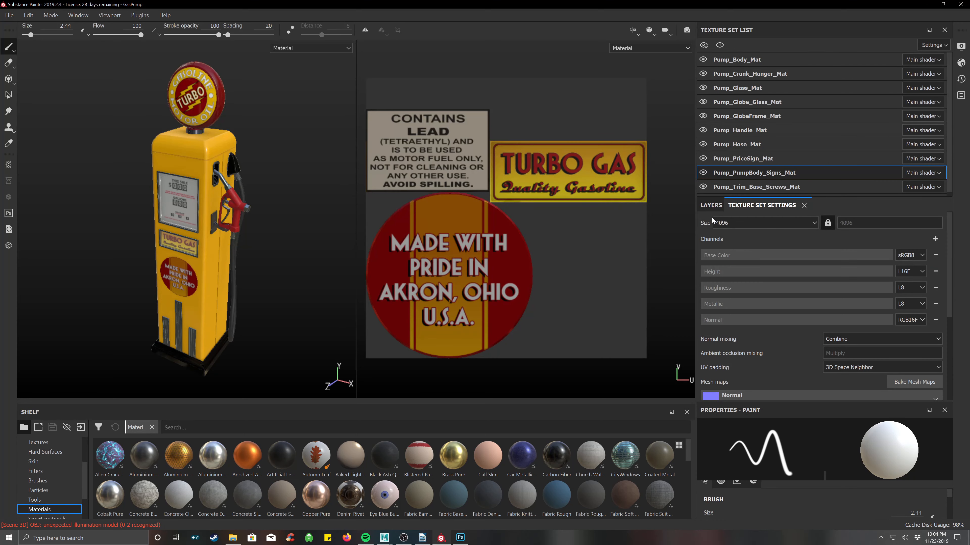
pyautogui.click(711, 205)
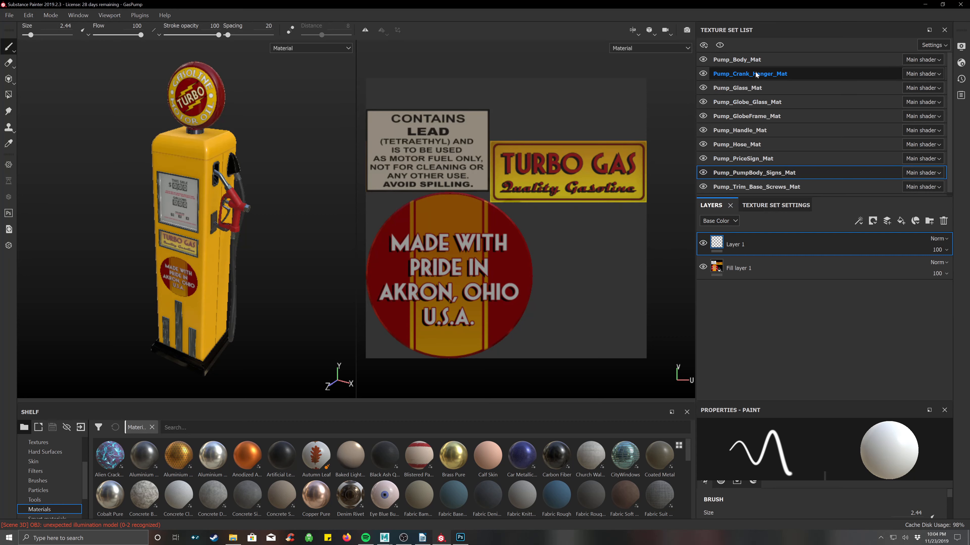
# - Hide the Machinery group in the Pump_Body_Mat texture set
pyautogui.click(734, 60)
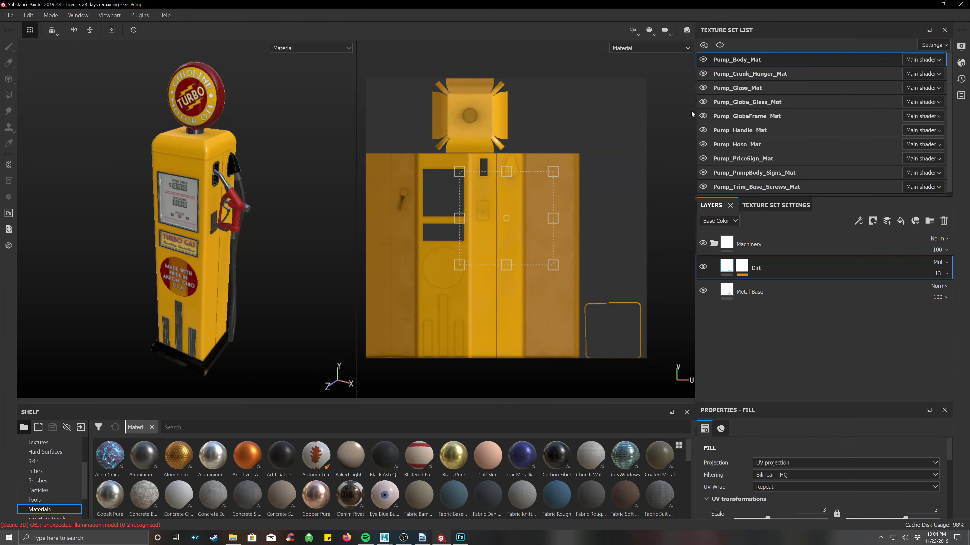
pyautogui.click(801, 248)
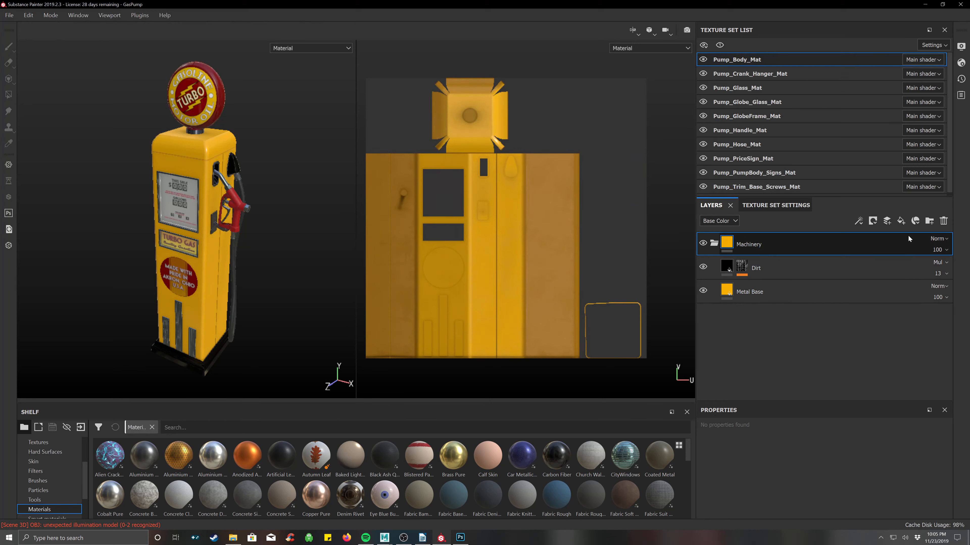
pyautogui.click(702, 243)
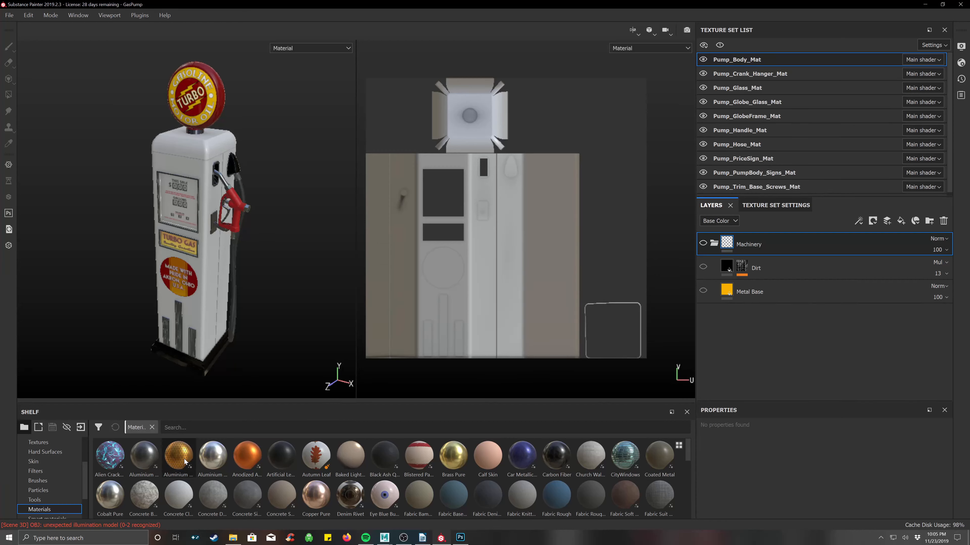
# - Add the Aluminium Insulator material above the Machinery group and the Car Metallic Paint Dusty material on top of it
pyautogui.moveTo(182, 460); pyautogui.dragTo(869, 281)
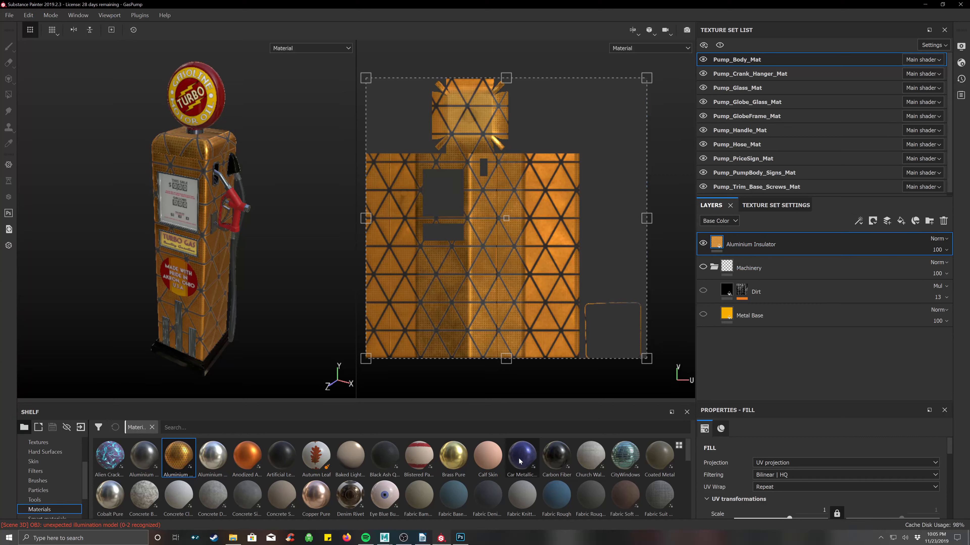
pyautogui.moveTo(519, 461)
pyautogui.mouseDown()
pyautogui.moveTo(754, 272)
pyautogui.moveTo(774, 232)
pyautogui.mouseUp()
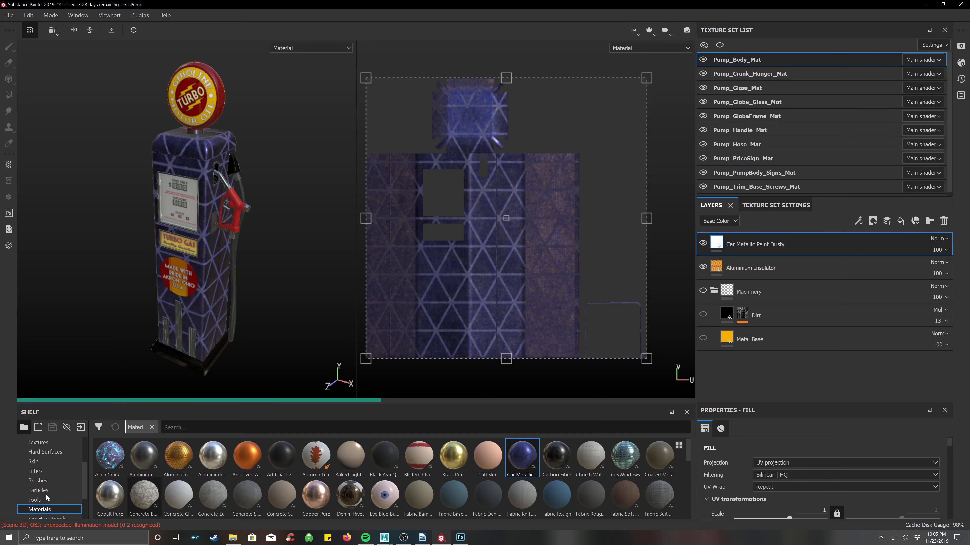
pyautogui.scroll(-2, 46, 497)
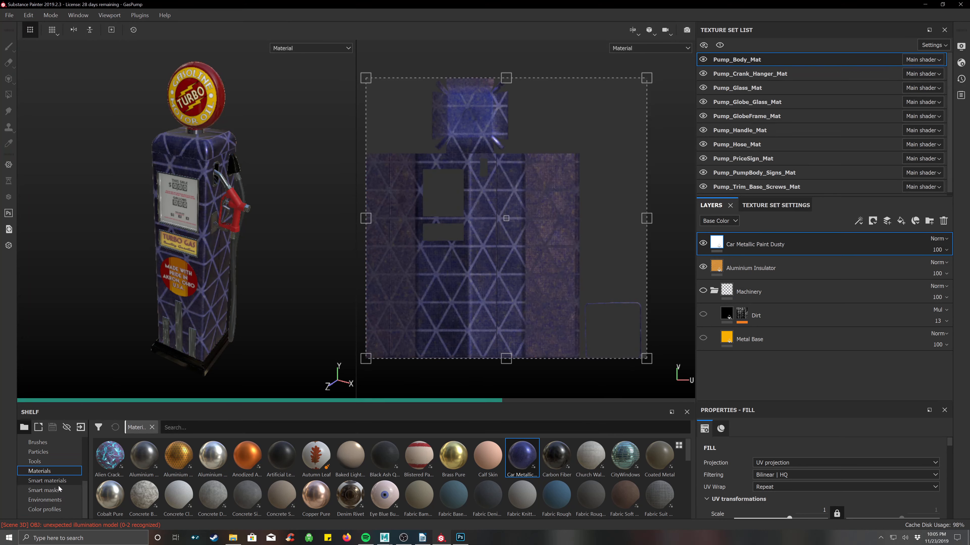
# - Display the smart materials in the shelf and delete the Car Metallic Paint Dusty and Aluminium Insulator layers
pyautogui.click(62, 481)
pyautogui.press('Delete')
pyautogui.press('Delete')
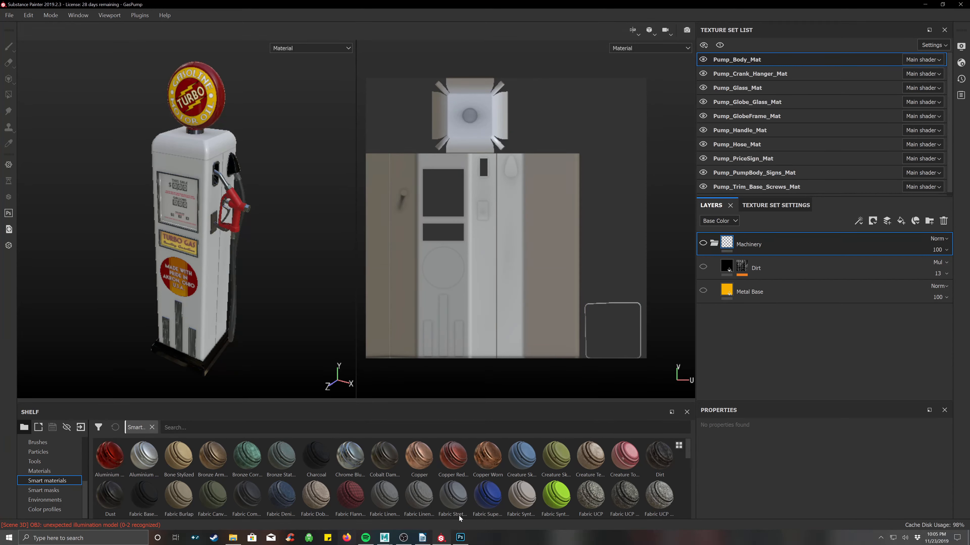
# - Try the Copper Red Bleached smart material above the Machinery group, look through its sublayers and delete it
pyautogui.moveTo(454, 459)
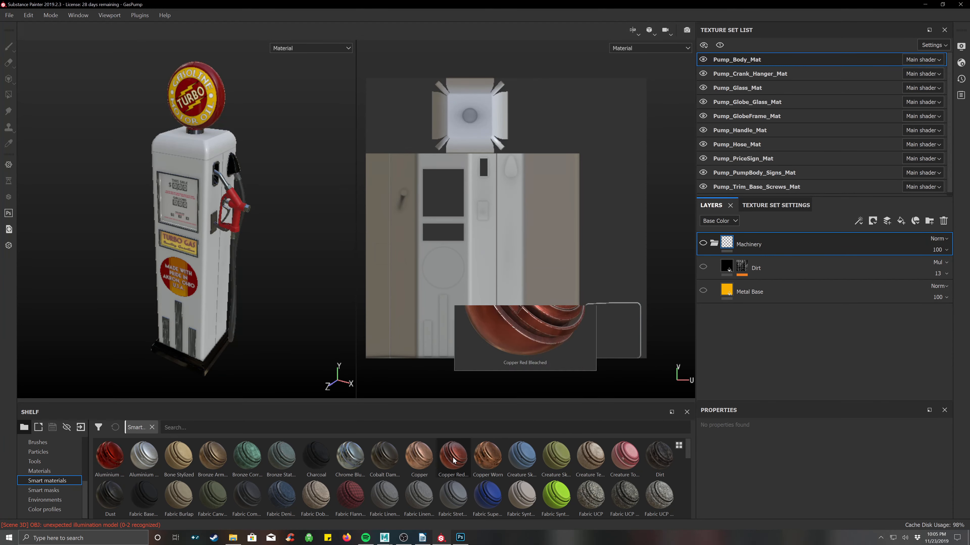
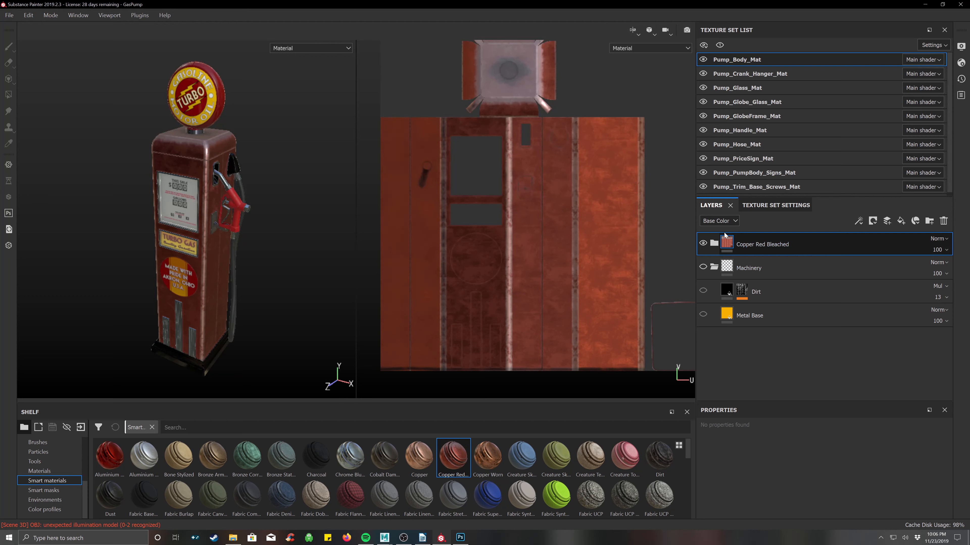
pyautogui.click(714, 244)
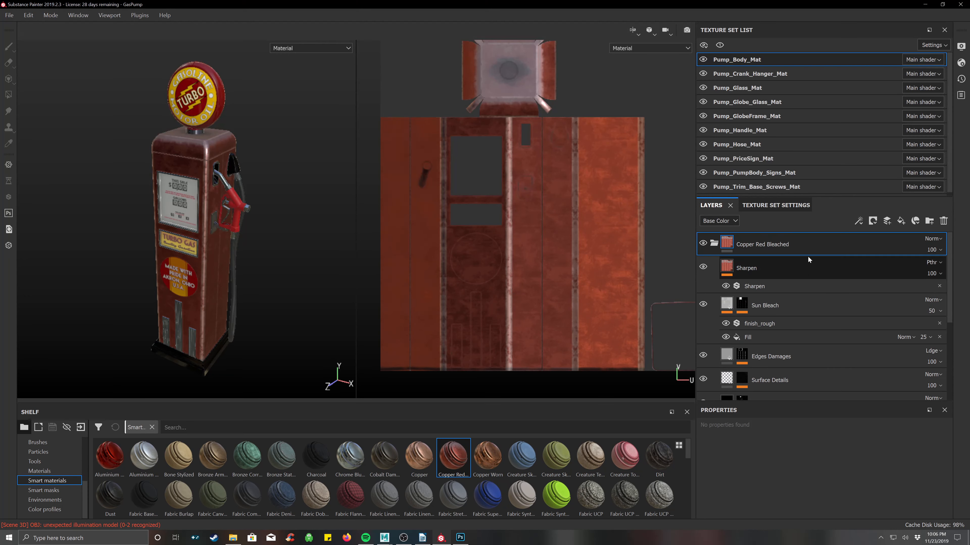
pyautogui.scroll(-2, 789, 278)
pyautogui.scroll(-2, 788, 278)
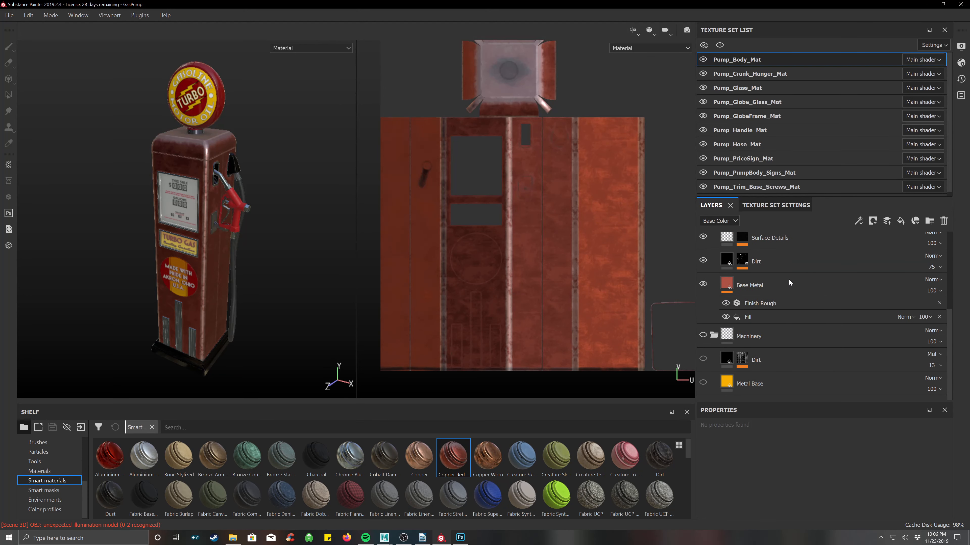
pyautogui.scroll(1, 784, 368)
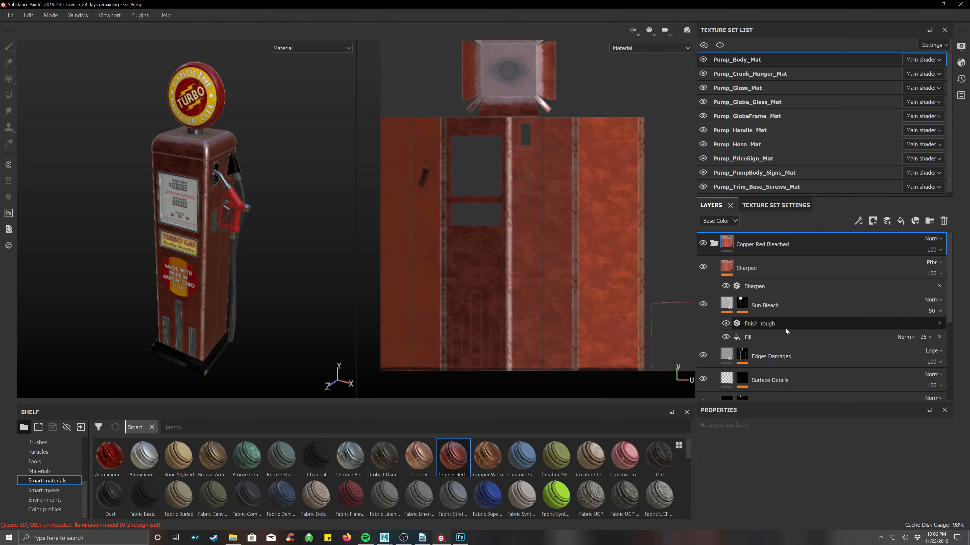
pyautogui.scroll(4, 768, 341)
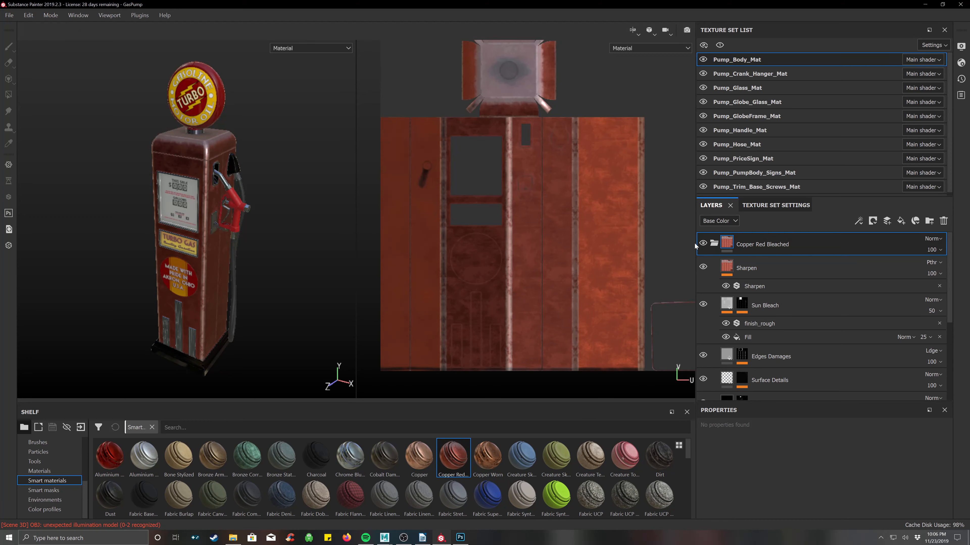
pyautogui.click(944, 221)
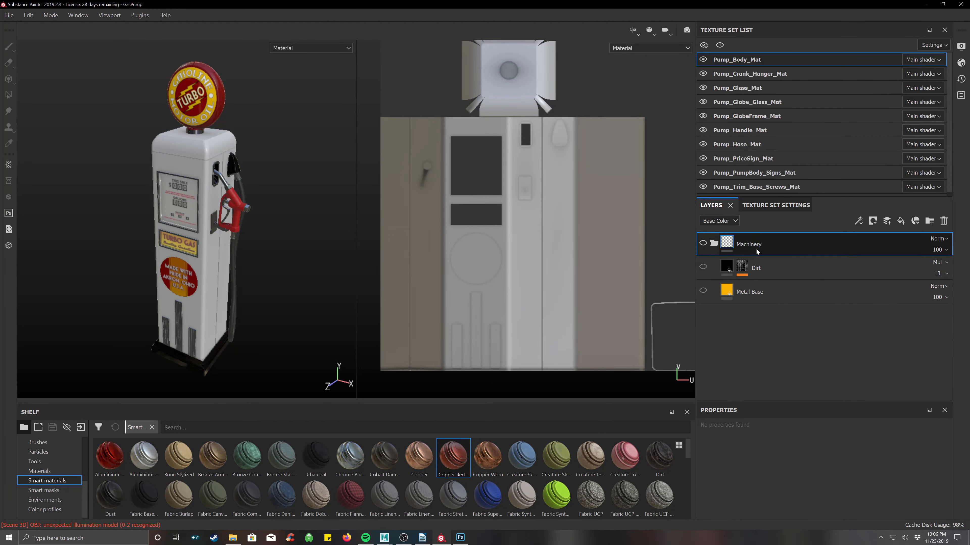
# - Add a paint layer above the Machinery group and enlarge the area showing its paint properties
pyautogui.click(888, 221)
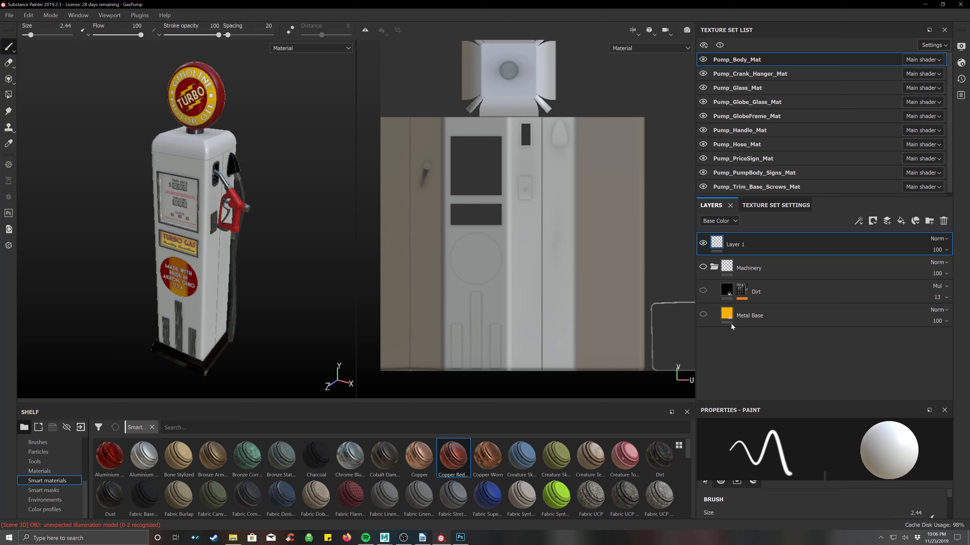
pyautogui.moveTo(804, 400); pyautogui.dragTo(815, 246)
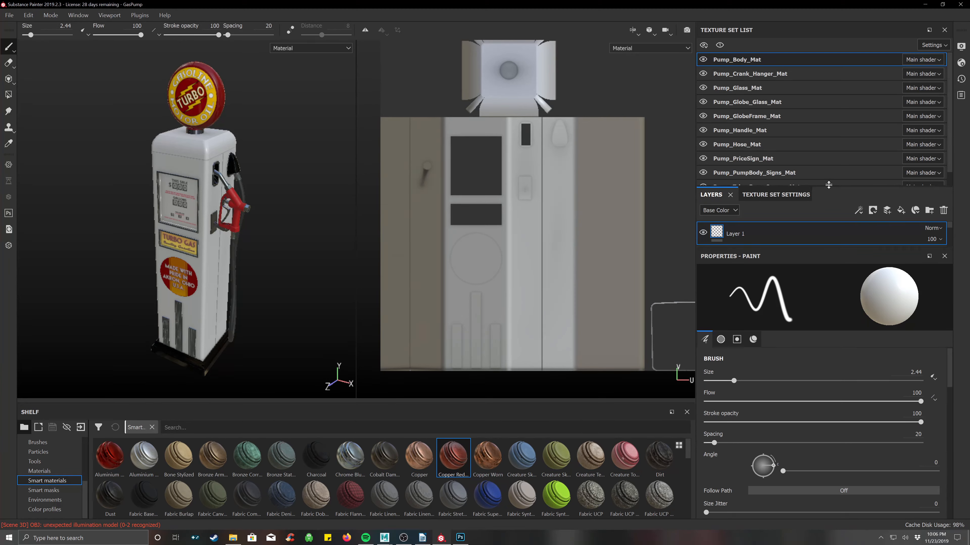
pyautogui.moveTo(829, 182); pyautogui.dragTo(820, 74)
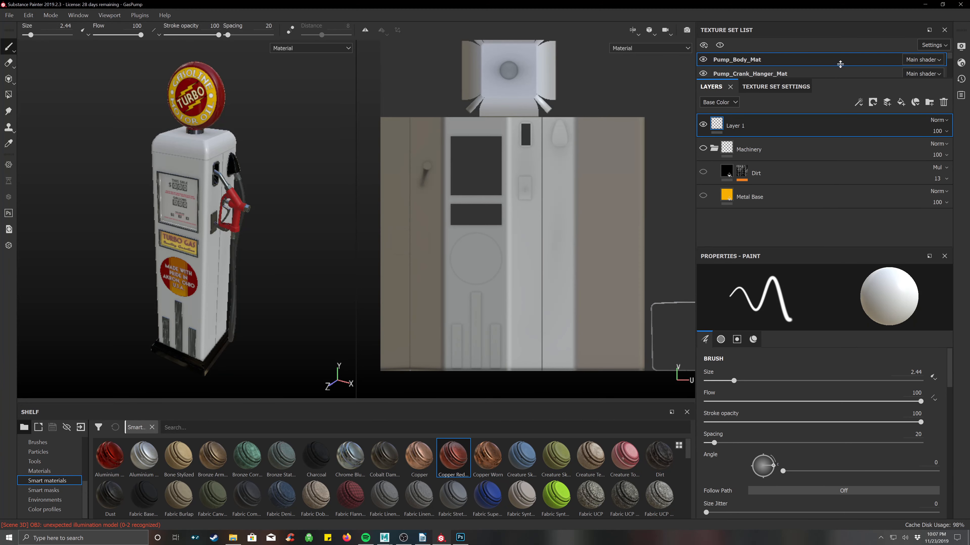
pyautogui.moveTo(814, 247); pyautogui.dragTo(822, 133)
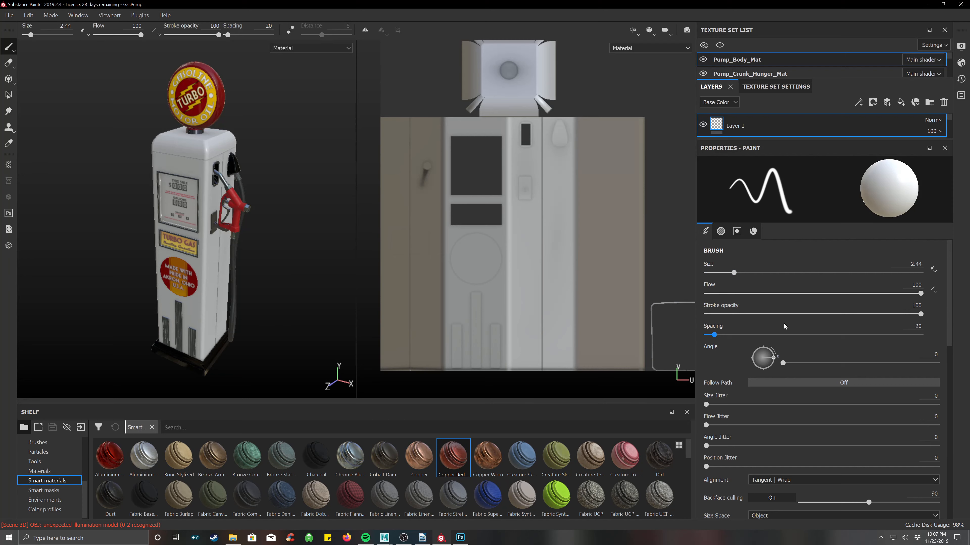
# - Examine the brush, alpha, stencil and material settings in the new layer's paint properties
pyautogui.scroll(-3, 784, 327)
pyautogui.scroll(3, 779, 321)
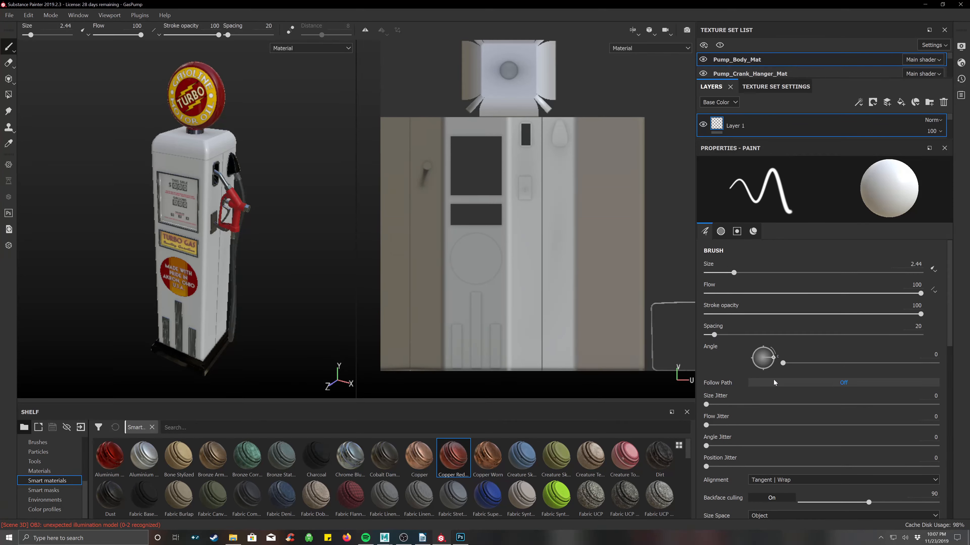
pyautogui.scroll(-3, 760, 344)
pyautogui.scroll(-5, 775, 340)
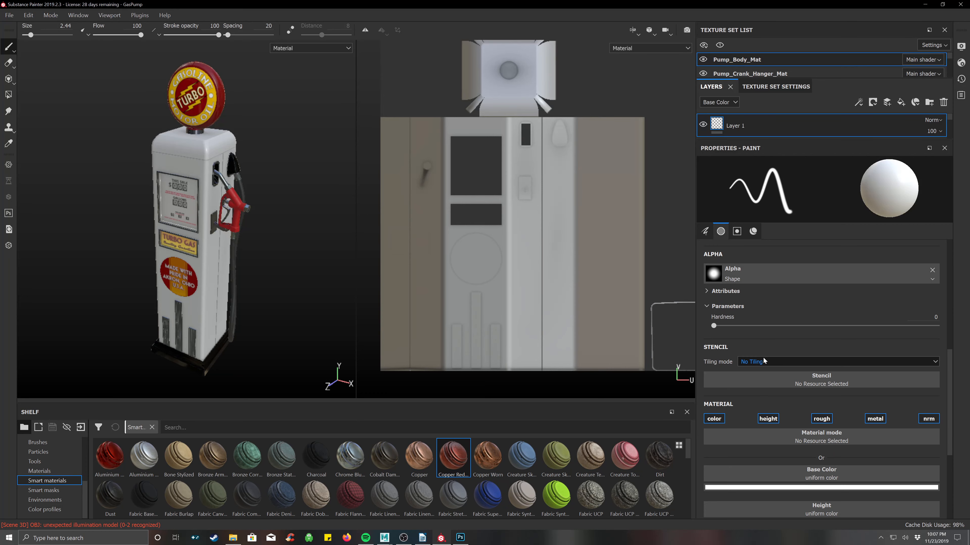
pyautogui.scroll(-3, 792, 331)
pyautogui.scroll(3, 721, 315)
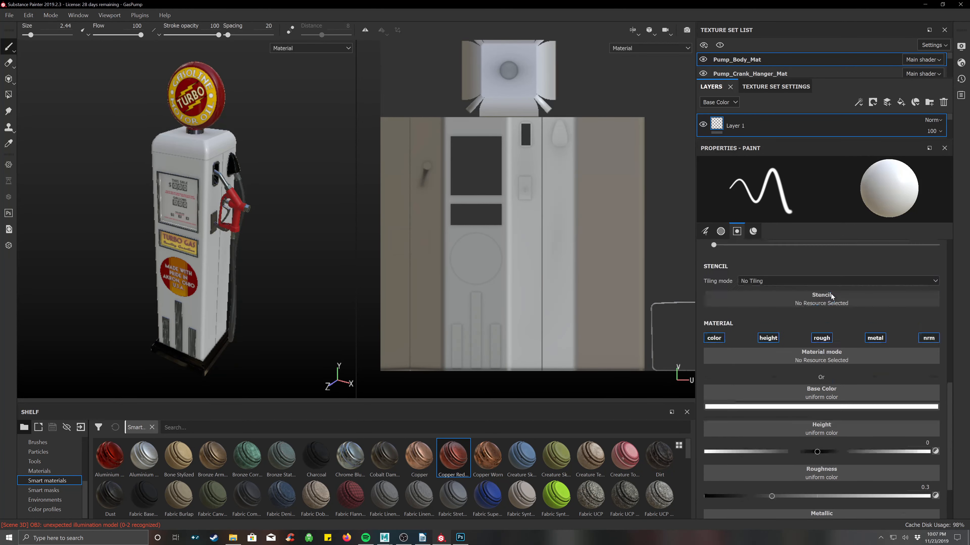
pyautogui.scroll(-3, 812, 307)
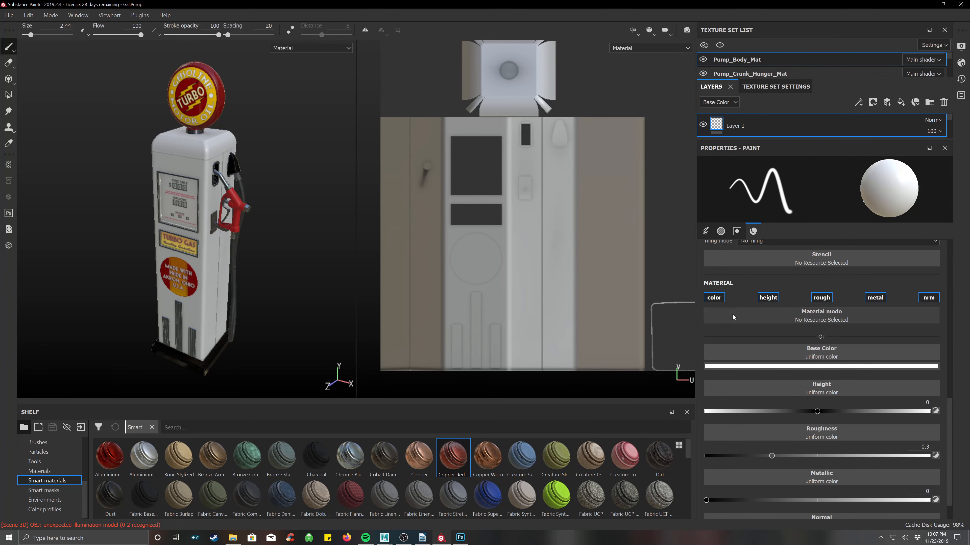
pyautogui.scroll(-1, 827, 373)
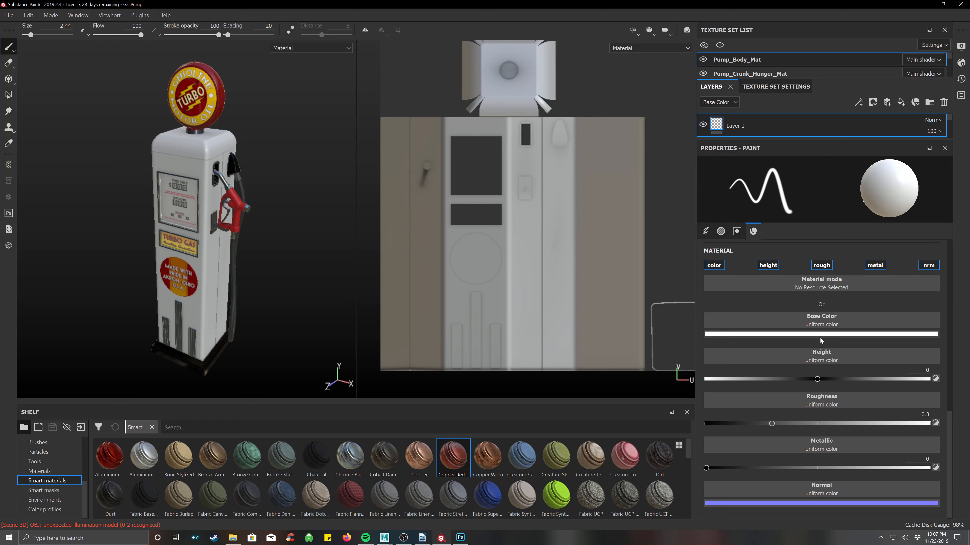
# - Set the paint material's base color to pure red with RGB values 1.000, 0.000, 0.000
pyautogui.click(800, 334)
pyautogui.moveTo(835, 386); pyautogui.dragTo(916, 329)
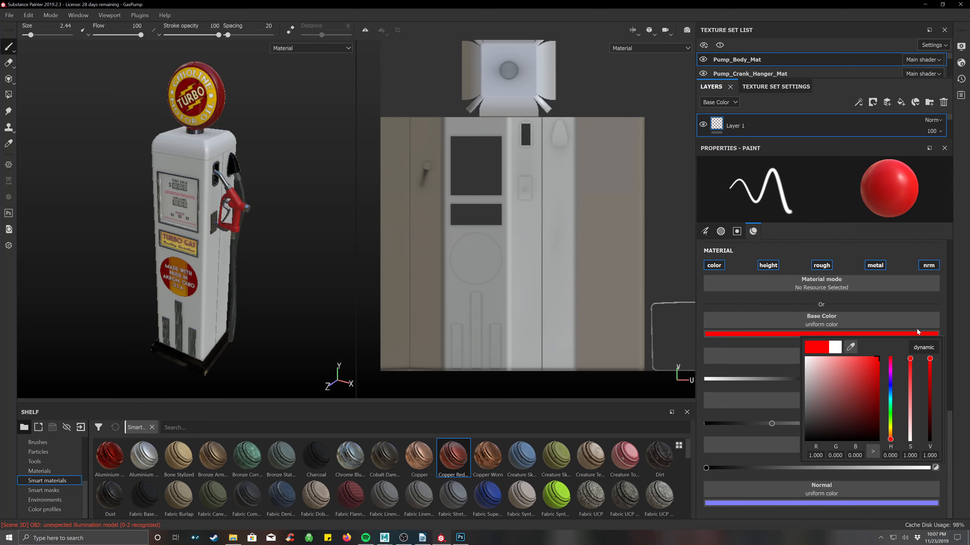
pyautogui.click(750, 349)
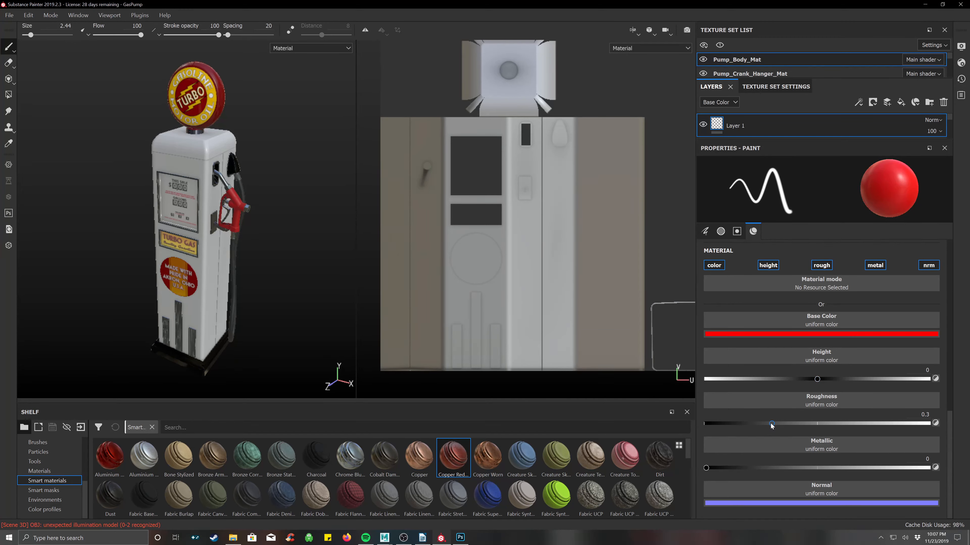
# - Set the paint material's metallic value to 0.3781 and its roughness to 0.255
pyautogui.moveTo(773, 426); pyautogui.dragTo(692, 423)
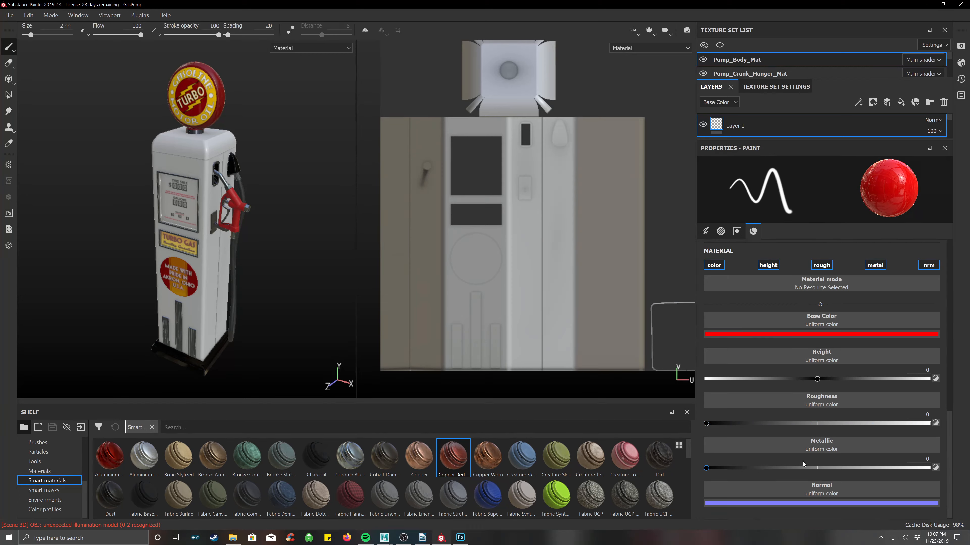
pyautogui.moveTo(706, 469); pyautogui.dragTo(790, 474)
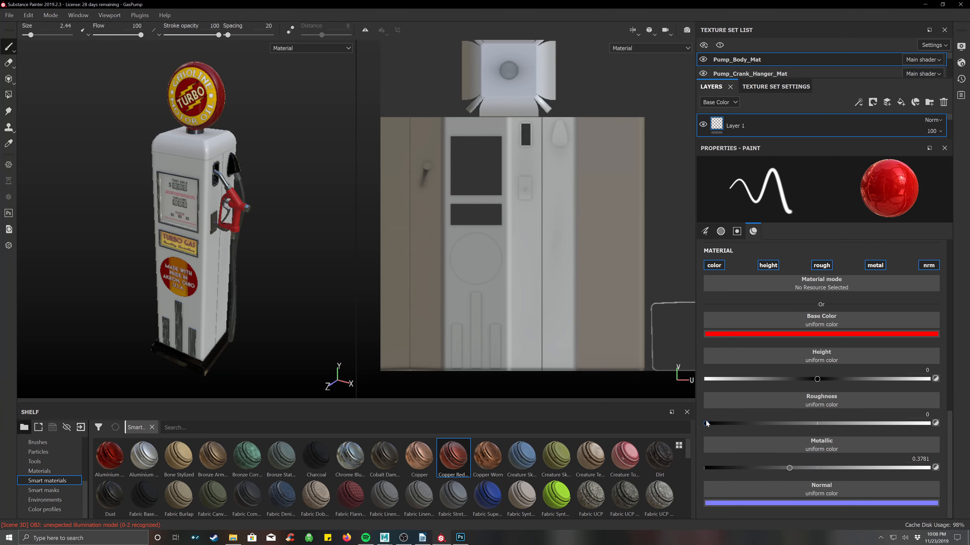
pyautogui.moveTo(709, 424); pyautogui.dragTo(762, 427)
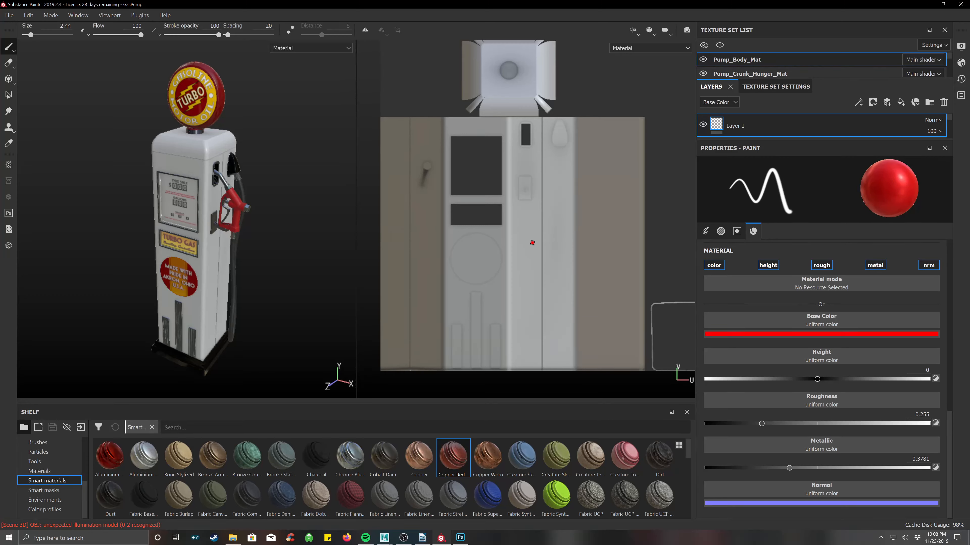
# - Enlarge the brush to size 48.34 and paint the pump body's entire UV layout red on Layer 1
pyautogui.keyDown('ctrl'); pyautogui.moveTo(531, 245); pyautogui.dragTo(596, 186, button='right'); pyautogui.keyUp('ctrl')
pyautogui.moveTo(595, 186)
pyautogui.mouseDown()
pyautogui.moveTo(584, 237)
pyautogui.moveTo(607, 213)
pyautogui.moveTo(603, 160)
pyautogui.moveTo(613, 137)
pyautogui.moveTo(512, 132)
pyautogui.moveTo(428, 107)
pyautogui.moveTo(416, 135)
pyautogui.mouseUp()
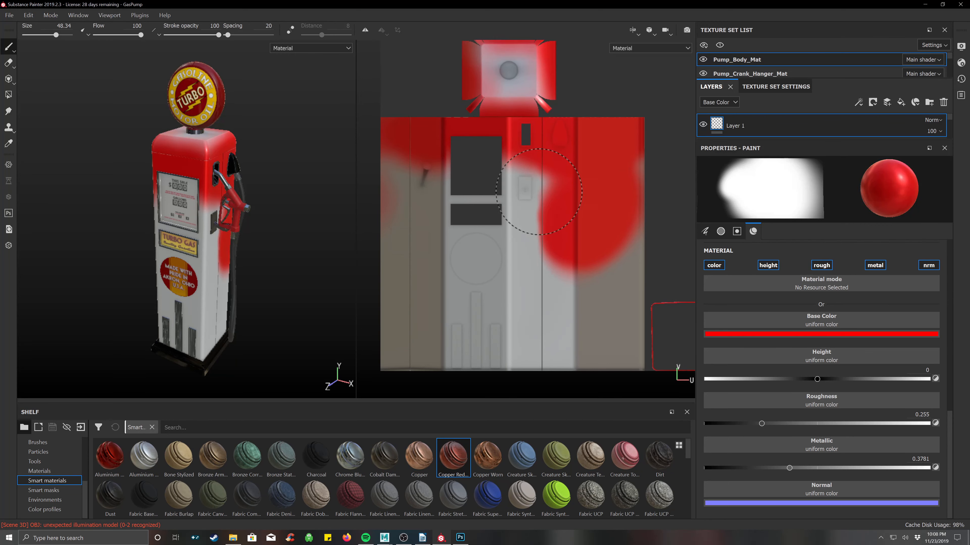
pyautogui.moveTo(515, 191)
pyautogui.mouseDown()
pyautogui.moveTo(506, 65)
pyautogui.moveTo(511, 160)
pyautogui.moveTo(501, 103)
pyautogui.mouseUp()
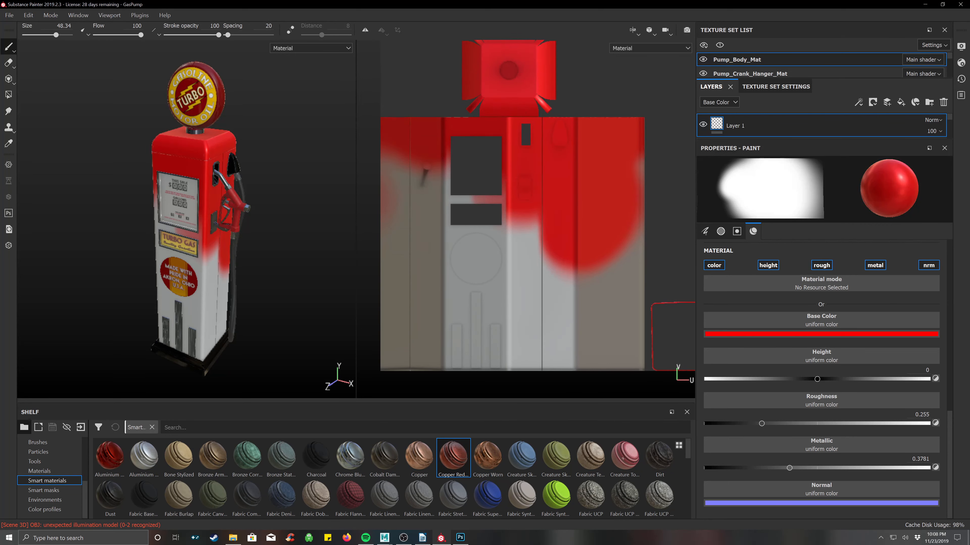
pyautogui.moveTo(587, 190)
pyautogui.mouseDown()
pyautogui.moveTo(636, 233)
pyautogui.moveTo(327, 233)
pyautogui.moveTo(470, 156)
pyautogui.moveTo(484, 311)
pyautogui.moveTo(450, 199)
pyautogui.moveTo(464, 317)
pyautogui.moveTo(445, 210)
pyautogui.moveTo(439, 344)
pyautogui.moveTo(565, 367)
pyautogui.moveTo(611, 351)
pyautogui.moveTo(559, 357)
pyautogui.moveTo(562, 294)
pyautogui.moveTo(439, 356)
pyautogui.moveTo(402, 304)
pyautogui.moveTo(648, 290)
pyautogui.mouseUp()
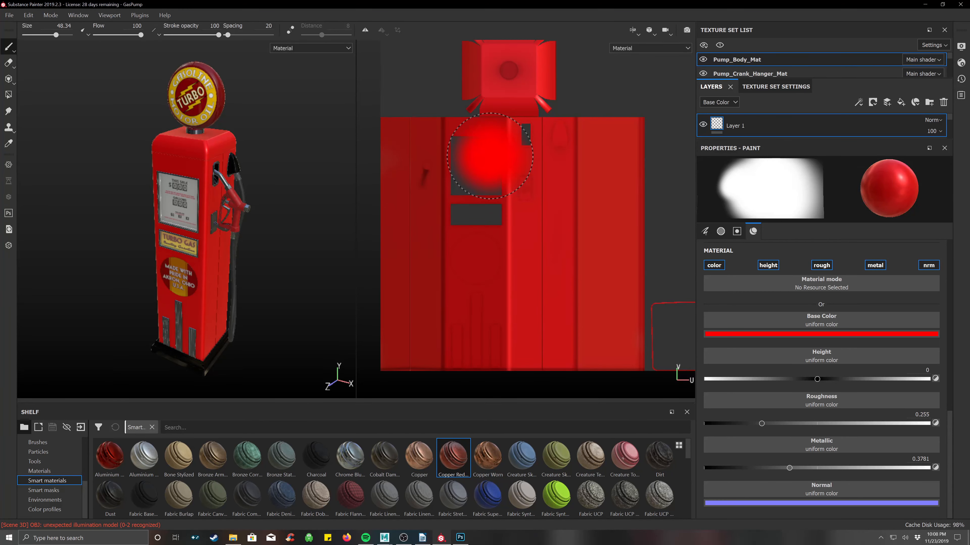
# - Change the paint material's base color to blue with RGB values 0.000, 0.012, 1.000
pyautogui.press('f')
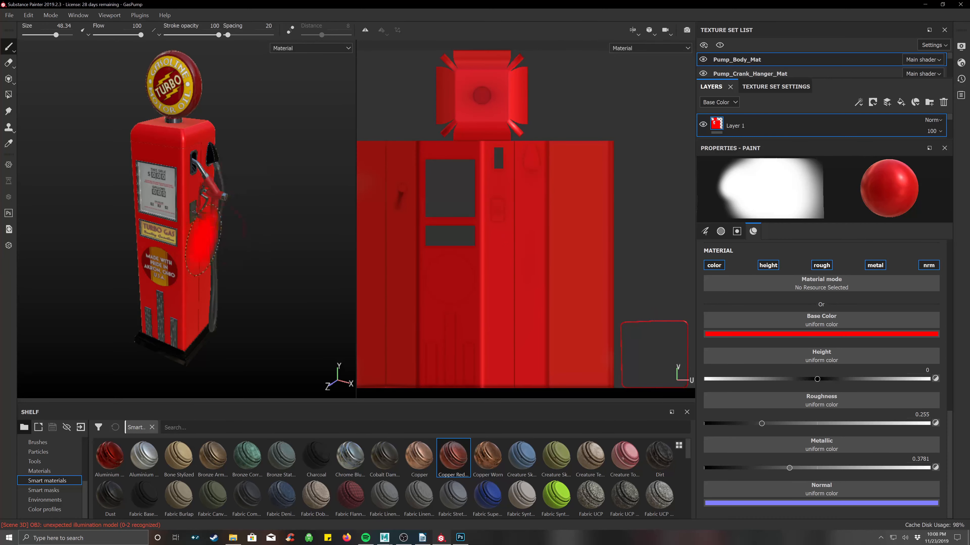
pyautogui.keyDown('alt'); pyautogui.moveTo(202, 237); pyautogui.dragTo(206, 188); pyautogui.keyUp('alt')
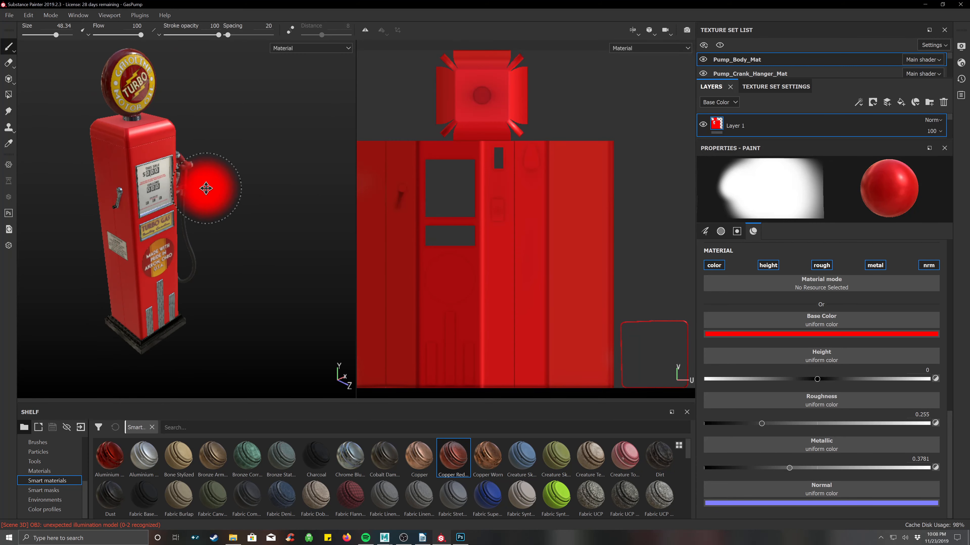
pyautogui.keyDown('alt'); pyautogui.moveTo(206, 189); pyautogui.dragTo(300, 233, button='middle'); pyautogui.keyUp('alt')
pyautogui.scroll(4, 280, 191)
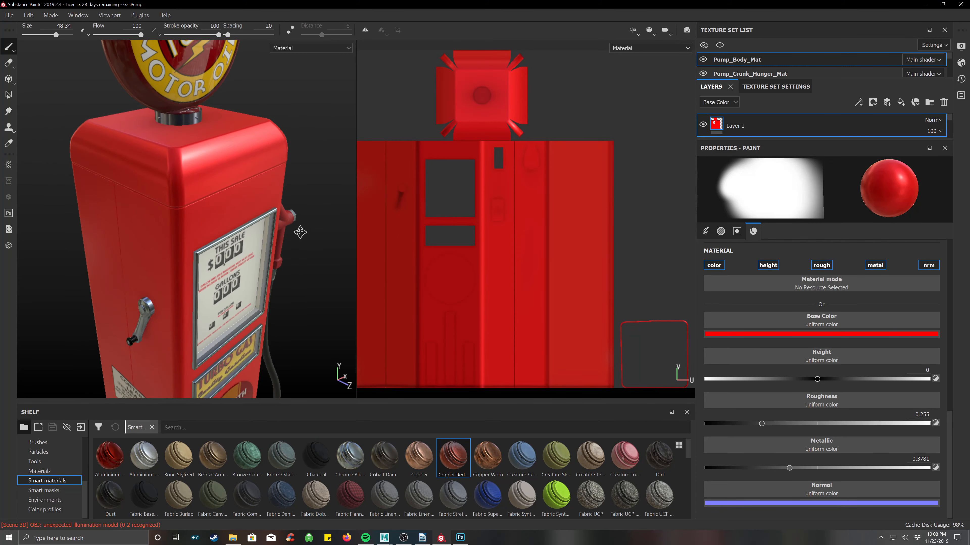
pyautogui.moveTo(300, 232)
pyautogui.keyDown('alt'); pyautogui.mouseDown()
pyautogui.moveTo(268, 224)
pyautogui.moveTo(278, 217)
pyautogui.mouseUp(); pyautogui.keyUp('alt')
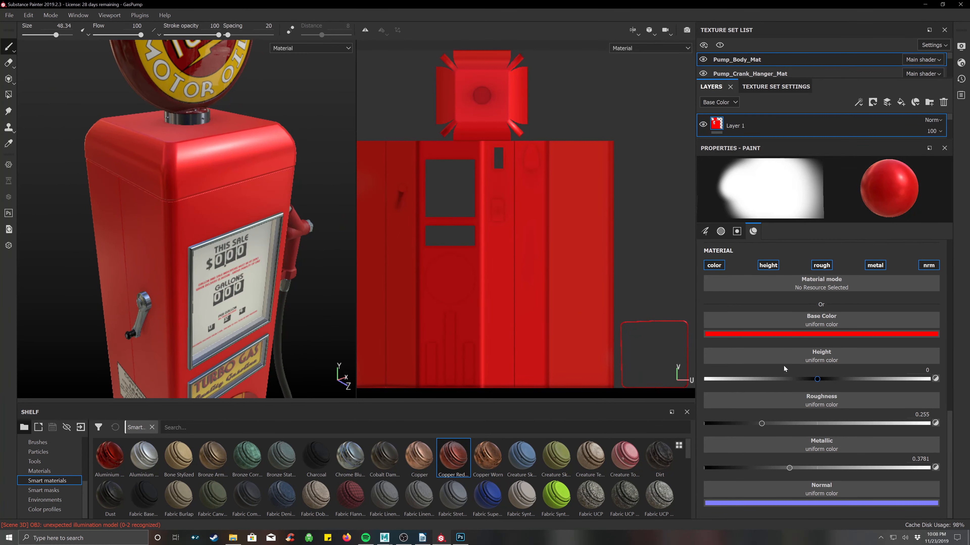
pyautogui.click(816, 335)
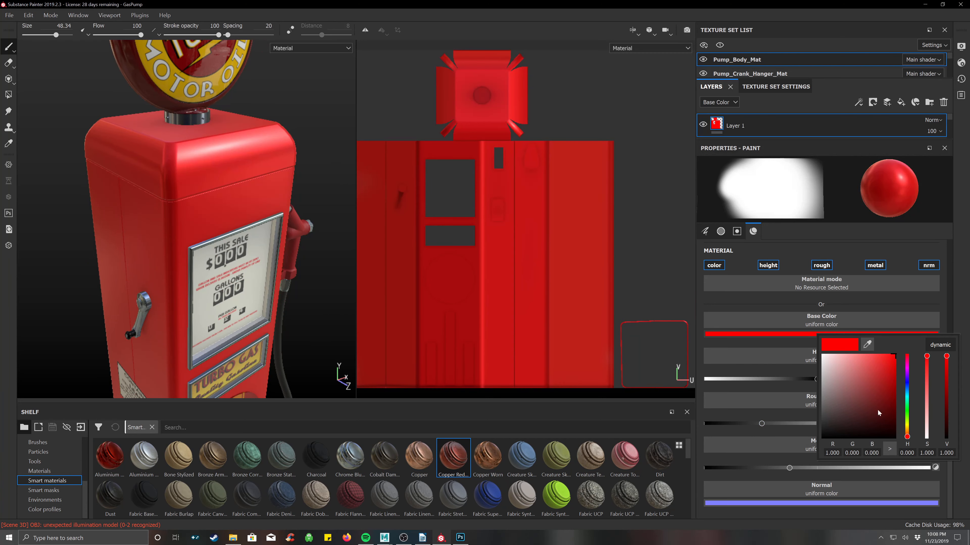
pyautogui.click(907, 382)
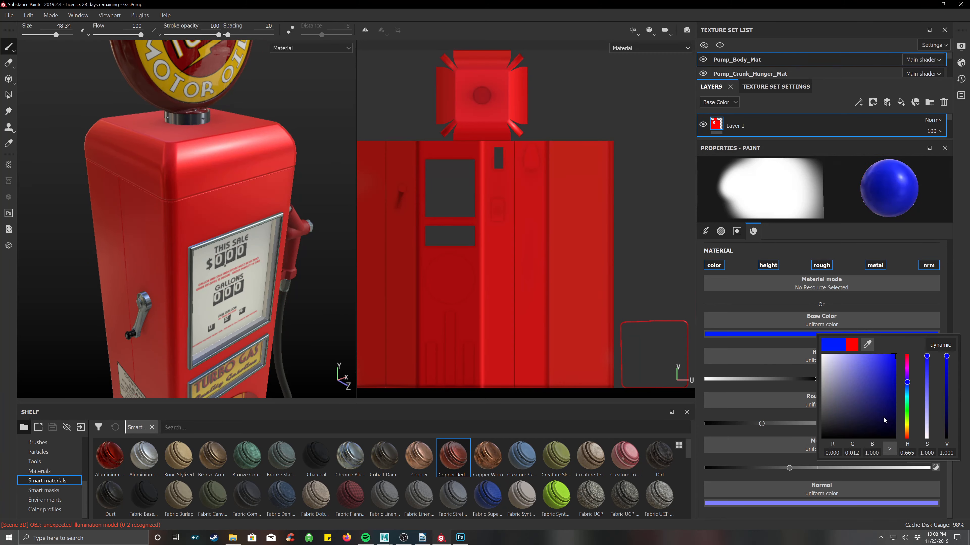
# - Reduce the brush size to 5.82 for painting on the pump body's UV layout
pyautogui.scroll(-3, 504, 277)
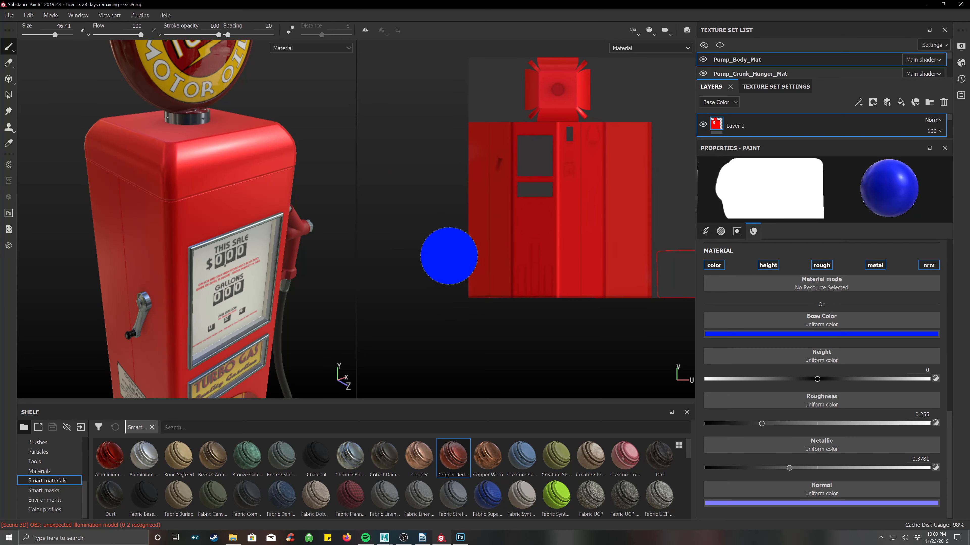
pyautogui.scroll(5, 436, 247)
pyautogui.moveTo(437, 244)
pyautogui.mouseDown(button='middle')
pyautogui.moveTo(379, 267)
pyautogui.moveTo(388, 282)
pyautogui.mouseUp(button='middle')
pyautogui.scroll(-3, 402, 254)
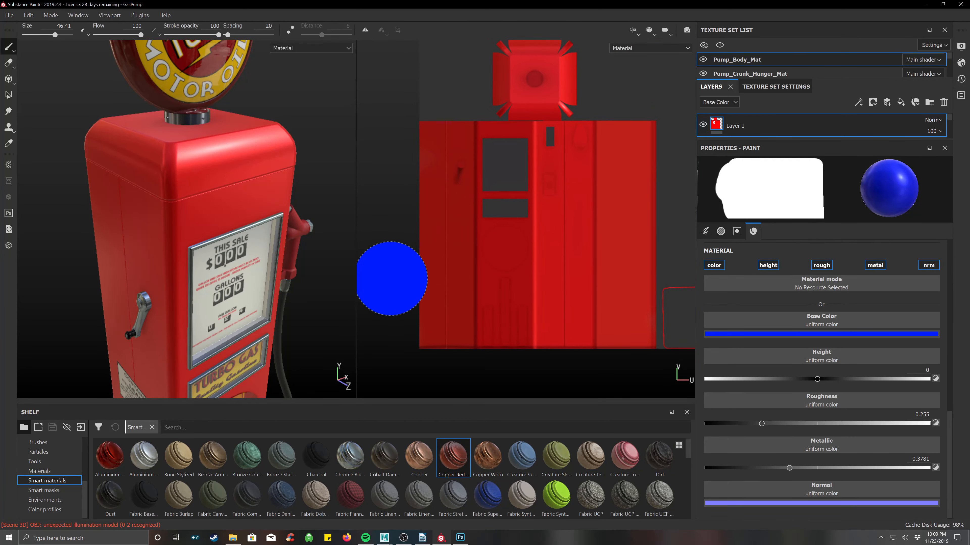
pyautogui.press('[')
pyautogui.press('[')
pyautogui.press('[')
pyautogui.press('[')
pyautogui.press('[')
pyautogui.press('[')
pyautogui.press('[')
pyautogui.press('[')
pyautogui.press('[')
pyautogui.press('[')
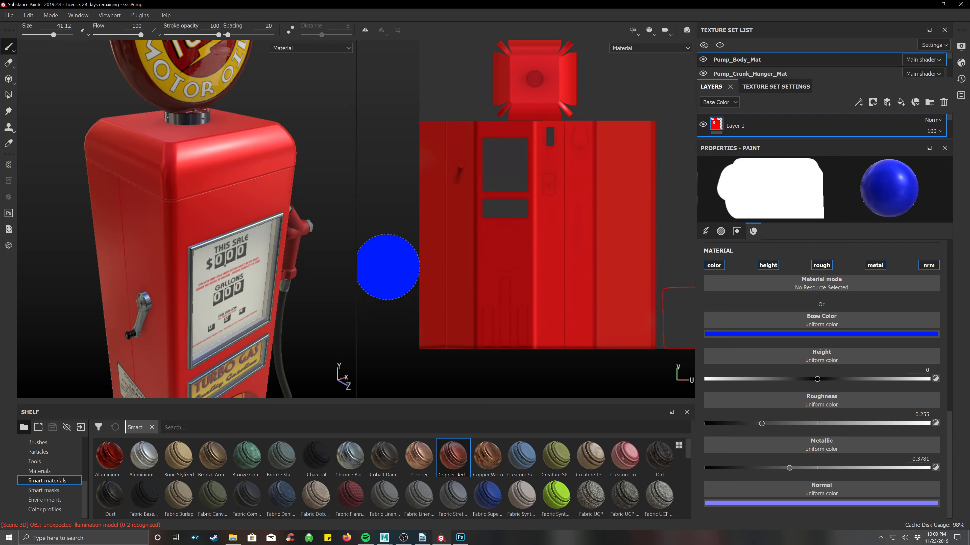
pyautogui.press('[')
pyautogui.press('[')
pyautogui.press('[')
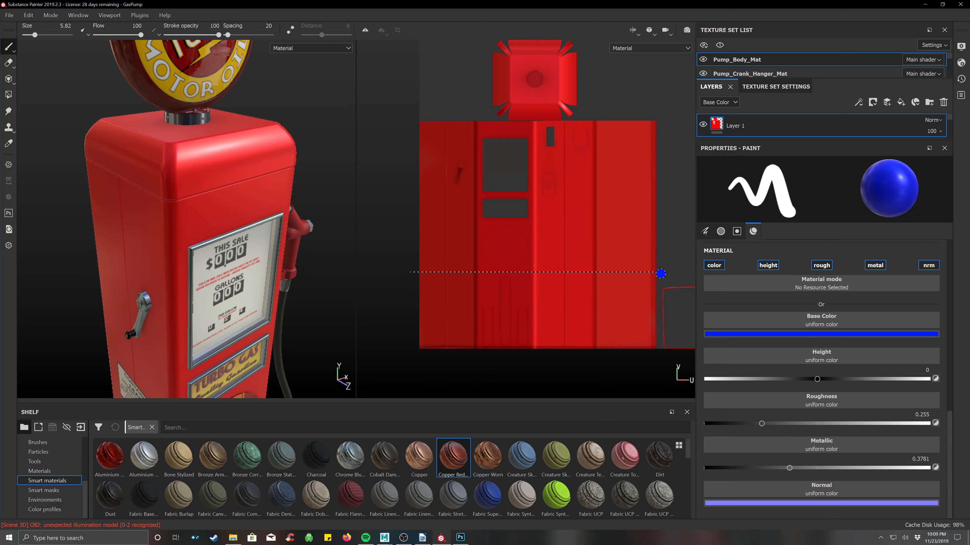
# - Paint three straight horizontal blue stripes across the lower part of the pump body's UV layout
pyautogui.keyDown('shift'); pyautogui.click(673, 273); pyautogui.keyUp('shift')
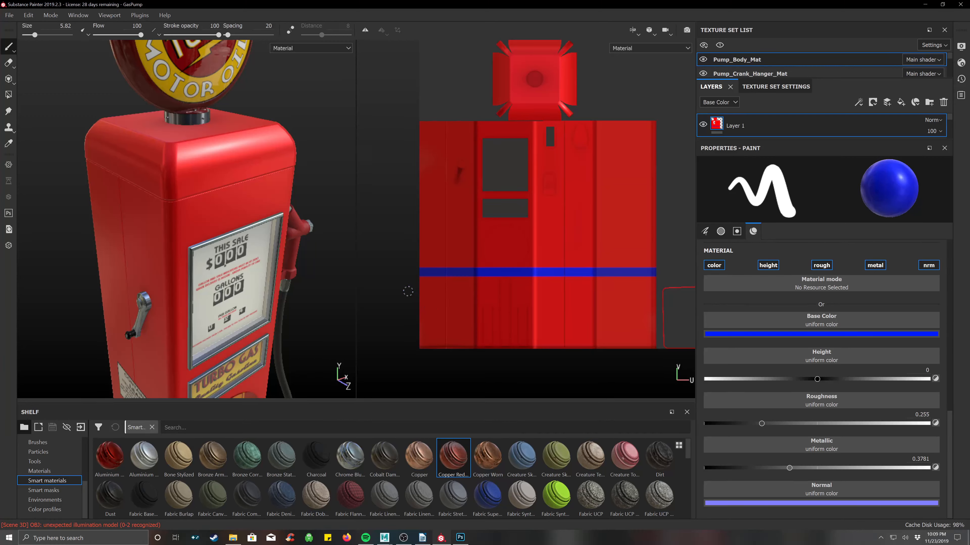
pyautogui.keyDown('shift'); pyautogui.click(663, 293); pyautogui.keyUp('shift')
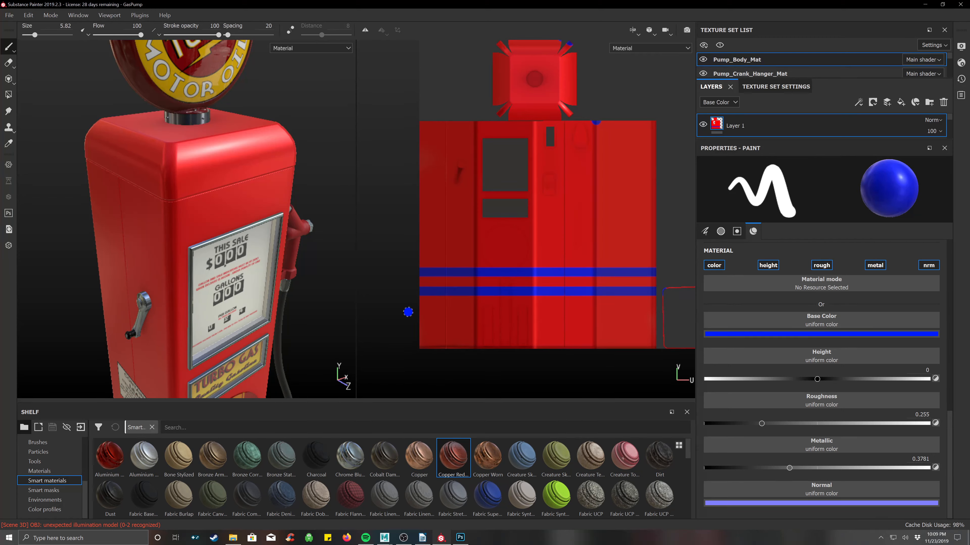
pyautogui.keyDown('shift'); pyautogui.click(666, 307); pyautogui.keyUp('shift')
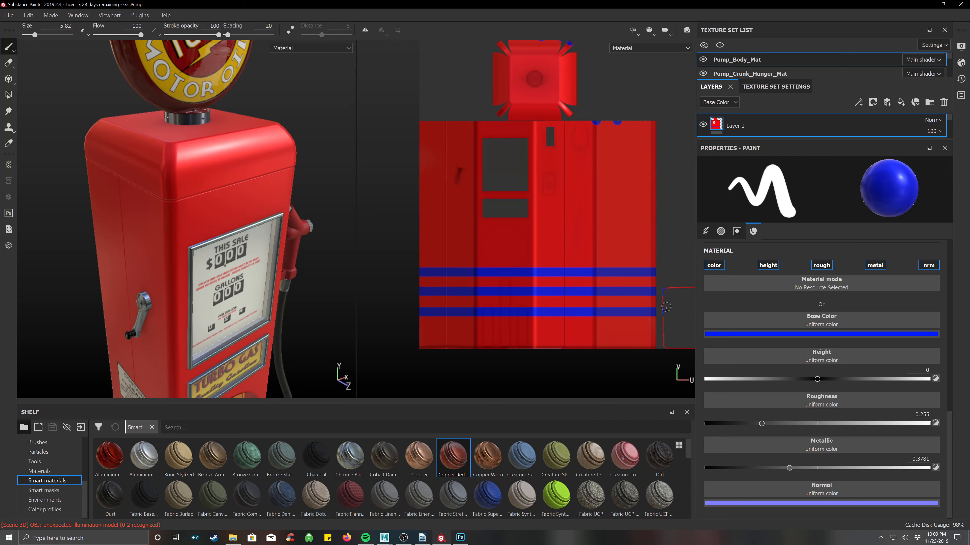
# - Examine the blue stripes on the lower pump body up close and from several angles in the 3D view
pyautogui.keyDown('alt'); pyautogui.moveTo(329, 298); pyautogui.dragTo(305, 288); pyautogui.keyUp('alt')
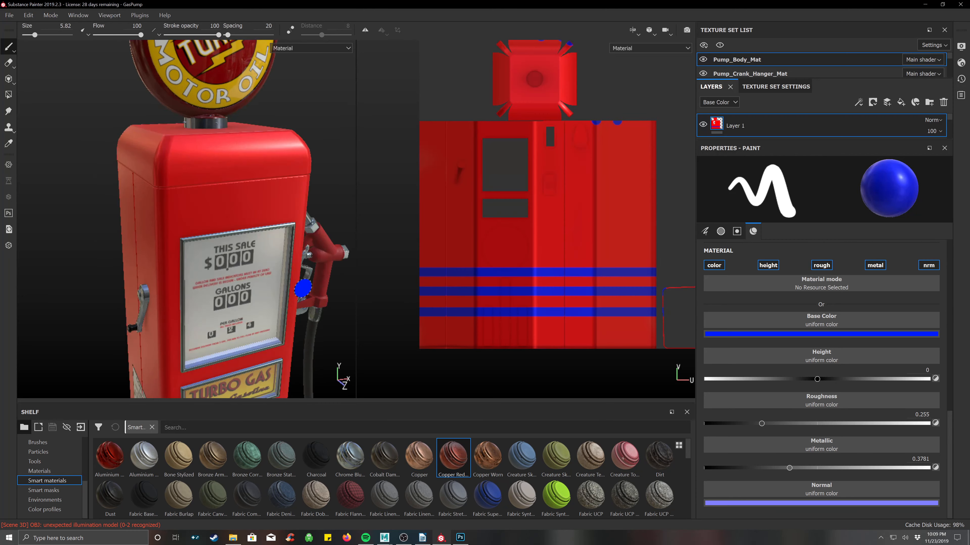
pyautogui.scroll(3, 293, 303)
pyautogui.scroll(-6, 289, 308)
pyautogui.keyDown('alt'); pyautogui.moveTo(289, 355); pyautogui.dragTo(282, 237, button='middle'); pyautogui.keyUp('alt')
pyautogui.keyDown('alt'); pyautogui.moveTo(208, 333); pyautogui.dragTo(258, 233); pyautogui.keyUp('alt')
pyautogui.scroll(5, 241, 249)
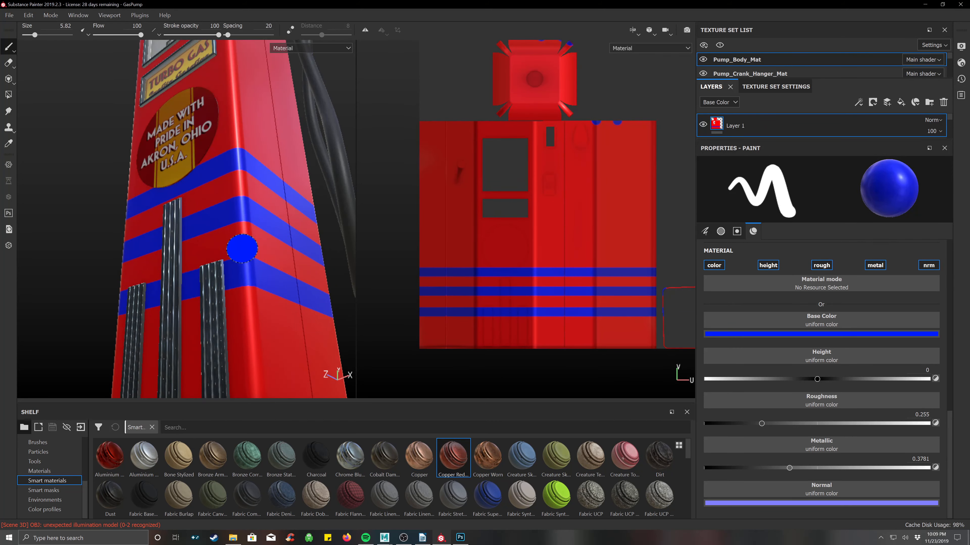
pyautogui.scroll(2, 242, 248)
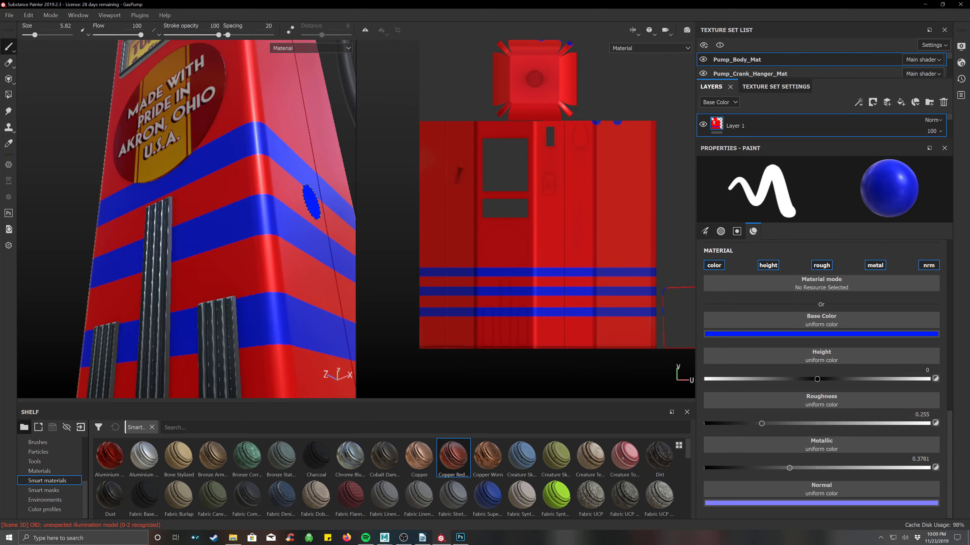
pyautogui.keyDown('alt'); pyautogui.moveTo(290, 187); pyautogui.dragTo(282, 152, button='middle'); pyautogui.keyUp('alt')
pyautogui.keyDown('alt'); pyautogui.moveTo(280, 149); pyautogui.dragTo(263, 179); pyautogui.keyUp('alt')
pyautogui.scroll(-8, 266, 214)
pyautogui.keyDown('alt'); pyautogui.moveTo(266, 213); pyautogui.dragTo(266, 248, button='middle'); pyautogui.keyUp('alt')
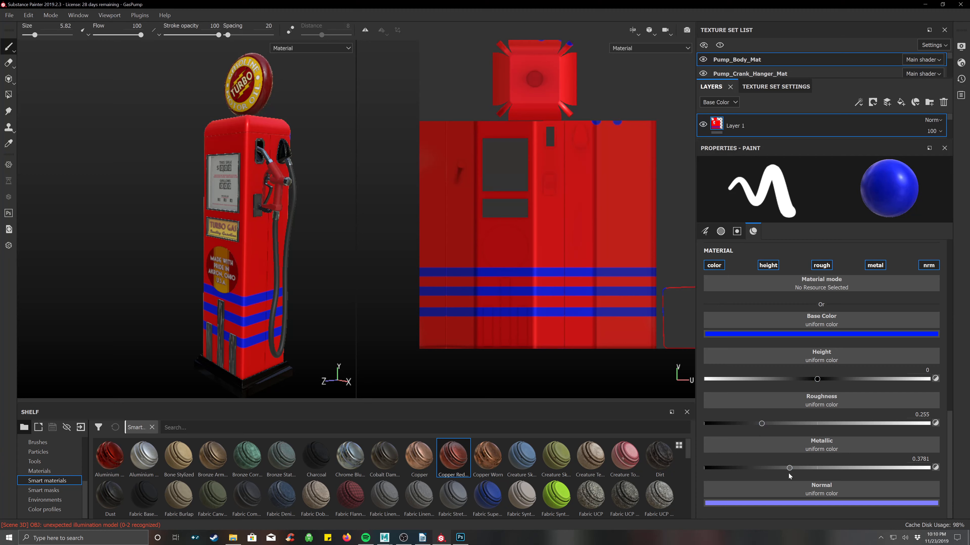
# - Set the paint's metallic and roughness to 0 and paint two horizontal blue stripes between the existing ones
pyautogui.moveTo(790, 469); pyautogui.dragTo(683, 466)
pyautogui.moveTo(761, 424); pyautogui.dragTo(679, 421)
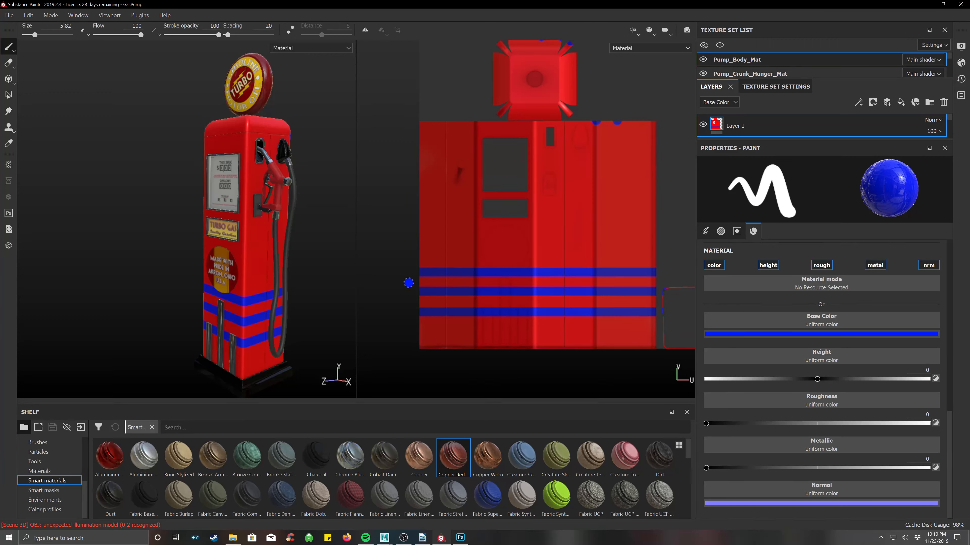
pyautogui.keyDown('shift'); pyautogui.click(670, 284); pyautogui.keyUp('shift')
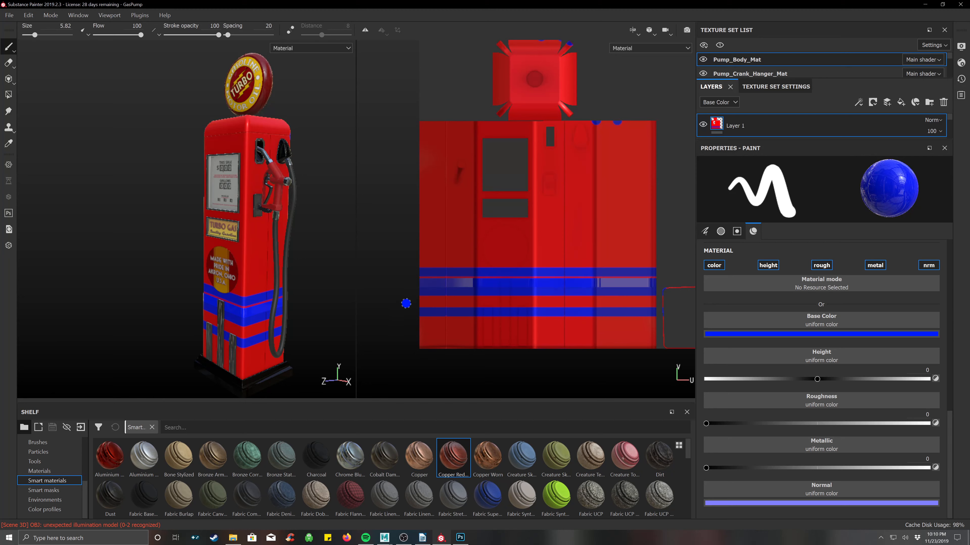
pyautogui.click(408, 303)
pyautogui.keyDown('ctrl'); pyautogui.keyDown('shift'); pyautogui.click(675, 297); pyautogui.keyUp('shift'); pyautogui.keyUp('ctrl')
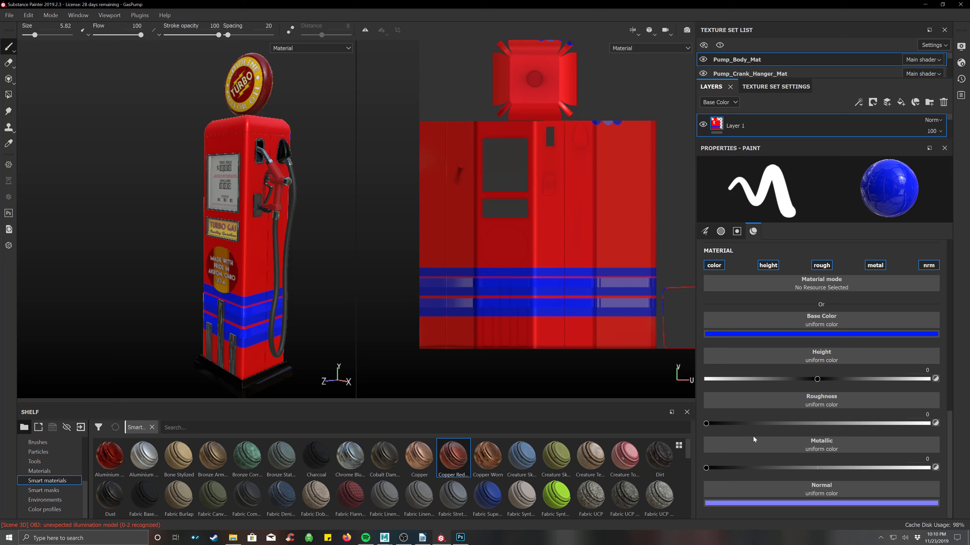
# - Change the base color to yellow-green (RGB 0.599, 1.000, 0.000) and paint three horizontal stripes alternating with the blue ones
pyautogui.click(840, 335)
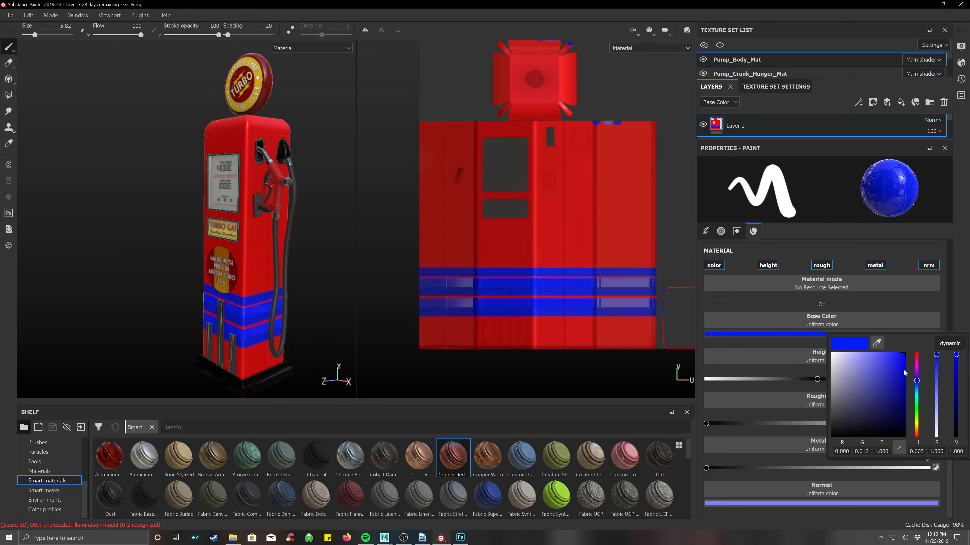
pyautogui.moveTo(916, 382); pyautogui.dragTo(916, 418)
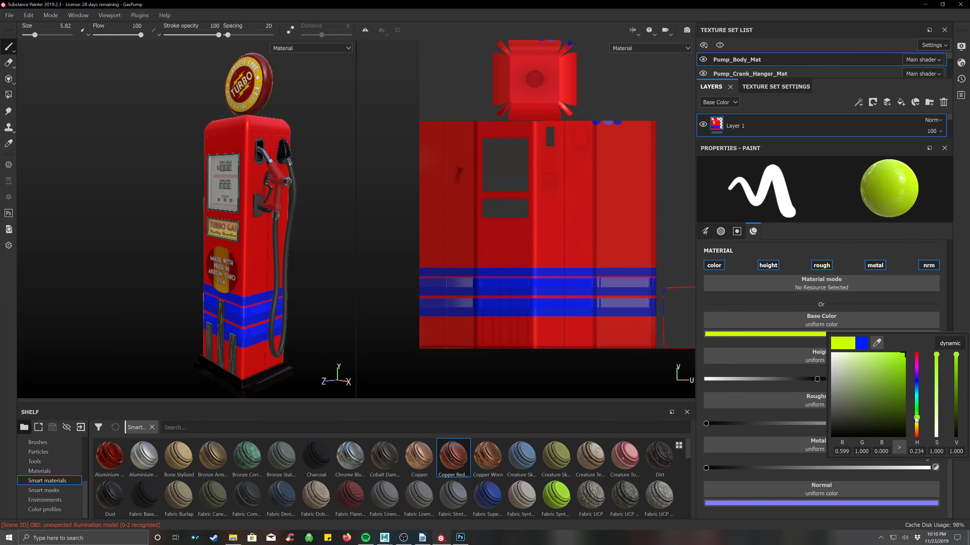
pyautogui.click(397, 278)
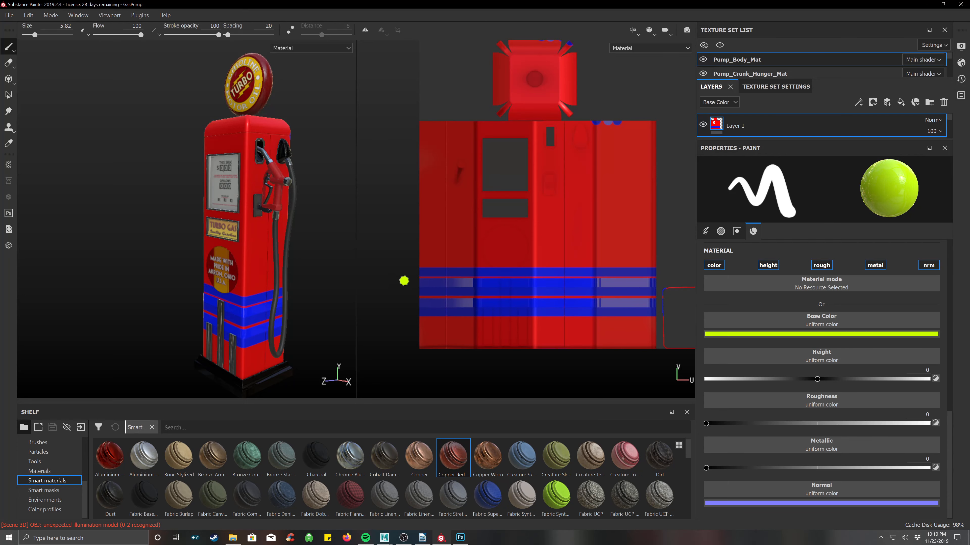
pyautogui.moveTo(405, 277); pyautogui.dragTo(687, 278)
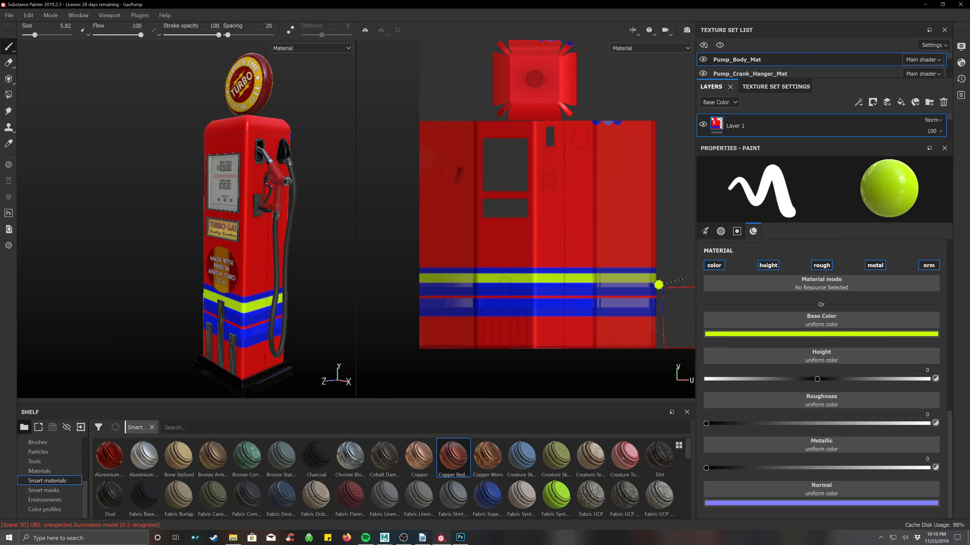
pyautogui.click(410, 297)
pyautogui.keyDown('shift'); pyautogui.click(672, 296); pyautogui.keyUp('shift')
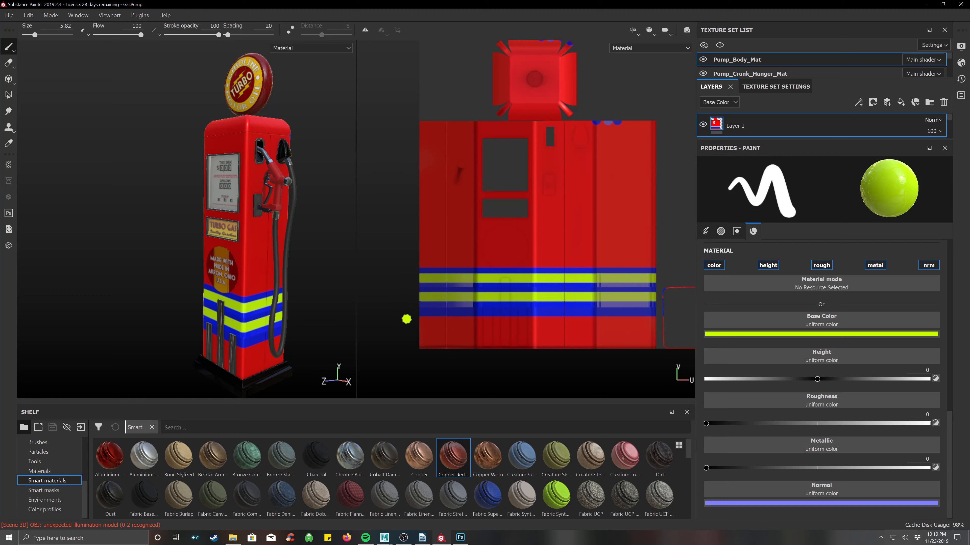
pyautogui.click(406, 319)
pyautogui.keyDown('shift'); pyautogui.click(665, 316); pyautogui.keyUp('shift')
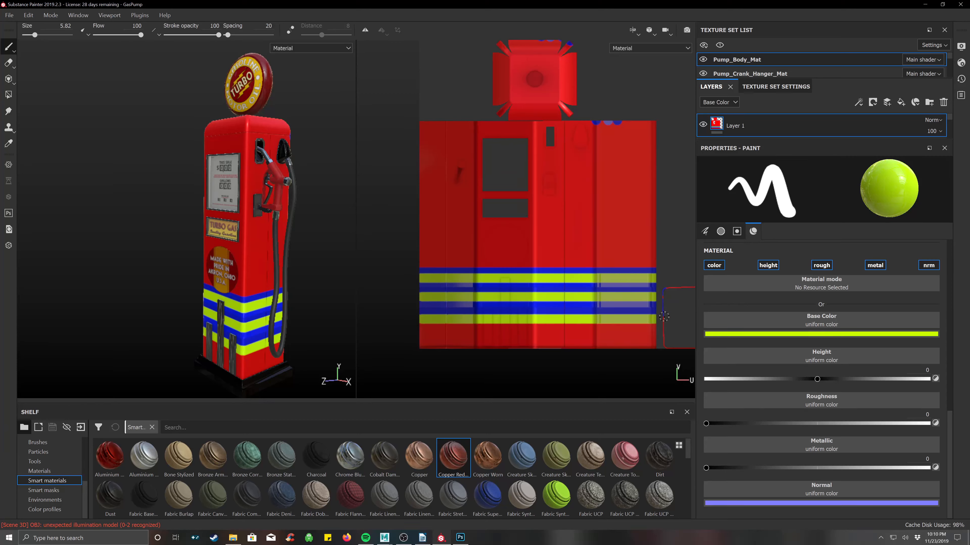
# - Inspect how the yellow-green and blue stripes reflect light on the pump's lower body in the 3D view
pyautogui.keyDown('alt'); pyautogui.moveTo(308, 333); pyautogui.dragTo(334, 282); pyautogui.keyUp('alt')
pyautogui.scroll(-2, 280, 309)
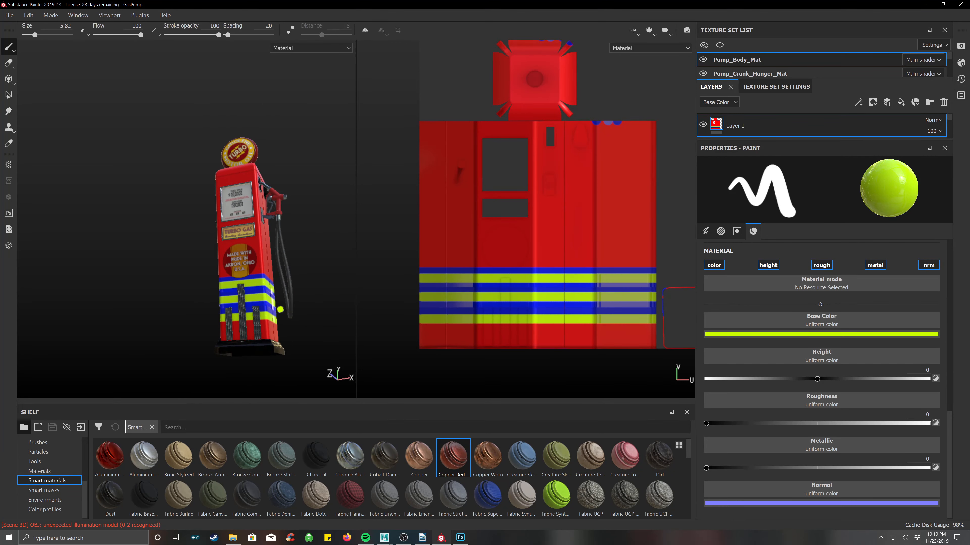
pyautogui.scroll(3, 280, 310)
pyautogui.keyDown('alt'); pyautogui.moveTo(281, 309); pyautogui.dragTo(290, 190, button='middle'); pyautogui.keyUp('alt')
pyautogui.moveTo(301, 255)
pyautogui.keyDown('alt'); pyautogui.mouseDown()
pyautogui.moveTo(331, 259)
pyautogui.moveTo(345, 244)
pyautogui.mouseUp(); pyautogui.keyUp('alt')
pyautogui.scroll(5, 303, 254)
pyautogui.scroll(-4, 303, 253)
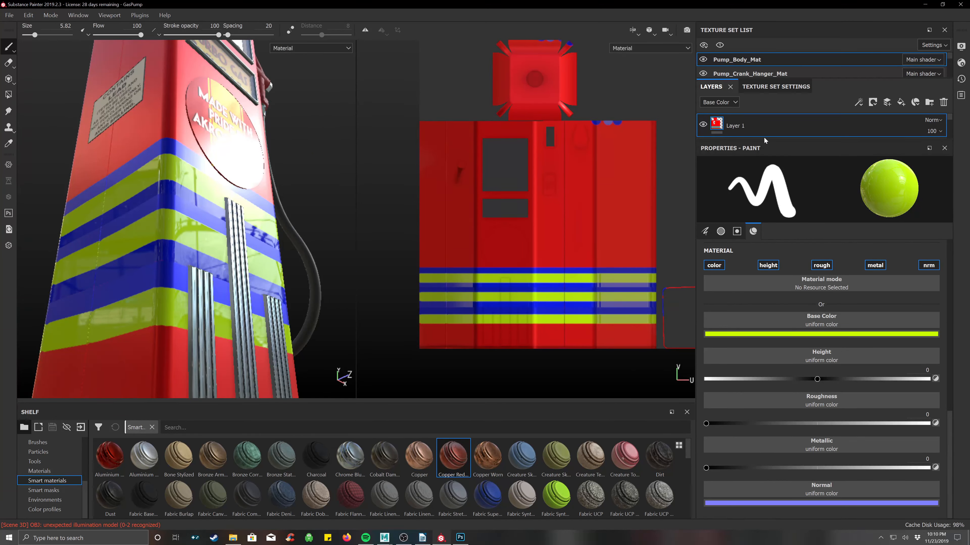
# - Delete Layer 1 and add a fill layer with a red base color of RGB 1.000, 0.000, 0.000
pyautogui.click(944, 102)
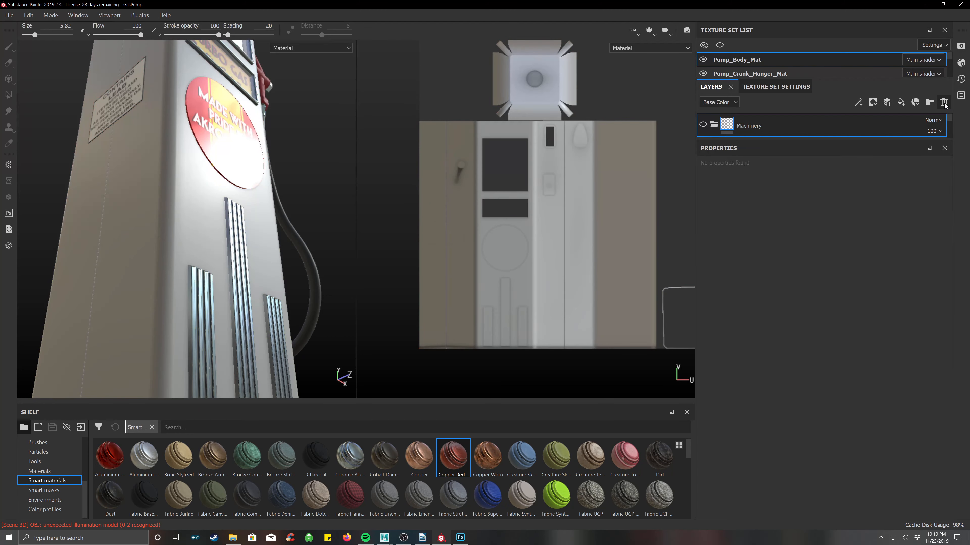
pyautogui.click(900, 102)
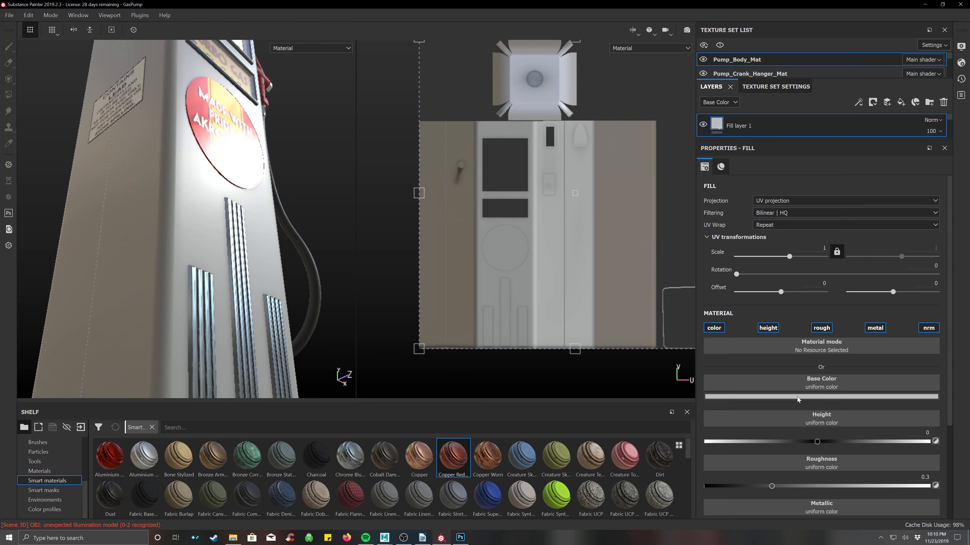
pyautogui.click(797, 399)
pyautogui.click(834, 441)
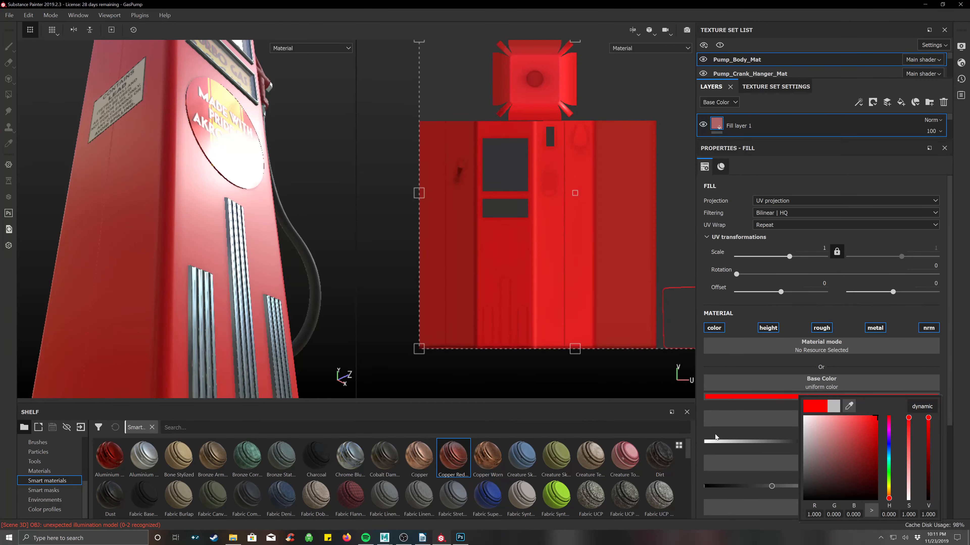
pyautogui.click(740, 453)
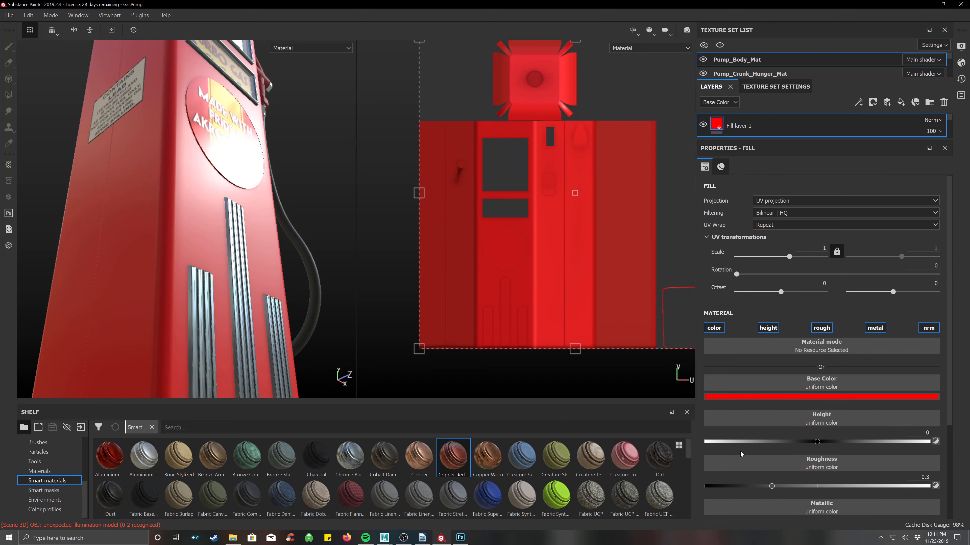
# - Set the red fill layer's metallic value to 0.4944 and its roughness to 0.094
pyautogui.scroll(-2, 815, 459)
pyautogui.click(834, 406)
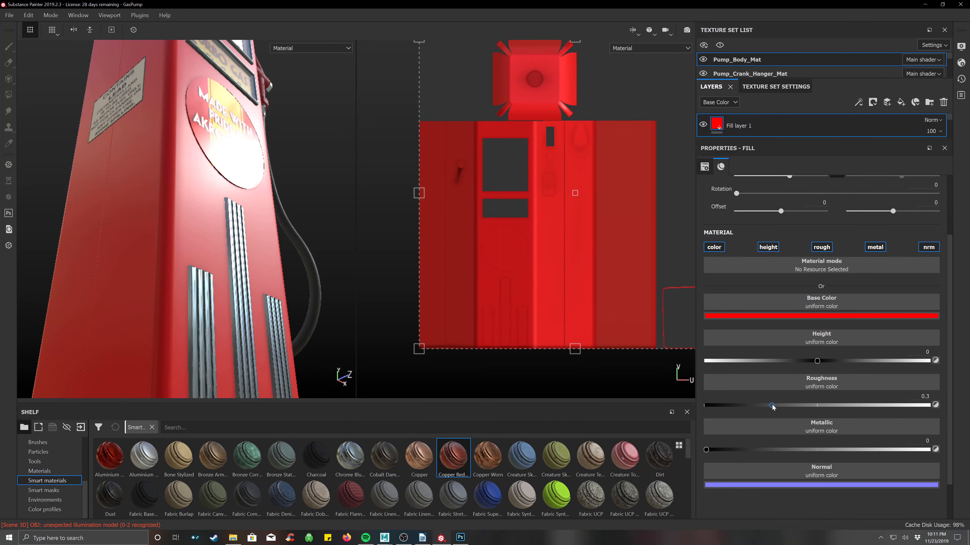
pyautogui.moveTo(853, 408); pyautogui.dragTo(717, 406)
pyautogui.moveTo(706, 450); pyautogui.dragTo(816, 460)
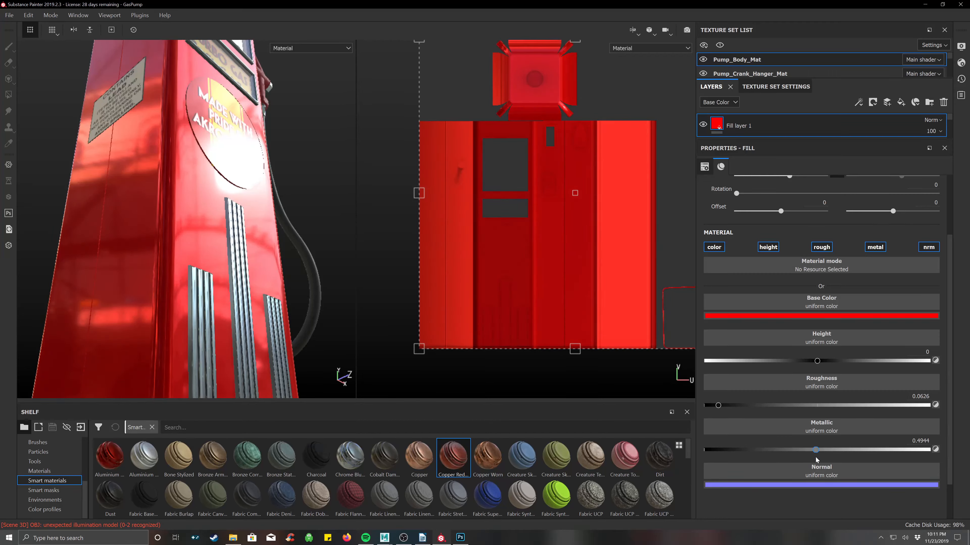
pyautogui.moveTo(717, 405)
pyautogui.mouseDown()
pyautogui.moveTo(737, 405)
pyautogui.moveTo(727, 413)
pyautogui.mouseUp()
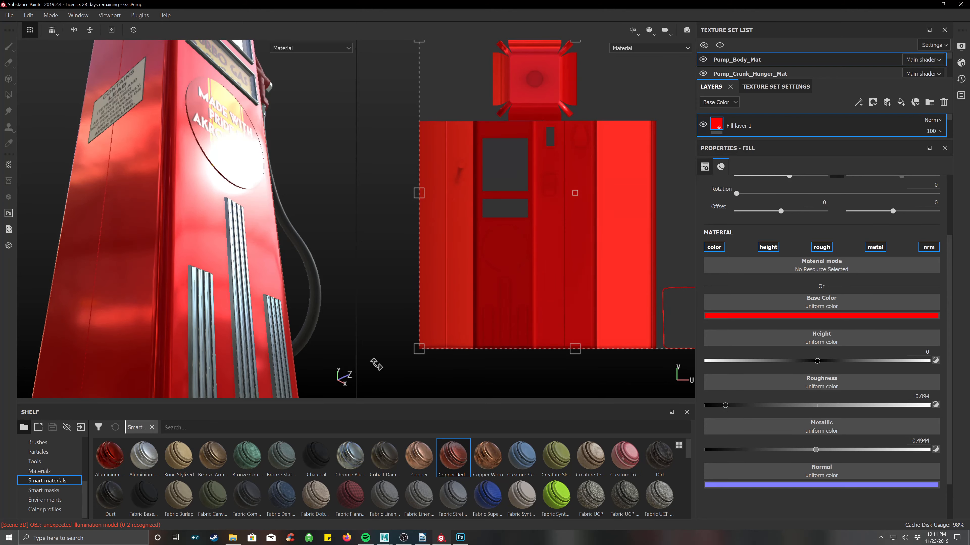
pyautogui.keyDown('alt'); pyautogui.moveTo(204, 175); pyautogui.dragTo(209, 228); pyautogui.keyUp('alt')
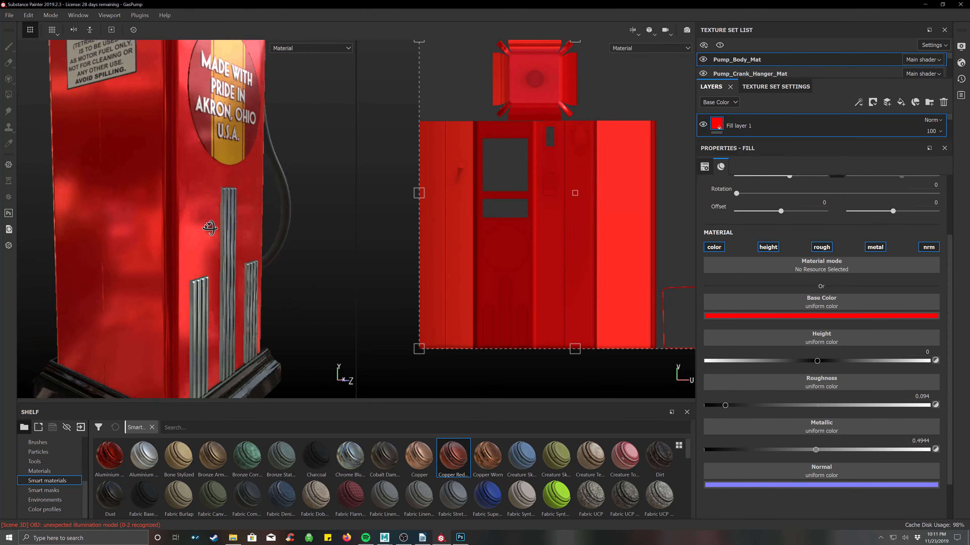
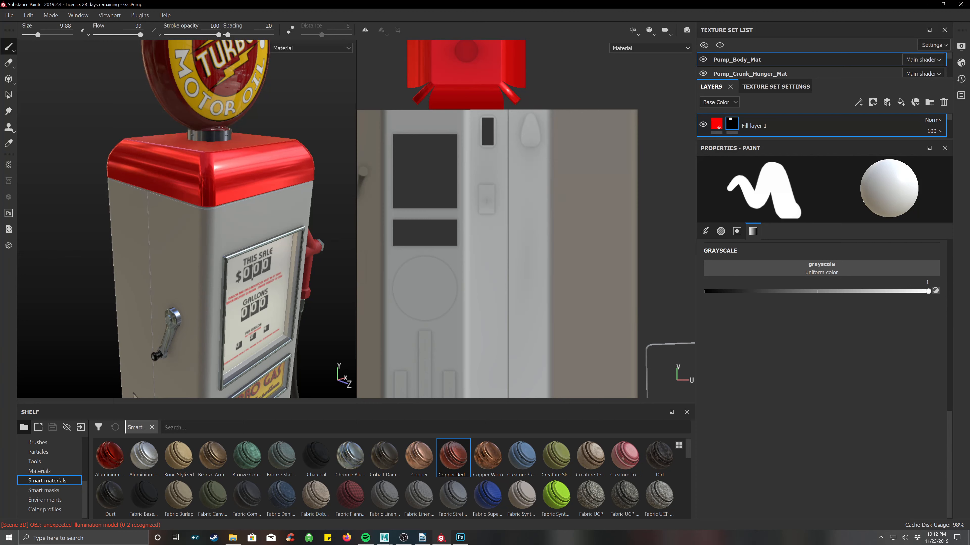
# - Paint white into Fill layer 1's mask as two straight vertical stripes and a freehand patch over the front's round badge and lower panel
pyautogui.keyDown('shift'); pyautogui.click(507, 392); pyautogui.keyUp('shift')
pyautogui.scroll(-2, 535, 285)
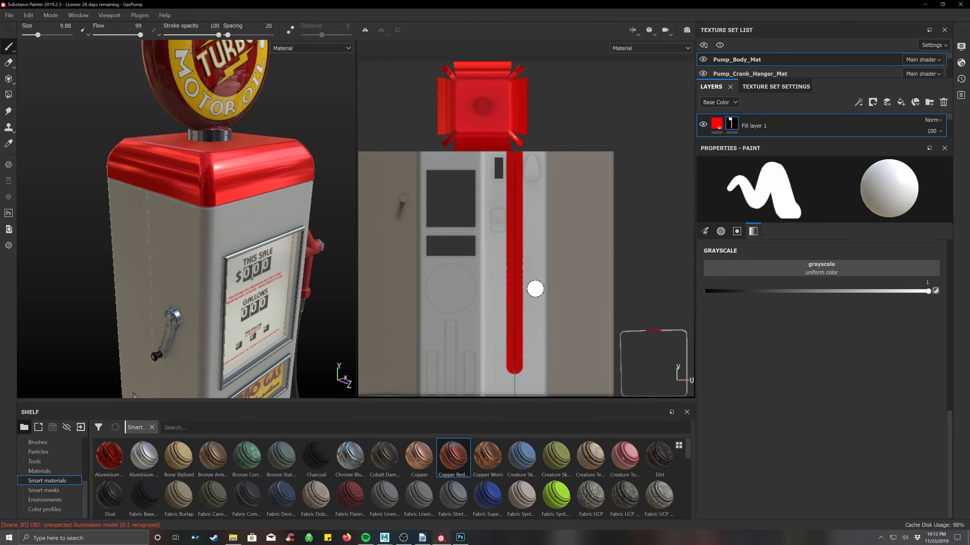
pyautogui.moveTo(530, 305); pyautogui.dragTo(524, 238, button='middle')
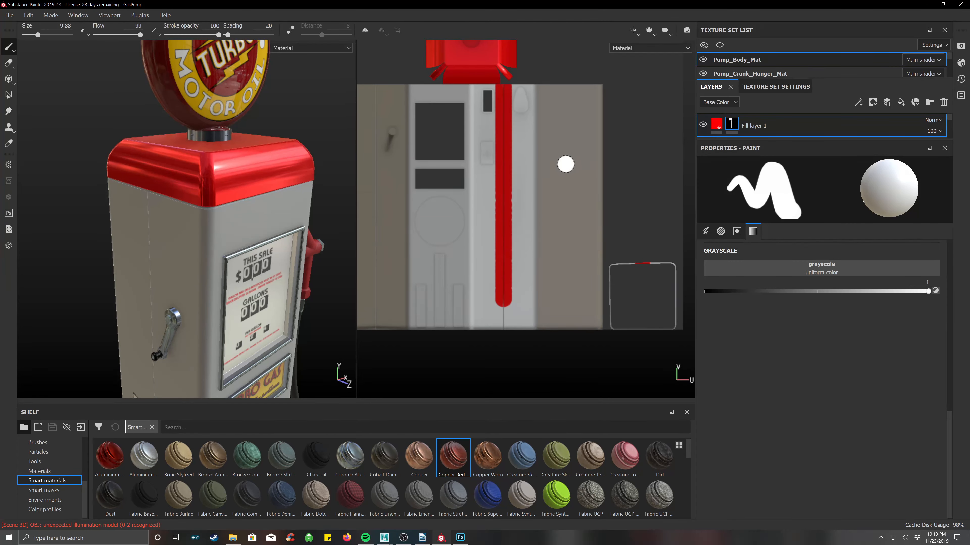
pyautogui.click(568, 72)
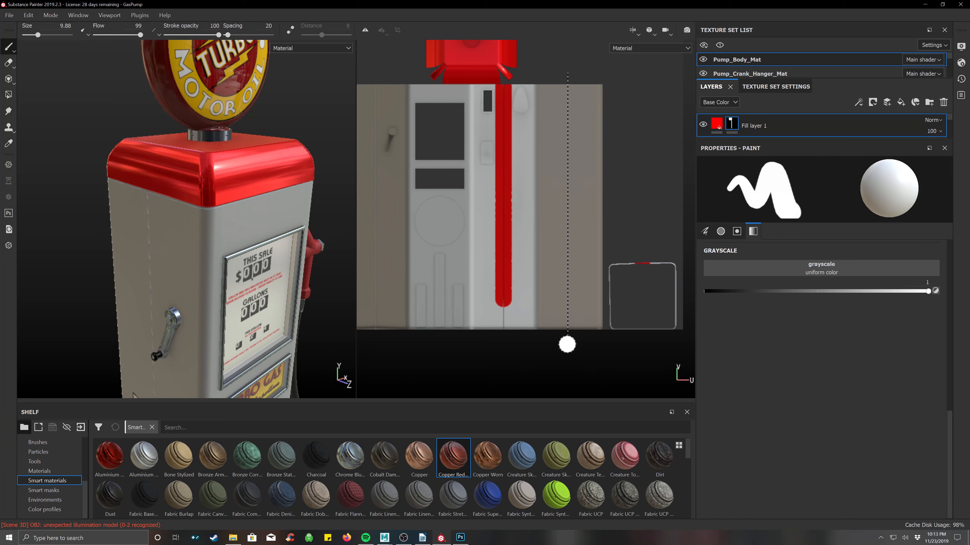
pyautogui.keyDown('shift'); pyautogui.click(567, 345); pyautogui.keyUp('shift')
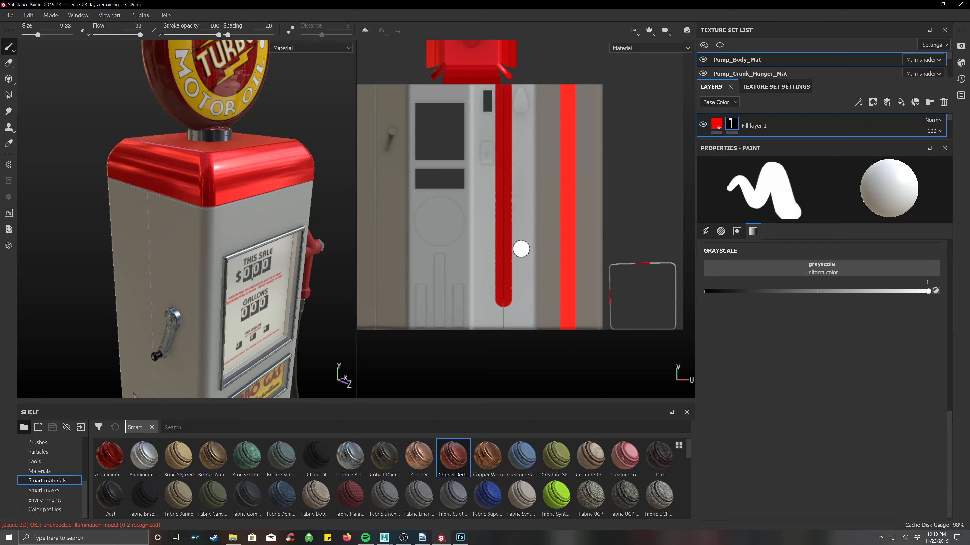
pyautogui.moveTo(440, 199)
pyautogui.mouseDown()
pyautogui.moveTo(428, 242)
pyautogui.moveTo(442, 203)
pyautogui.mouseUp()
pyautogui.moveTo(438, 253)
pyautogui.mouseDown()
pyautogui.moveTo(432, 277)
pyautogui.moveTo(450, 317)
pyautogui.mouseUp()
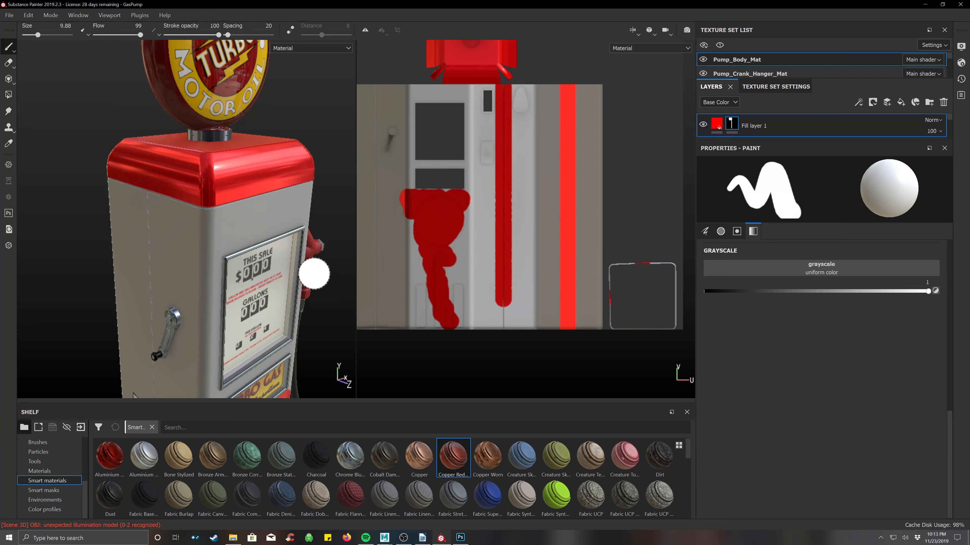
# - Examine the masked red areas on the whole pump from the front, sides and back in the 3D view
pyautogui.keyDown('alt'); pyautogui.moveTo(314, 275); pyautogui.dragTo(261, 270); pyautogui.keyUp('alt')
pyautogui.scroll(-4, 290, 286)
pyautogui.scroll(-2, 291, 287)
pyautogui.keyDown('alt'); pyautogui.moveTo(290, 287); pyautogui.dragTo(223, 157, button='middle'); pyautogui.keyUp('alt')
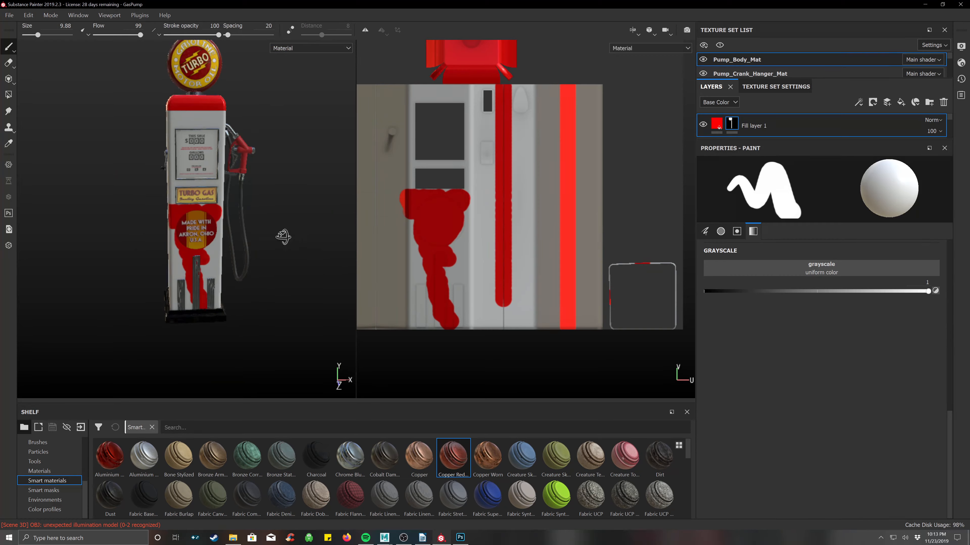
pyautogui.keyDown('alt'); pyautogui.moveTo(284, 239); pyautogui.dragTo(186, 214); pyautogui.keyUp('alt')
pyautogui.keyDown('alt'); pyautogui.moveTo(231, 187); pyautogui.dragTo(232, 267, button='middle'); pyautogui.keyUp('alt')
pyautogui.keyDown('alt'); pyautogui.moveTo(233, 268); pyautogui.dragTo(388, 240); pyautogui.keyUp('alt')
pyautogui.keyDown('alt'); pyautogui.moveTo(293, 208); pyautogui.dragTo(261, 186); pyautogui.keyUp('alt')
pyautogui.keyDown('alt'); pyautogui.moveTo(200, 212); pyautogui.dragTo(234, 180); pyautogui.keyUp('alt')
pyautogui.keyDown('alt'); pyautogui.moveTo(312, 234); pyautogui.dragTo(282, 224); pyautogui.keyUp('alt')
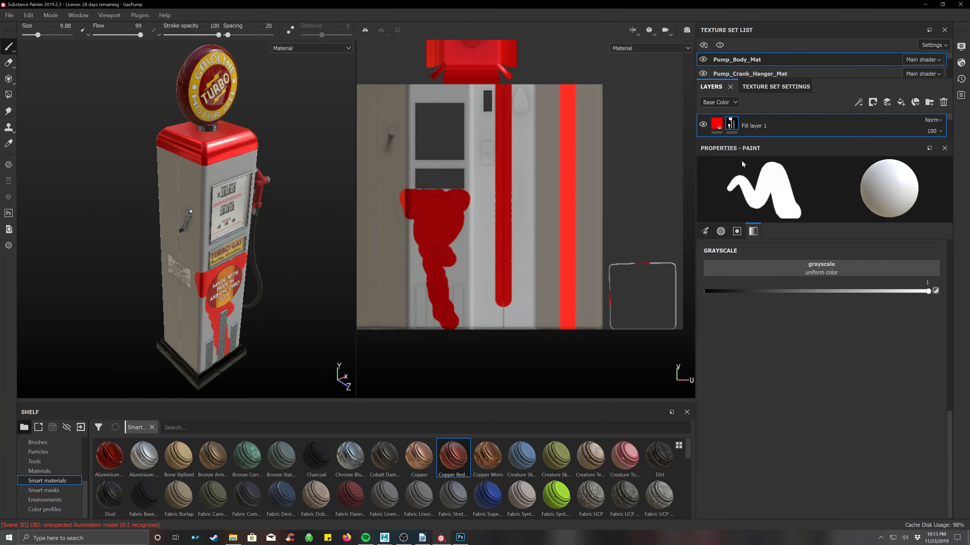
# - Change Fill layer 1's base color to a dark blue
pyautogui.click(717, 129)
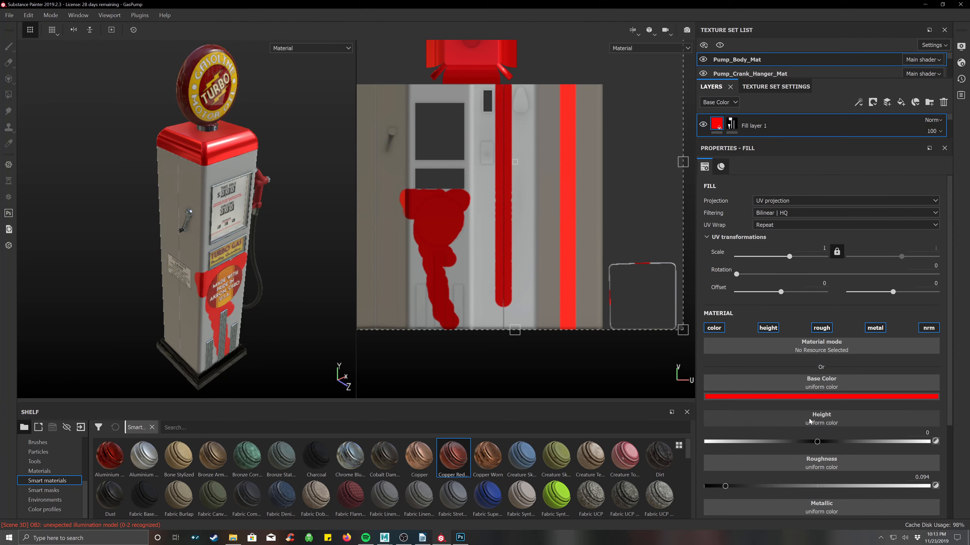
pyautogui.click(812, 398)
pyautogui.moveTo(875, 454); pyautogui.dragTo(902, 450)
pyautogui.click(722, 365)
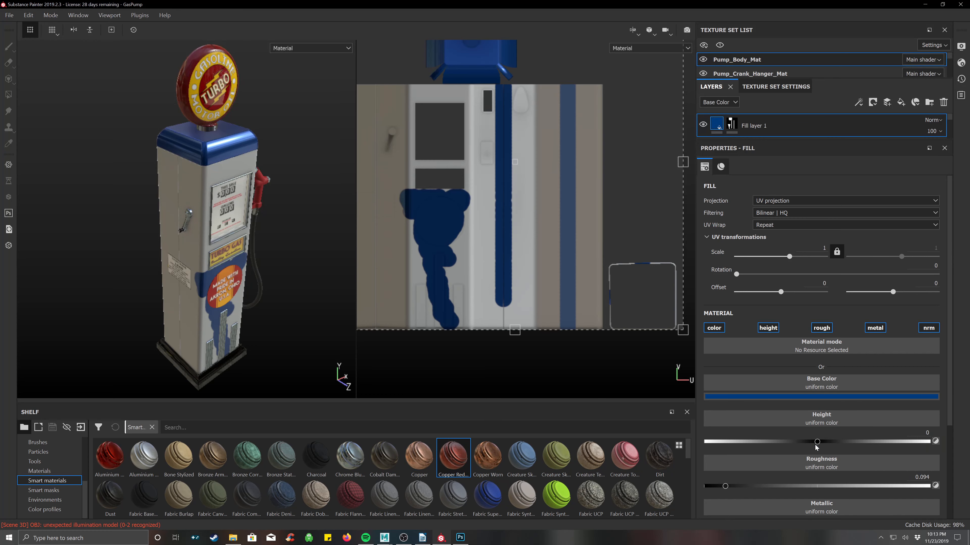
# - Set Fill layer 1's roughness to 0 and its metallic to 1, and inspect the finish on the pump's top
pyautogui.scroll(-3, 810, 436)
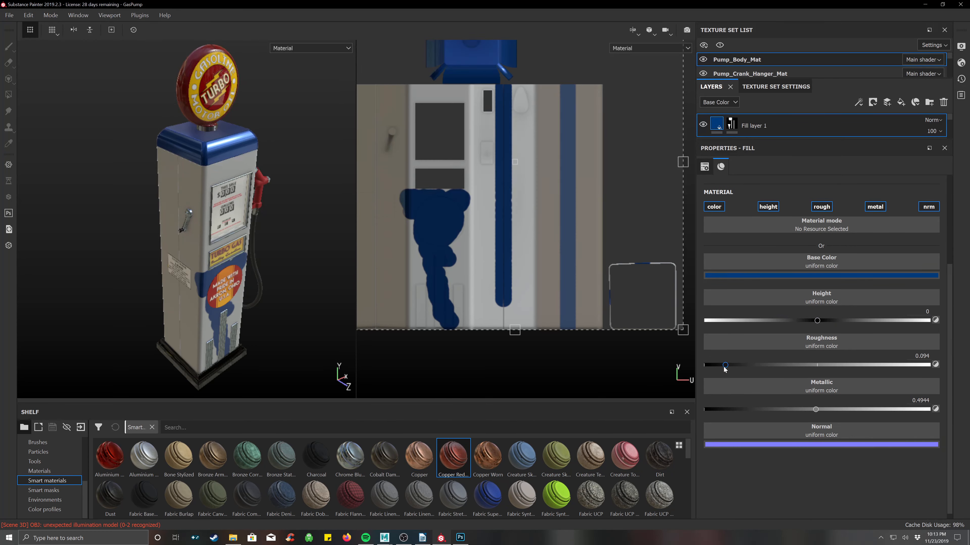
pyautogui.moveTo(739, 365); pyautogui.dragTo(648, 356)
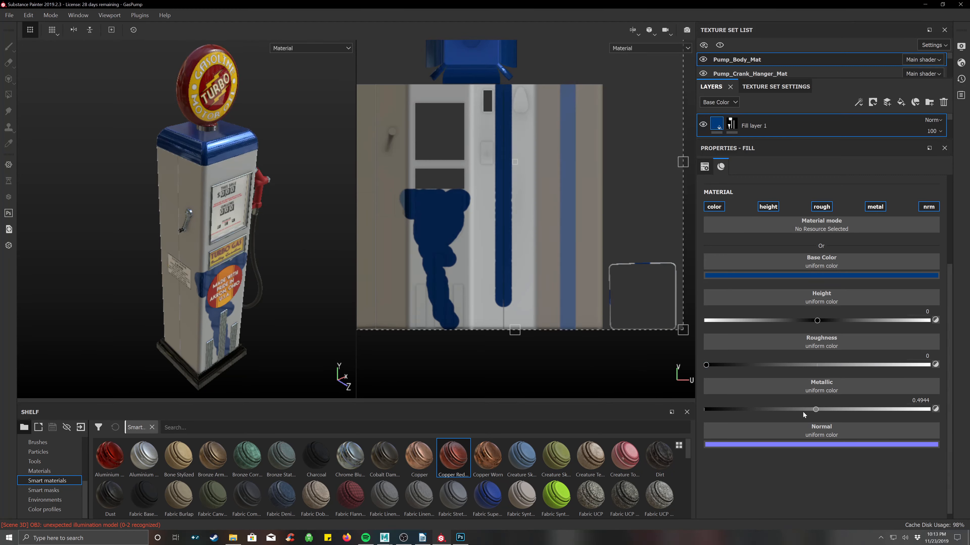
pyautogui.moveTo(815, 409); pyautogui.dragTo(927, 409)
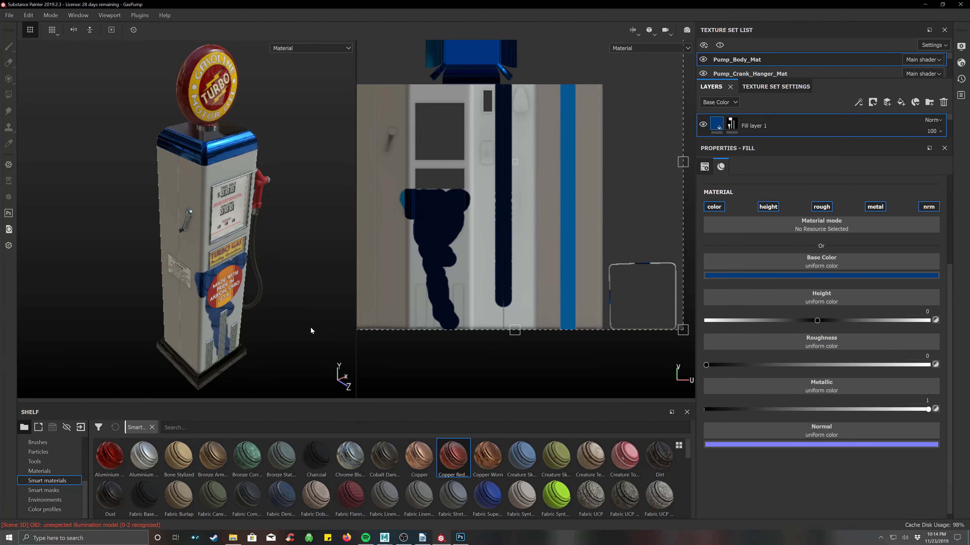
pyautogui.keyDown('alt'); pyautogui.moveTo(299, 331); pyautogui.dragTo(285, 186); pyautogui.keyUp('alt')
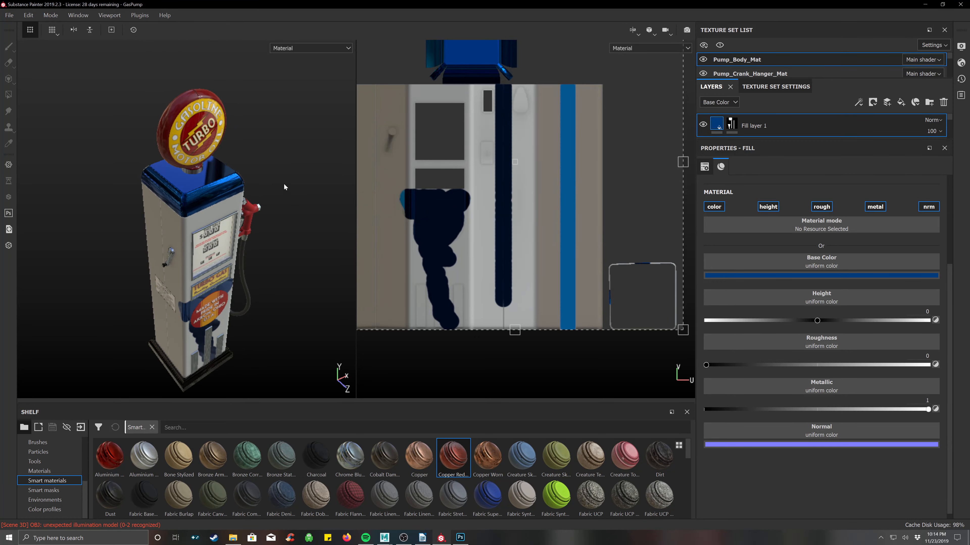
pyautogui.scroll(3, 283, 183)
pyautogui.keyDown('alt'); pyautogui.moveTo(298, 235); pyautogui.dragTo(313, 186); pyautogui.keyUp('alt')
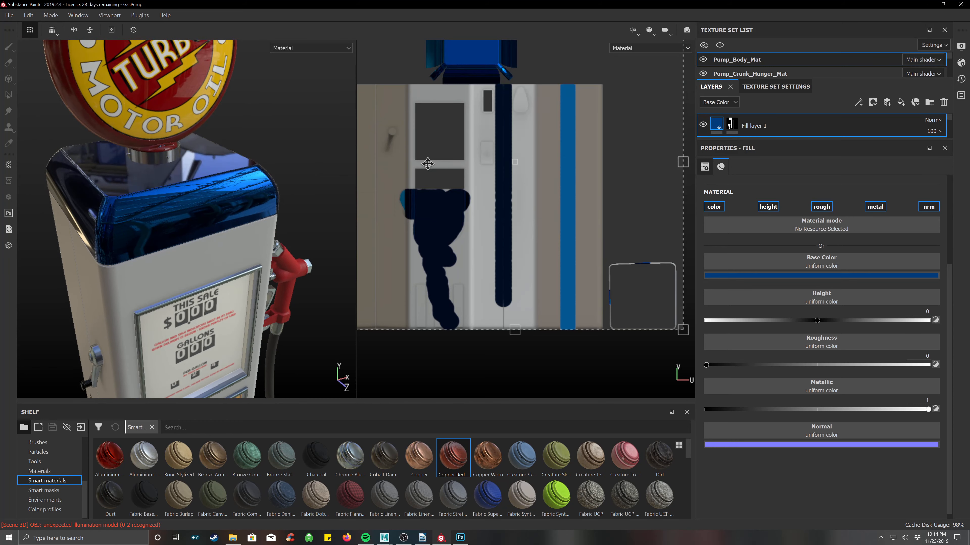
# - Delete the blue Fill layer 1 from the Pump_Body_Mat layer stack
pyautogui.click(943, 102)
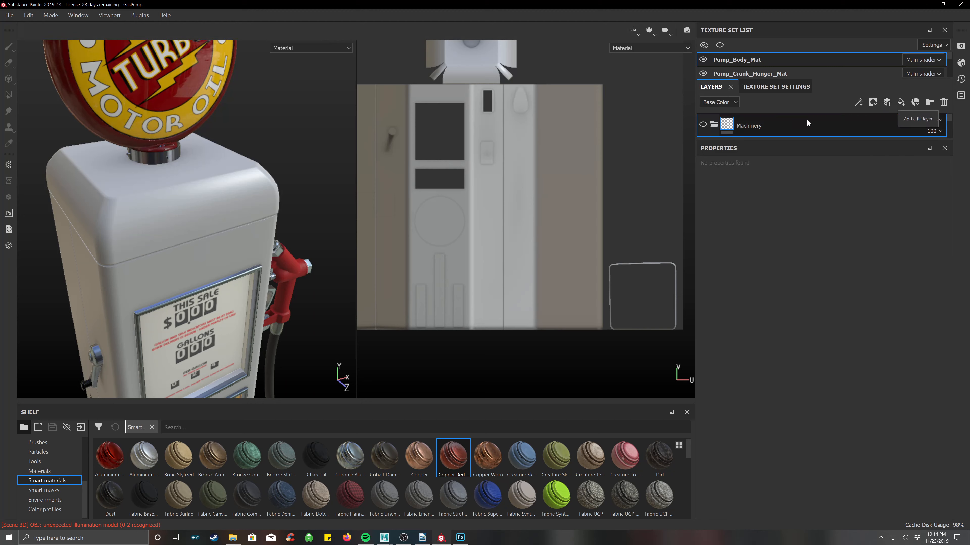
pyautogui.scroll(-10, 251, 189)
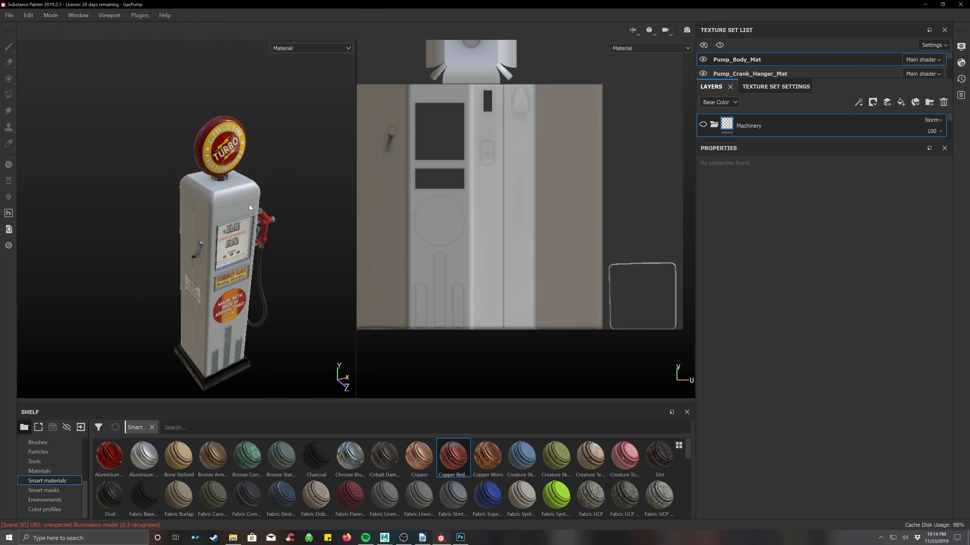
pyautogui.keyDown('alt'); pyautogui.moveTo(221, 177); pyautogui.dragTo(219, 166); pyautogui.keyUp('alt')
pyautogui.keyDown('alt'); pyautogui.moveTo(219, 211); pyautogui.dragTo(221, 187, button='middle'); pyautogui.keyUp('alt')
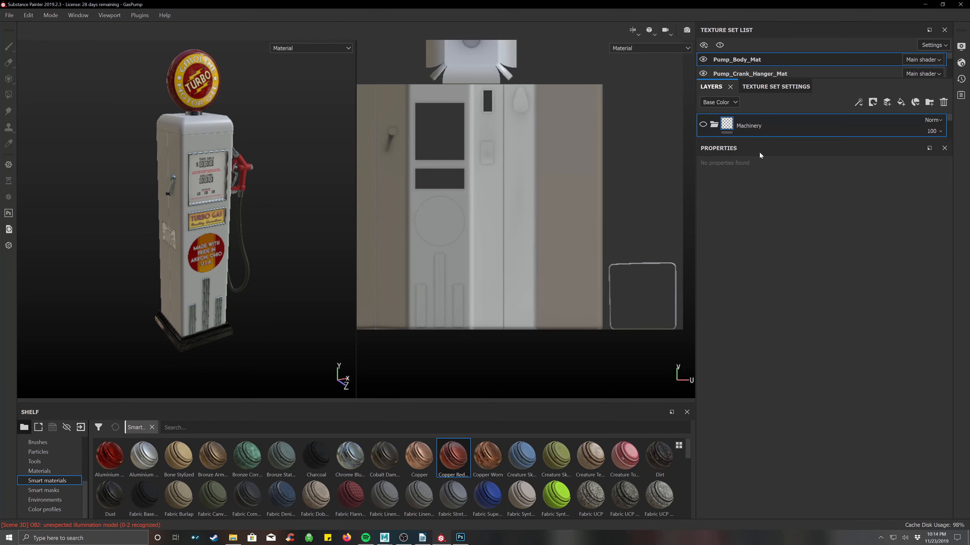
# - Stack the smart materials Copper Red Bleached, Fabric Synthetic Sport Used and Copper Worn, in that order, above the Machinery folder
pyautogui.moveTo(452, 464); pyautogui.dragTo(747, 120)
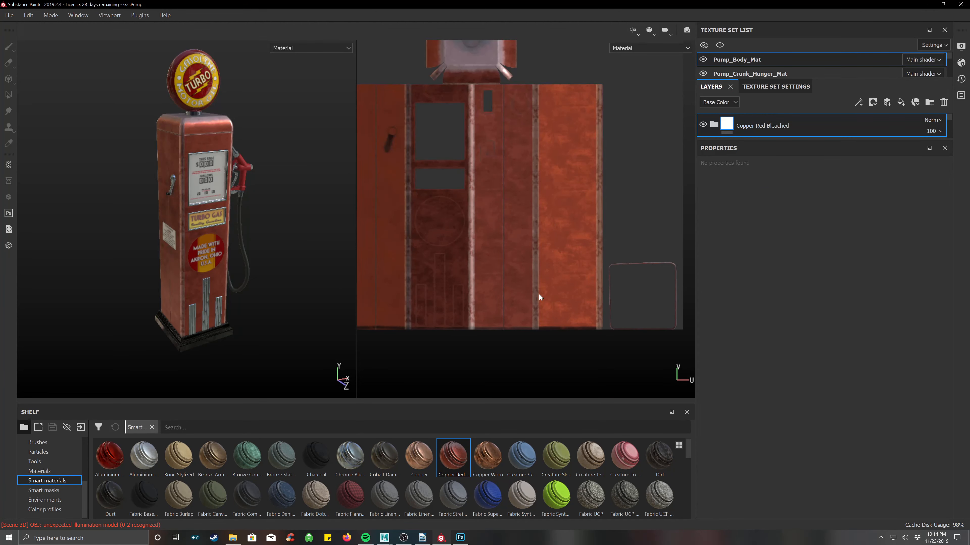
pyautogui.scroll(-3, 540, 227)
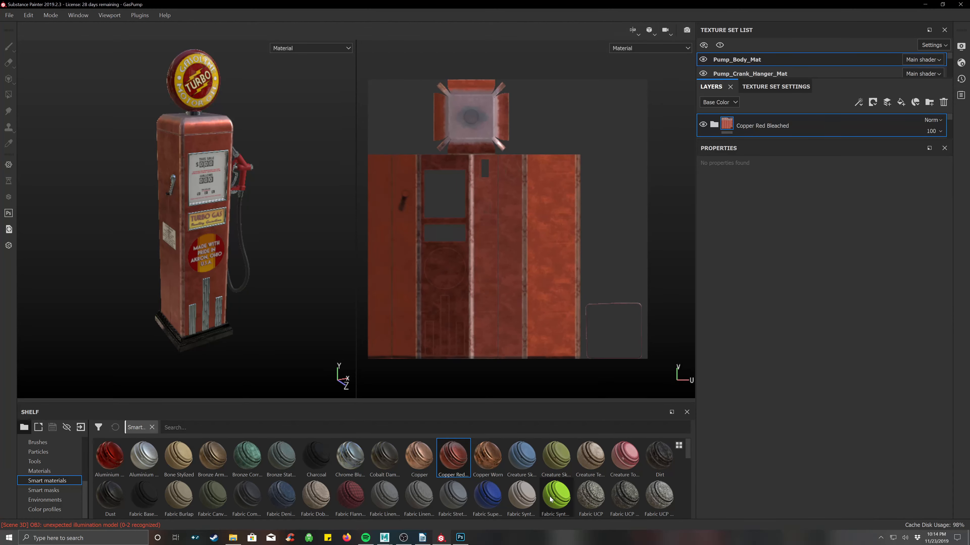
pyautogui.moveTo(557, 499); pyautogui.dragTo(788, 115)
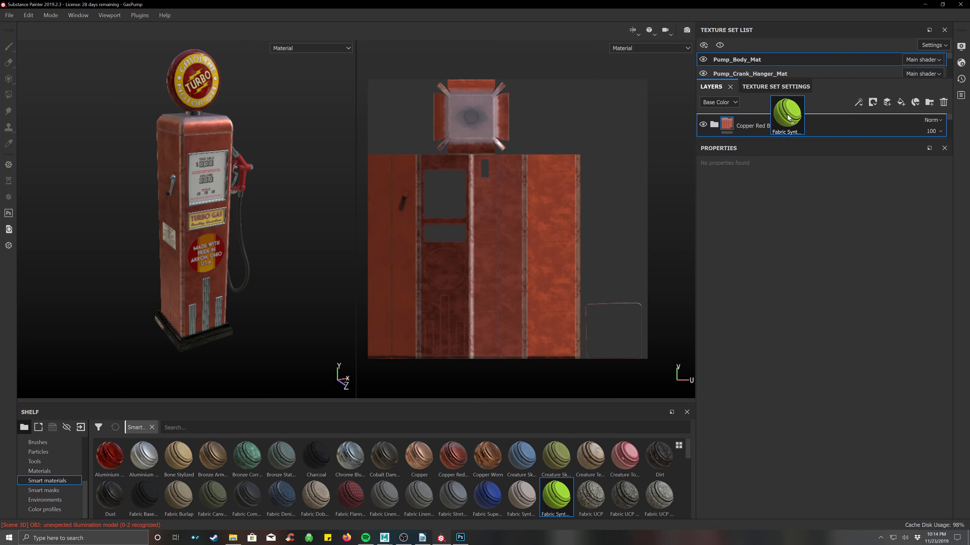
pyautogui.moveTo(787, 115); pyautogui.dragTo(787, 114)
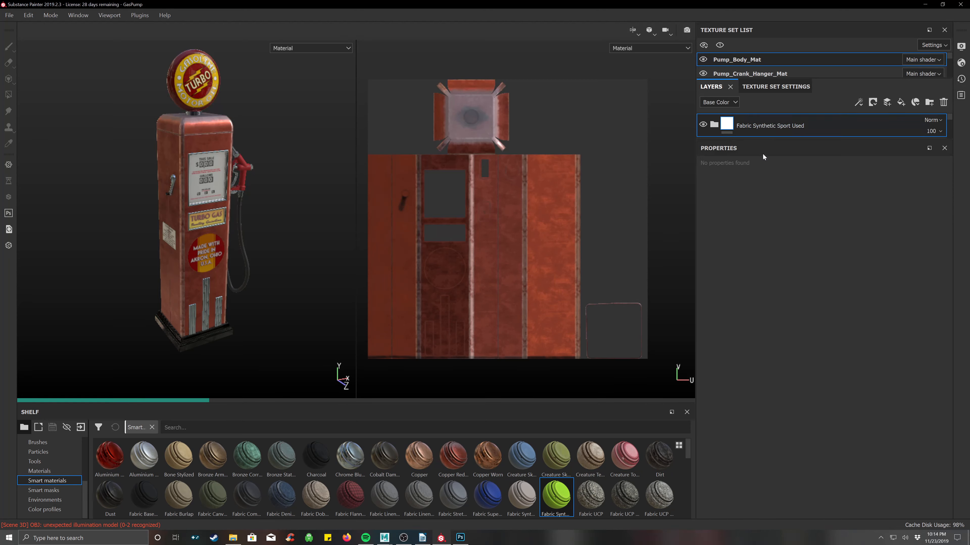
pyautogui.moveTo(772, 140); pyautogui.dragTo(778, 195)
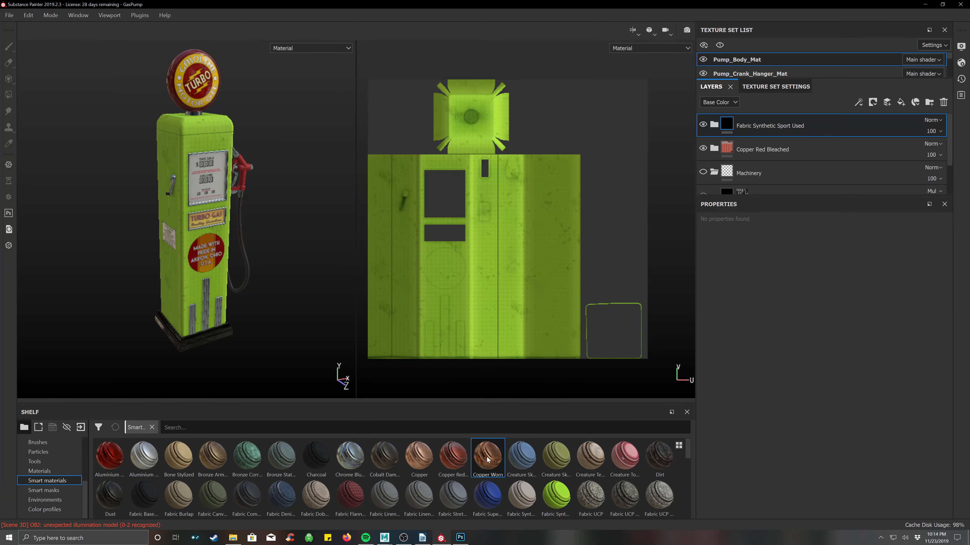
pyautogui.moveTo(488, 457); pyautogui.dragTo(744, 117)
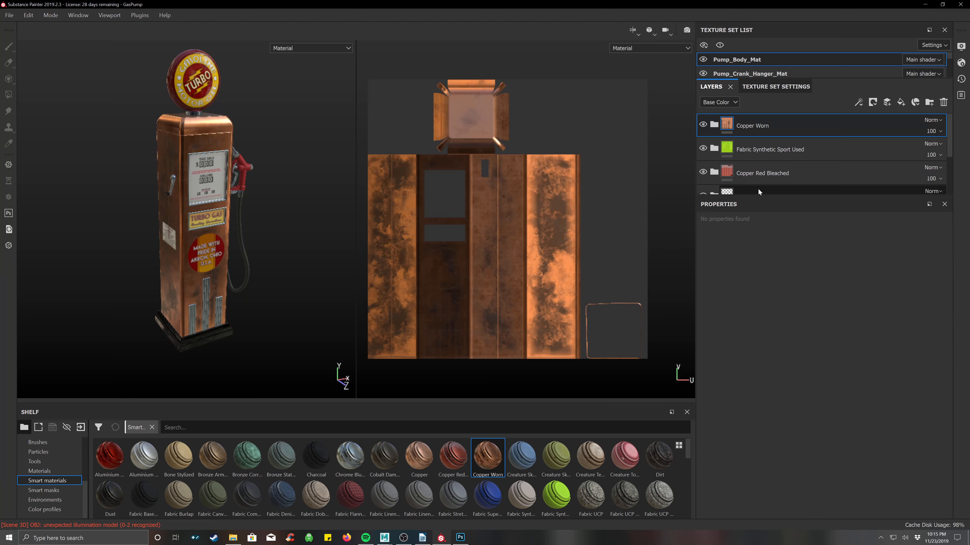
# - Add a white mask to the Copper Worn layer and try painting a black X into it across the body's UV panels
pyautogui.rightClick(728, 123)
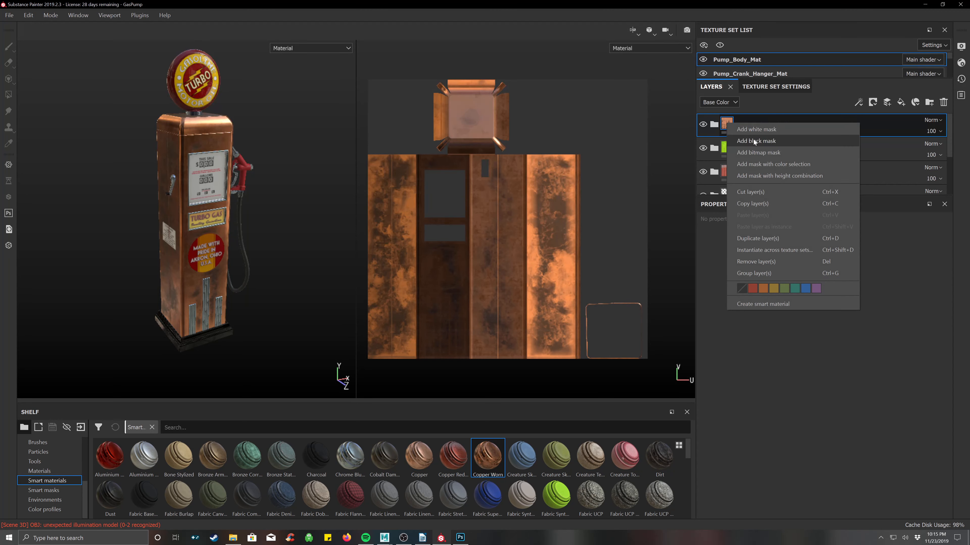
pyautogui.click(761, 129)
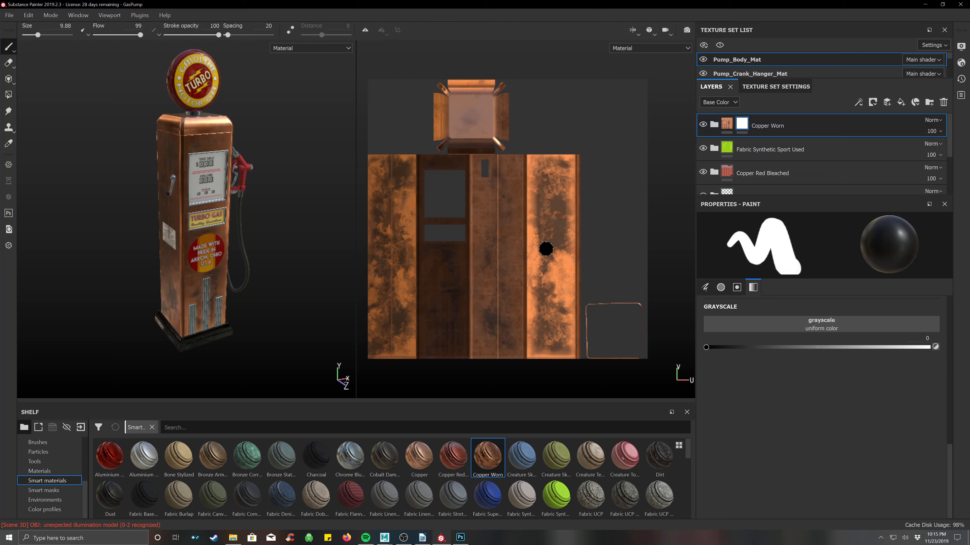
pyautogui.moveTo(490, 201); pyautogui.dragTo(568, 299)
pyautogui.moveTo(542, 184); pyautogui.dragTo(482, 312)
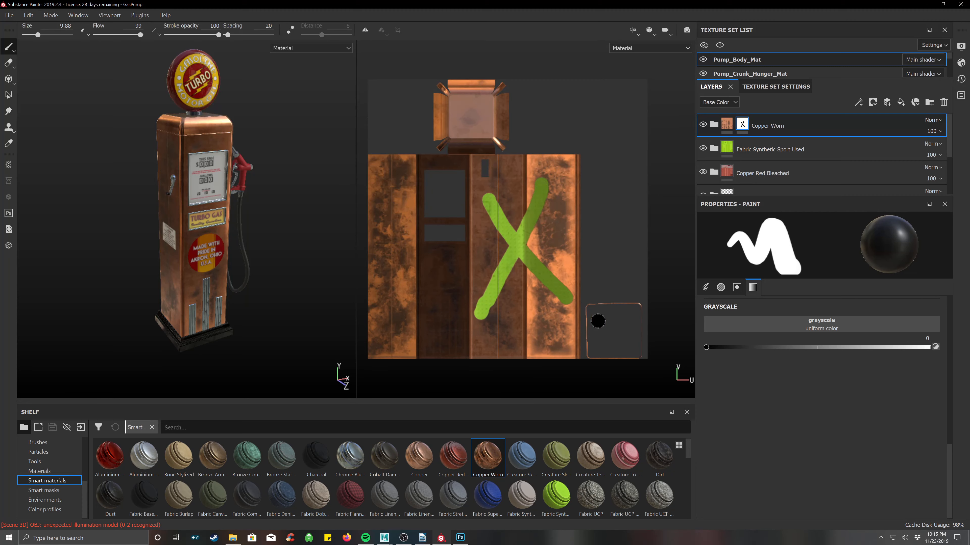
pyautogui.hotkey('ctrl', 'z')
pyautogui.hotkey('ctrl', 'z')
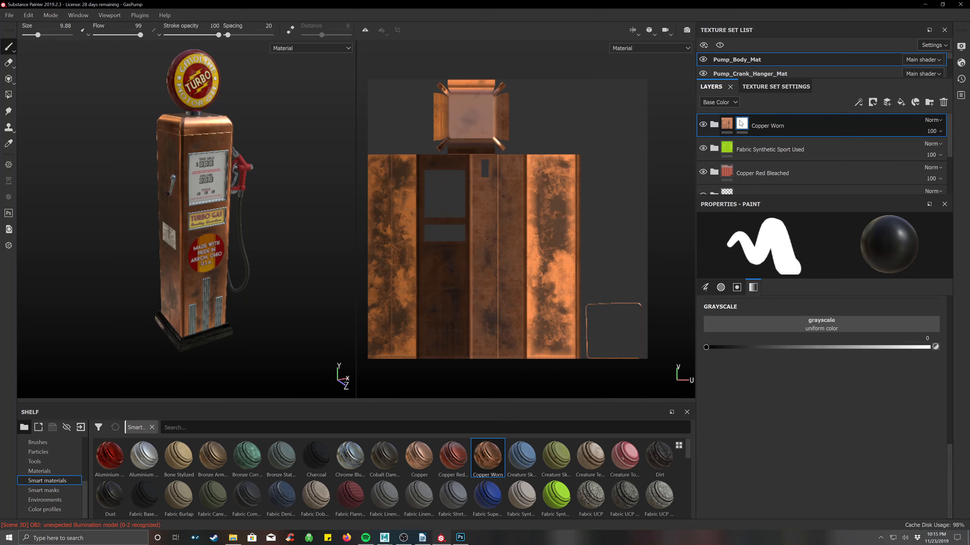
# - Replace Copper Worn's mask with a black mask and paint a white X and winding freehand strokes over the body panels
pyautogui.rightClick(742, 125)
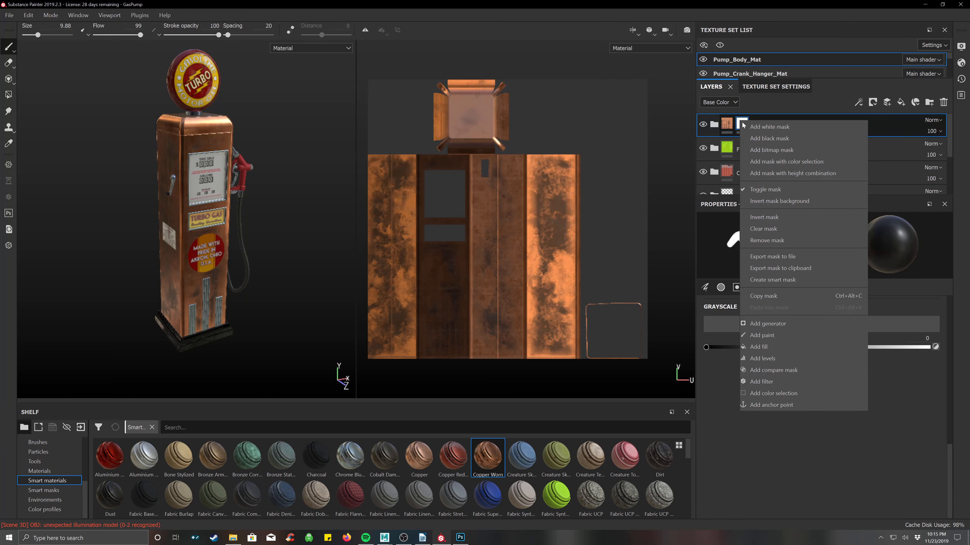
pyautogui.click(754, 137)
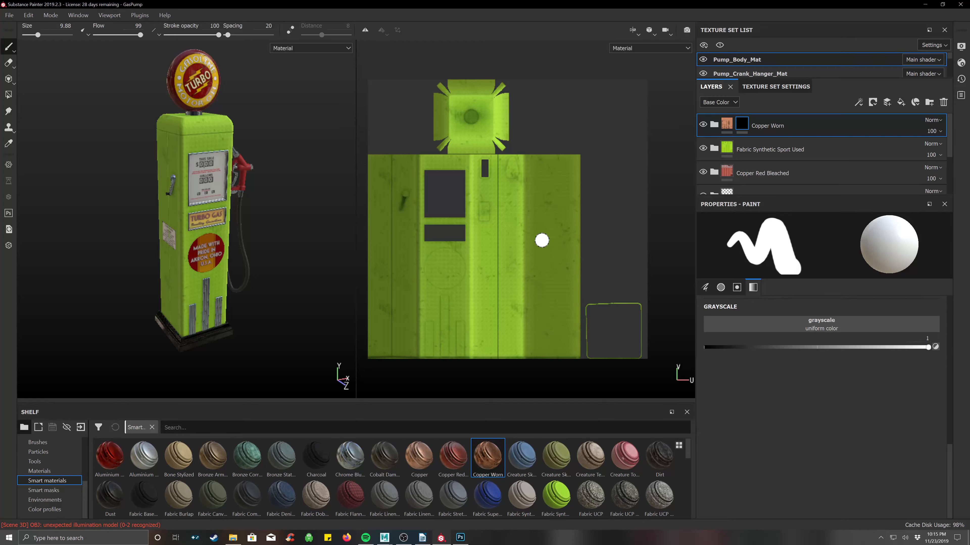
pyautogui.moveTo(511, 201); pyautogui.dragTo(570, 312)
pyautogui.moveTo(563, 215); pyautogui.dragTo(509, 331)
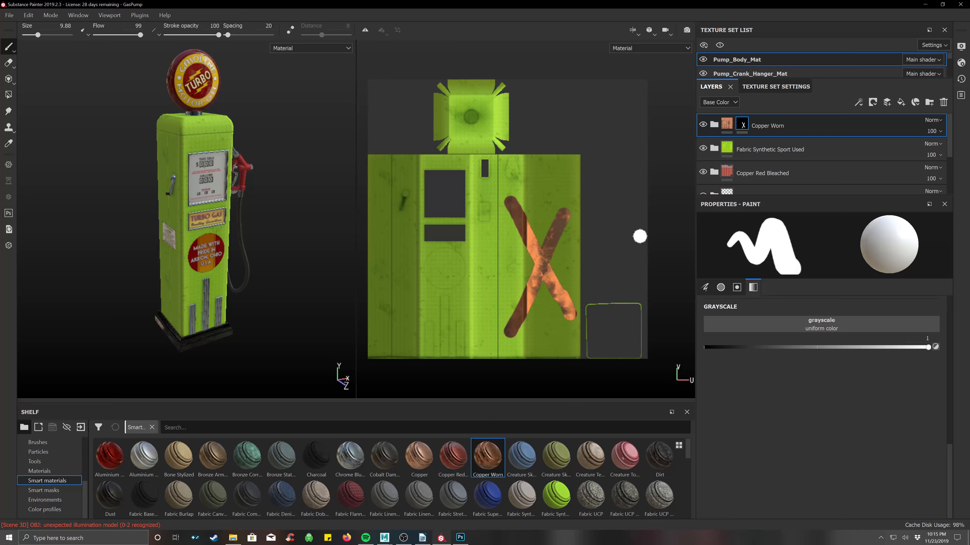
pyautogui.moveTo(532, 169)
pyautogui.mouseDown()
pyautogui.moveTo(534, 198)
pyautogui.moveTo(411, 163)
pyautogui.moveTo(382, 179)
pyautogui.moveTo(392, 280)
pyautogui.moveTo(445, 353)
pyautogui.moveTo(508, 229)
pyautogui.moveTo(565, 160)
pyautogui.mouseUp()
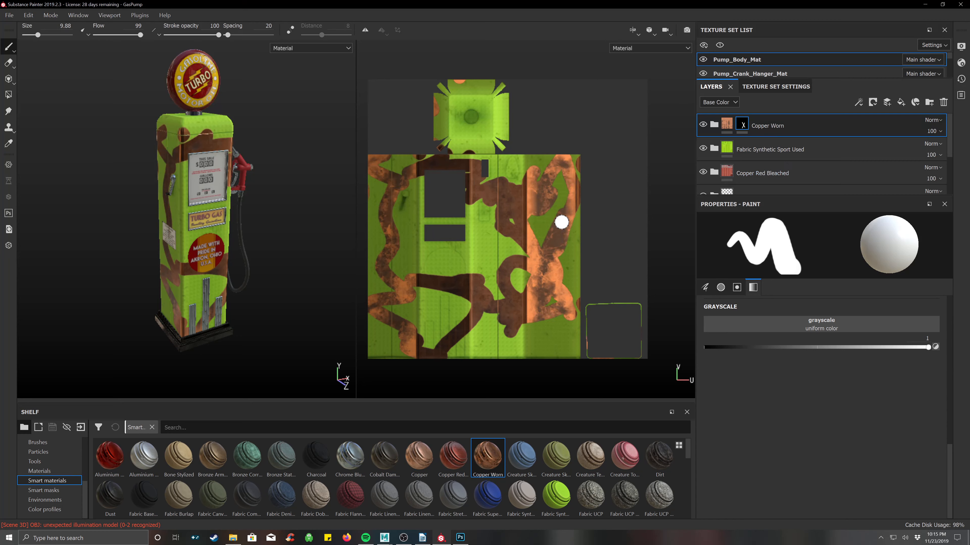
pyautogui.moveTo(534, 219)
pyautogui.mouseDown()
pyautogui.moveTo(496, 171)
pyautogui.moveTo(523, 294)
pyautogui.moveTo(397, 294)
pyautogui.moveTo(401, 227)
pyautogui.mouseUp()
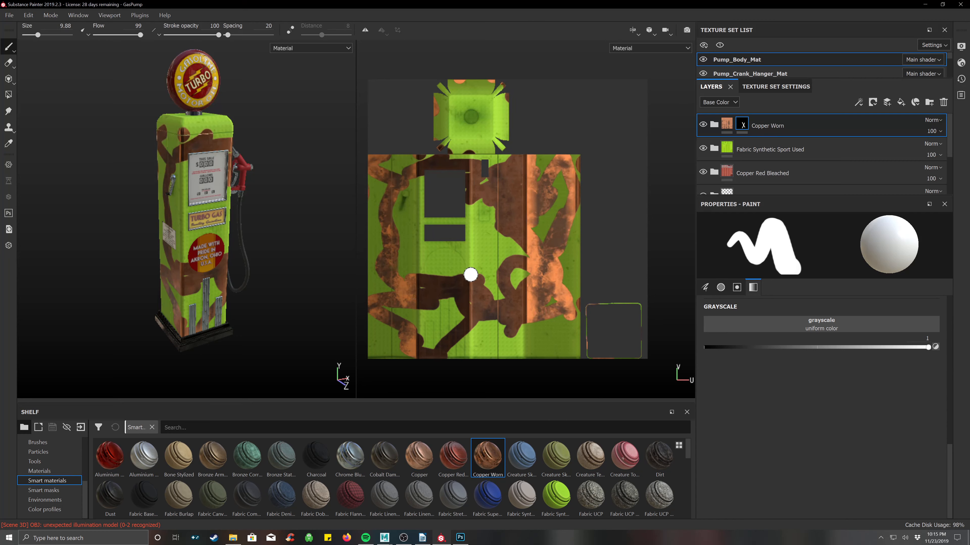
# - Undo all the white strokes painted into Copper Worn's black mask
pyautogui.hotkey('ctrl', 'z')
pyautogui.hotkey('ctrl', 'z')
pyautogui.hotkey('ctrl', 'z')
pyautogui.hotkey('ctrl', 'z')
pyautogui.hotkey('ctrl', 'z')
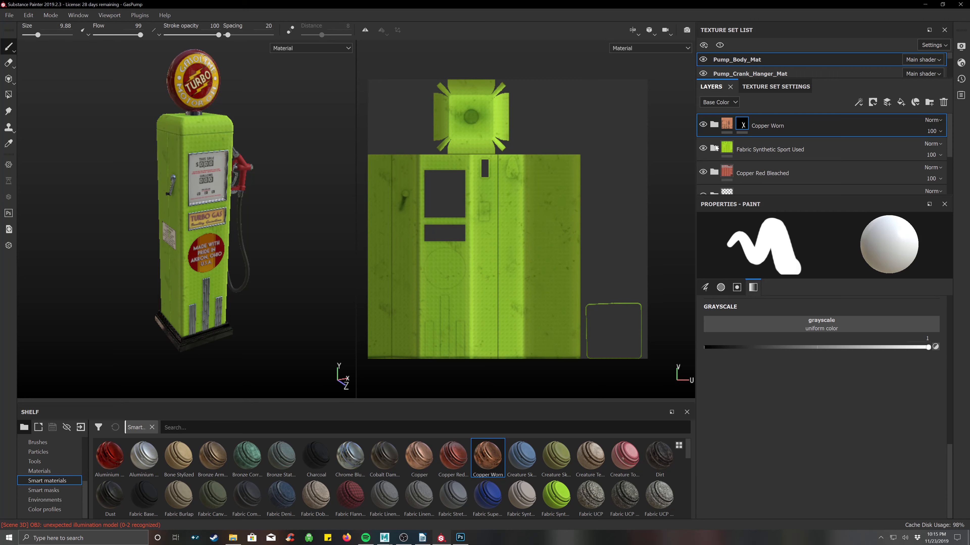
# - Add a bitmap mask to the Copper Worn layer using the Bevel Cross texture
pyautogui.rightClick(739, 125)
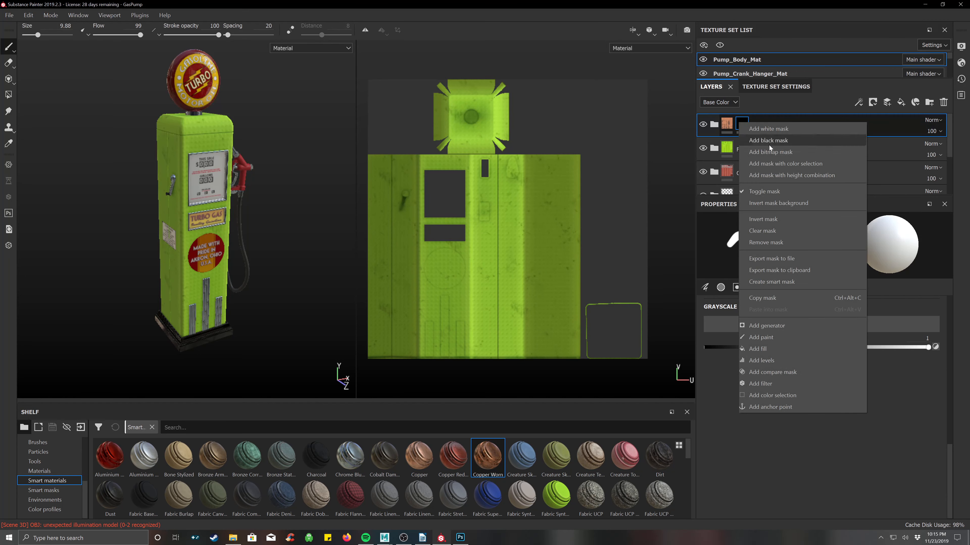
pyautogui.click(795, 154)
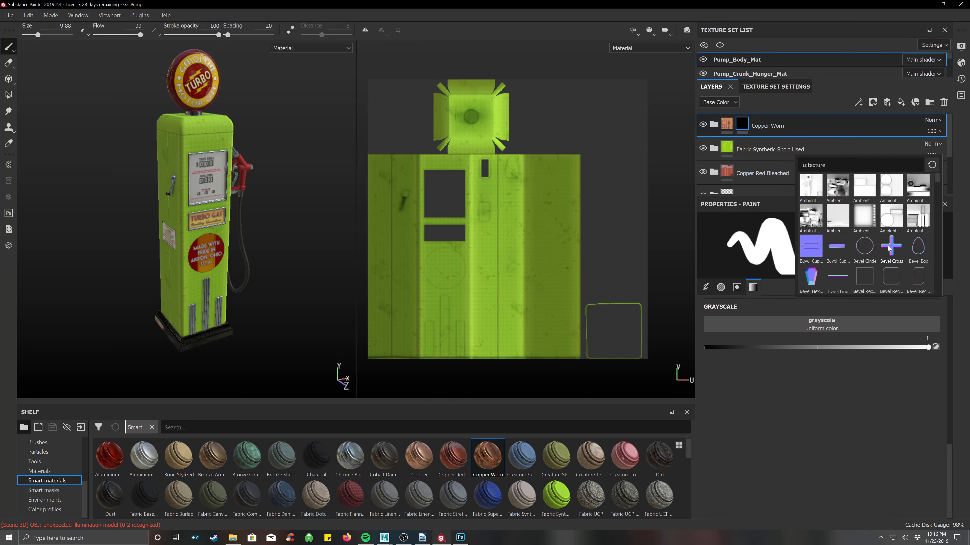
pyautogui.click(887, 246)
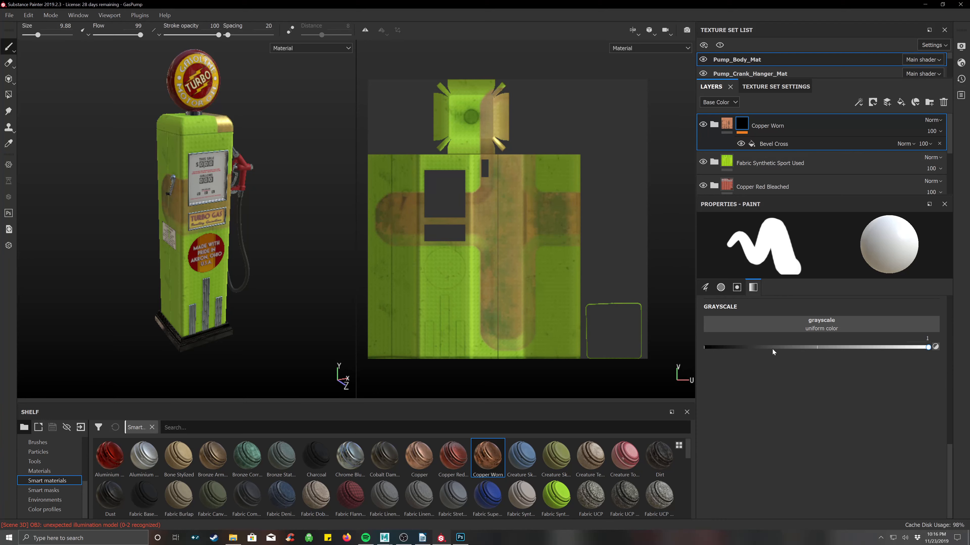
# - Scale down the Bevel Cross mask fill and rotate it about 45 degrees to tile a small diagonal lattice over the pump body
pyautogui.click(738, 130)
pyautogui.click(771, 146)
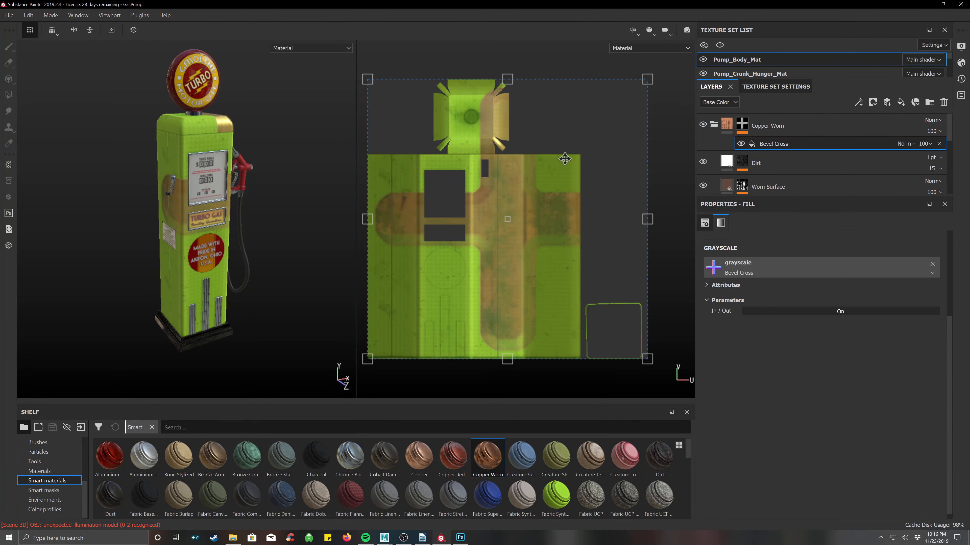
pyautogui.moveTo(647, 81); pyautogui.dragTo(537, 200)
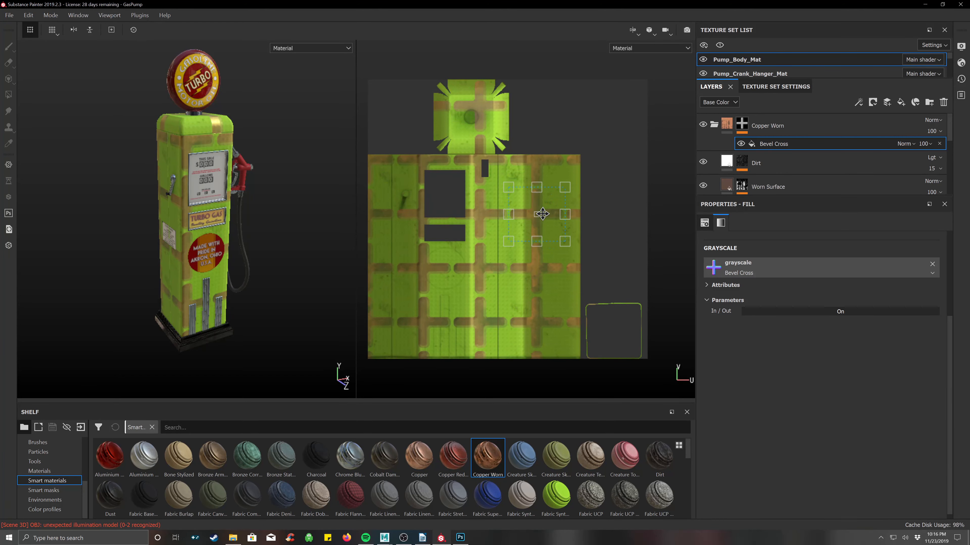
pyautogui.moveTo(570, 256); pyautogui.dragTo(535, 268)
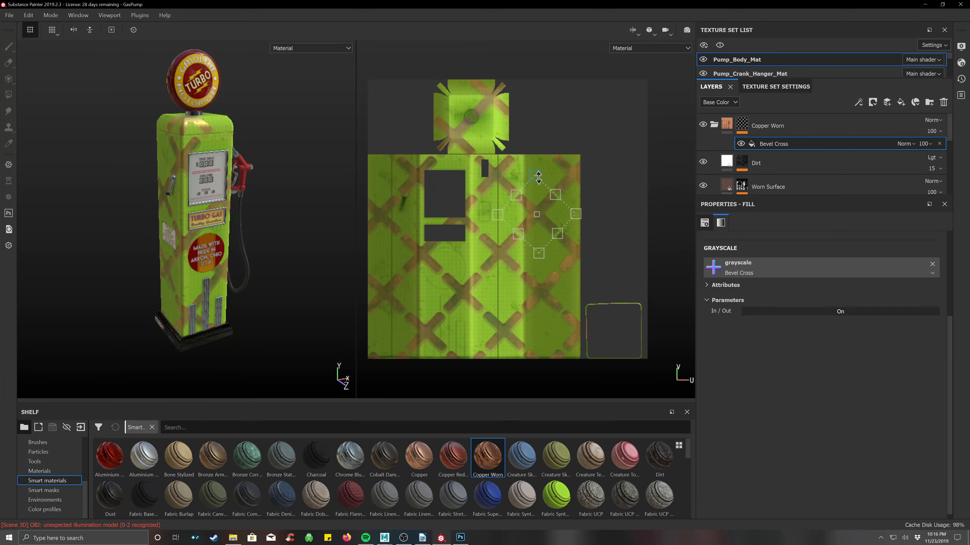
pyautogui.moveTo(538, 177); pyautogui.dragTo(539, 242)
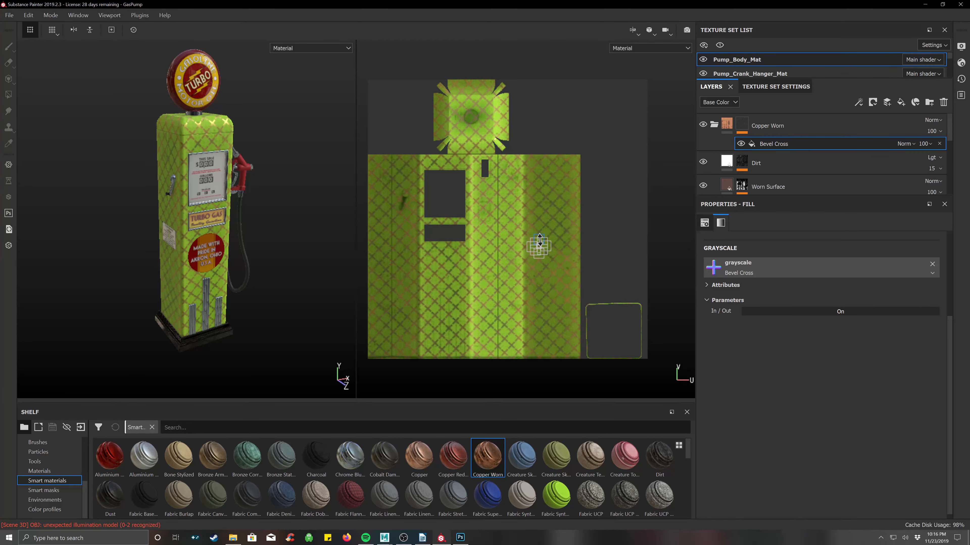
pyautogui.scroll(5, 191, 164)
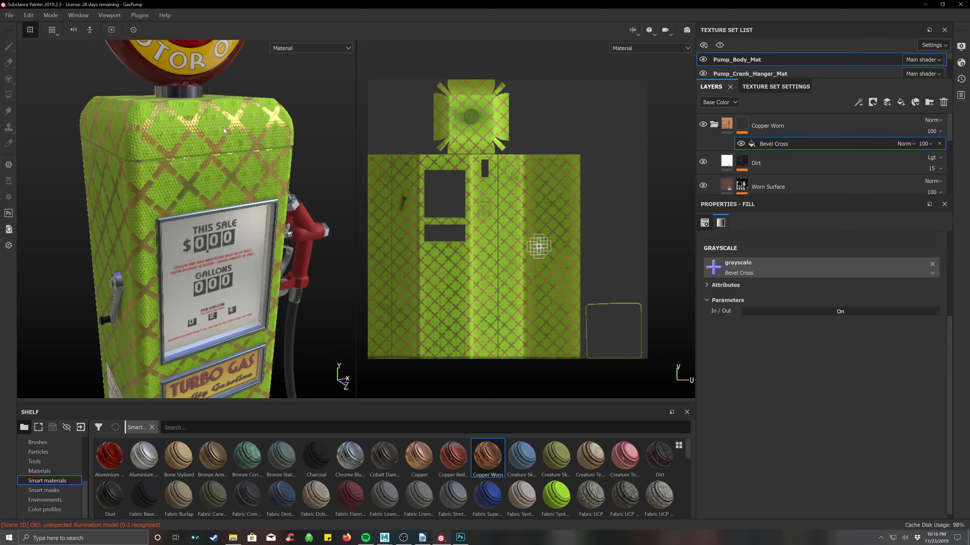
pyautogui.keyDown('alt'); pyautogui.moveTo(202, 156); pyautogui.dragTo(225, 171); pyautogui.keyUp('alt')
pyautogui.scroll(8, 246, 221)
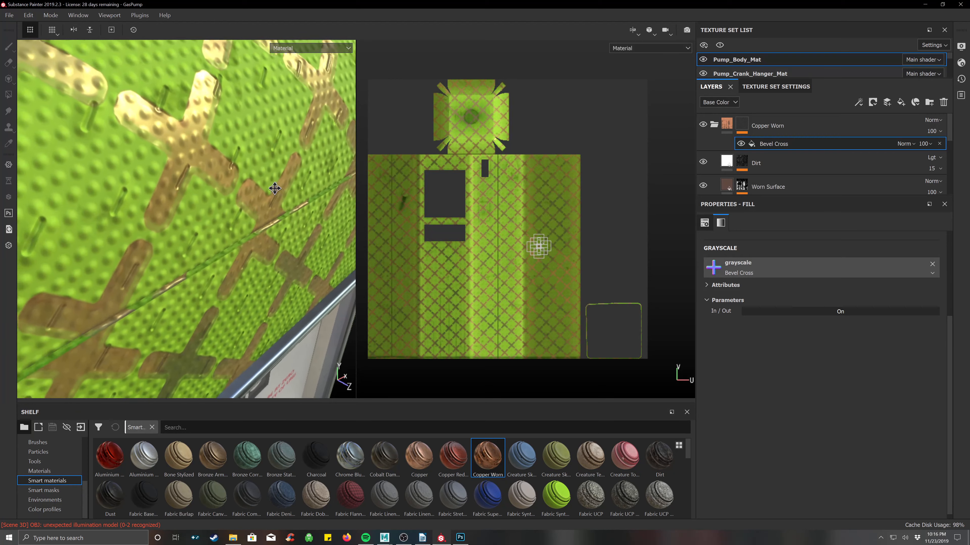
# - Replace Copper Worn's Bevel Cross bitmap mask with a color selection mask
pyautogui.moveTo(245, 221)
pyautogui.keyDown('alt'); pyautogui.mouseDown()
pyautogui.moveTo(195, 184)
pyautogui.moveTo(227, 177)
pyautogui.moveTo(199, 201)
pyautogui.moveTo(184, 160)
pyautogui.moveTo(216, 178)
pyautogui.moveTo(248, 218)
pyautogui.mouseUp(); pyautogui.keyUp('alt')
pyautogui.scroll(-8, 251, 193)
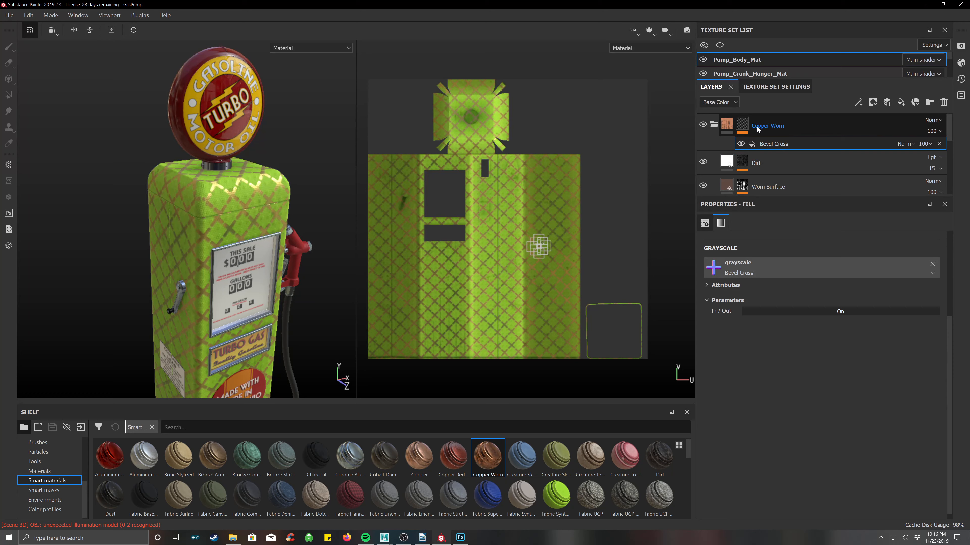
pyautogui.rightClick(742, 124)
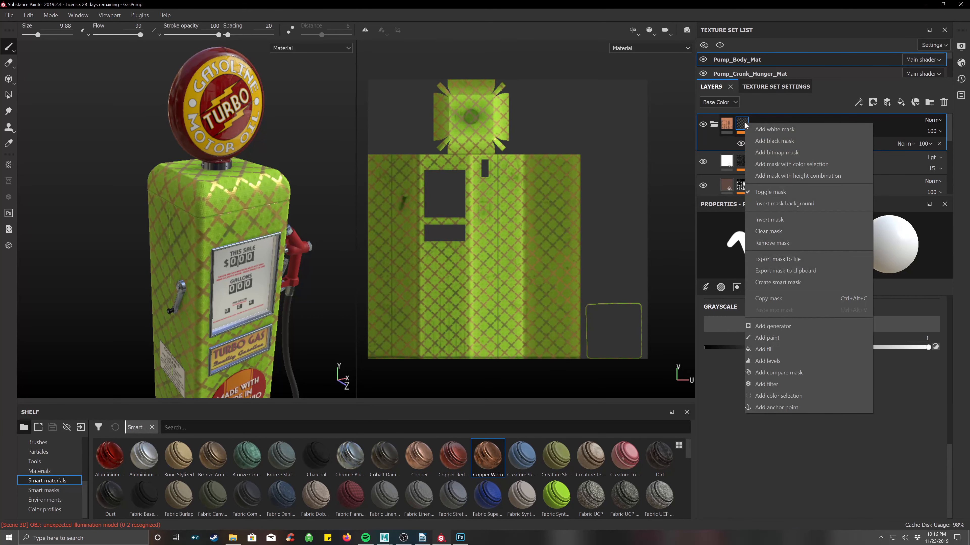
pyautogui.click(766, 167)
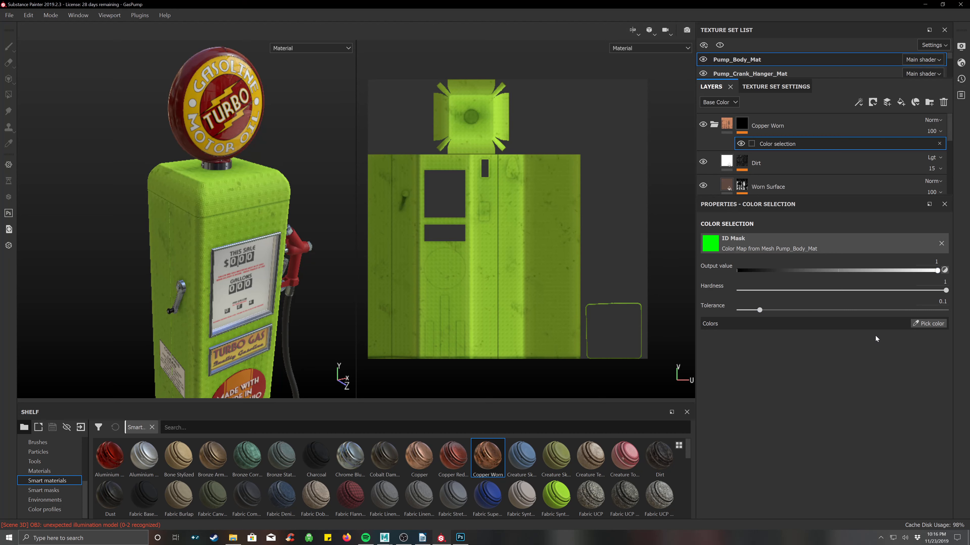
# - Try to pick an ID color from the 3D view for Copper Worn's color selection mask
pyautogui.click(929, 324)
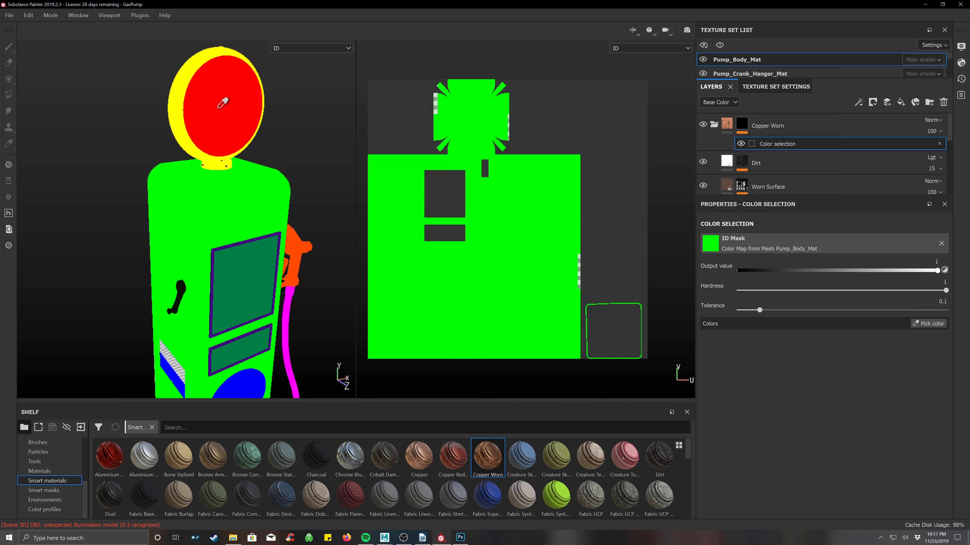
pyautogui.scroll(-2, 243, 202)
pyautogui.click(239, 206)
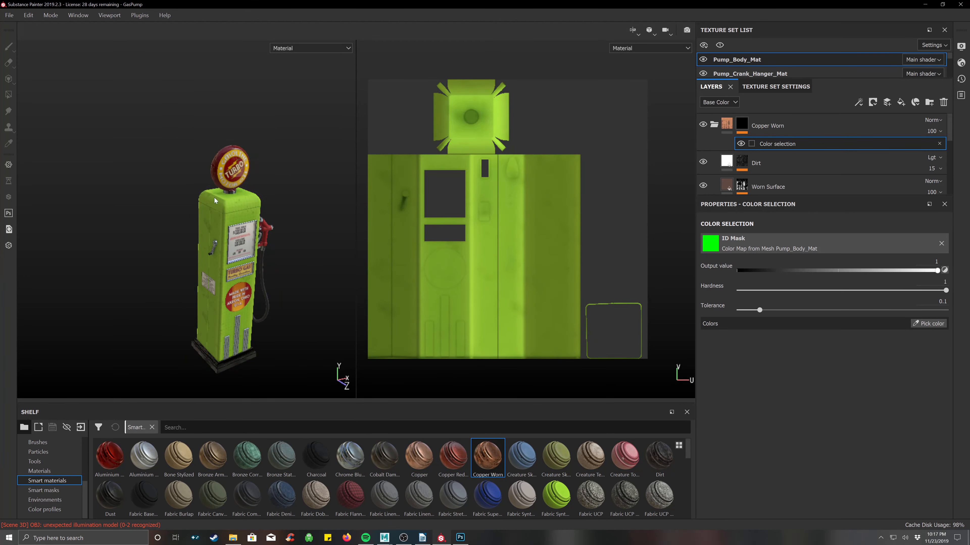
pyautogui.click(928, 323)
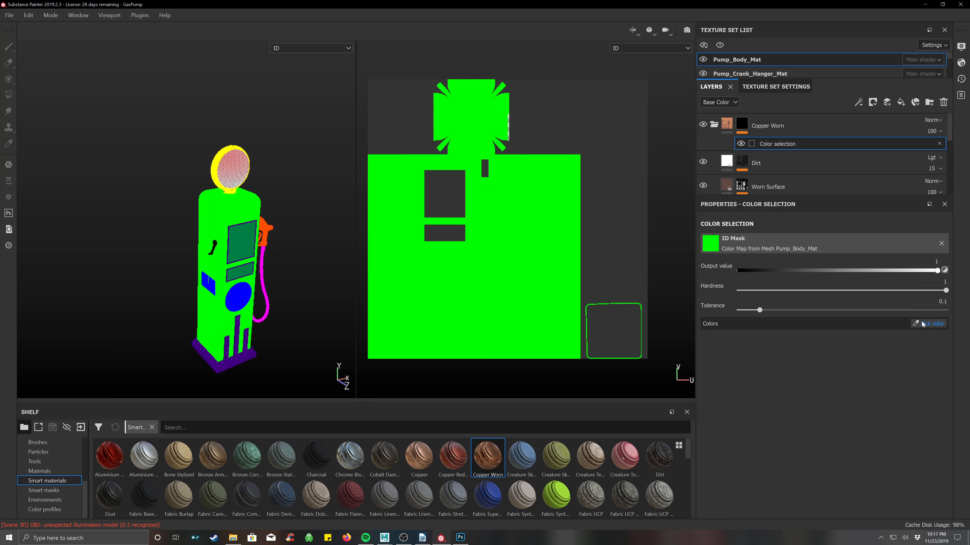
pyautogui.click(273, 187)
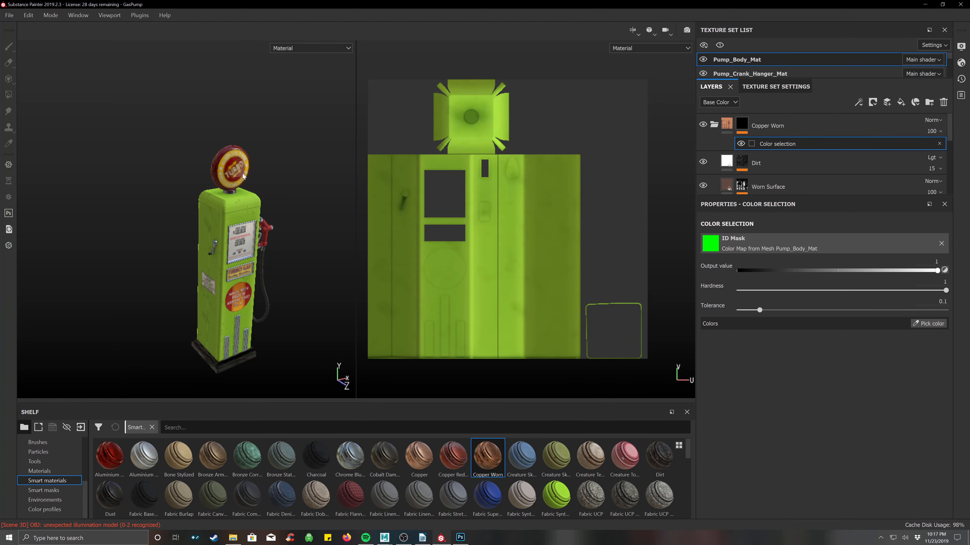
pyautogui.click(927, 323)
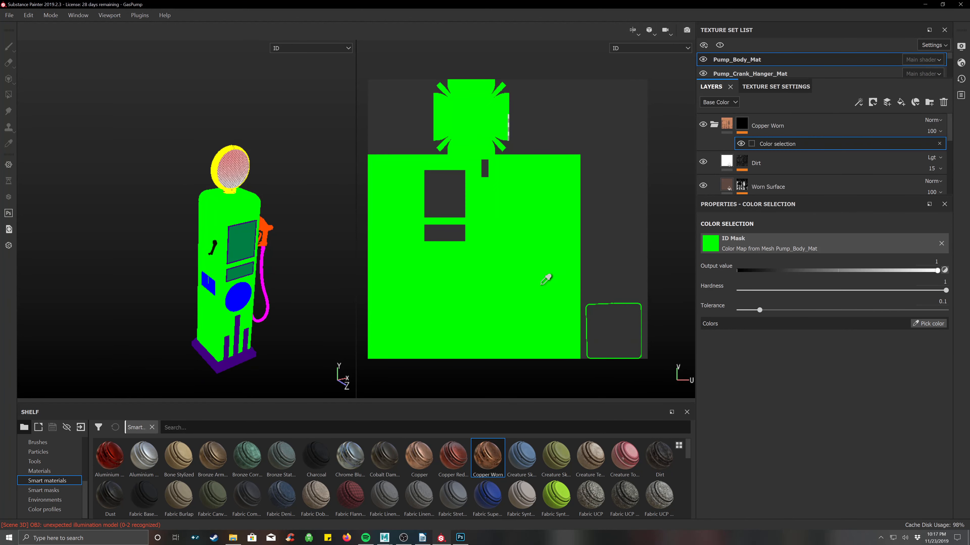
pyautogui.click(316, 215)
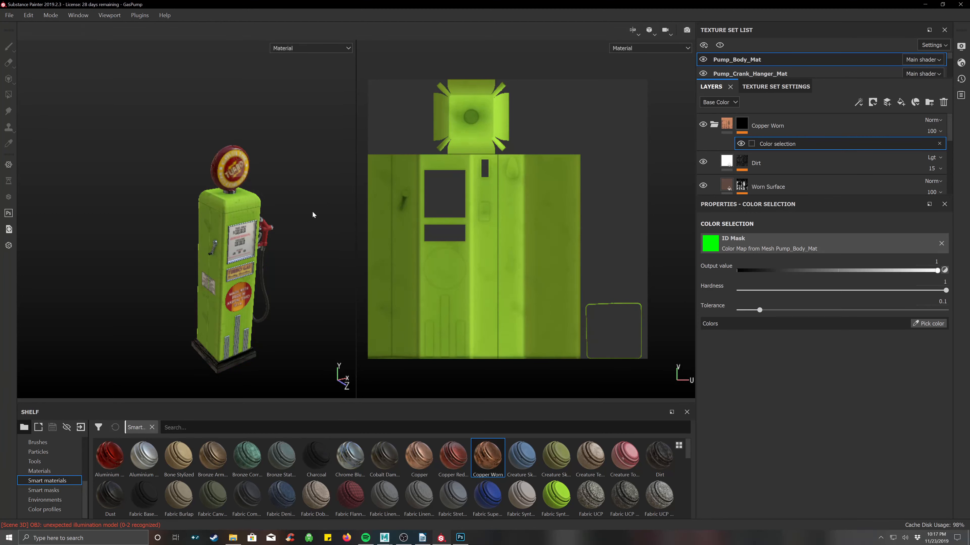
# - Pick the pump body's green ID color from the UV layout for Copper Worn's color selection mask
pyautogui.keyDown('alt'); pyautogui.moveTo(301, 198); pyautogui.dragTo(255, 196); pyautogui.keyUp('alt')
pyautogui.keyDown('alt'); pyautogui.moveTo(254, 165); pyautogui.dragTo(295, 186, button='right'); pyautogui.keyUp('alt')
pyautogui.keyDown('alt'); pyautogui.moveTo(294, 186); pyautogui.dragTo(283, 177, button='middle'); pyautogui.keyUp('alt')
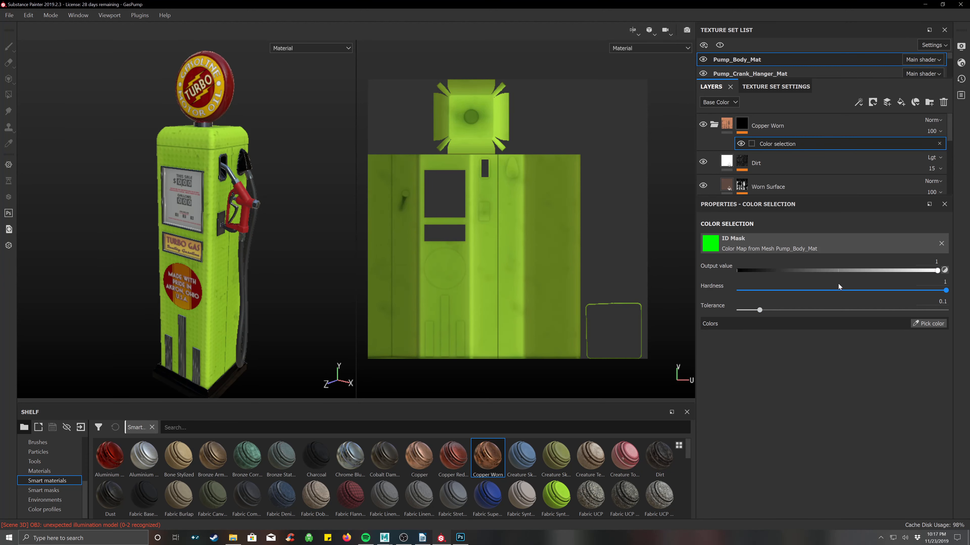
pyautogui.click(931, 323)
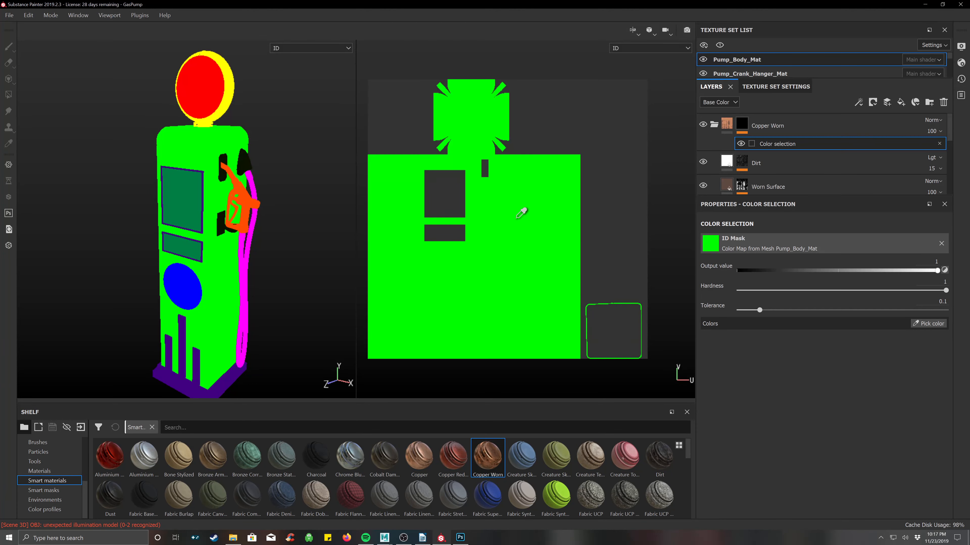
pyautogui.click(520, 239)
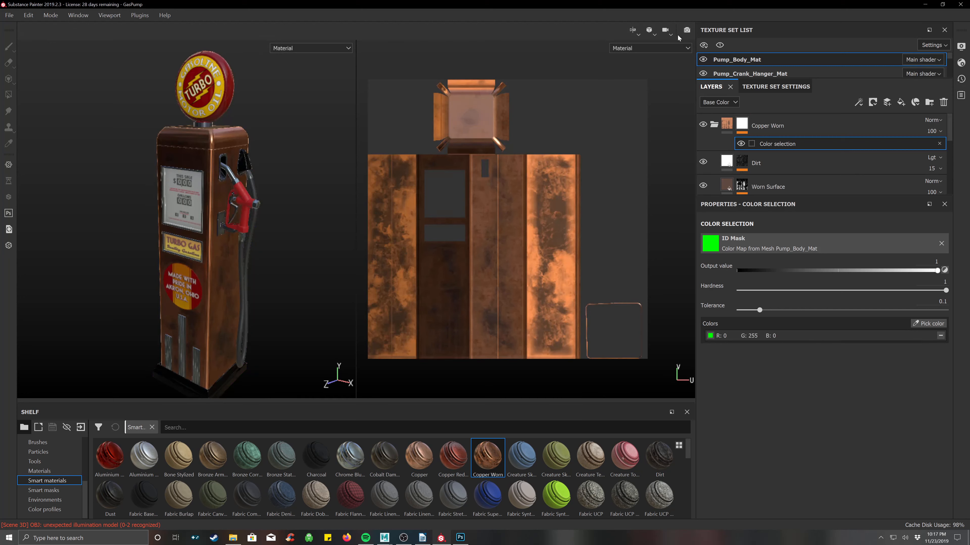
# - Remove the color selection from Copper Worn's mask and add a Dirt generator in its place
pyautogui.click(939, 144)
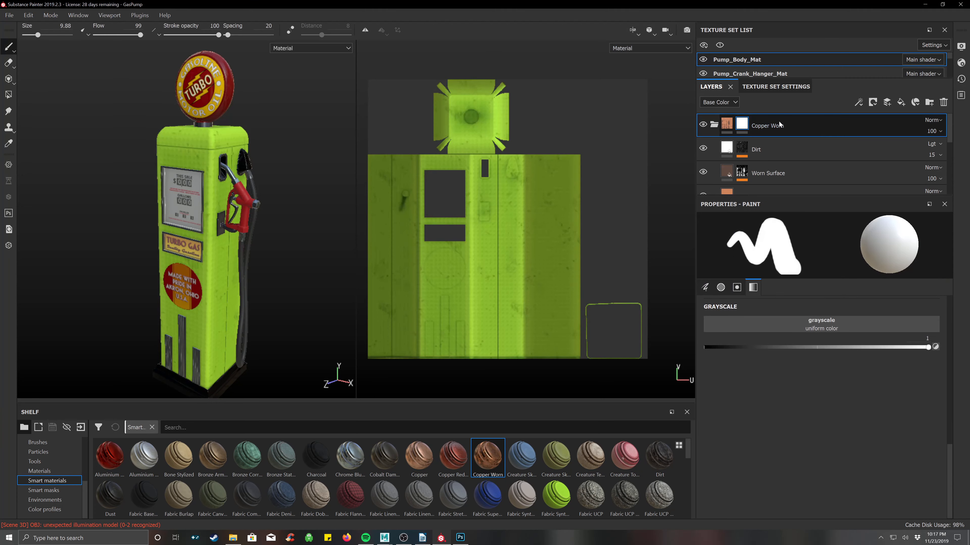
pyautogui.rightClick(743, 127)
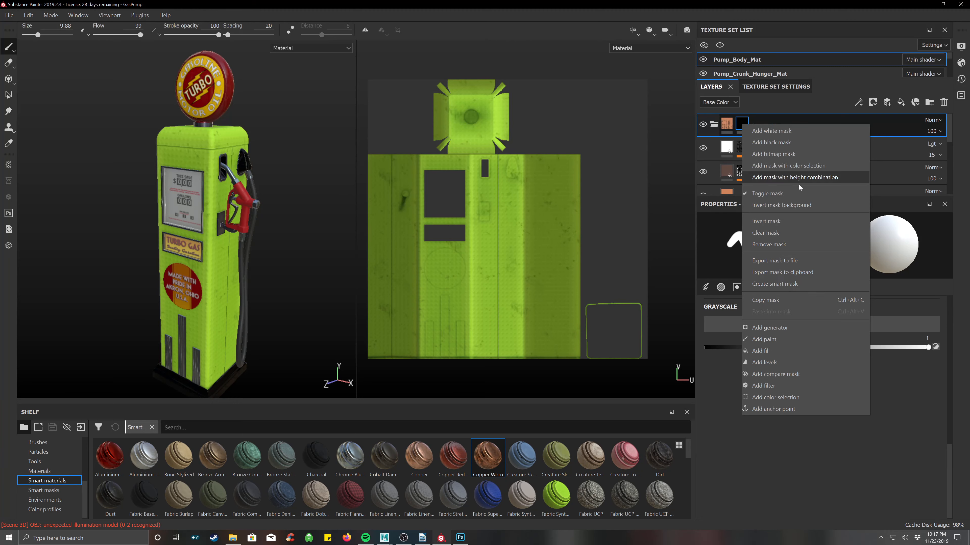
pyautogui.click(782, 328)
pyautogui.click(821, 245)
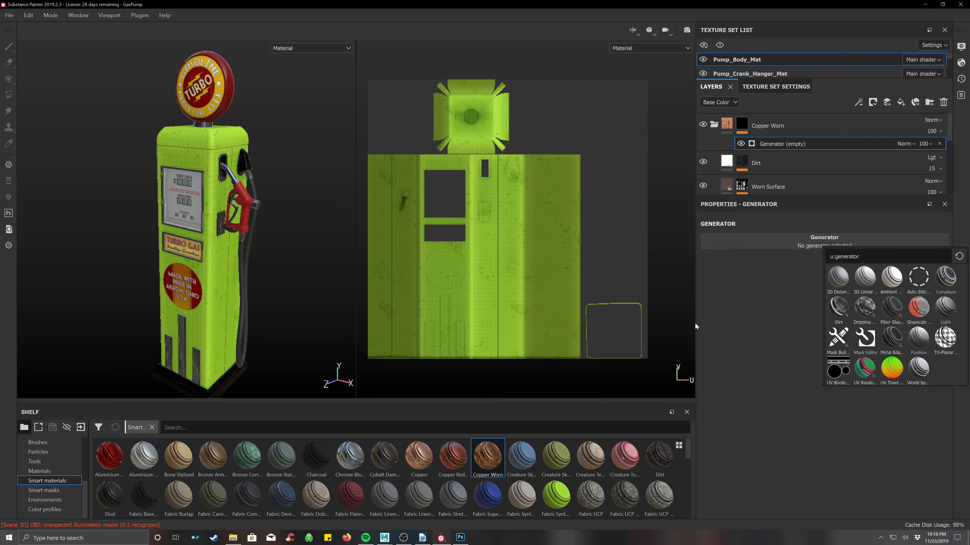
pyautogui.click(839, 307)
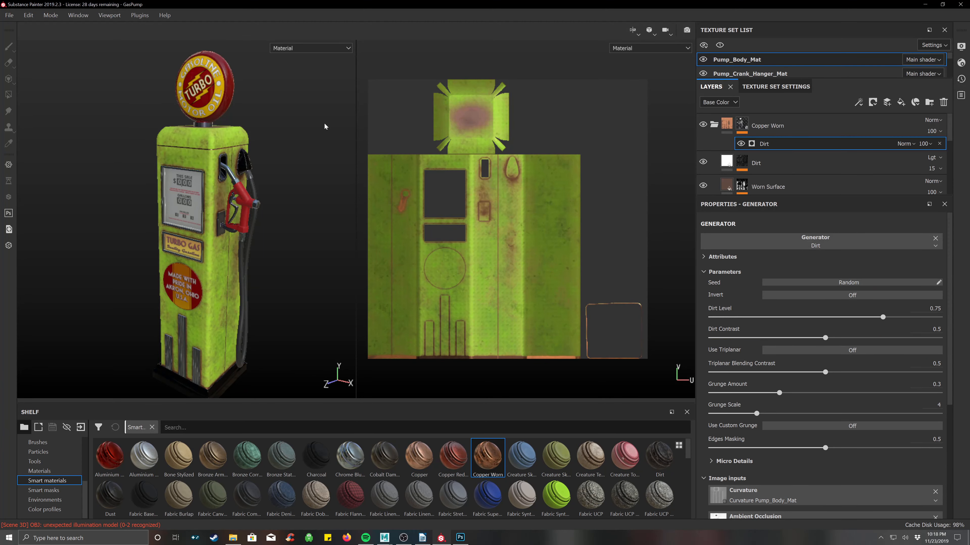
# - Examine the Dirt generator's effect around the pump body's edges, seams and side panels up close and from several angles
pyautogui.scroll(8, 226, 186)
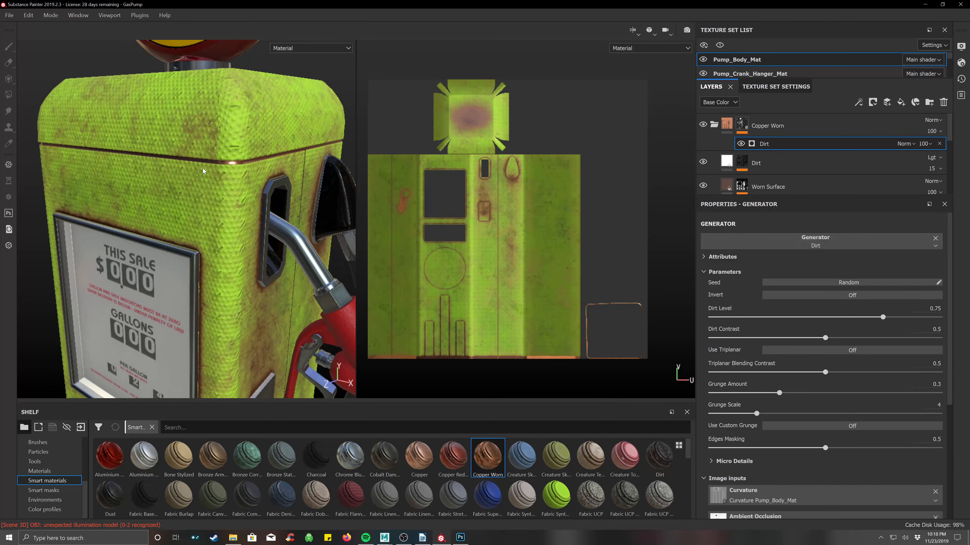
pyautogui.scroll(-6, 215, 153)
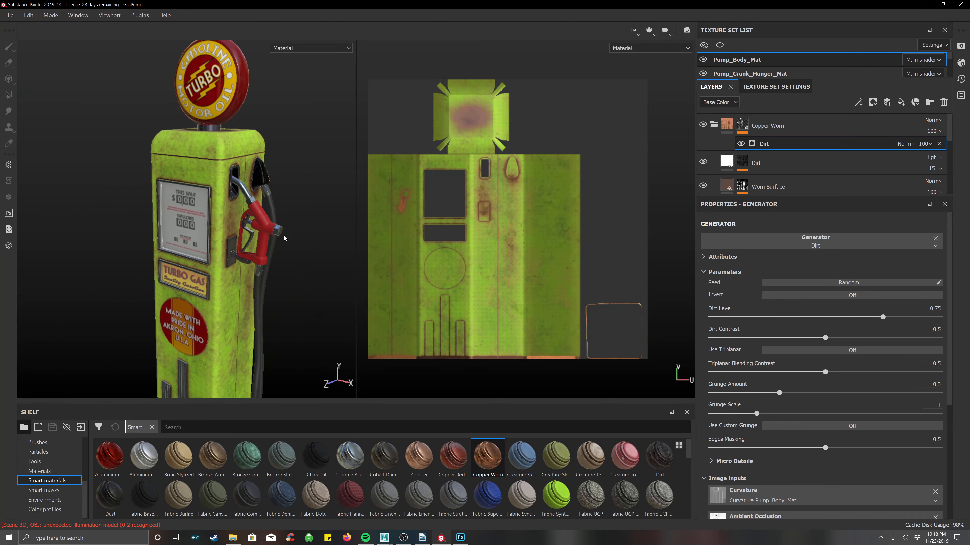
pyautogui.keyDown('alt'); pyautogui.moveTo(280, 329); pyautogui.dragTo(215, 221); pyautogui.keyUp('alt')
pyautogui.scroll(6, 248, 256)
pyautogui.scroll(-6, 248, 256)
pyautogui.keyDown('alt'); pyautogui.moveTo(247, 255); pyautogui.dragTo(291, 316); pyautogui.keyUp('alt')
pyautogui.keyDown('alt'); pyautogui.moveTo(284, 186); pyautogui.dragTo(290, 207, button='middle'); pyautogui.keyUp('alt')
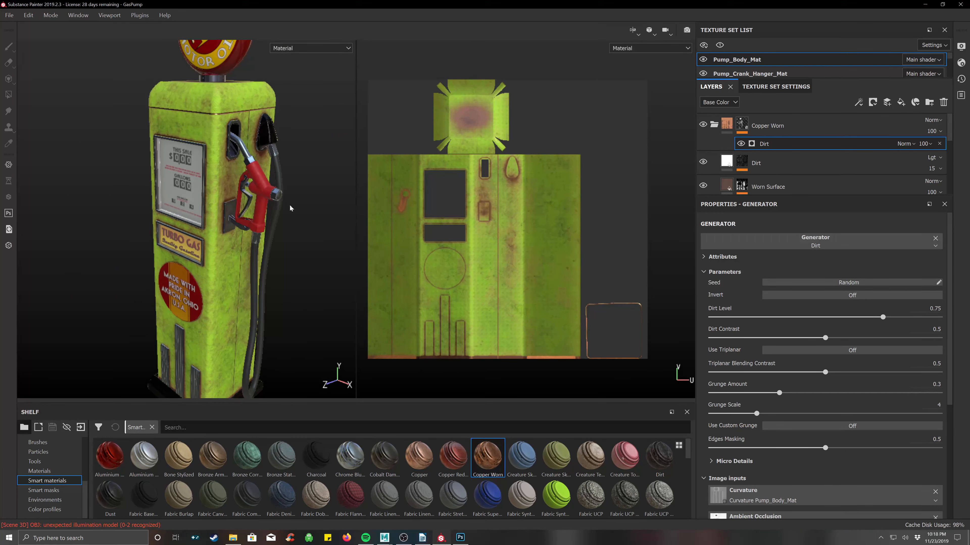
# - Replace the Dirt generator on Copper Worn's mask with a Dripping Rust generator
pyautogui.click(940, 144)
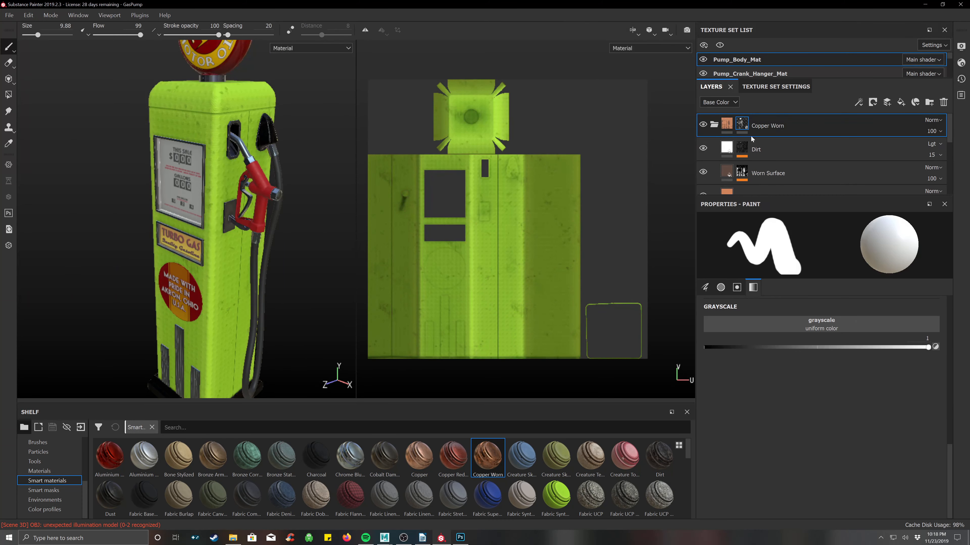
pyautogui.rightClick(743, 125)
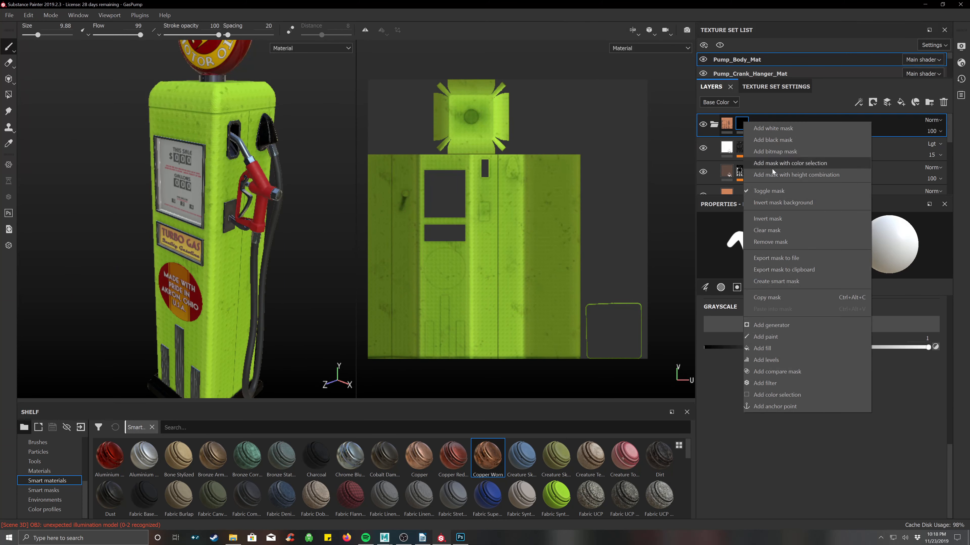
pyautogui.click(791, 330)
pyautogui.click(825, 245)
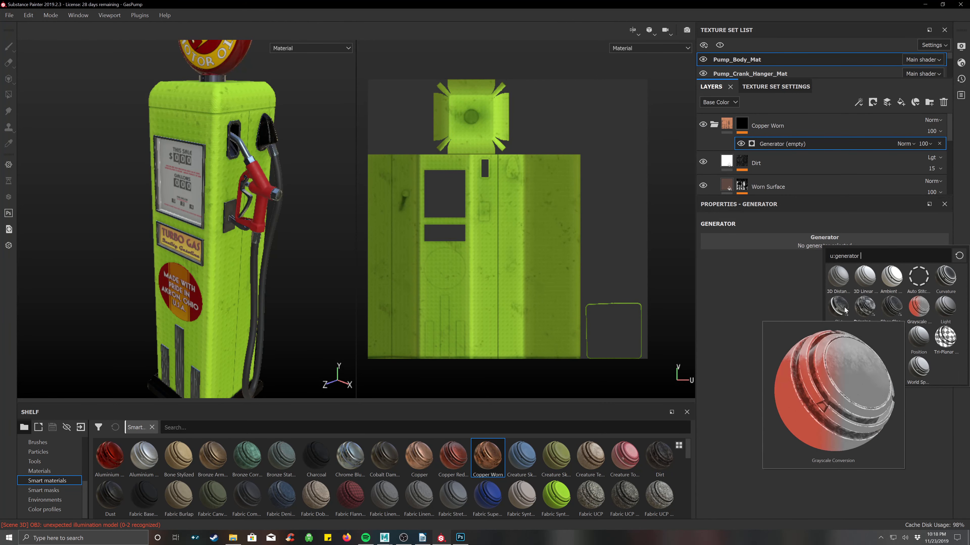
pyautogui.click(865, 308)
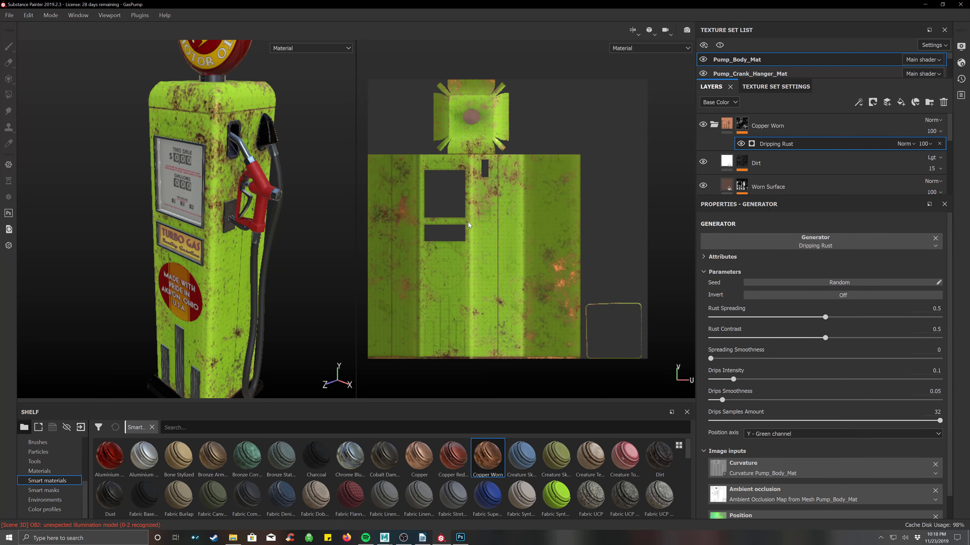
# - Remove the Dripping Rust generator, collapse the Copper Worn group and give it a clean black mask
pyautogui.click(940, 143)
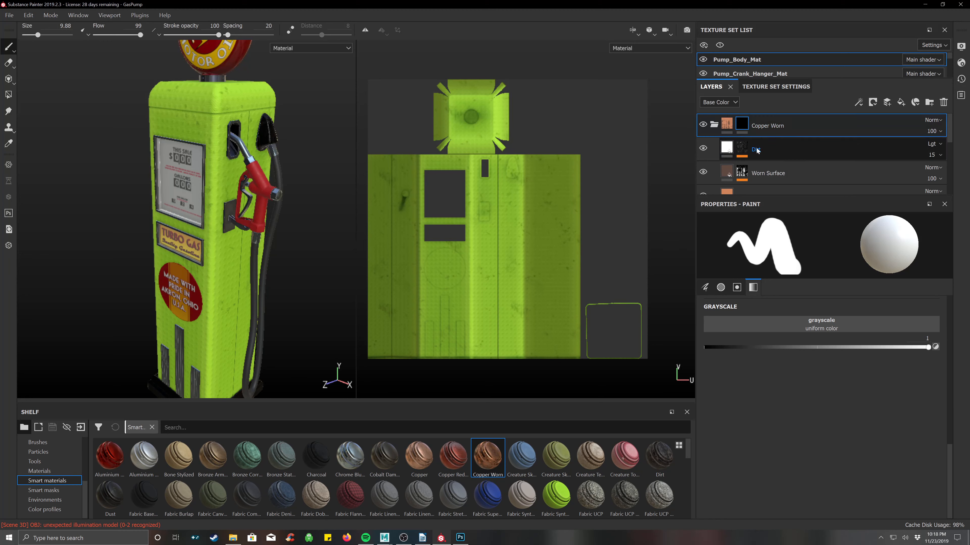
pyautogui.click(712, 125)
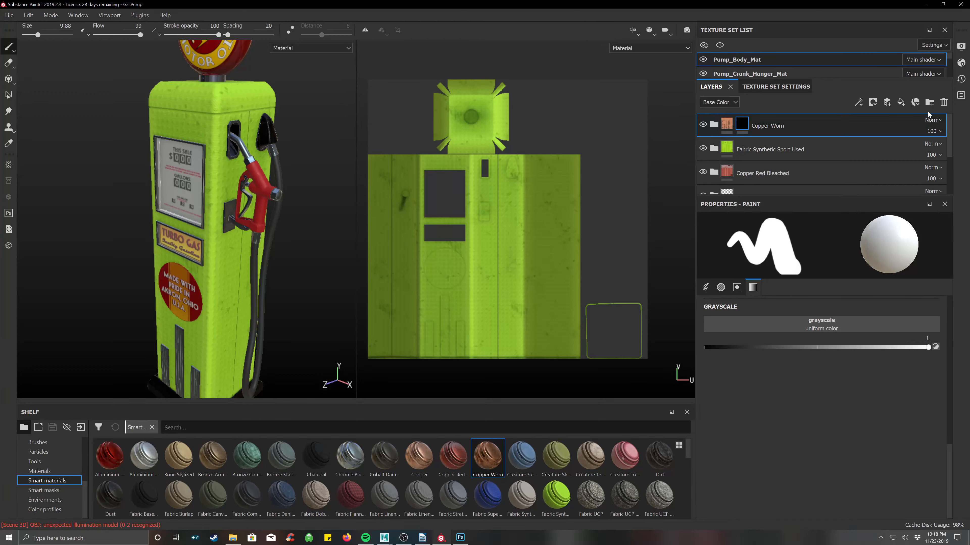
pyautogui.rightClick(740, 127)
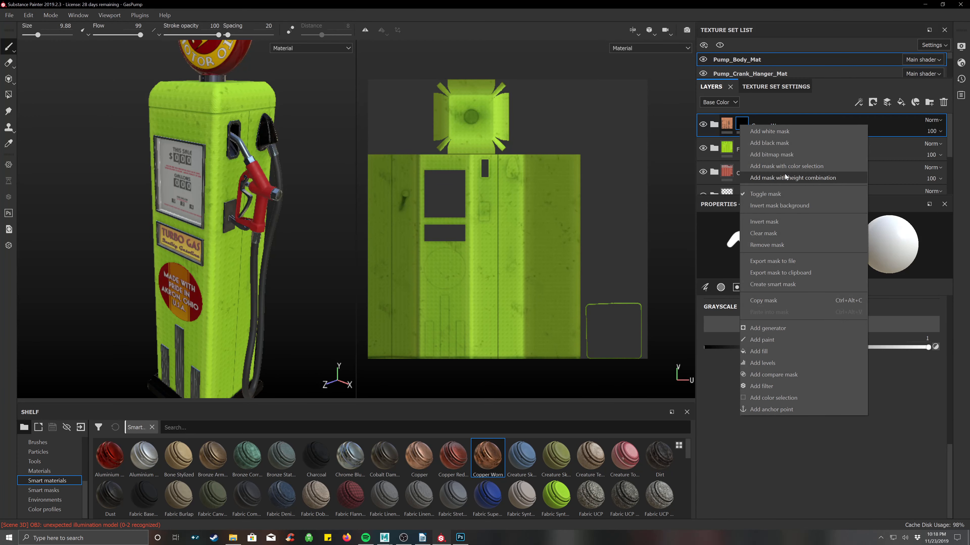
pyautogui.click(778, 144)
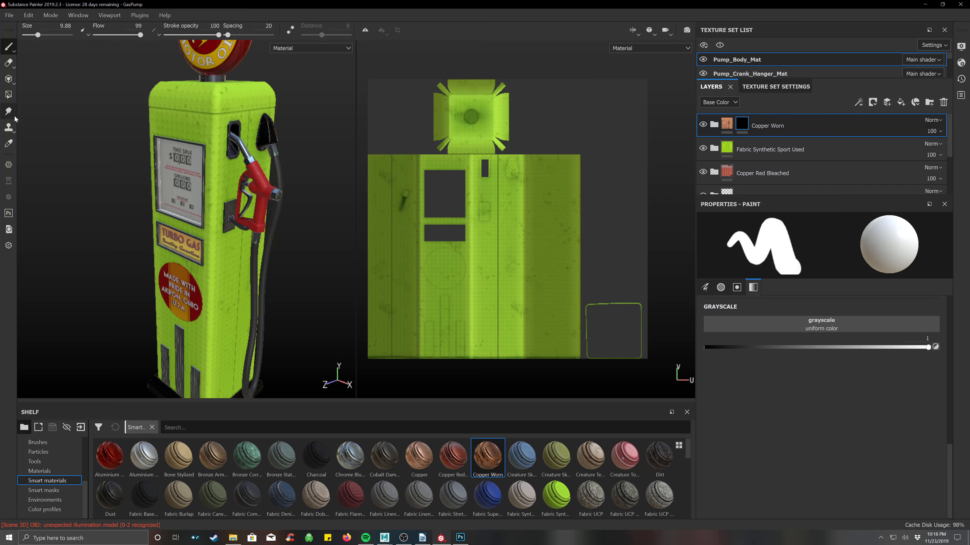
# - Polygon-fill the rightmost body panel of the UV layout in white on Copper Worn's mask, using the quad fill mode
pyautogui.click(9, 95)
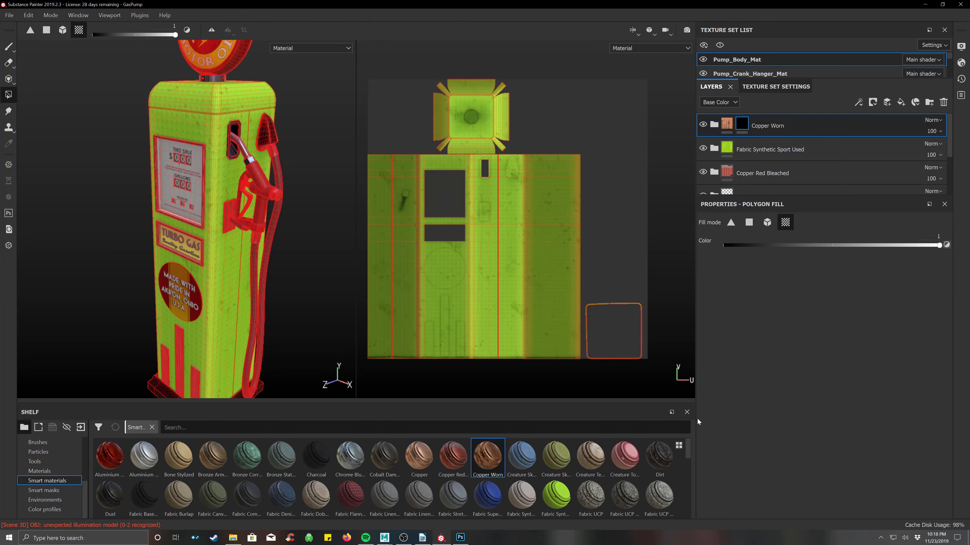
pyautogui.click(748, 222)
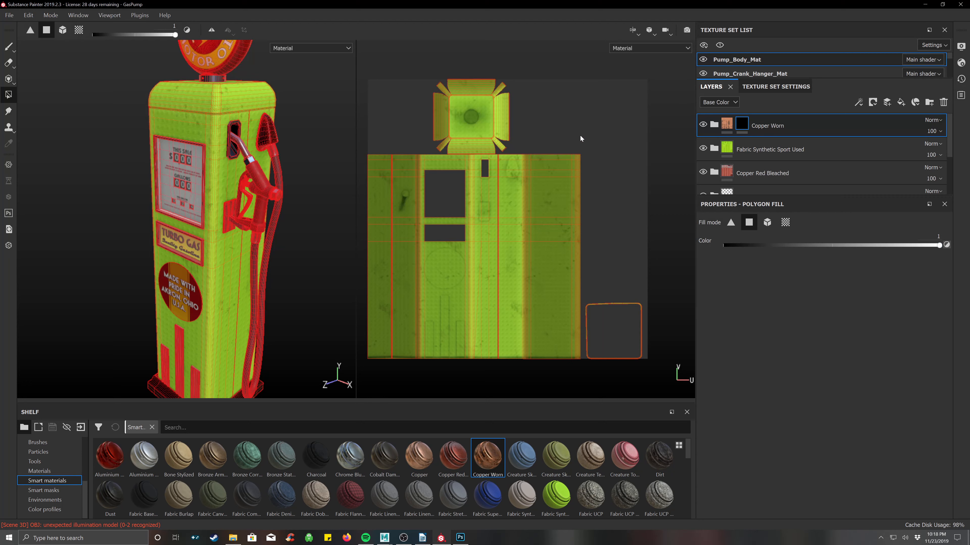
pyautogui.moveTo(555, 168); pyautogui.dragTo(521, 384)
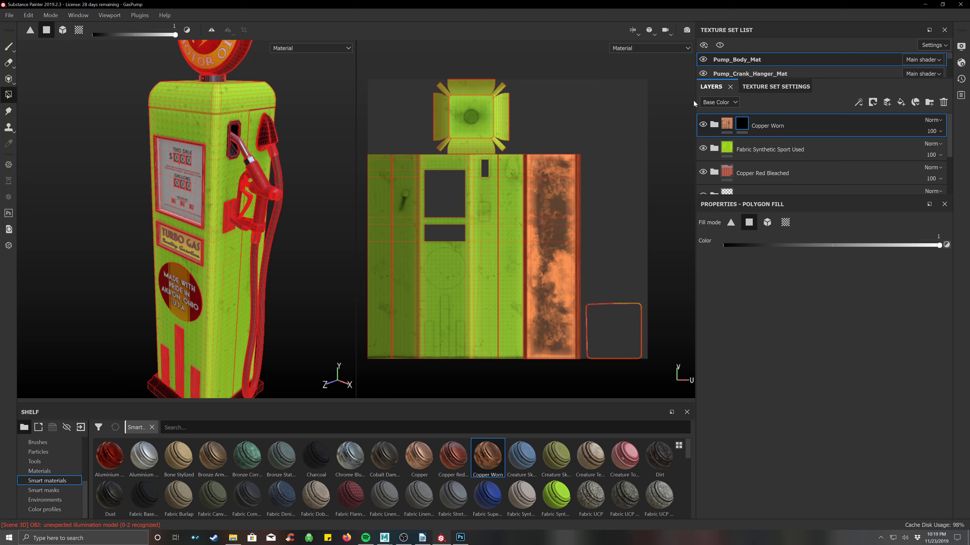
# - Add a black mask to Fabric Synthetic Sport Used and polygon-fill the leftmost body panel of the UV layout in white
pyautogui.click(760, 149)
pyautogui.rightClick(725, 148)
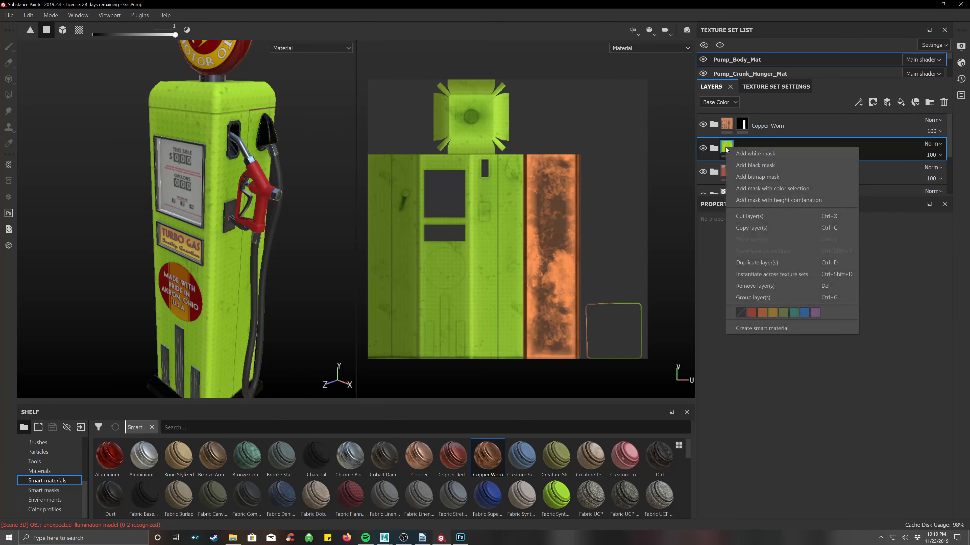
pyautogui.click(748, 166)
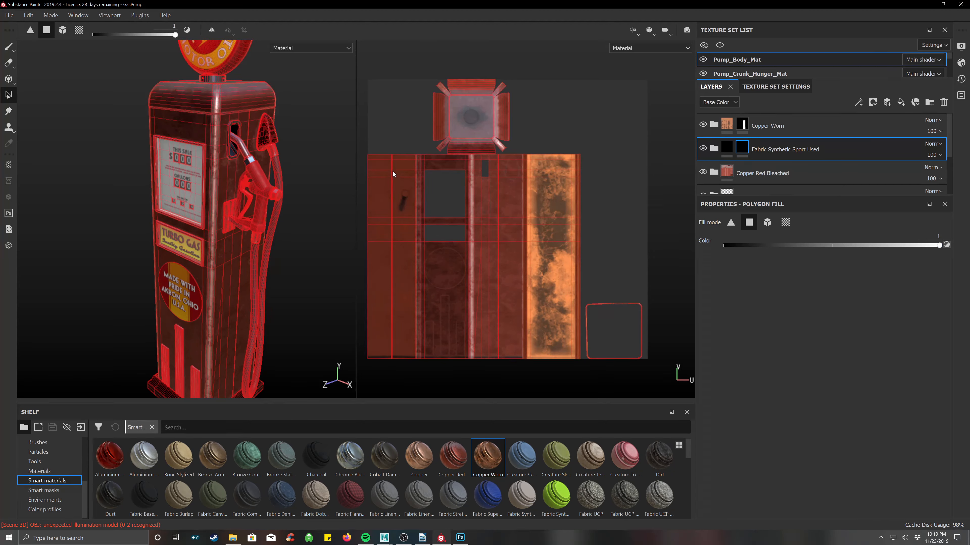
pyautogui.moveTo(418, 146)
pyautogui.mouseDown()
pyautogui.moveTo(388, 210)
pyautogui.moveTo(362, 306)
pyautogui.mouseUp()
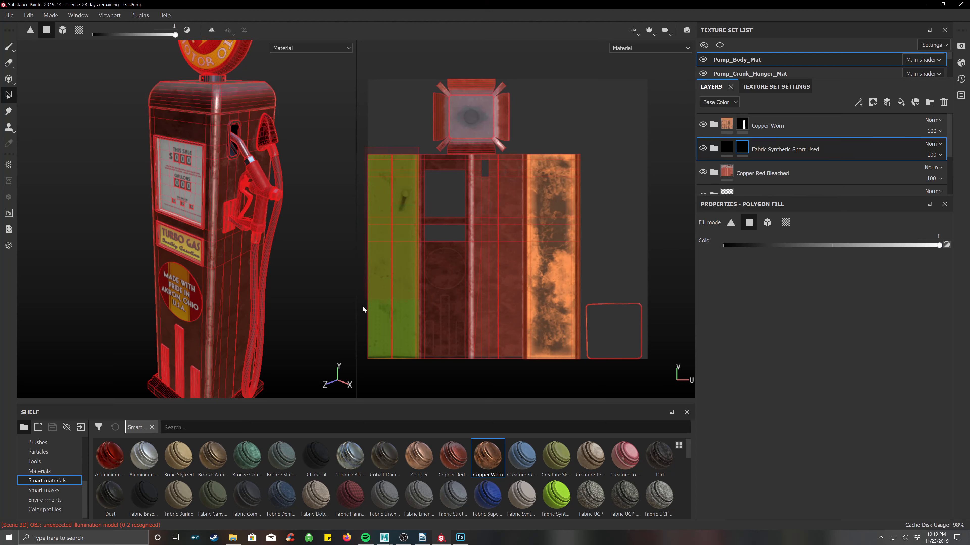
pyautogui.moveTo(357, 398); pyautogui.dragTo(358, 398)
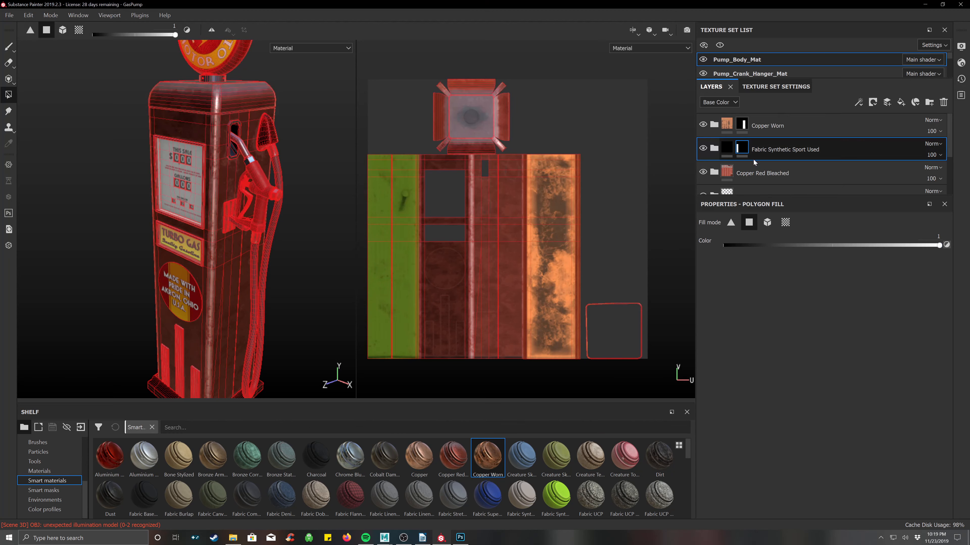
# - Add a black mask to Copper Red Bleached and polygon-fill the main body island in white, using the UV chunk fill mode
pyautogui.click(747, 175)
pyautogui.rightClick(726, 172)
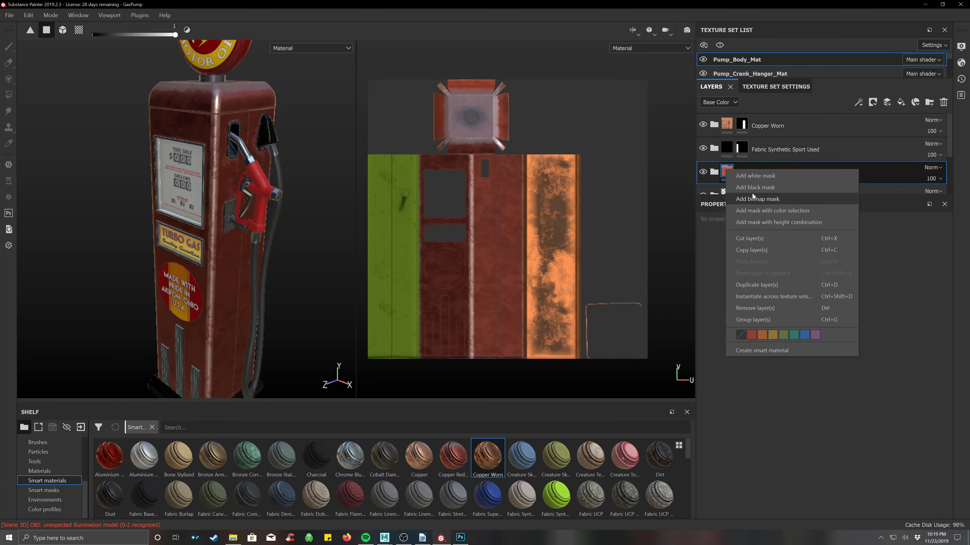
pyautogui.click(751, 188)
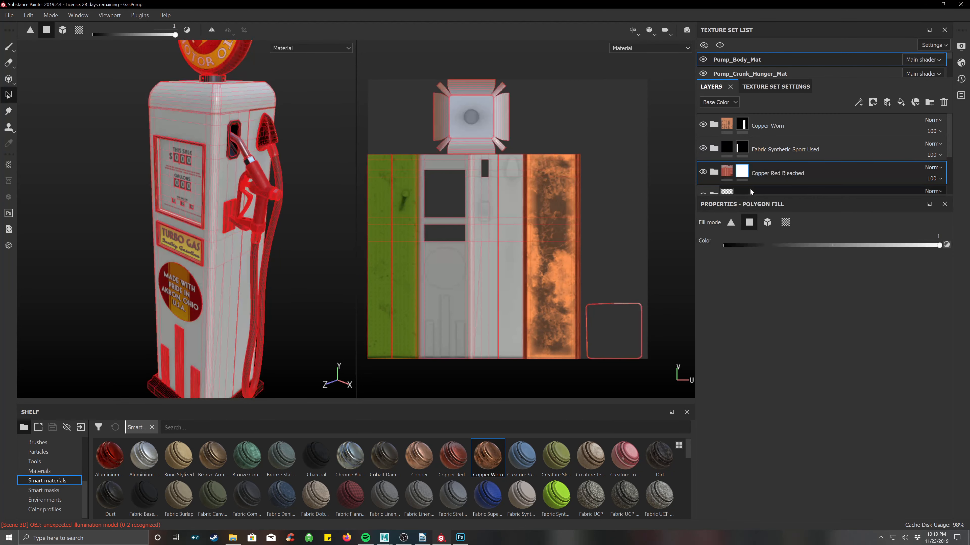
pyautogui.click(786, 222)
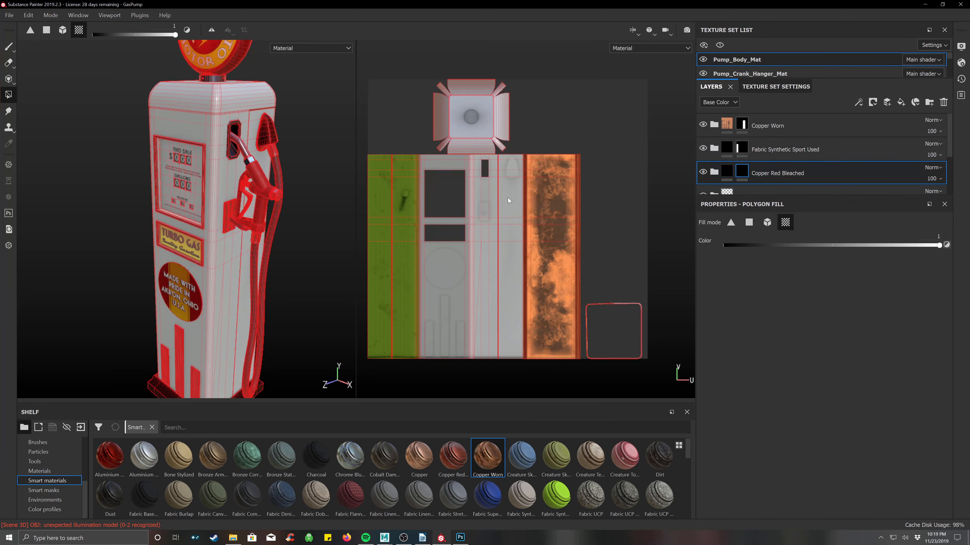
pyautogui.click(479, 194)
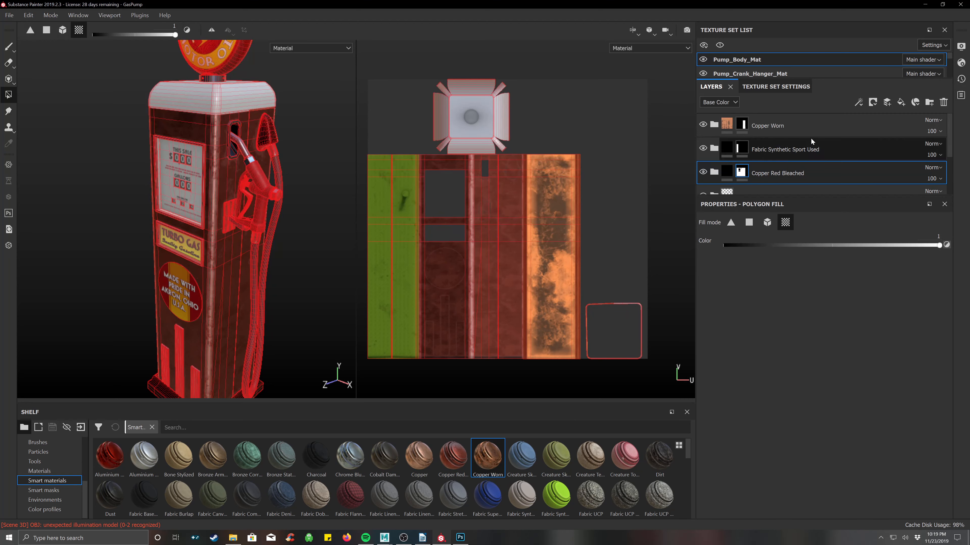
# - Add a black mask to the Machinery group, fill the pump's top cap island in white and make the group visible
pyautogui.scroll(-2, 811, 142)
pyautogui.click(726, 155)
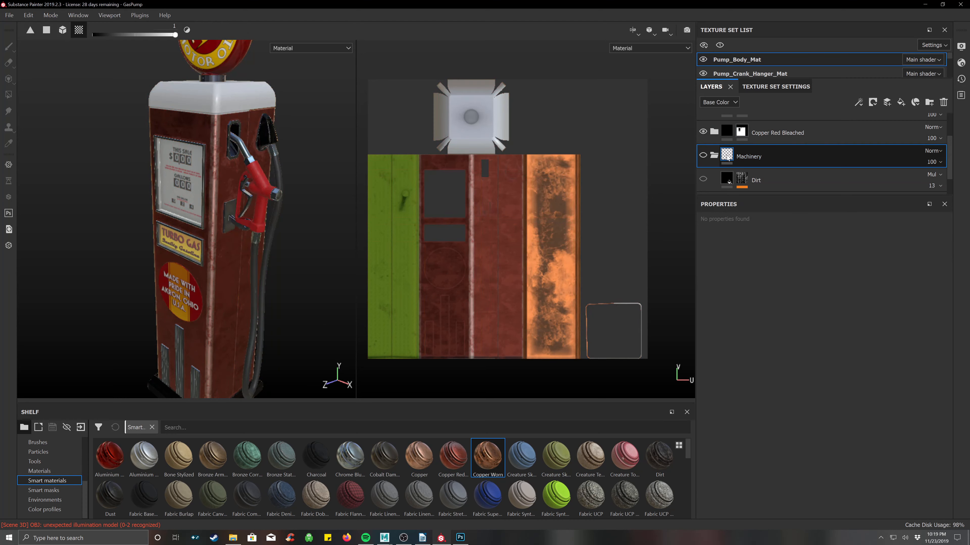
pyautogui.rightClick(727, 155)
pyautogui.click(756, 174)
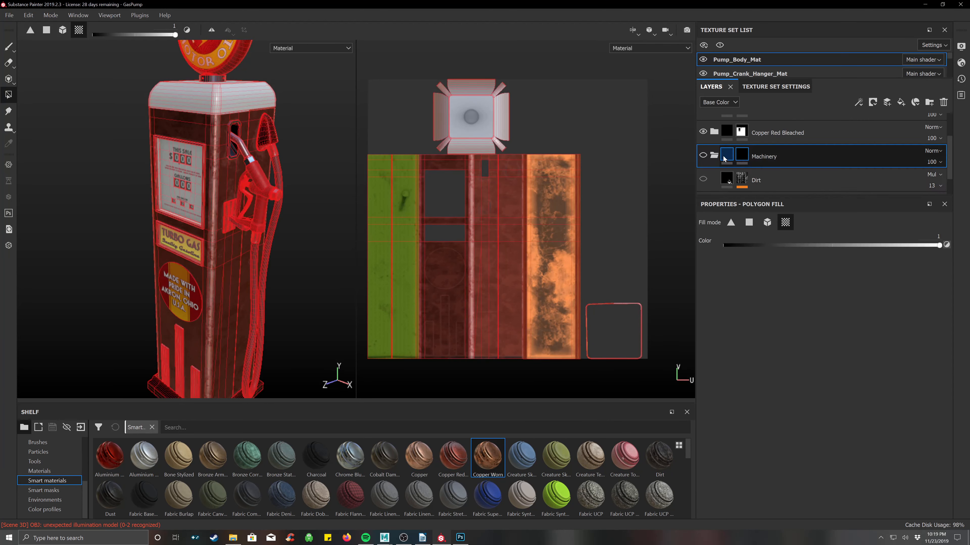
pyautogui.click(742, 155)
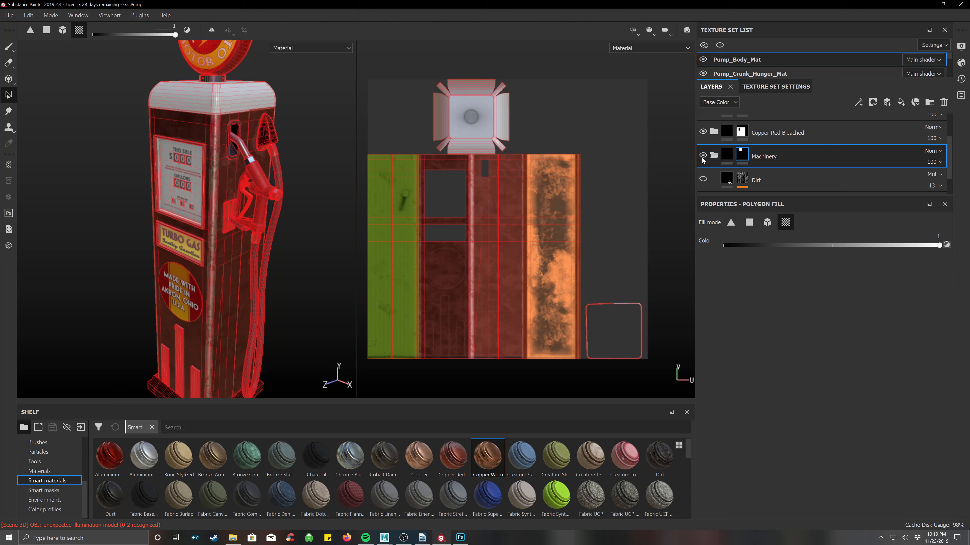
pyautogui.scroll(-1, 716, 175)
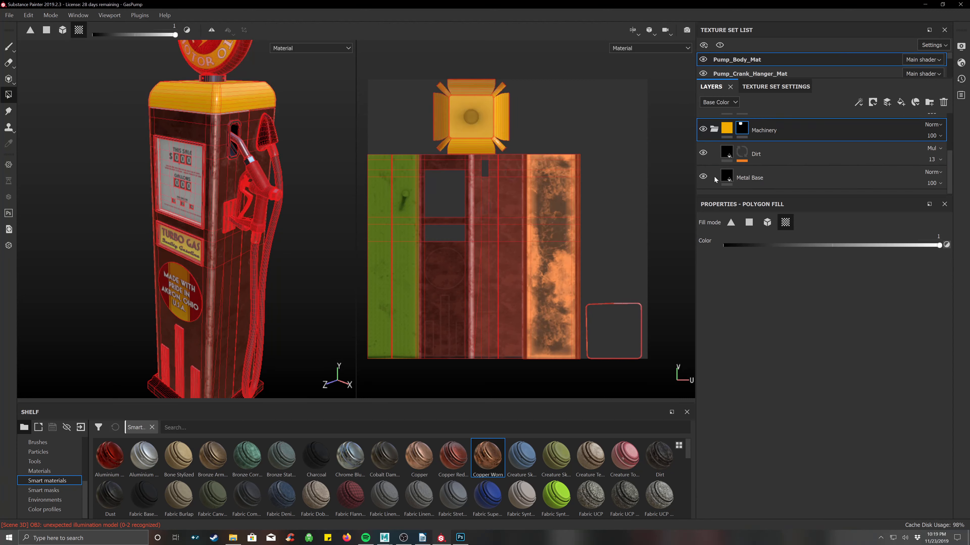
pyautogui.scroll(3, 716, 170)
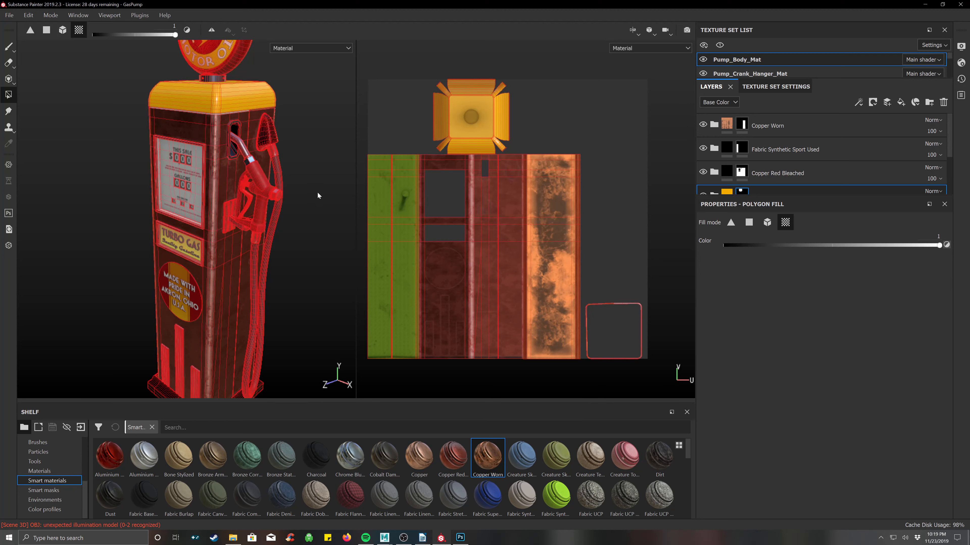
# - Delete the Copper Worn, Fabric Synthetic Sport Used and Copper Red Bleached groups from the layer stack
pyautogui.press('1')
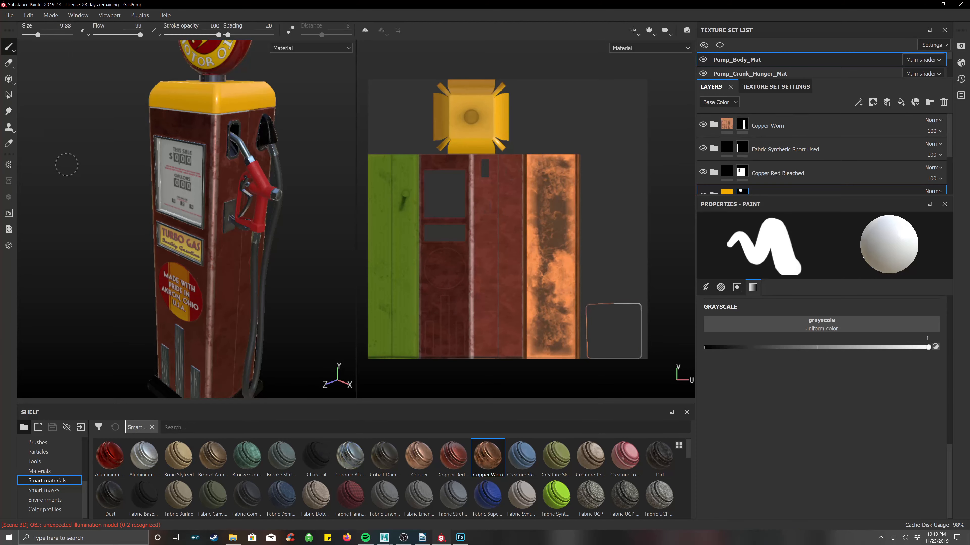
pyautogui.keyDown('alt'); pyautogui.moveTo(62, 152); pyautogui.dragTo(35, 156); pyautogui.keyUp('alt')
pyautogui.moveTo(172, 184)
pyautogui.keyDown('alt'); pyautogui.mouseDown(button='middle')
pyautogui.moveTo(178, 158)
pyautogui.moveTo(179, 190)
pyautogui.mouseUp(button='middle'); pyautogui.keyUp('alt')
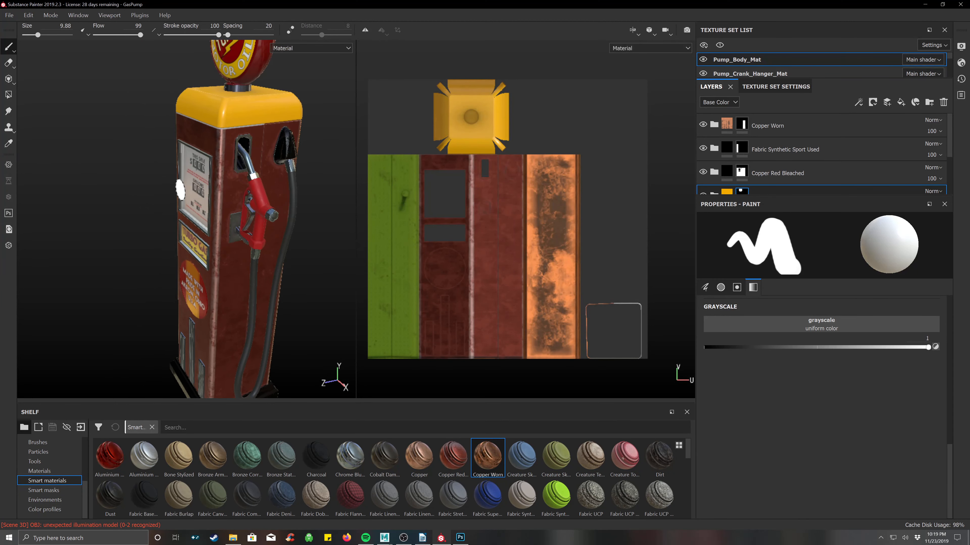
pyautogui.scroll(-3, 180, 191)
pyautogui.keyDown('alt'); pyautogui.moveTo(208, 168); pyautogui.dragTo(267, 165); pyautogui.keyUp('alt')
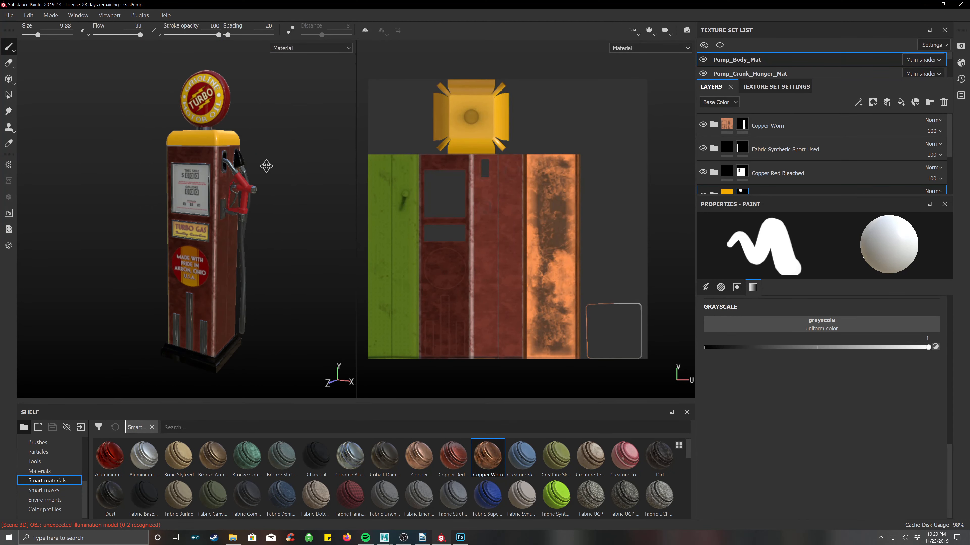
pyautogui.click(897, 126)
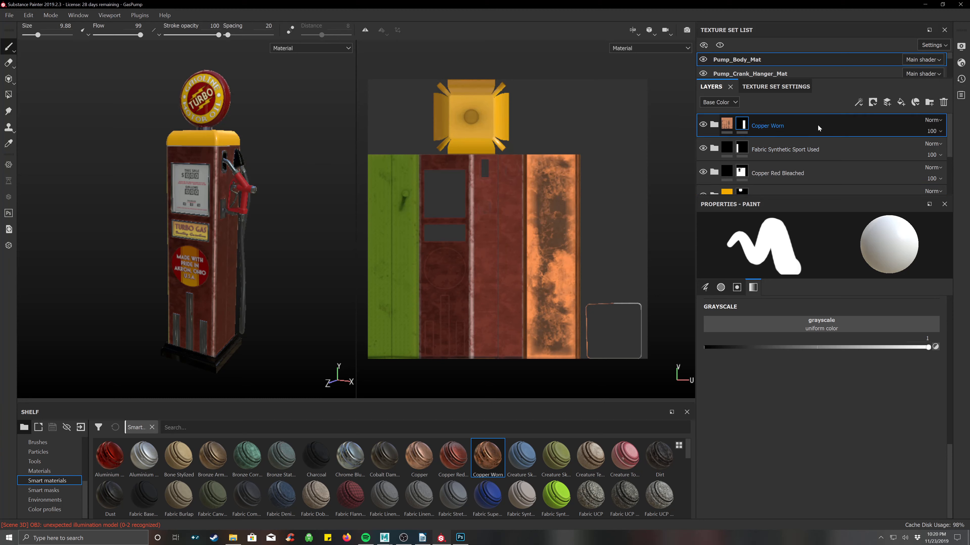
pyautogui.click(943, 102)
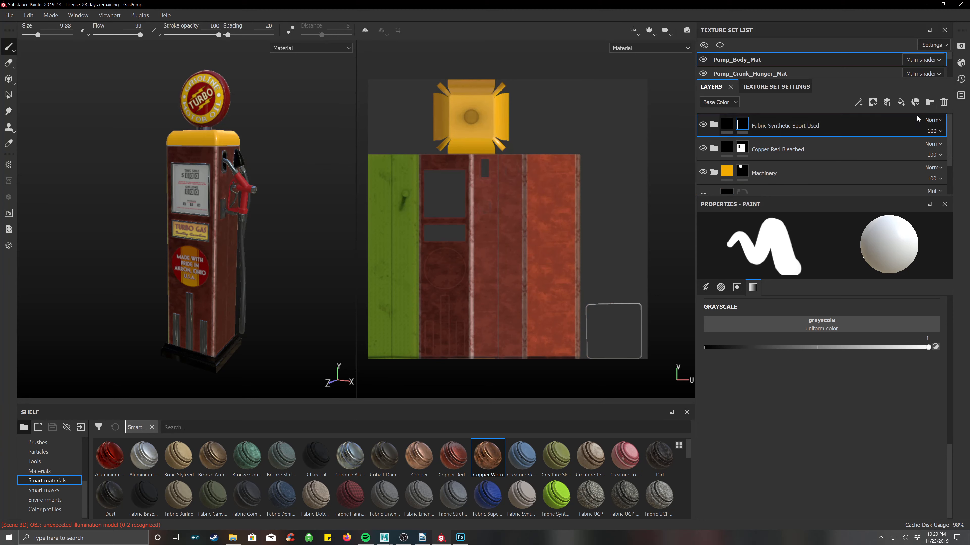
pyautogui.click(942, 105)
pyautogui.click(942, 105)
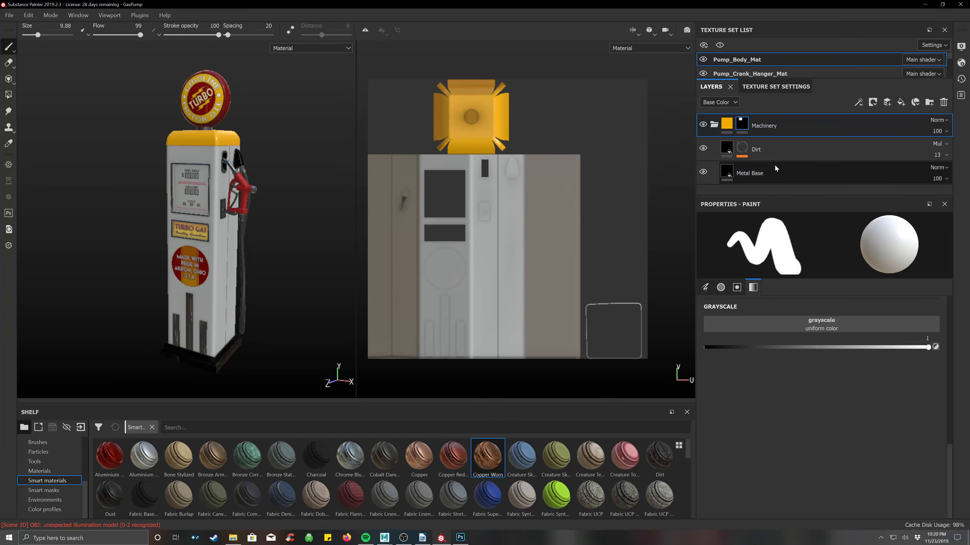
# - Remove the mask from the Machinery group so its material covers the whole pump body
pyautogui.rightClick(743, 127)
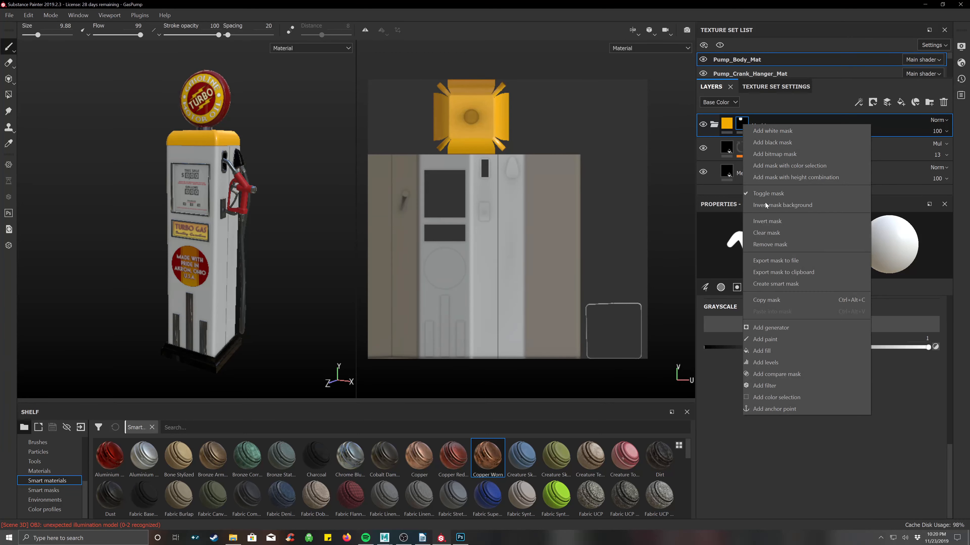
pyautogui.click(766, 246)
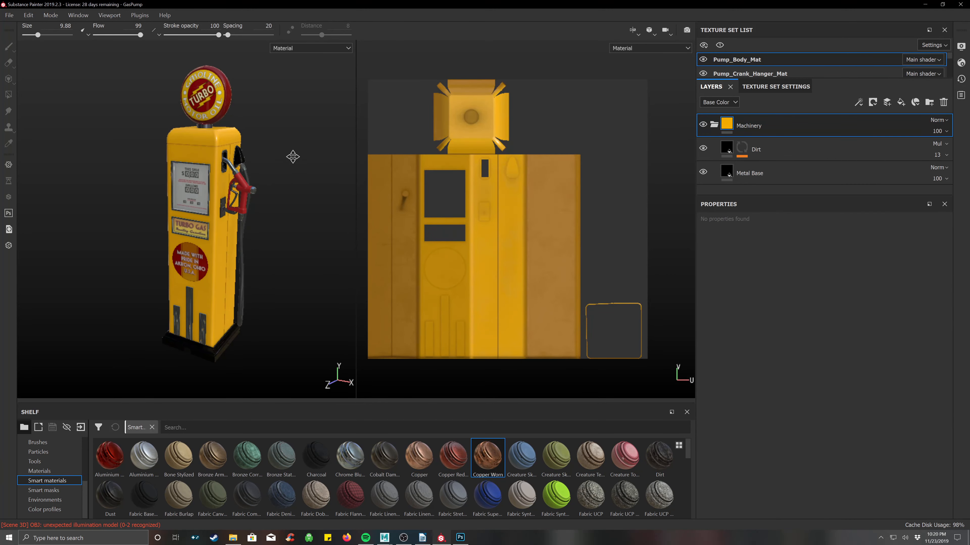
pyautogui.moveTo(292, 156); pyautogui.dragTo(277, 156, button='middle')
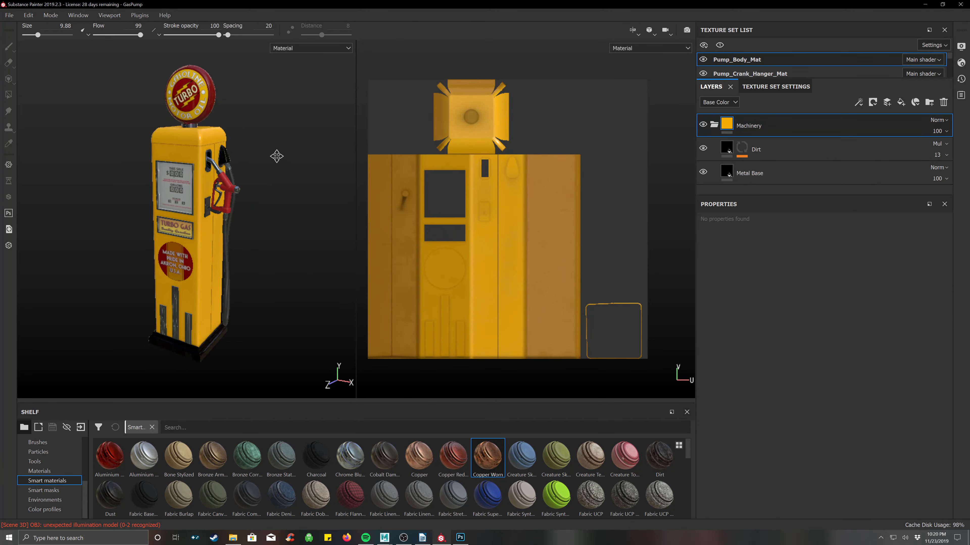
# - Check the topic list in the LibreOffice Writer notes, and display the pump body's texture set settings in a taller panel
pyautogui.click(423, 538)
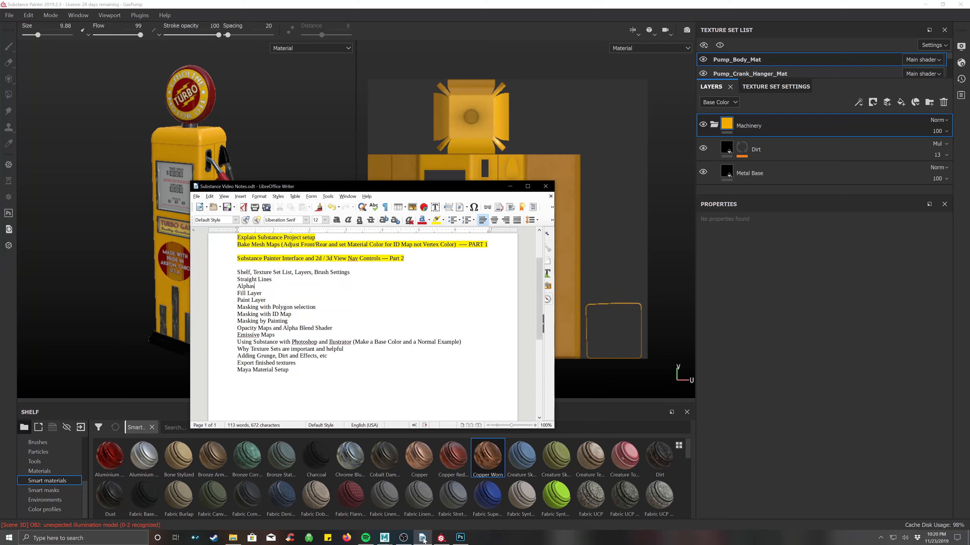
pyautogui.click(423, 539)
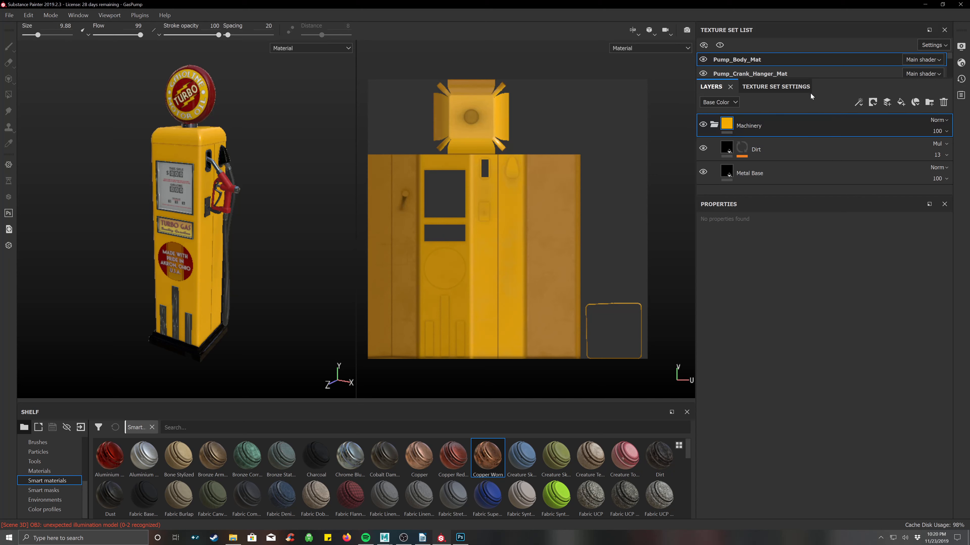
pyautogui.click(769, 89)
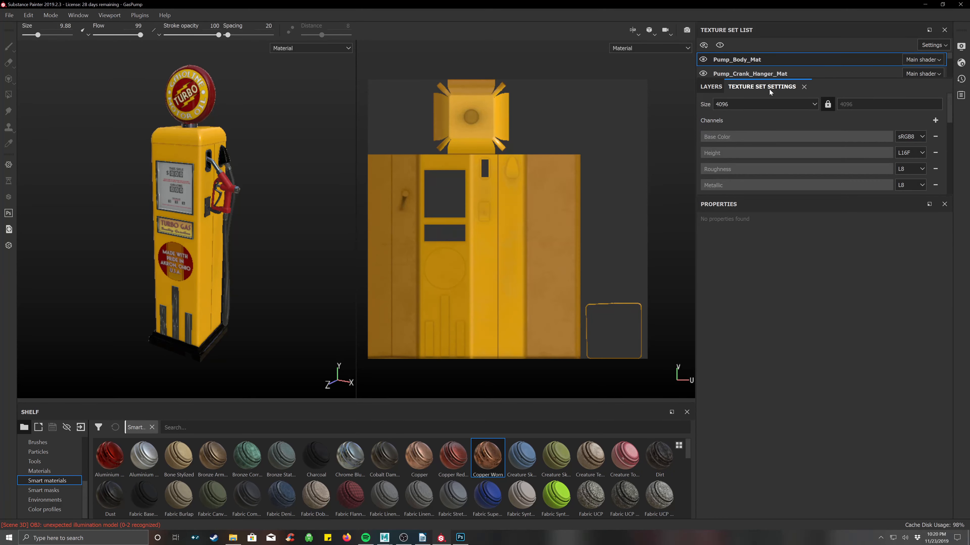
pyautogui.click(711, 87)
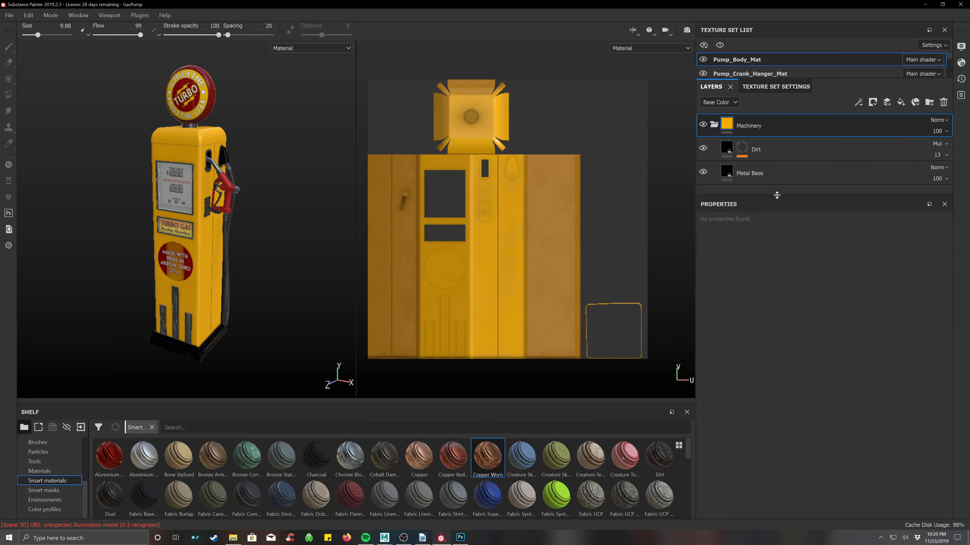
pyautogui.moveTo(776, 195); pyautogui.dragTo(777, 240)
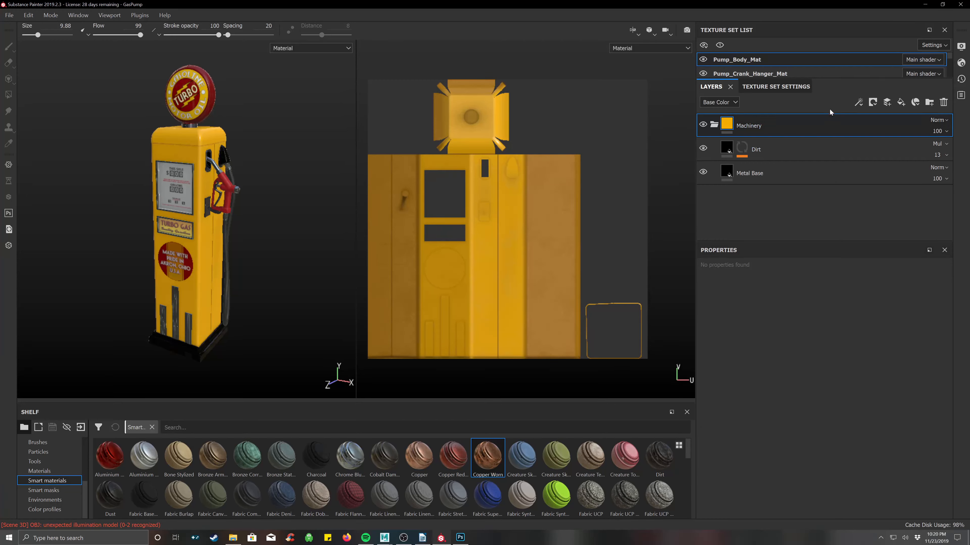
pyautogui.click(753, 87)
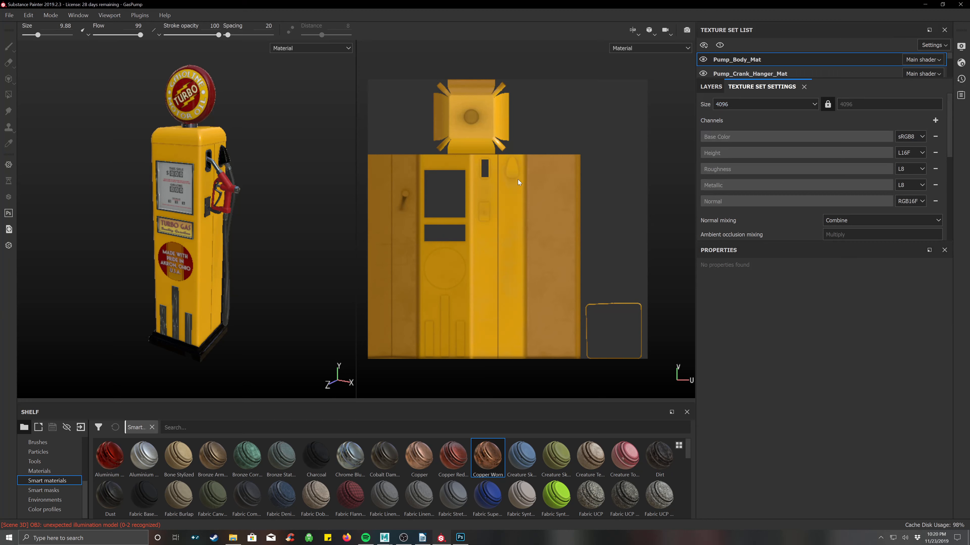
# - Open the MeetMat sample project, discarding the changes to the gas pump project
pyautogui.click(9, 15)
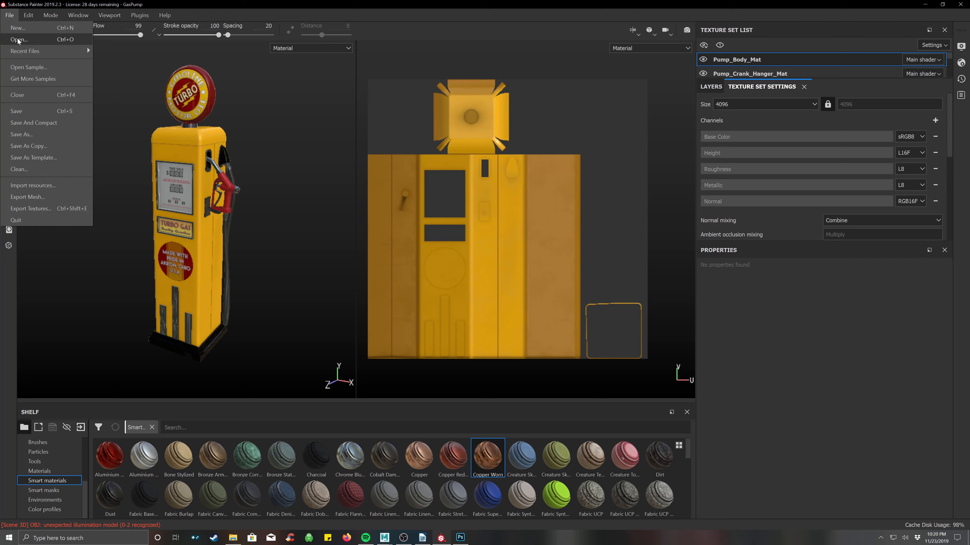
pyautogui.click(24, 67)
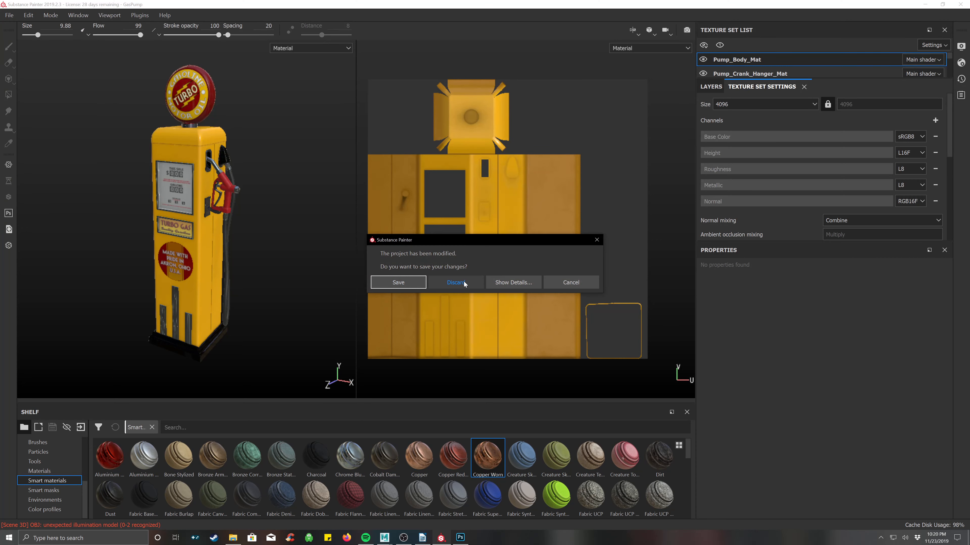
pyautogui.click(456, 282)
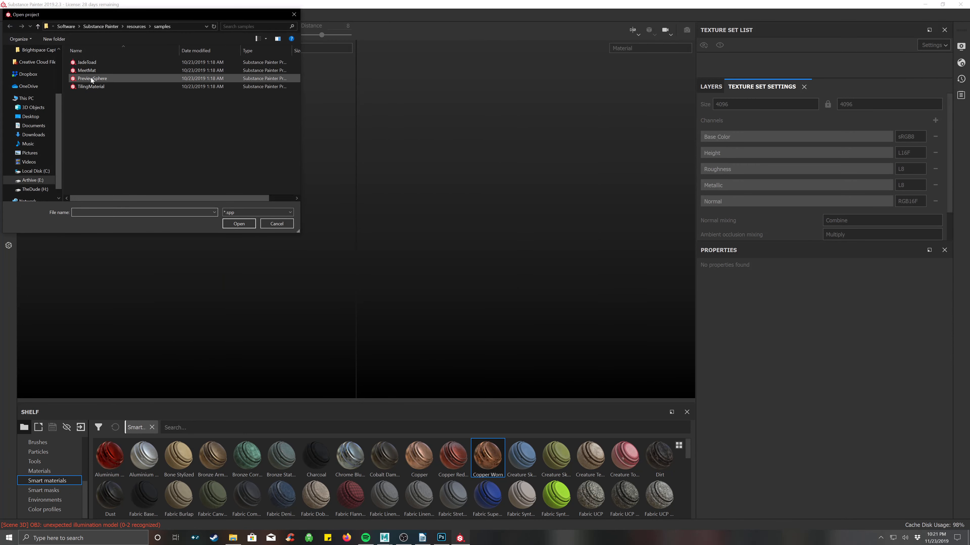
pyautogui.click(91, 70)
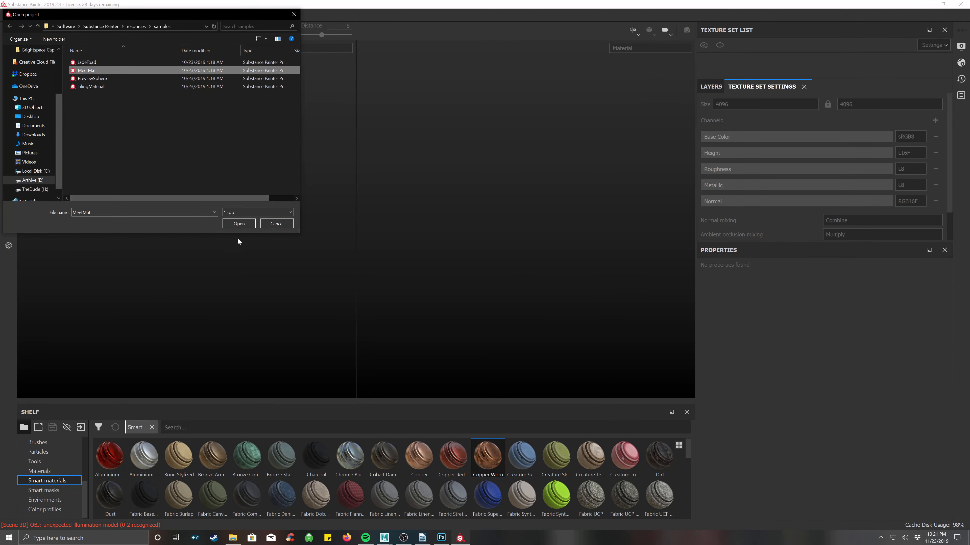
pyautogui.click(240, 227)
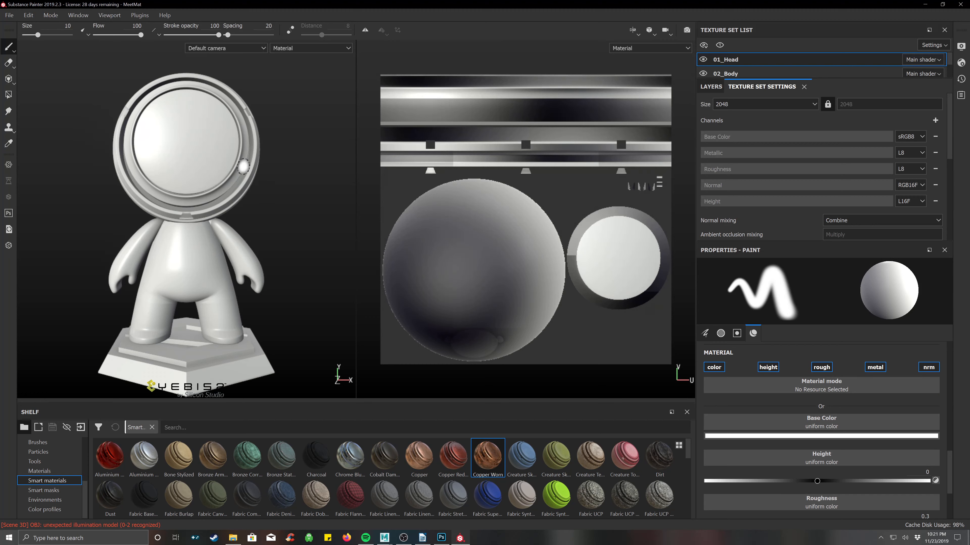
# - Examine the Normal and Ambient occlusion mesh maps on the MeetMat model, and return the viewport display to Material
pyautogui.moveTo(245, 169)
pyautogui.keyDown('alt'); pyautogui.mouseDown()
pyautogui.moveTo(270, 211)
pyautogui.moveTo(280, 211)
pyautogui.moveTo(215, 208)
pyautogui.moveTo(243, 199)
pyautogui.moveTo(275, 210)
pyautogui.mouseUp(); pyautogui.keyUp('alt')
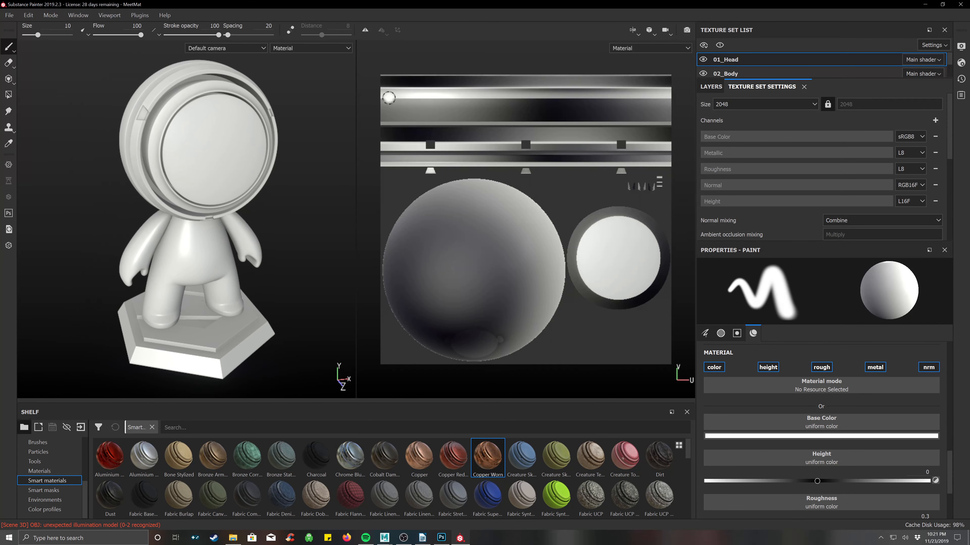
pyautogui.click(310, 48)
pyautogui.scroll(-3, 315, 112)
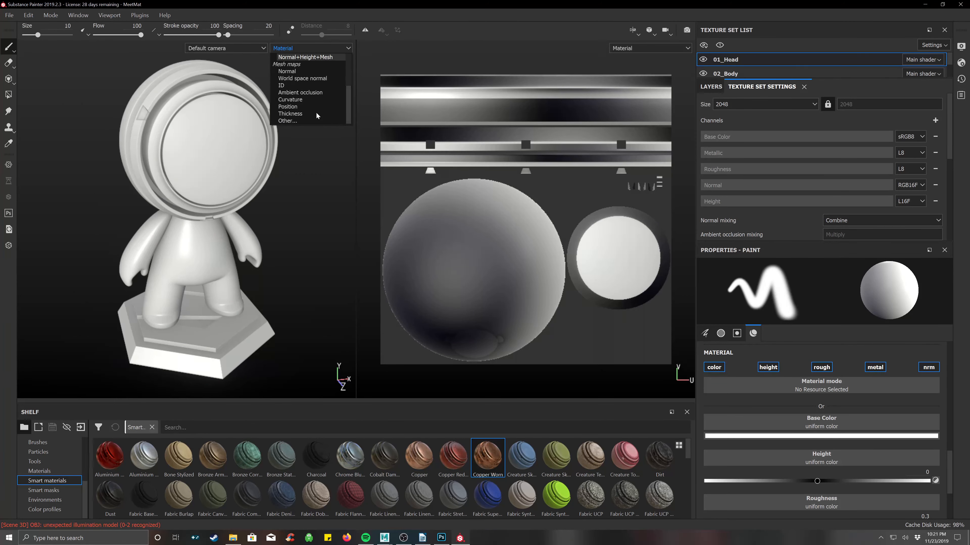
pyautogui.click(304, 73)
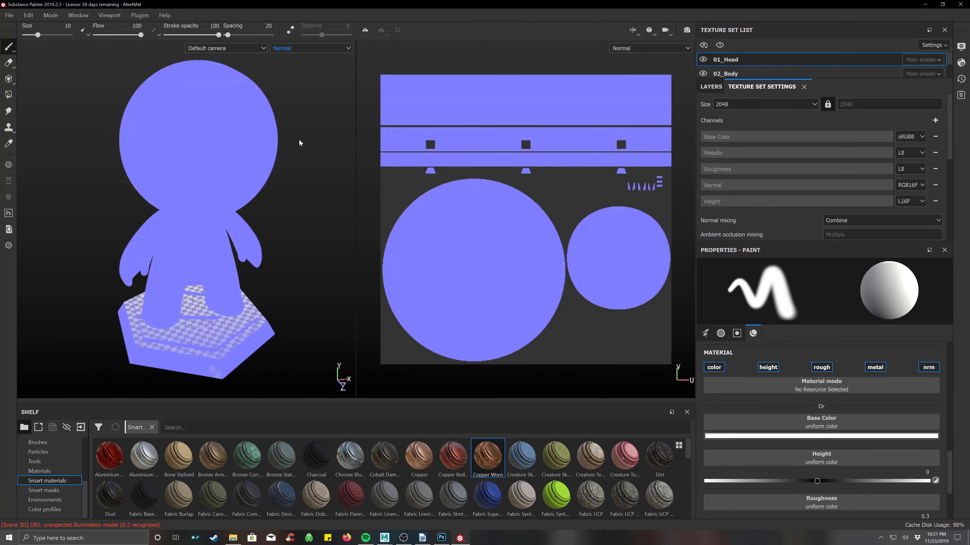
pyautogui.click(301, 51)
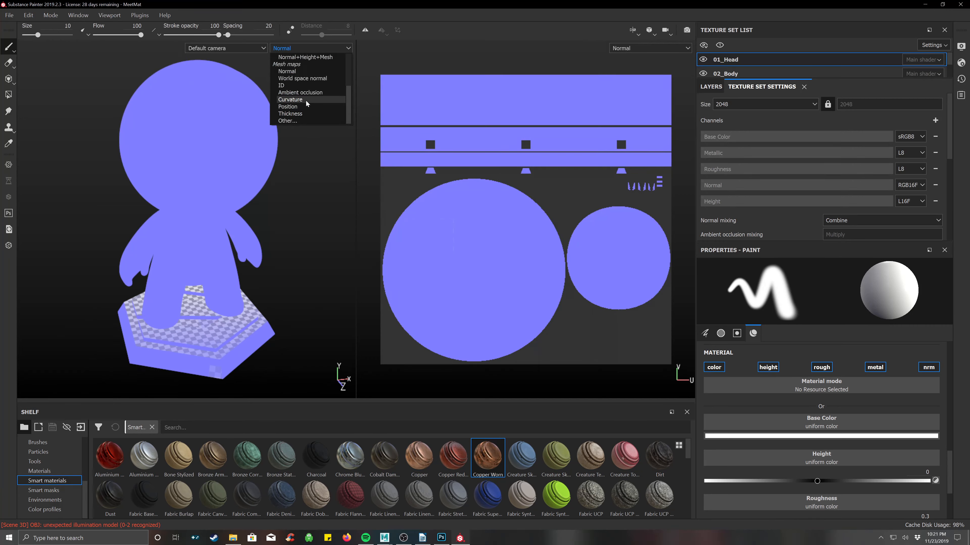
pyautogui.click(309, 93)
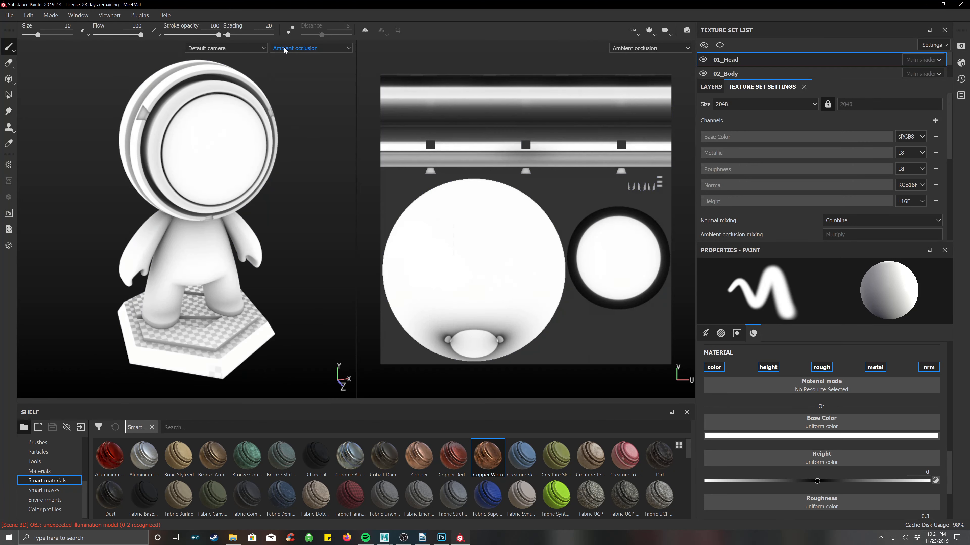
pyautogui.click(303, 48)
pyautogui.scroll(3, 304, 72)
pyautogui.click(298, 58)
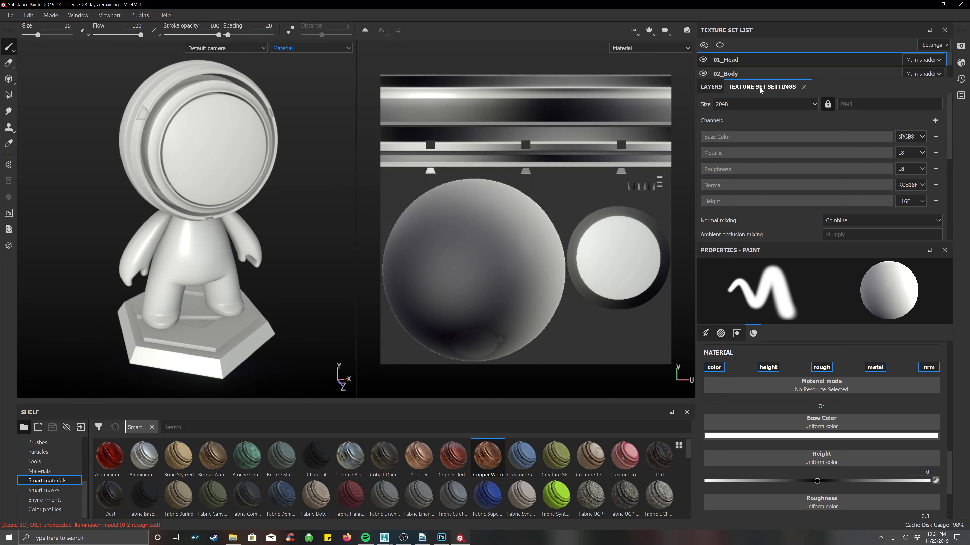
# - Try the 01_Head texture set at sizes 4096 and 128, and leave its size at 4096
pyautogui.click(747, 104)
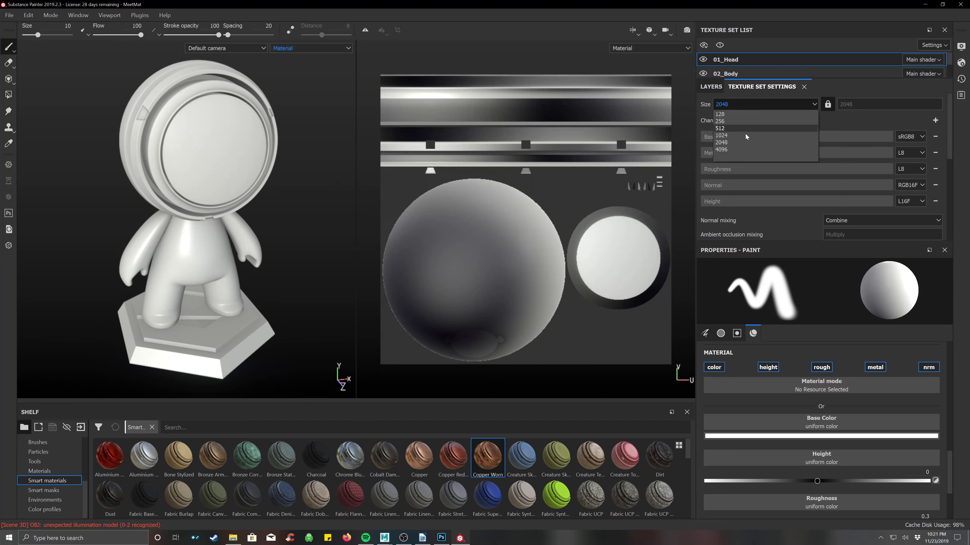
pyautogui.click(744, 147)
pyautogui.click(741, 105)
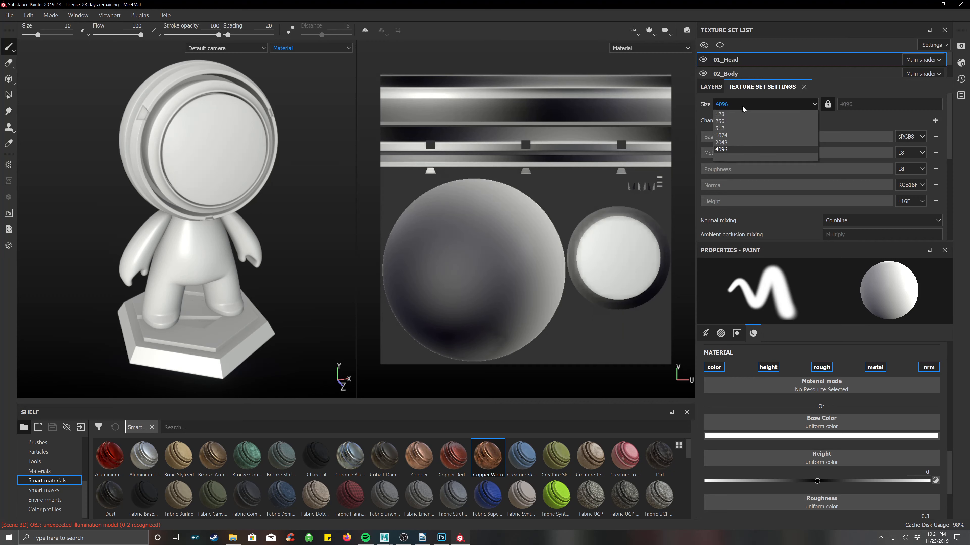
pyautogui.click(742, 114)
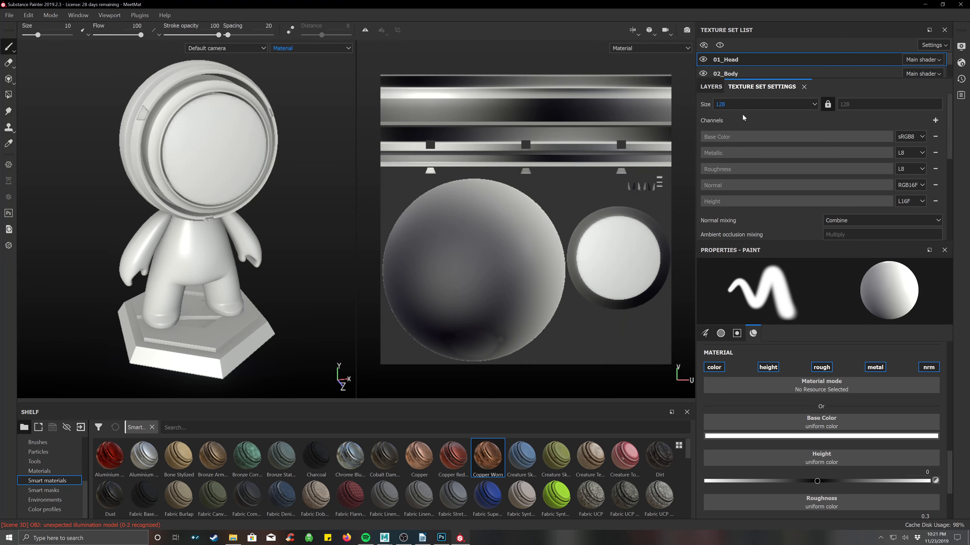
pyautogui.click(745, 104)
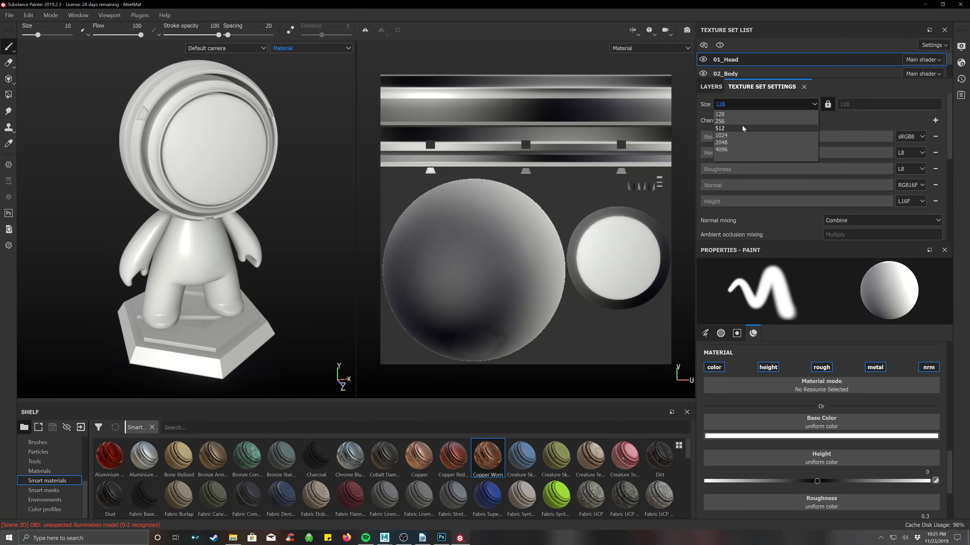
pyautogui.click(741, 145)
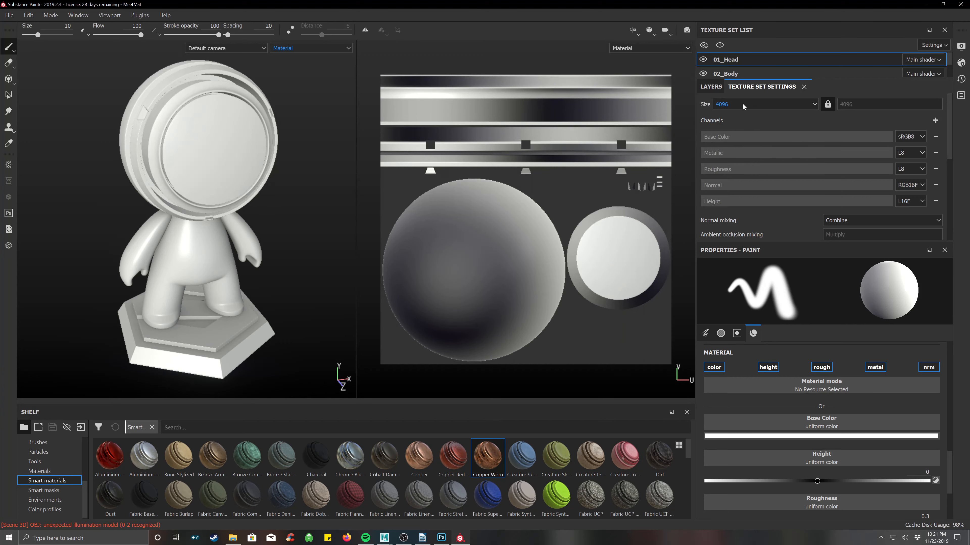
# - Add the Fabric Flannel Tartan smart material to the head, placing it beneath Layer 1 in the layer stack
pyautogui.click(704, 86)
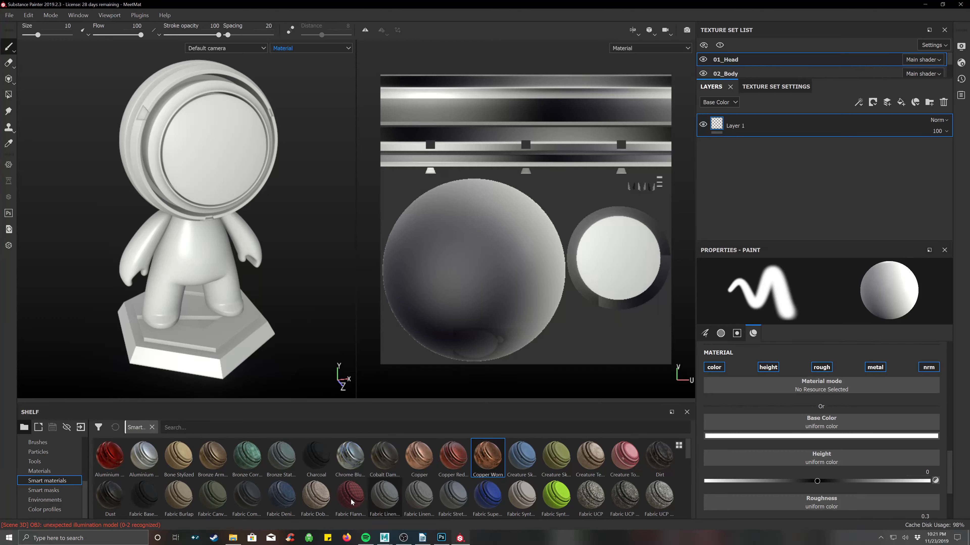
pyautogui.scroll(-2, 359, 493)
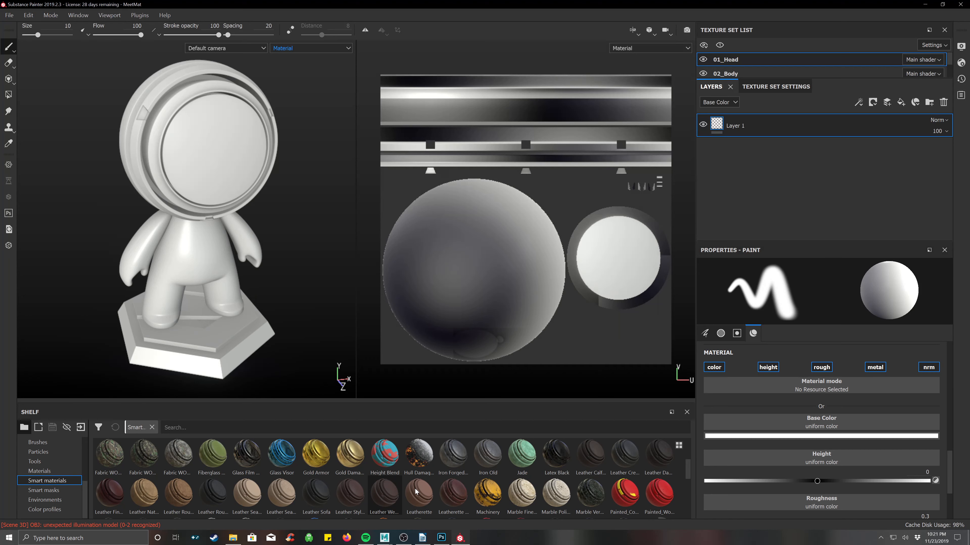
pyautogui.scroll(-3, 357, 480)
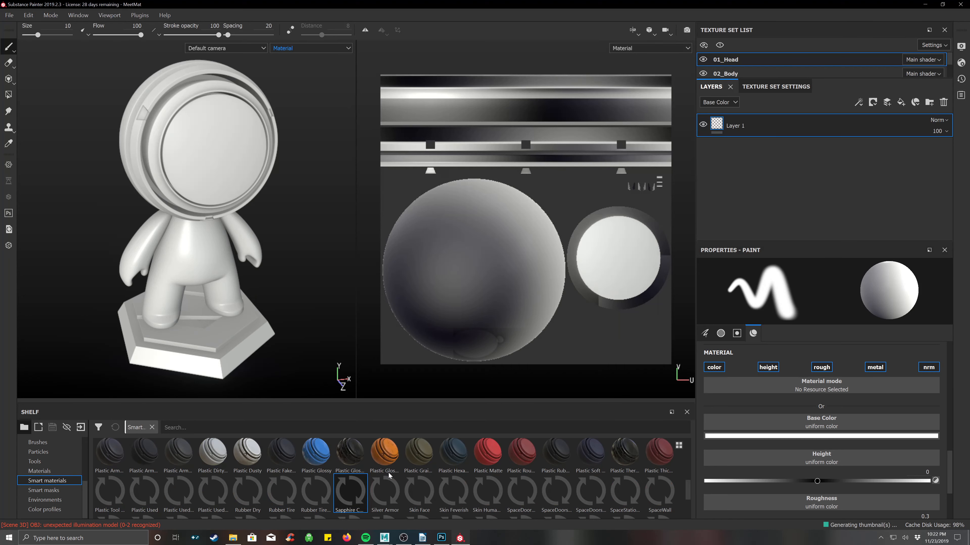
pyautogui.scroll(3, 358, 481)
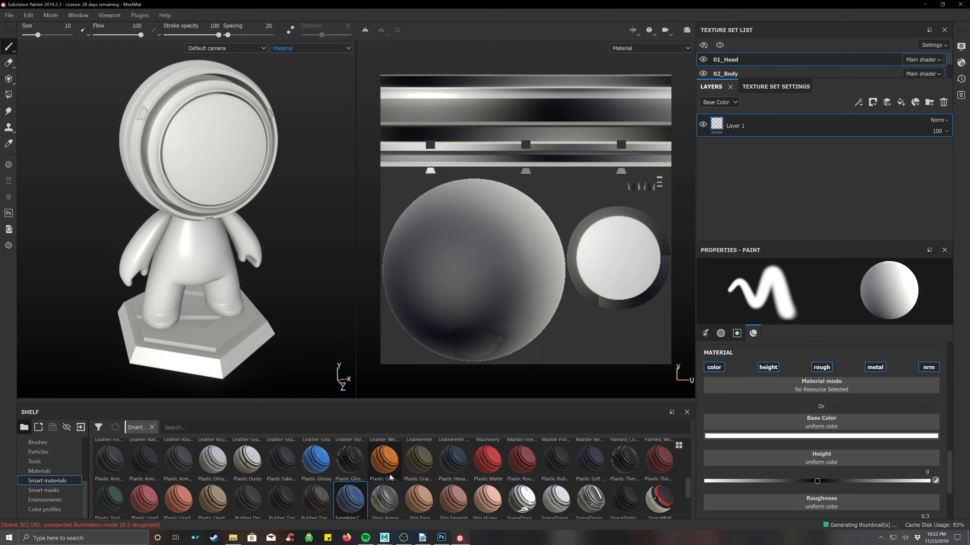
pyautogui.scroll(2, 359, 482)
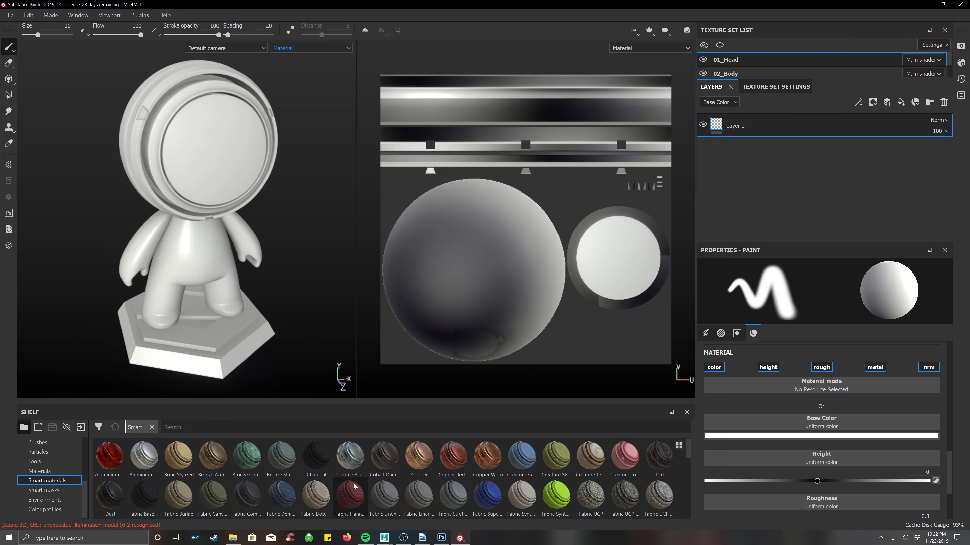
pyautogui.moveTo(346, 497); pyautogui.dragTo(725, 189)
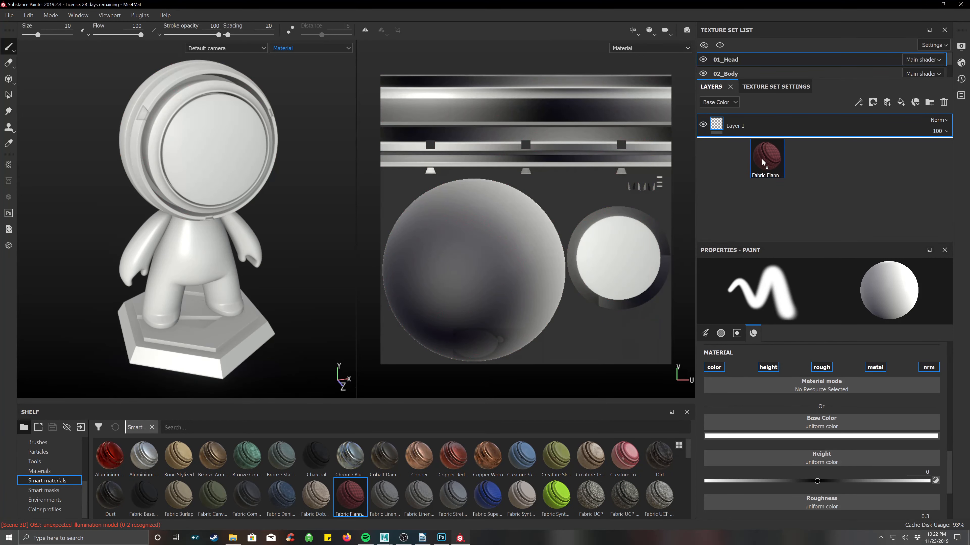
pyautogui.moveTo(762, 159); pyautogui.dragTo(798, 123)
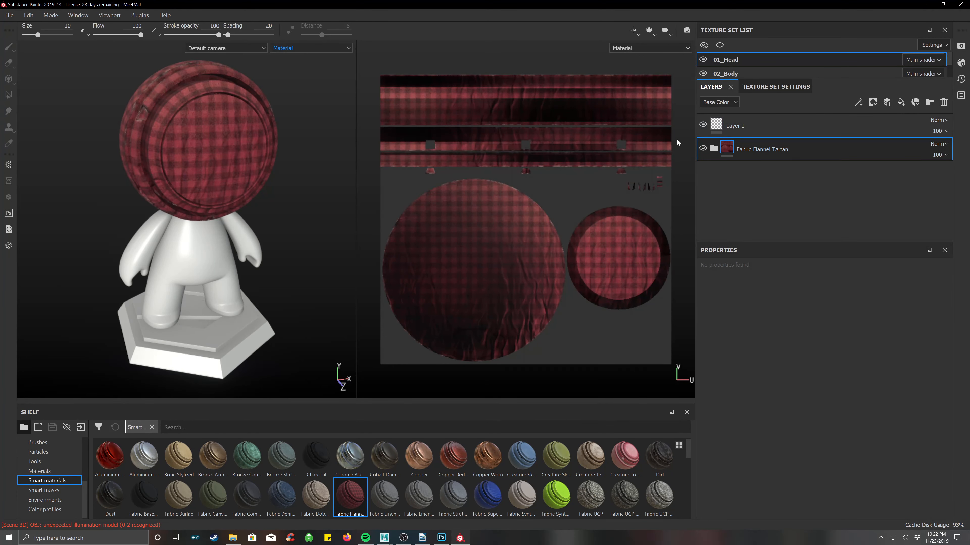
# - Try shrinking the Pattern Horizontal fill to about half size in the UV view, and undo the scaling
pyautogui.click(713, 149)
pyautogui.scroll(-5, 755, 191)
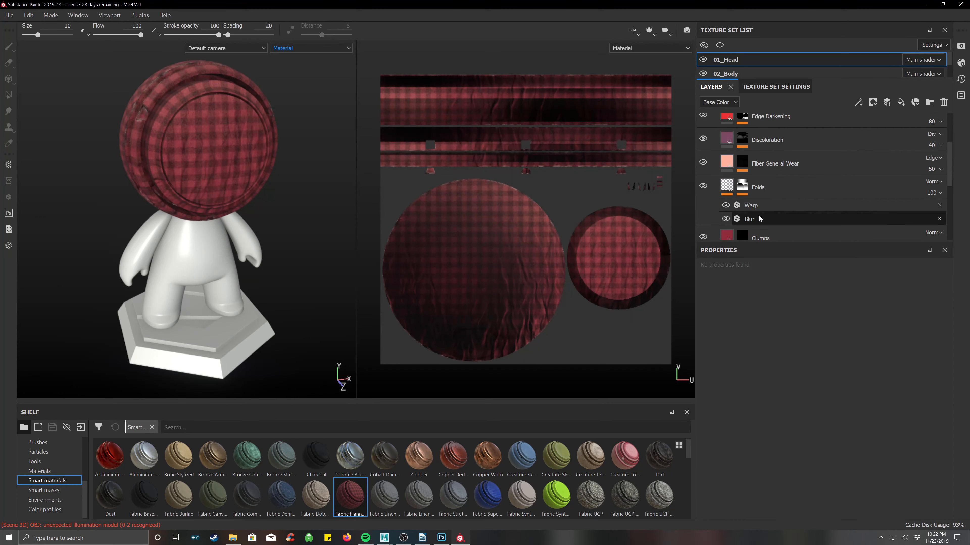
pyautogui.scroll(-1, 765, 209)
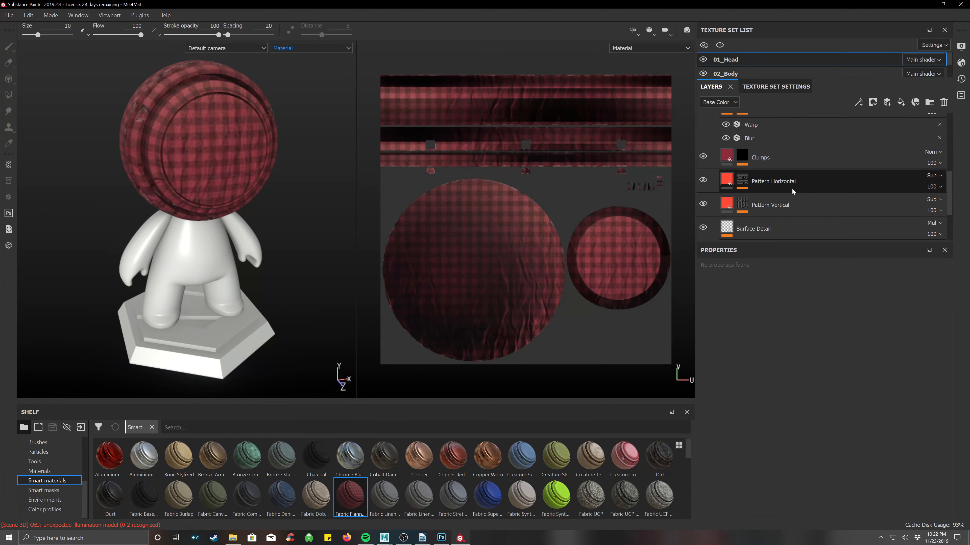
pyautogui.click(788, 182)
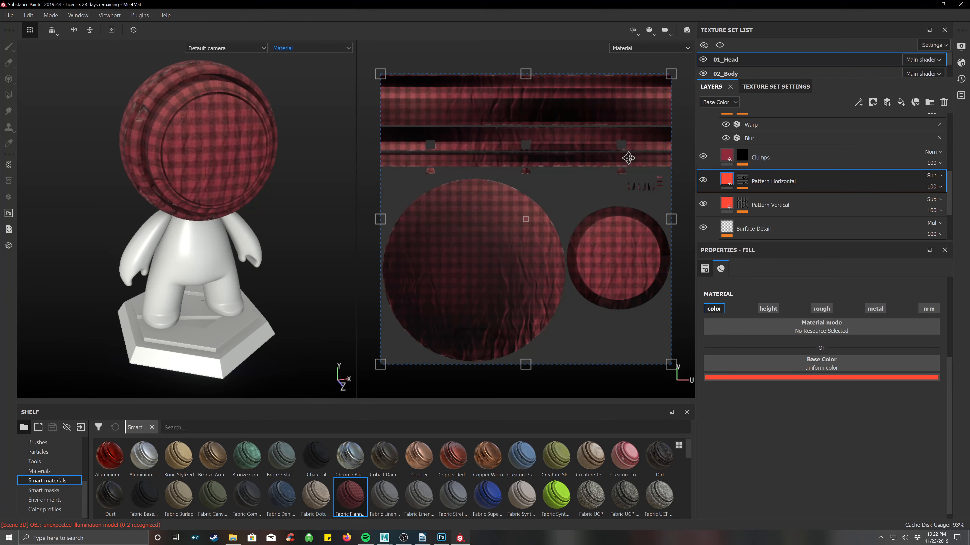
pyautogui.moveTo(667, 82); pyautogui.dragTo(527, 216)
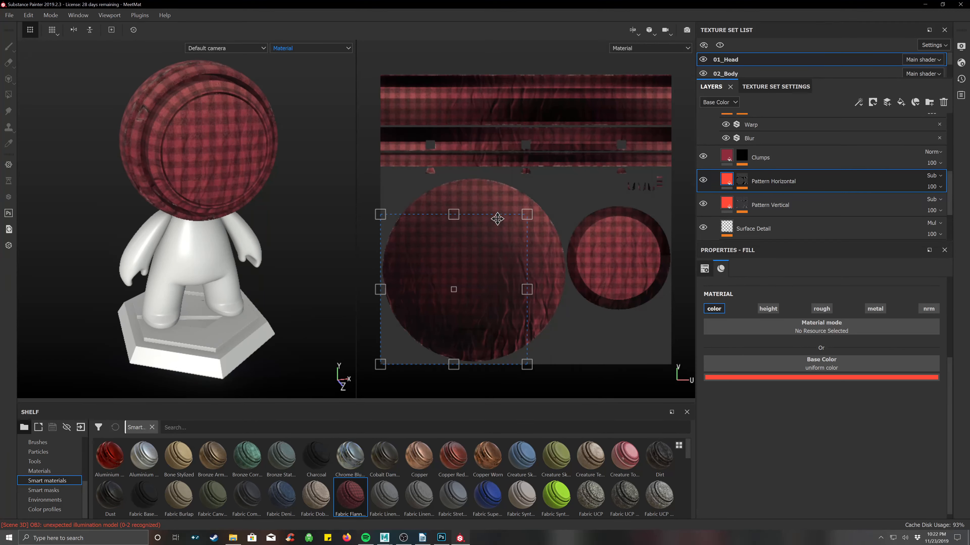
pyautogui.moveTo(543, 207)
pyautogui.mouseDown()
pyautogui.moveTo(563, 243)
pyautogui.moveTo(556, 203)
pyautogui.mouseUp()
pyautogui.hotkey('ctrl', 'z')
pyautogui.hotkey('ctrl', 'z')
pyautogui.hotkey('ctrl', 'z')
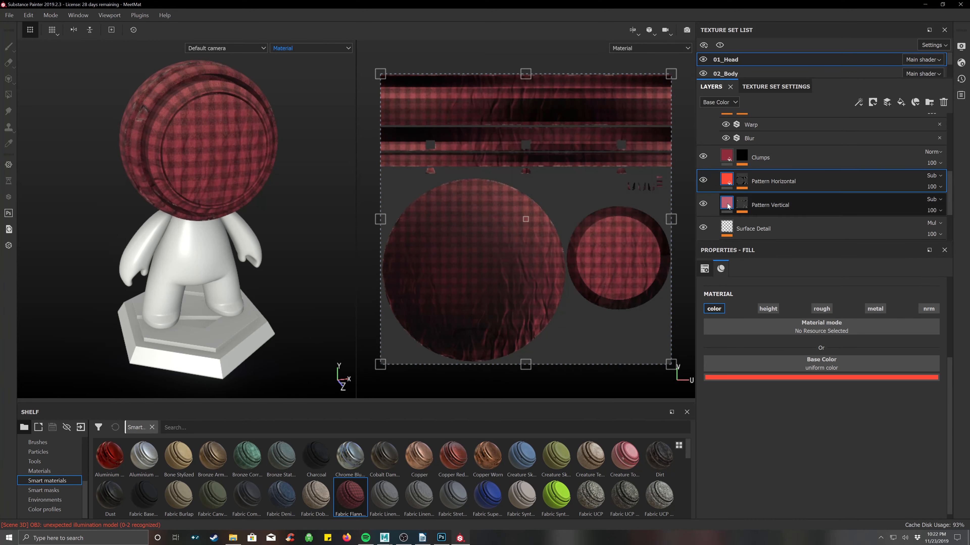
# - Toggle the visibility of the Base Flannel and Pattern Vertical layers to examine their contribution to the tartan
pyautogui.scroll(-3, 749, 219)
pyautogui.scroll(2, 777, 220)
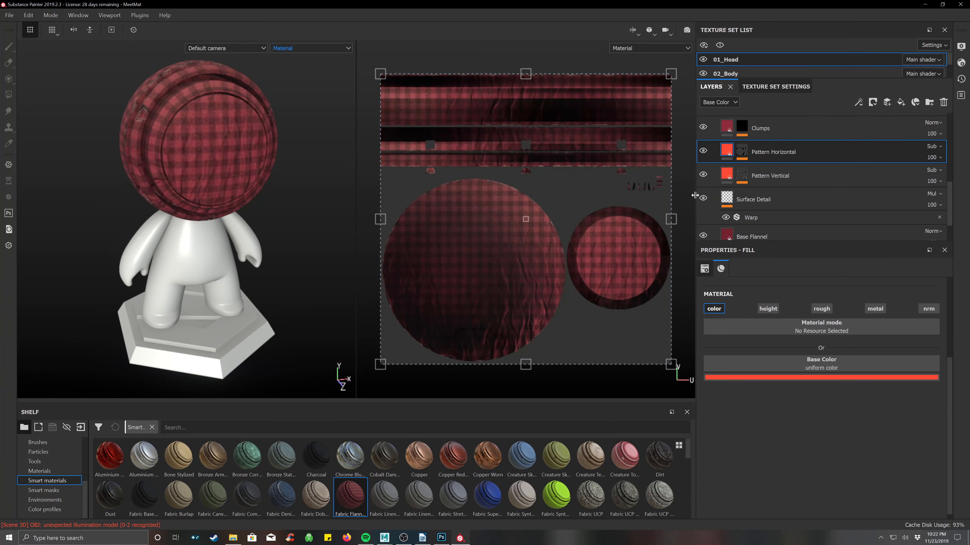
pyautogui.scroll(-2, 748, 199)
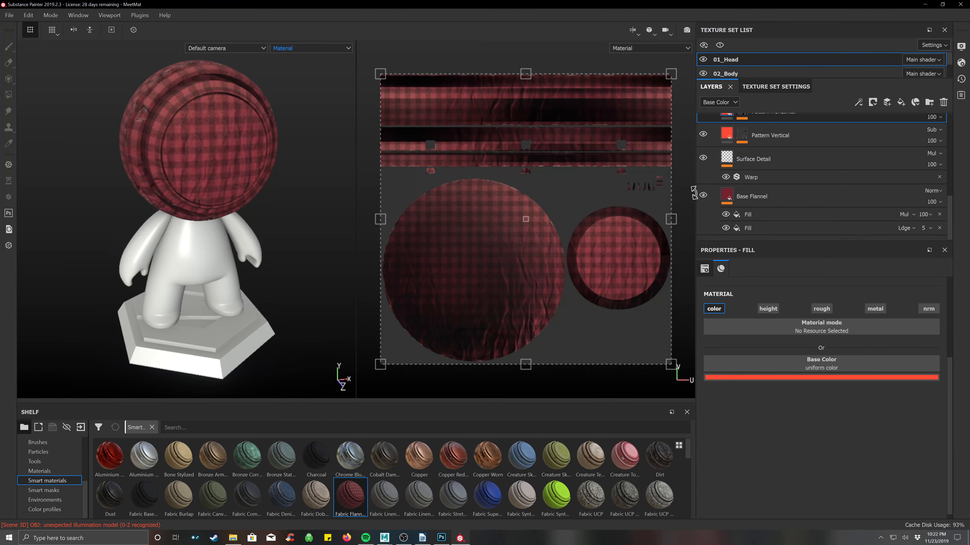
pyautogui.click(702, 196)
pyautogui.click(703, 195)
pyautogui.click(703, 134)
pyautogui.click(703, 135)
pyautogui.click(703, 135)
# - Try rotating the Pattern Vertical fill slightly counterclockwise in the UV view, and undo the rotation
pyautogui.click(778, 138)
pyautogui.scroll(3, 802, 149)
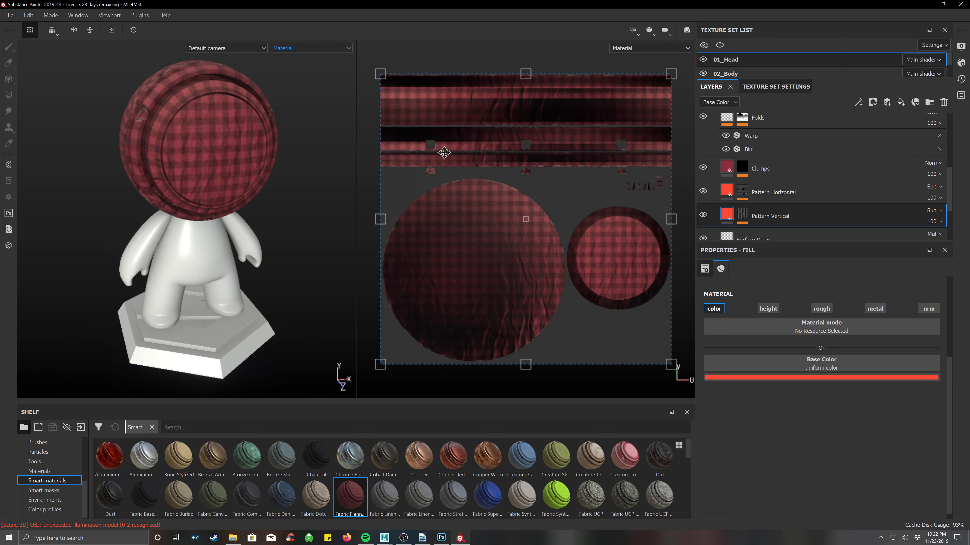
pyautogui.moveTo(371, 73); pyautogui.dragTo(362, 83)
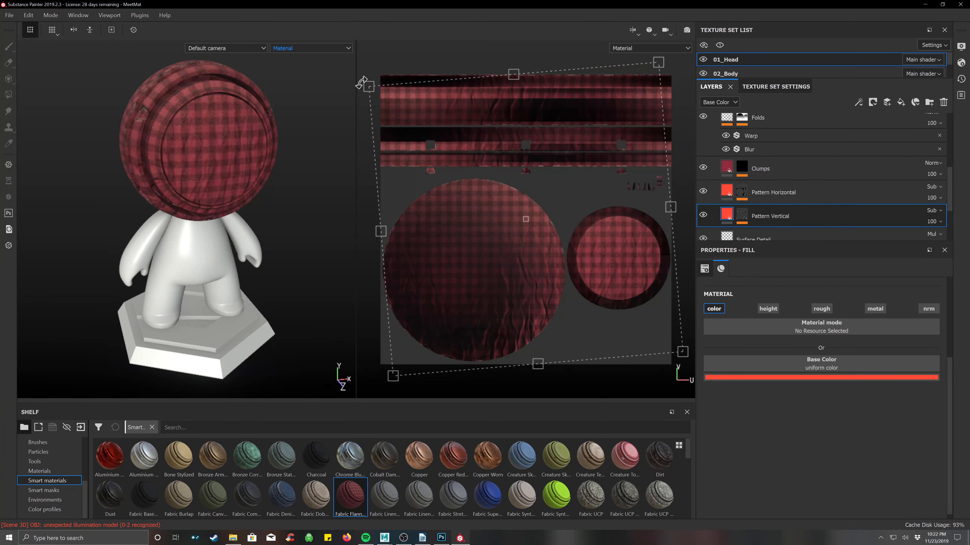
pyautogui.hotkey('ctrl', 'z')
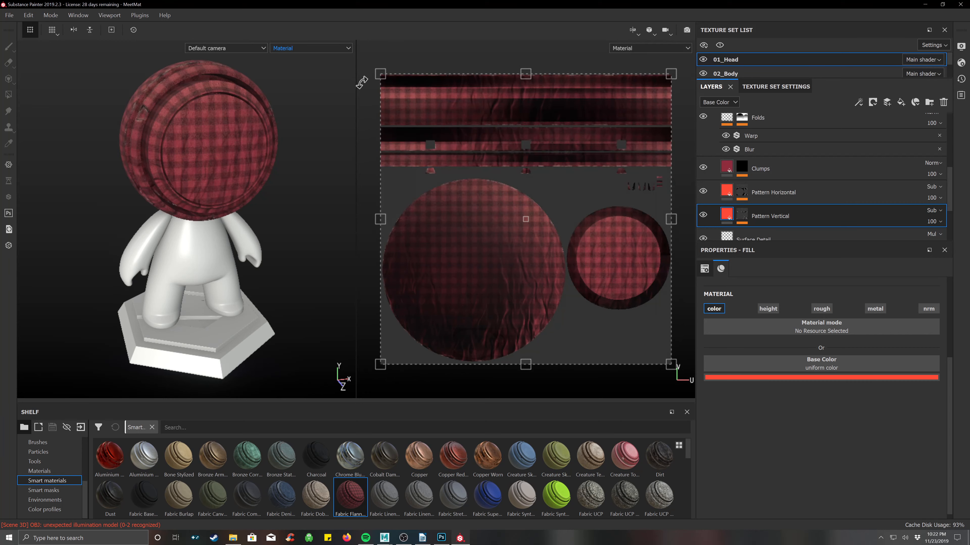
# - Collapse the Fabric Flannel Tartan group and delete the empty Layer 1
pyautogui.scroll(2, 779, 169)
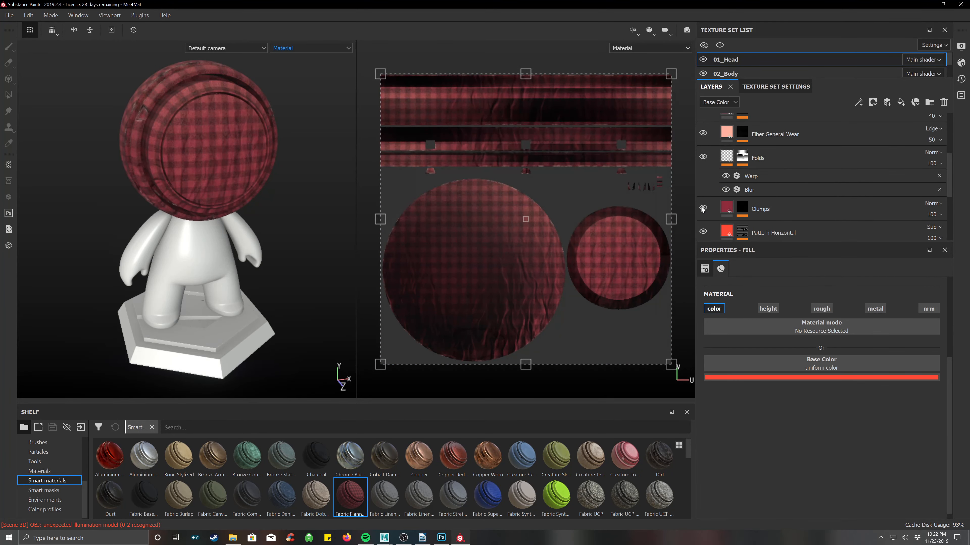
pyautogui.scroll(5, 727, 153)
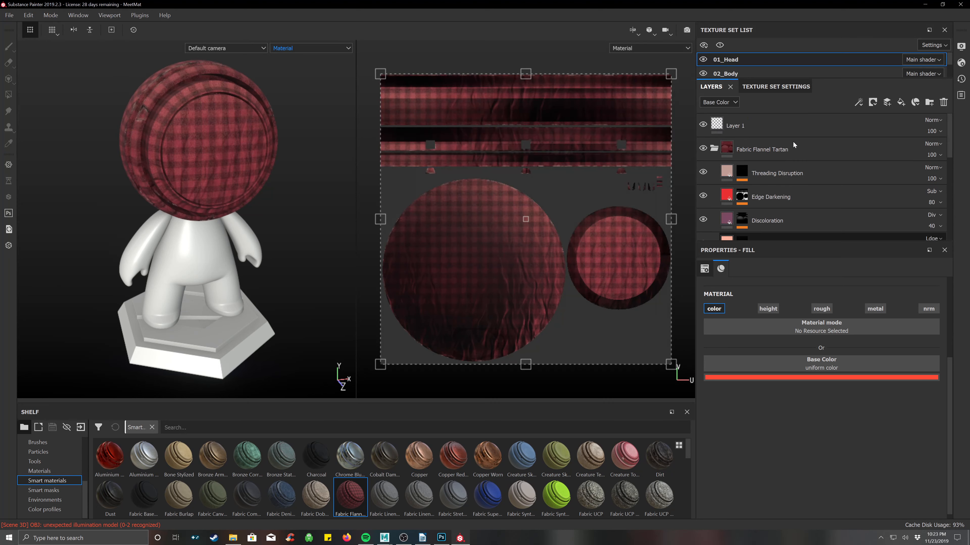
pyautogui.click(727, 150)
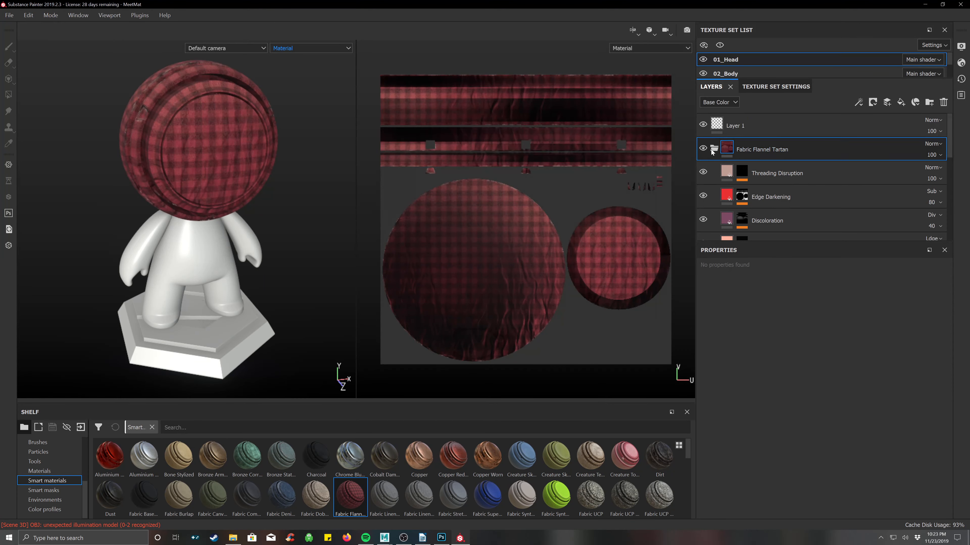
pyautogui.click(713, 149)
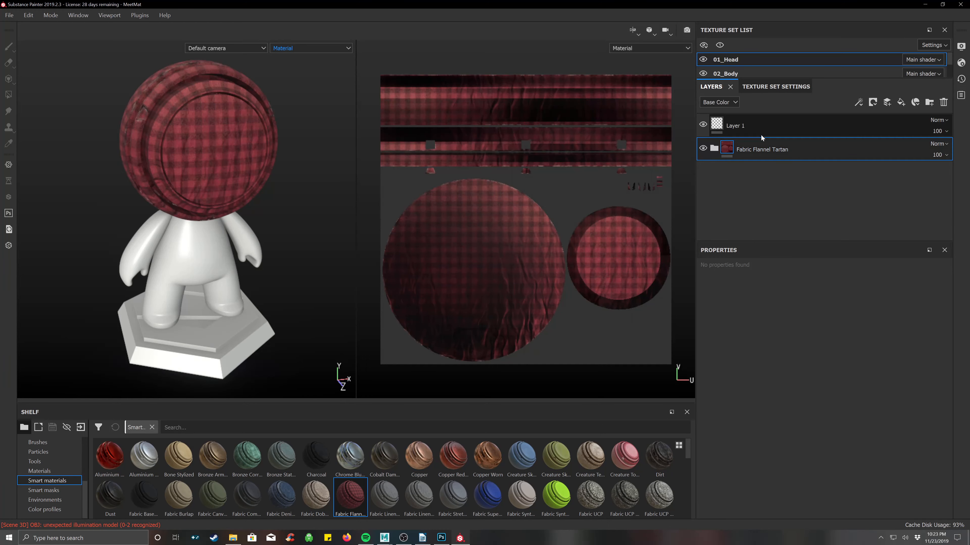
pyautogui.click(901, 126)
pyautogui.click(943, 103)
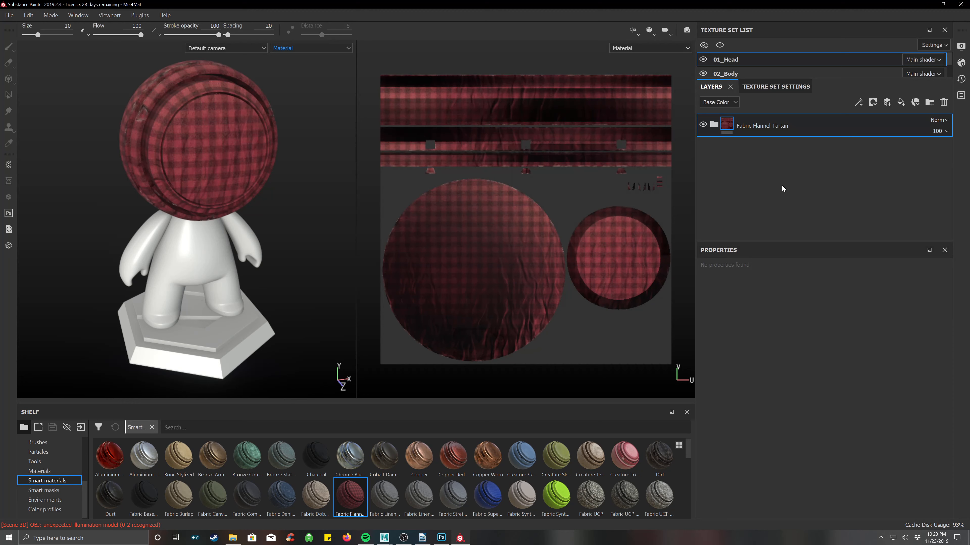
# - Set the 01_Head texture set size to 128, comparing the tartan weave's sharpness up close and on the head from a distance
pyautogui.click(776, 87)
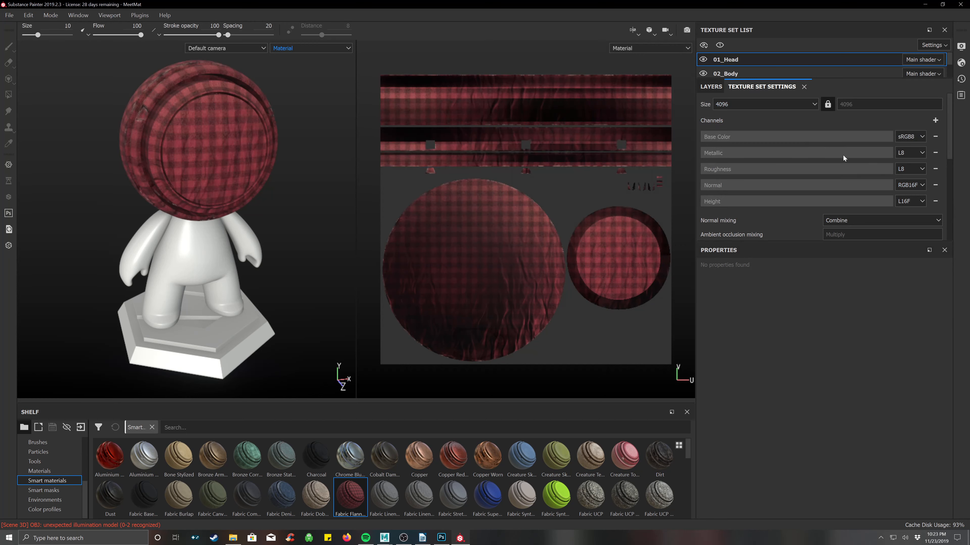
pyautogui.scroll(5, 488, 237)
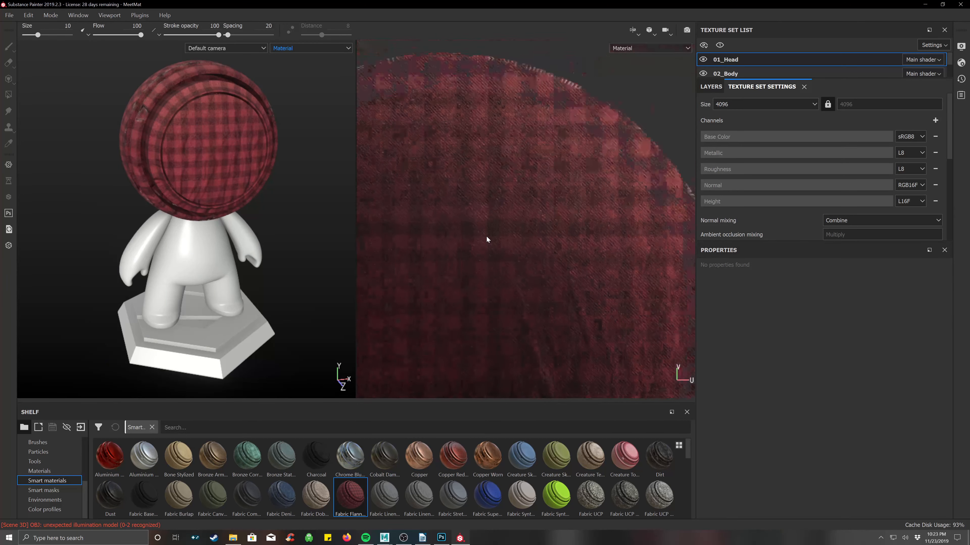
pyautogui.scroll(2, 501, 213)
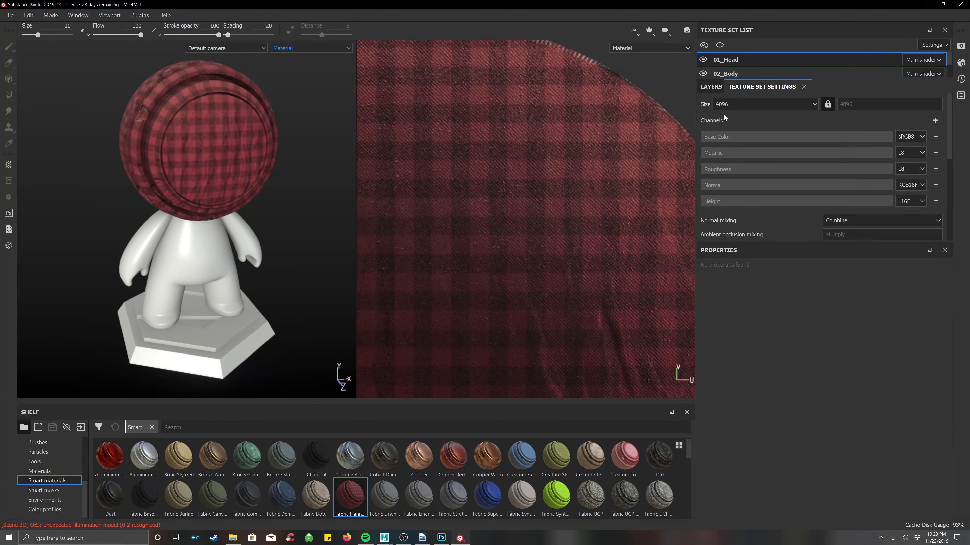
pyautogui.click(741, 101)
pyautogui.click(739, 114)
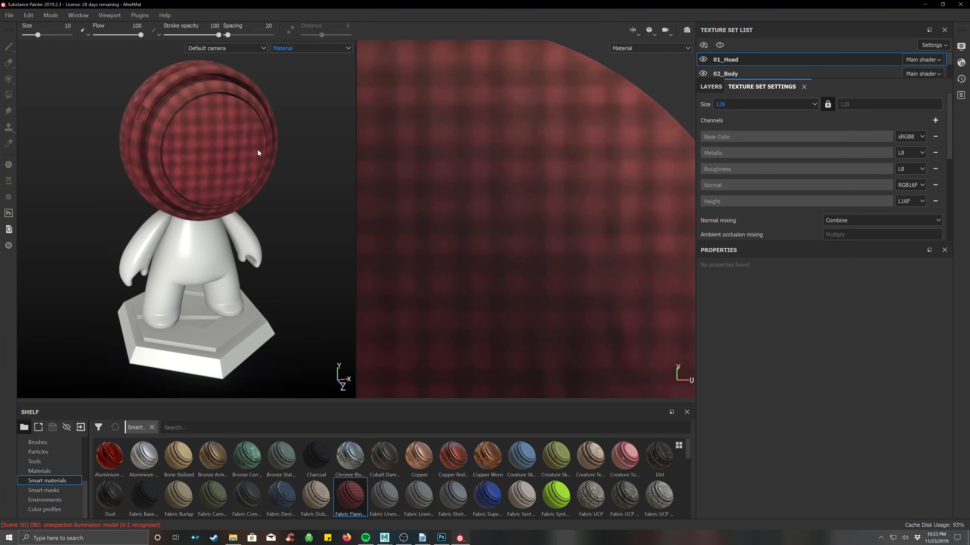
pyautogui.scroll(8, 257, 151)
pyautogui.keyDown('alt'); pyautogui.moveTo(328, 208); pyautogui.dragTo(249, 204); pyautogui.keyUp('alt')
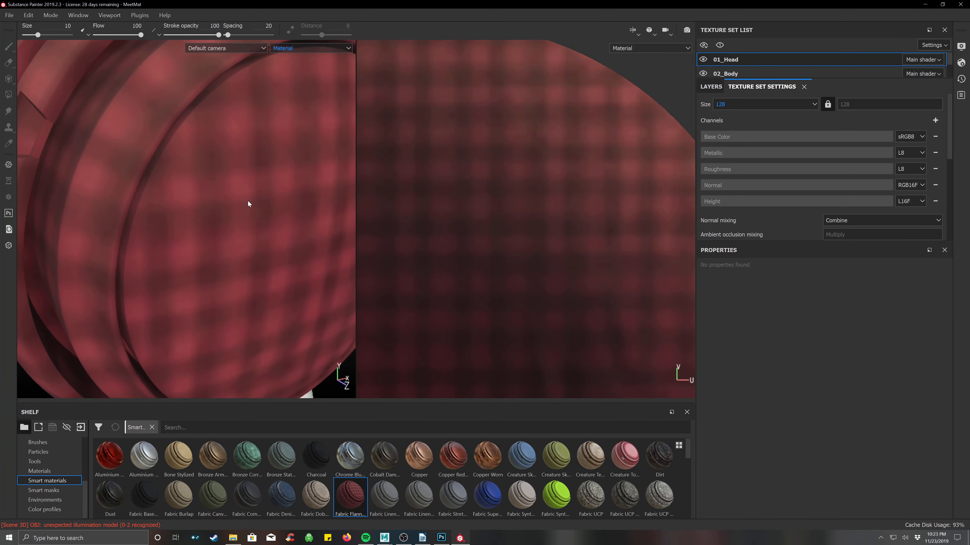
pyautogui.scroll(-6, 256, 203)
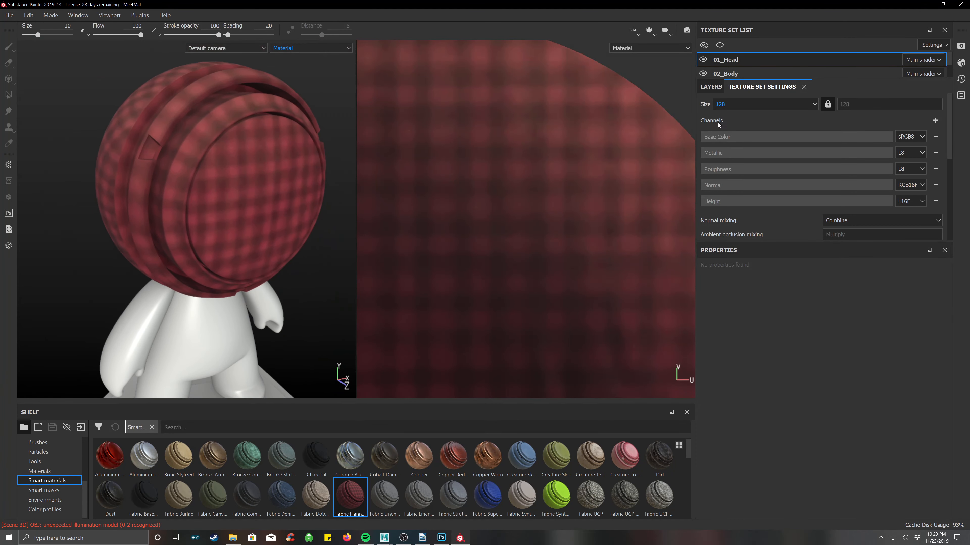
pyautogui.scroll(-8, 203, 156)
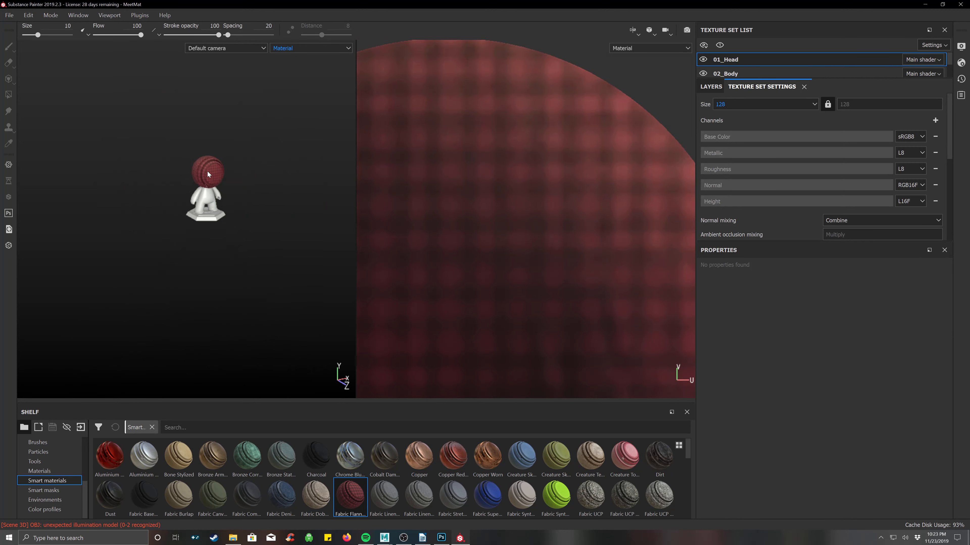
pyautogui.scroll(-3, 208, 171)
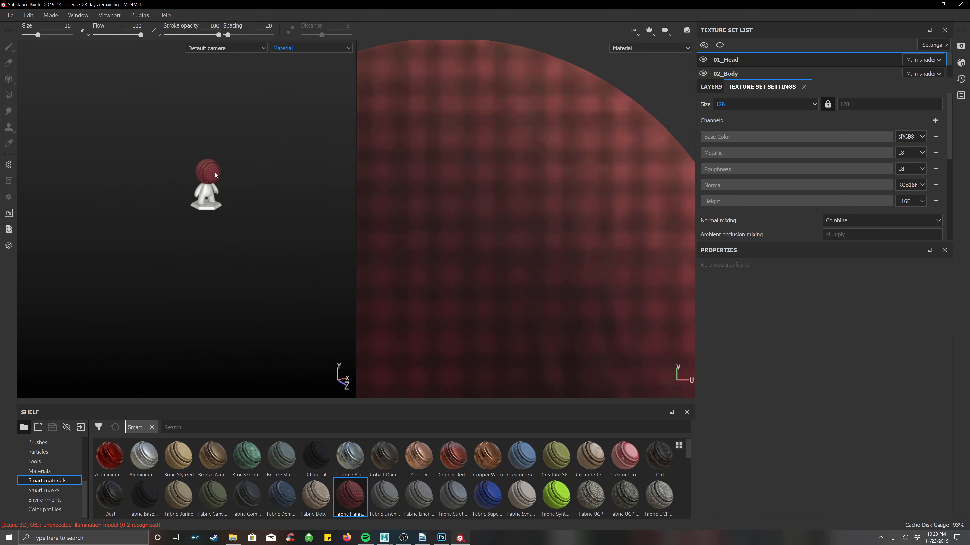
# - Set the 01_Head texture set size to 2048 to examine the tartan's sharpness on the head, and raise it to 4096
pyautogui.scroll(10, 207, 174)
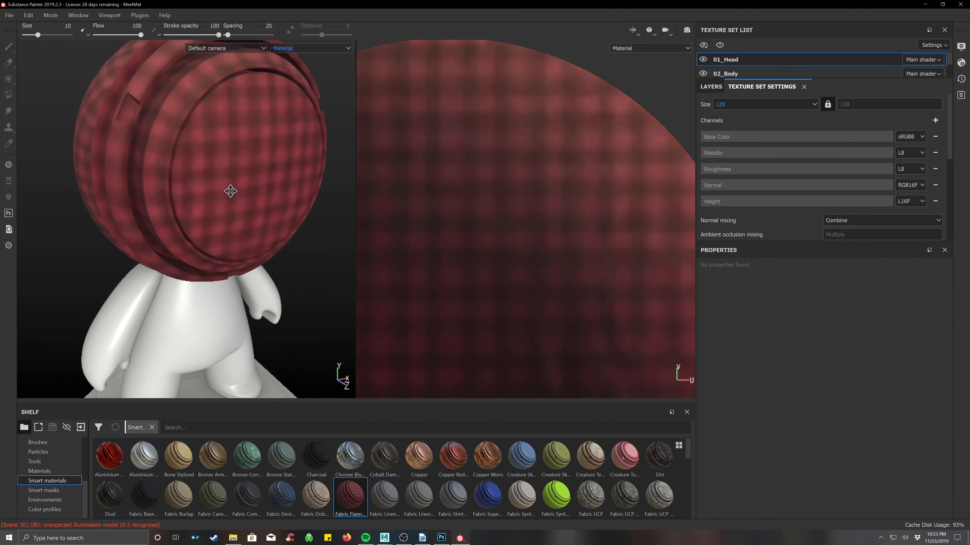
pyautogui.click(735, 105)
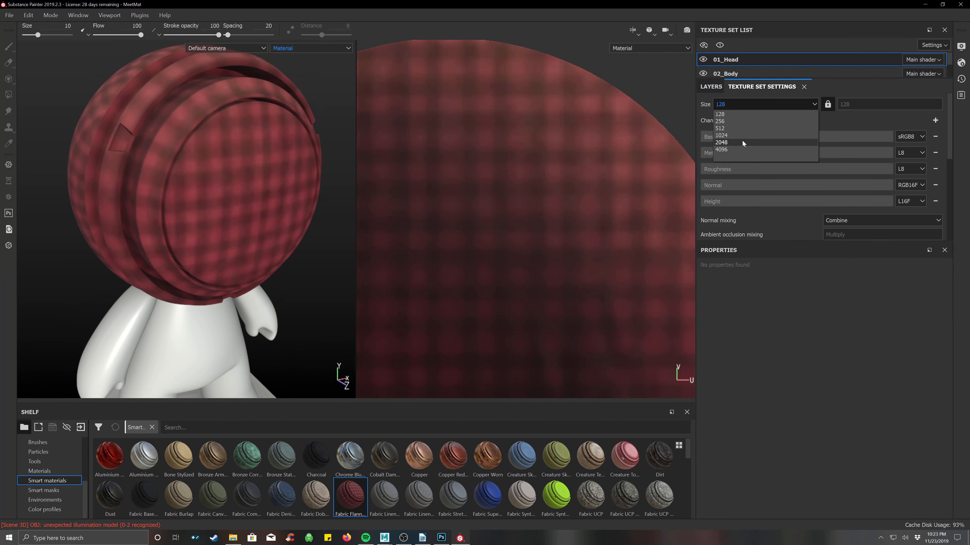
pyautogui.click(742, 143)
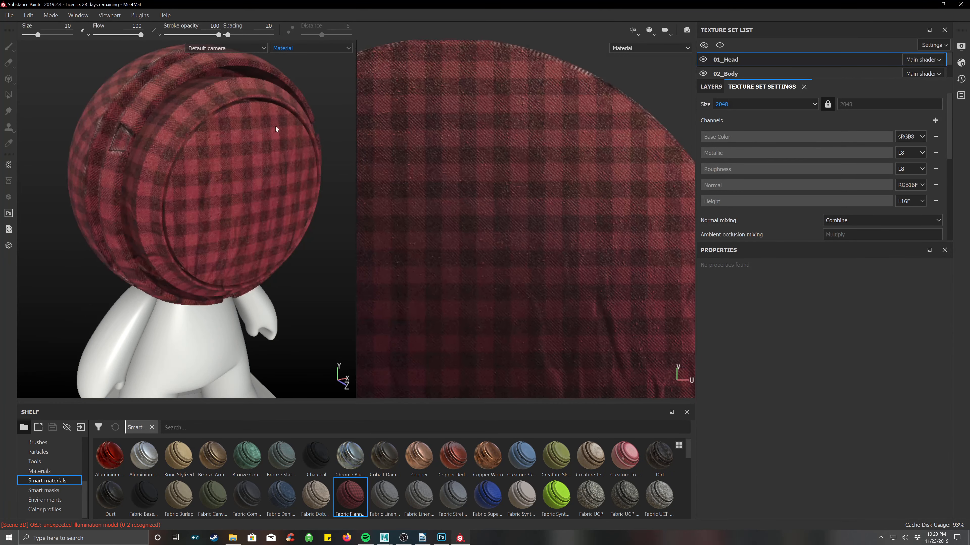
pyautogui.keyDown('alt'); pyautogui.moveTo(233, 149); pyautogui.dragTo(314, 130); pyautogui.keyUp('alt')
pyautogui.click(738, 104)
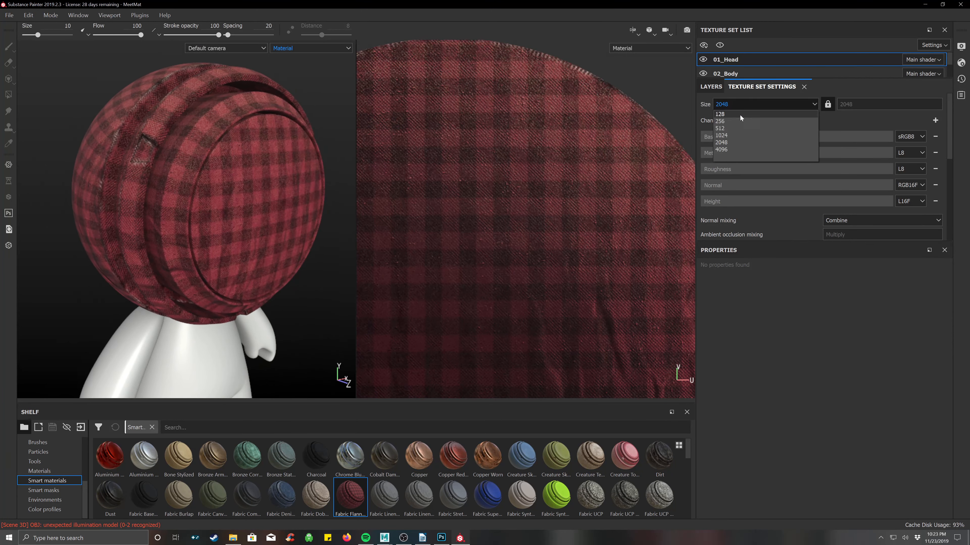
pyautogui.click(735, 152)
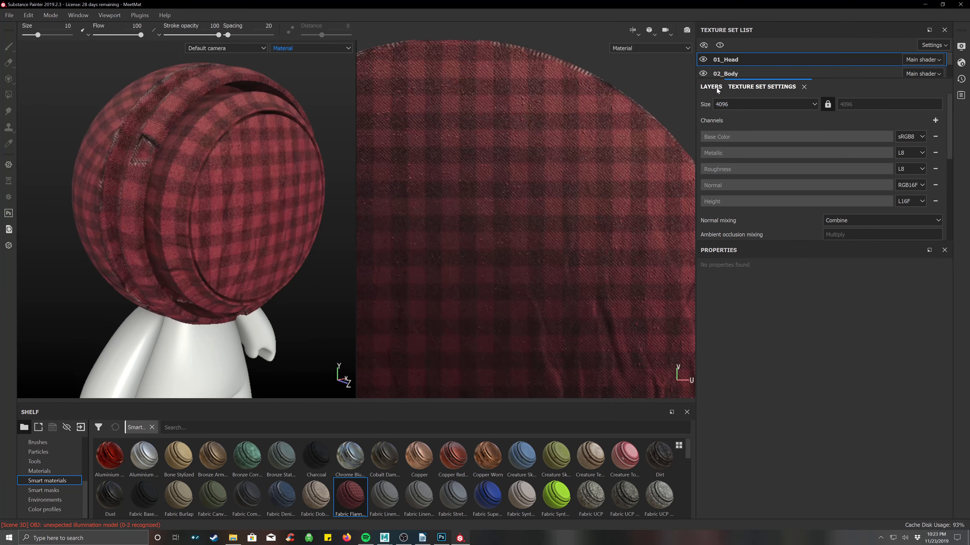
# - Add a paint layer above the Fabric Flannel Tartan group and paint two wavy white strokes on the large round UV island
pyautogui.click(713, 87)
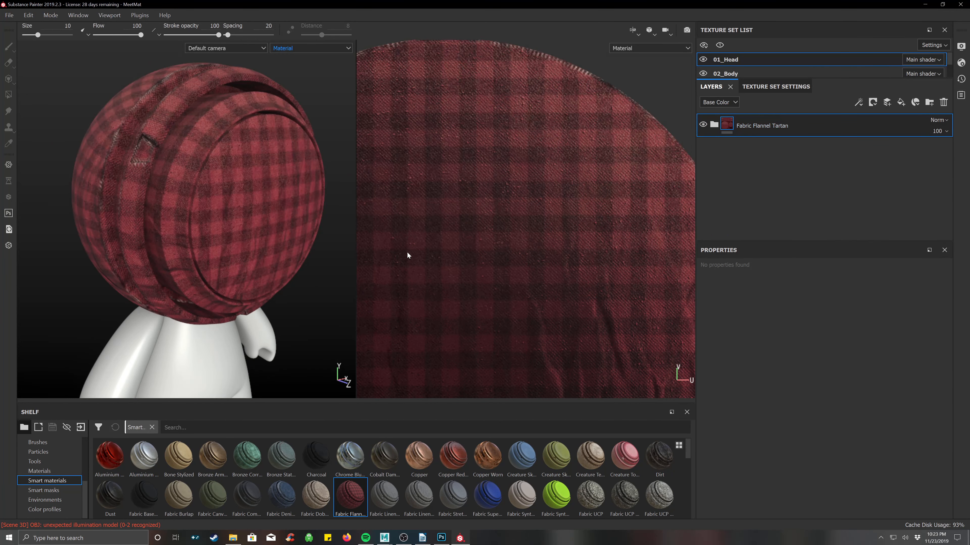
pyautogui.click(887, 102)
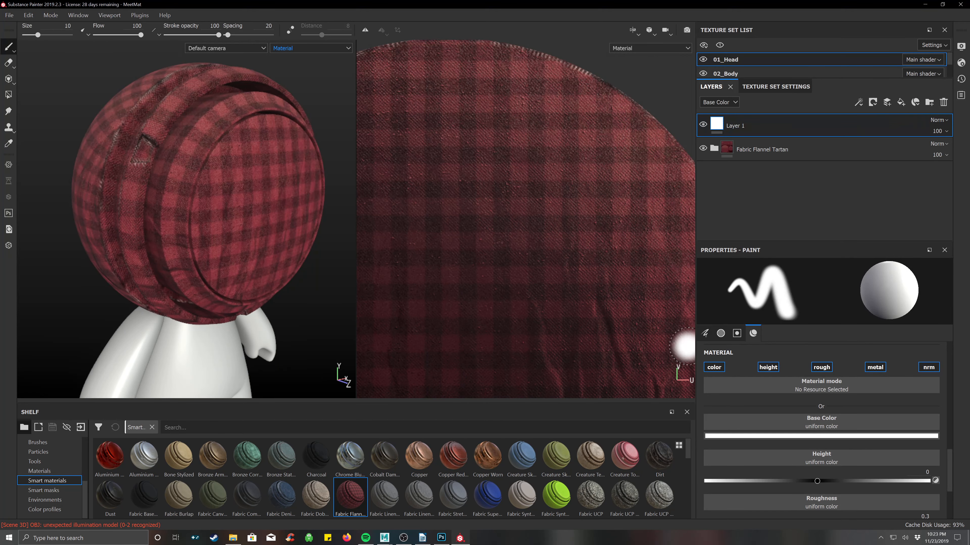
pyautogui.moveTo(401, 218)
pyautogui.mouseDown()
pyautogui.moveTo(396, 264)
pyautogui.moveTo(520, 292)
pyautogui.moveTo(619, 331)
pyautogui.mouseUp()
pyautogui.moveTo(517, 208)
pyautogui.mouseDown()
pyautogui.moveTo(512, 190)
pyautogui.moveTo(612, 255)
pyautogui.mouseUp()
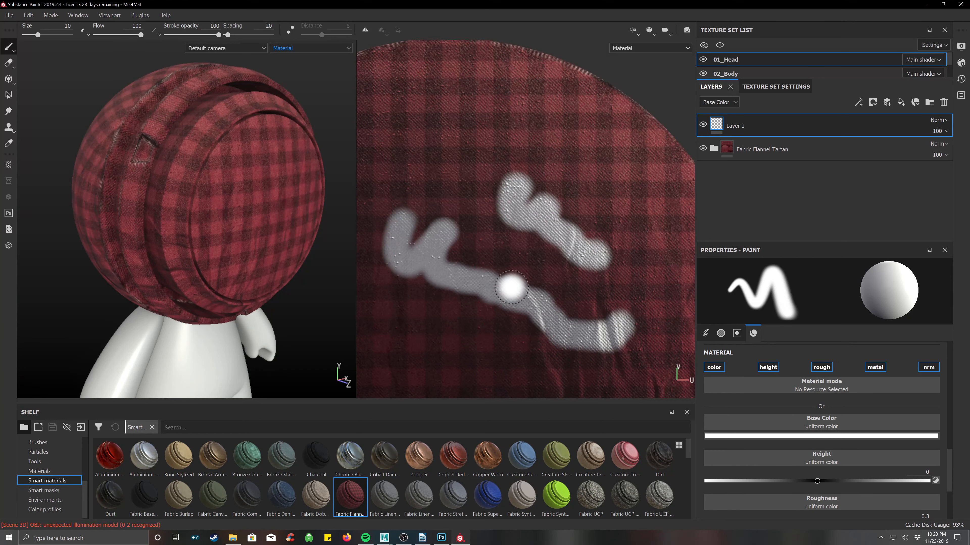
pyautogui.scroll(-3, 510, 290)
pyautogui.scroll(-1, 508, 302)
pyautogui.keyDown('alt'); pyautogui.moveTo(508, 302); pyautogui.dragTo(528, 203, button='middle'); pyautogui.keyUp('alt')
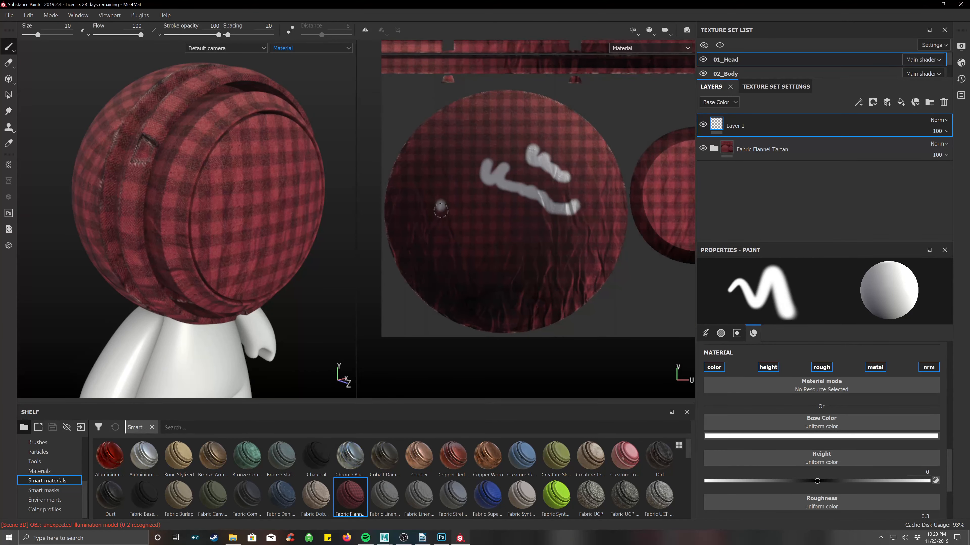
# - Paint freehand letters and a smiley face on Layer 1 over the head's flannel texture in the 2D view
pyautogui.moveTo(441, 205)
pyautogui.mouseDown()
pyautogui.moveTo(425, 229)
pyautogui.moveTo(462, 240)
pyautogui.moveTo(496, 233)
pyautogui.moveTo(529, 203)
pyautogui.moveTo(496, 258)
pyautogui.moveTo(526, 248)
pyautogui.moveTo(520, 236)
pyautogui.mouseUp()
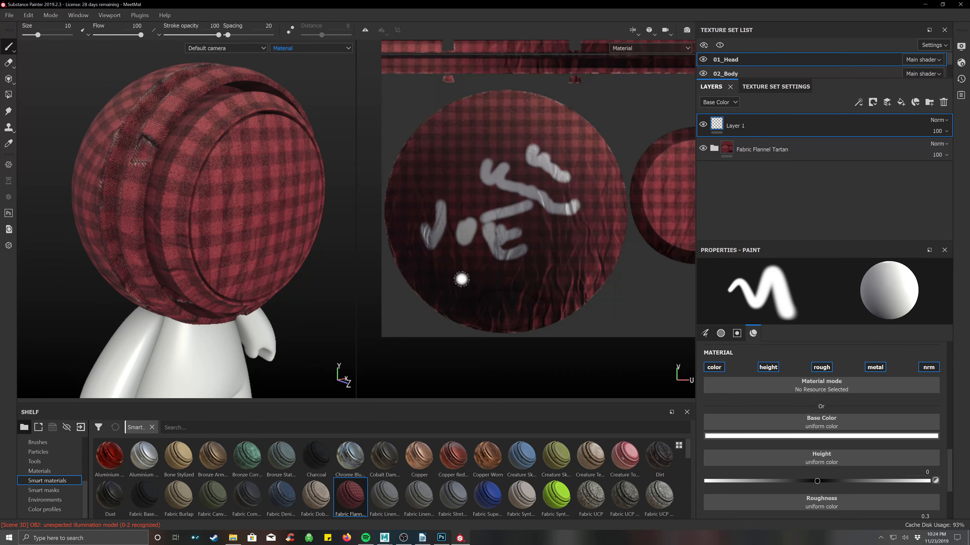
pyautogui.click(484, 268)
pyautogui.moveTo(483, 268)
pyautogui.mouseDown()
pyautogui.moveTo(464, 319)
pyautogui.moveTo(493, 266)
pyautogui.mouseUp()
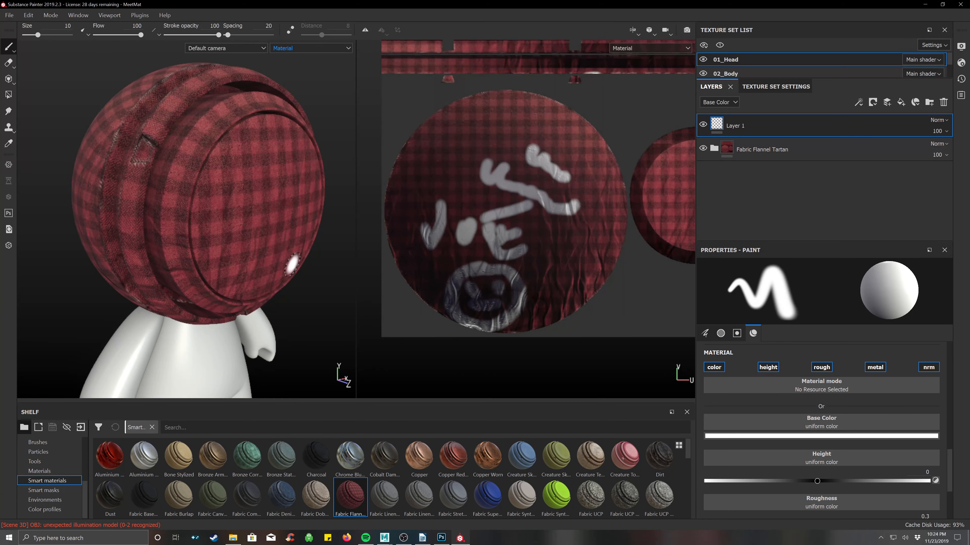
# - Examine how the painted letters and strokes look on the back of the 3D head
pyautogui.moveTo(191, 211)
pyautogui.keyDown('alt'); pyautogui.mouseDown()
pyautogui.moveTo(210, 210)
pyautogui.moveTo(206, 234)
pyautogui.mouseUp(); pyautogui.keyUp('alt')
pyautogui.keyDown('alt'); pyautogui.moveTo(205, 234); pyautogui.dragTo(272, 186, button='middle'); pyautogui.keyUp('alt')
pyautogui.scroll(-4, 230, 206)
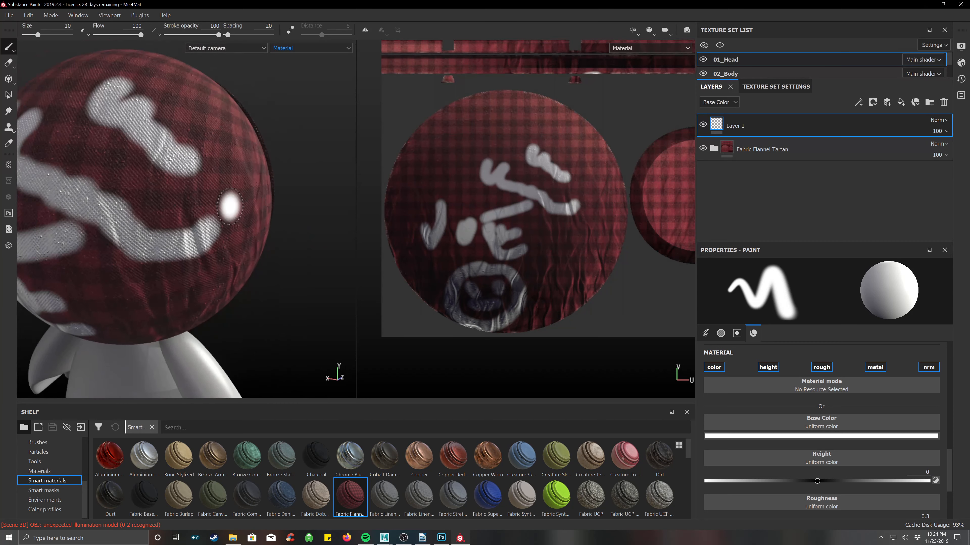
pyautogui.moveTo(150, 207)
pyautogui.keyDown('alt'); pyautogui.mouseDown()
pyautogui.moveTo(128, 214)
pyautogui.moveTo(229, 175)
pyautogui.mouseUp(); pyautogui.keyUp('alt')
pyautogui.keyDown('alt'); pyautogui.moveTo(121, 233); pyautogui.dragTo(187, 213, button='middle'); pyautogui.keyUp('alt')
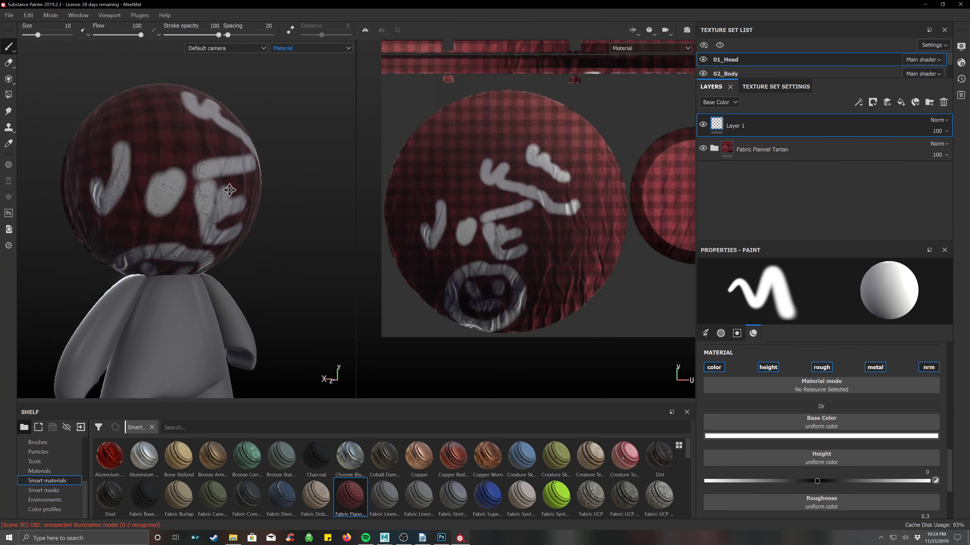
pyautogui.moveTo(187, 213)
pyautogui.keyDown('alt'); pyautogui.mouseDown()
pyautogui.moveTo(186, 197)
pyautogui.moveTo(178, 245)
pyautogui.mouseUp(); pyautogui.keyUp('alt')
pyautogui.keyDown('alt'); pyautogui.moveTo(279, 169); pyautogui.dragTo(224, 235, button='middle'); pyautogui.keyUp('alt')
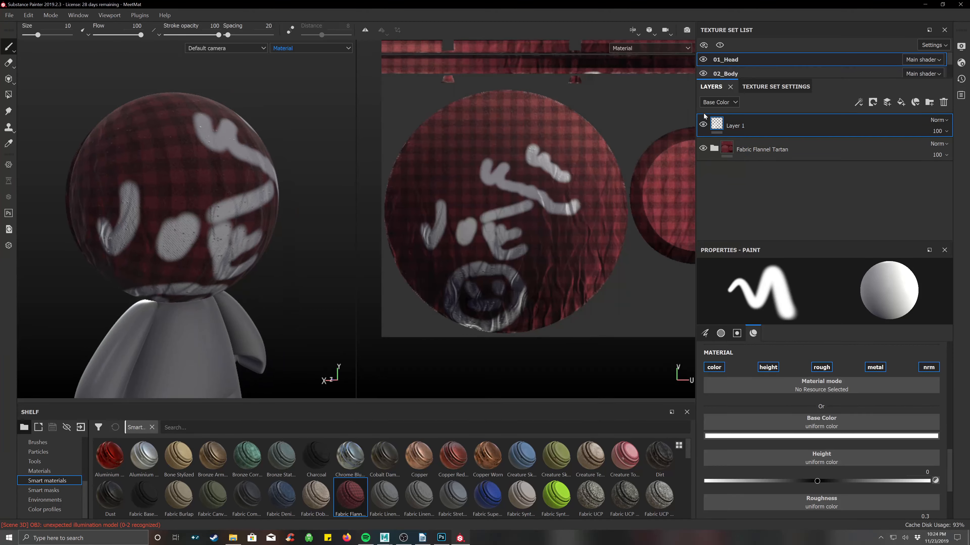
# - Set the head texture set's size to 256 and inspect the painted strokes on the model at that resolution
pyautogui.click(770, 87)
pyautogui.click(737, 109)
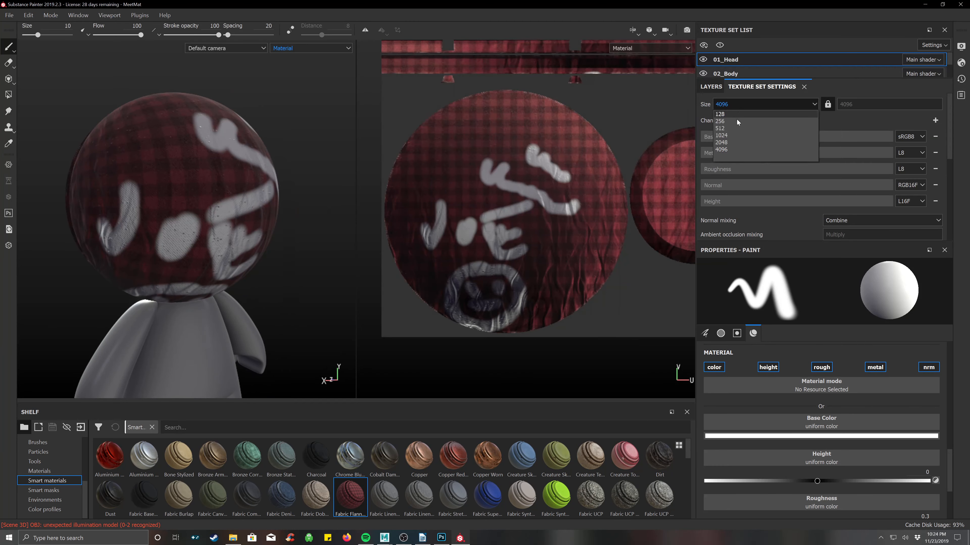
pyautogui.click(736, 119)
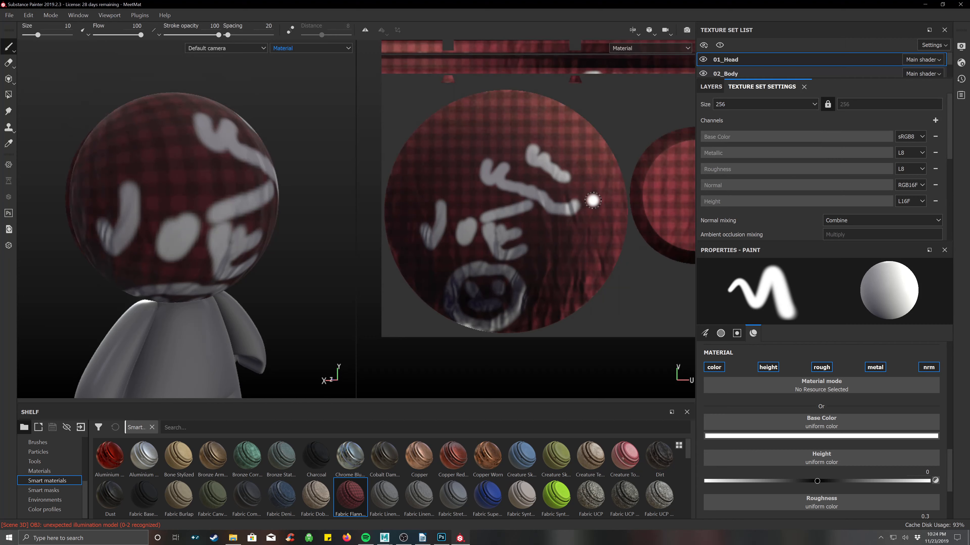
pyautogui.keyDown('alt'); pyautogui.moveTo(183, 178); pyautogui.dragTo(169, 201); pyautogui.keyUp('alt')
pyautogui.keyDown('alt'); pyautogui.moveTo(239, 162); pyautogui.dragTo(254, 178, button='middle'); pyautogui.keyUp('alt')
pyautogui.scroll(10, 230, 160)
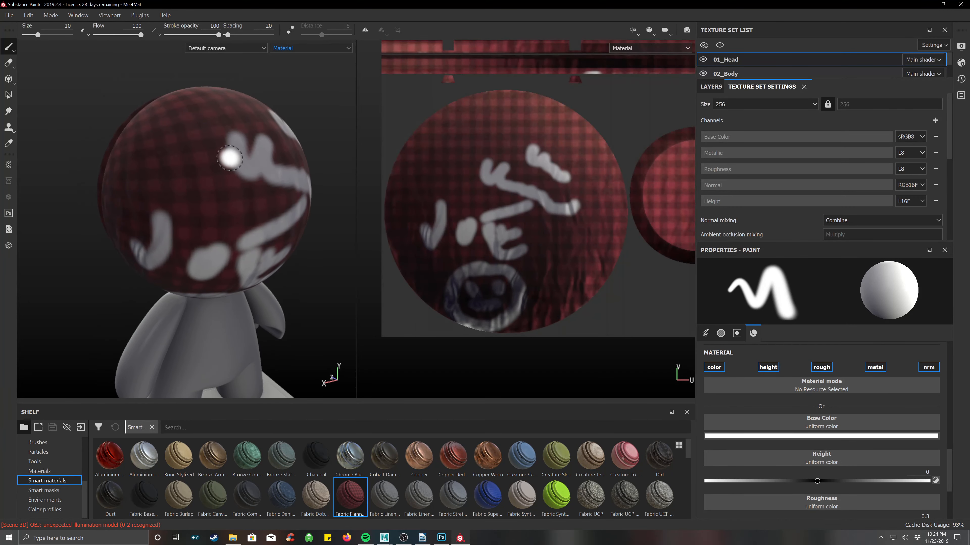
pyautogui.scroll(-8, 211, 172)
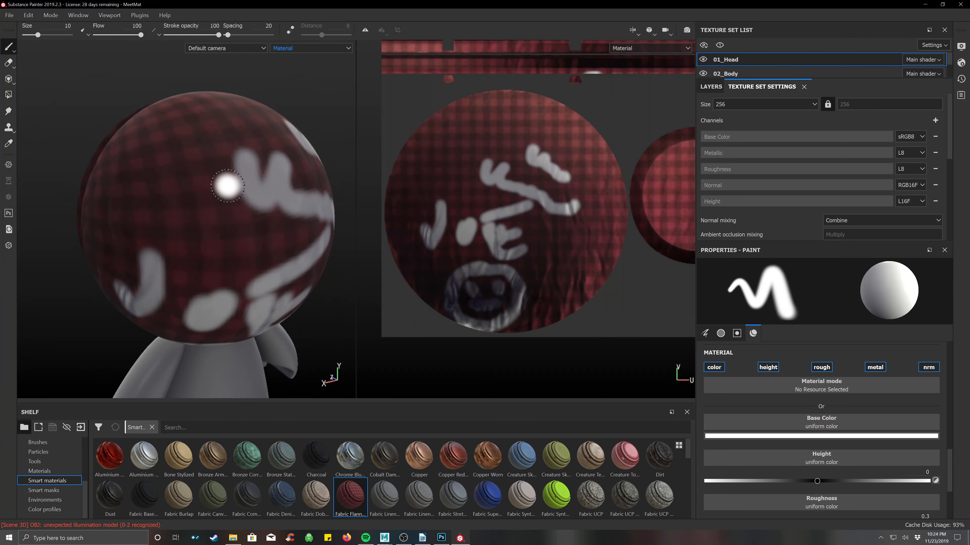
pyautogui.keyDown('alt'); pyautogui.moveTo(232, 237); pyautogui.dragTo(247, 211); pyautogui.keyUp('alt')
pyautogui.keyDown('alt'); pyautogui.moveTo(262, 226); pyautogui.dragTo(252, 171, button='middle'); pyautogui.keyUp('alt')
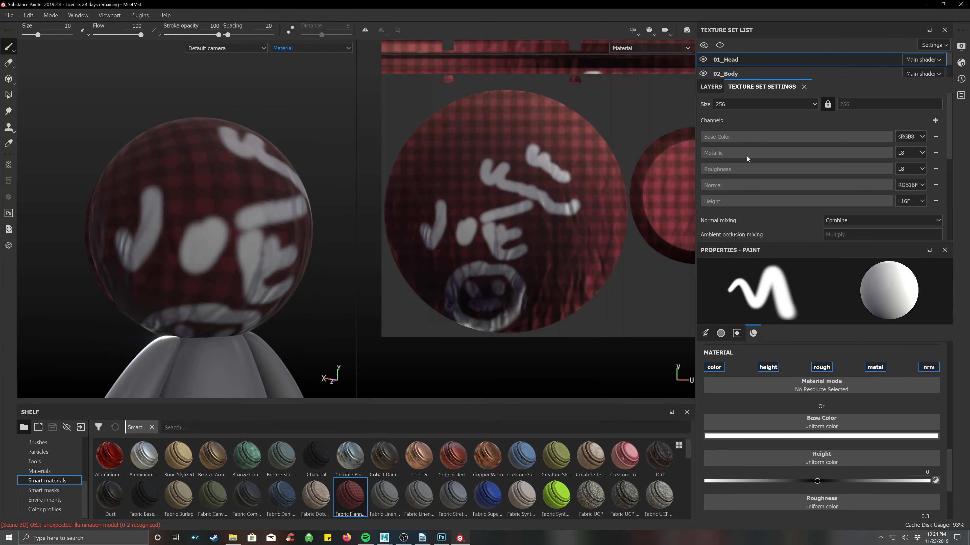
# - Try a texture size of 128 for the head, set it back to 4096 and inspect the model
pyautogui.click(740, 103)
pyautogui.click(740, 112)
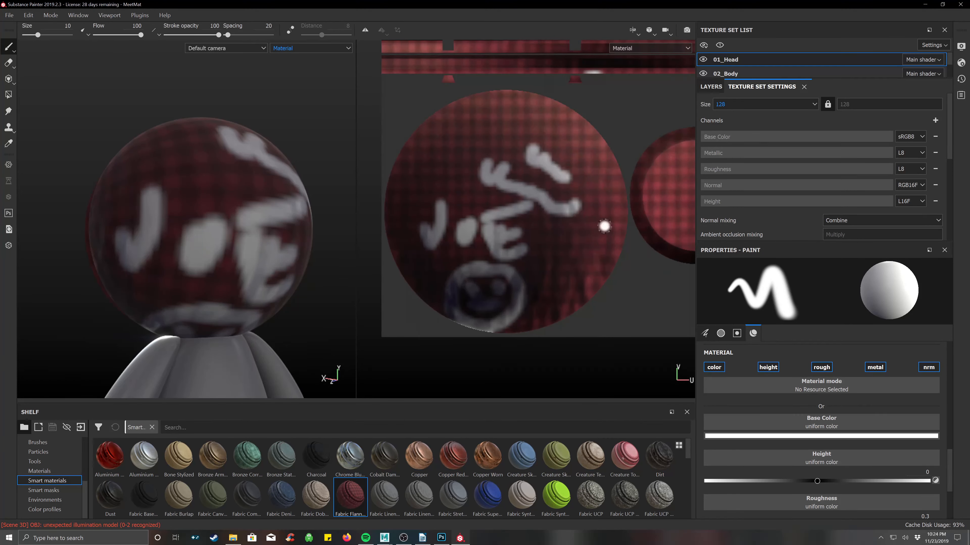
pyautogui.click(795, 106)
pyautogui.click(752, 158)
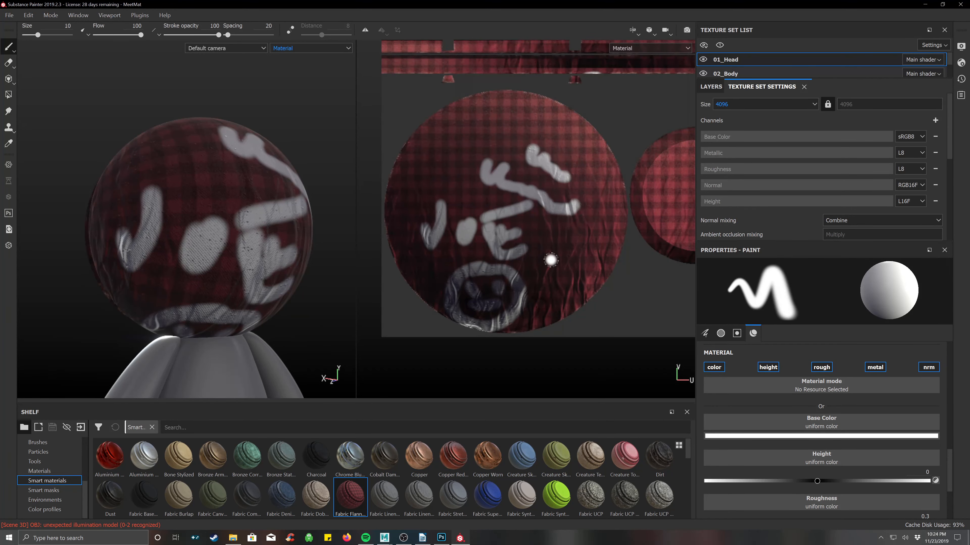
pyautogui.keyDown('alt'); pyautogui.moveTo(199, 254); pyautogui.dragTo(268, 243); pyautogui.keyUp('alt')
pyautogui.scroll(-3, 267, 243)
pyautogui.keyDown('alt'); pyautogui.moveTo(195, 242); pyautogui.dragTo(205, 215); pyautogui.keyUp('alt')
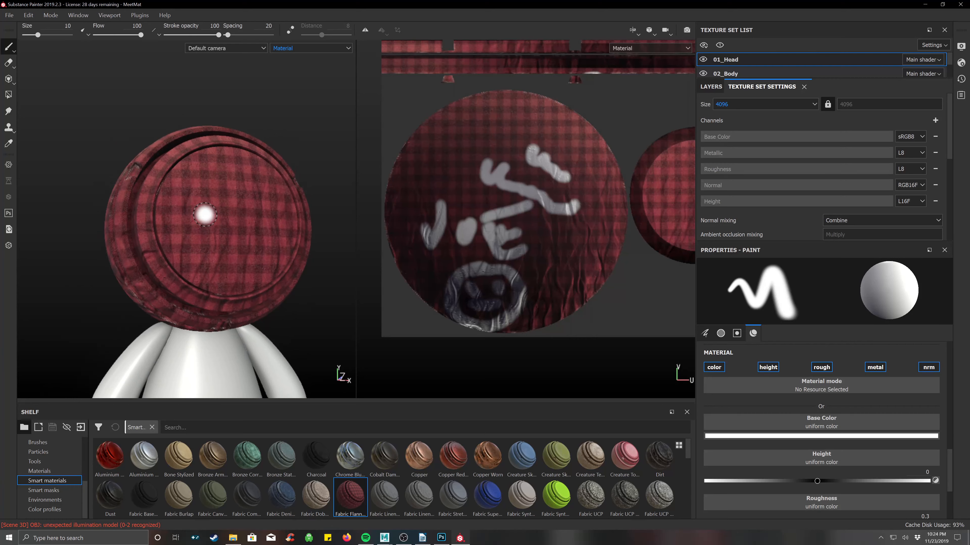
pyautogui.moveTo(221, 201); pyautogui.dragTo(213, 179, button='middle')
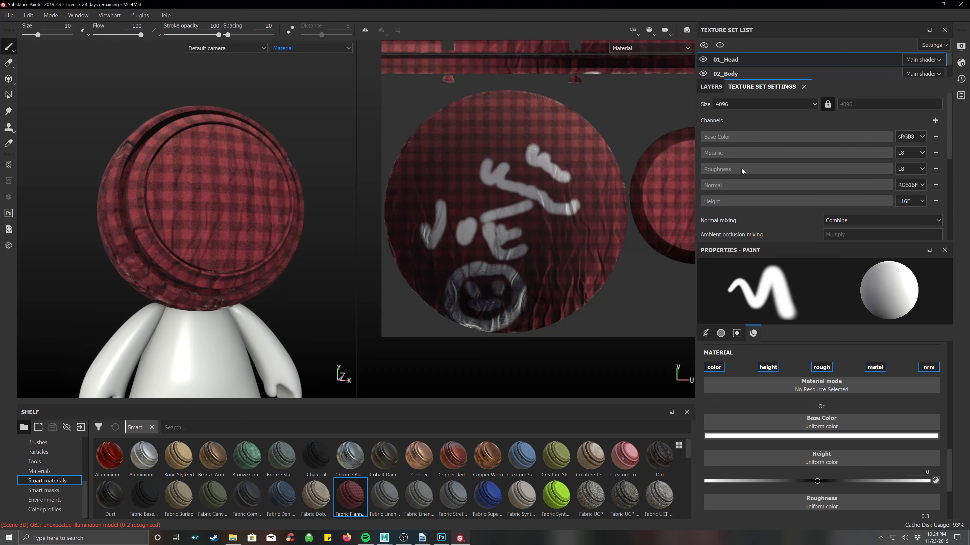
# - Remove the Height channel from the head's texture set and undo the removal
pyautogui.scroll(-3, 773, 175)
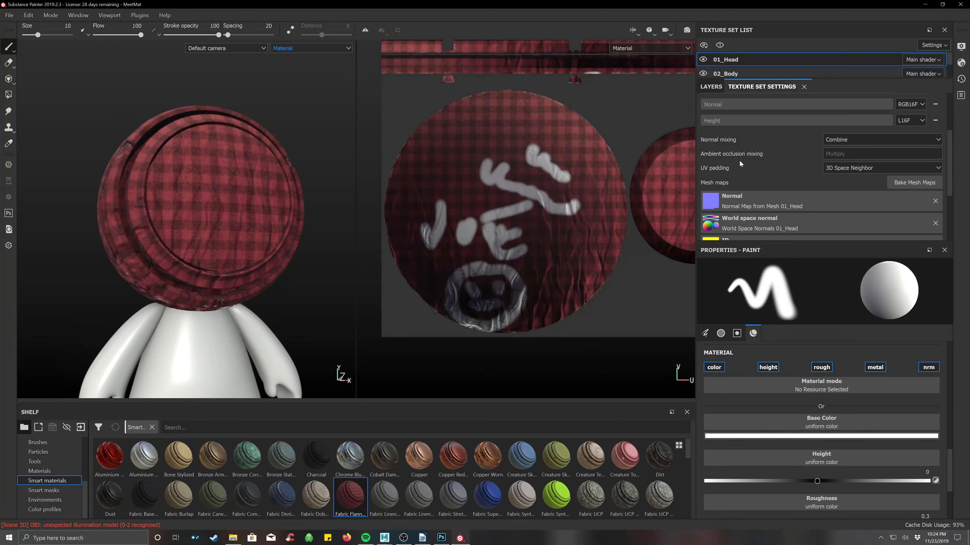
pyautogui.scroll(2, 779, 139)
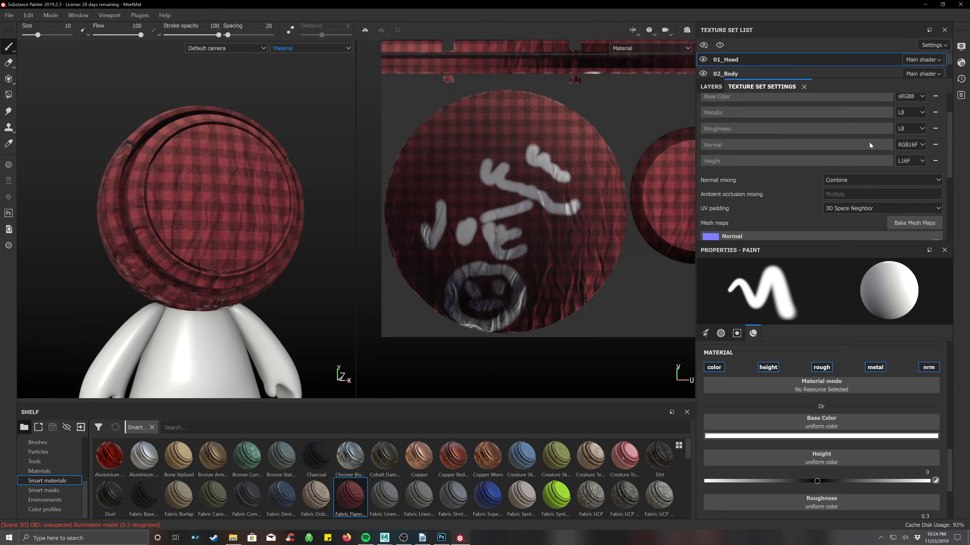
pyautogui.click(938, 162)
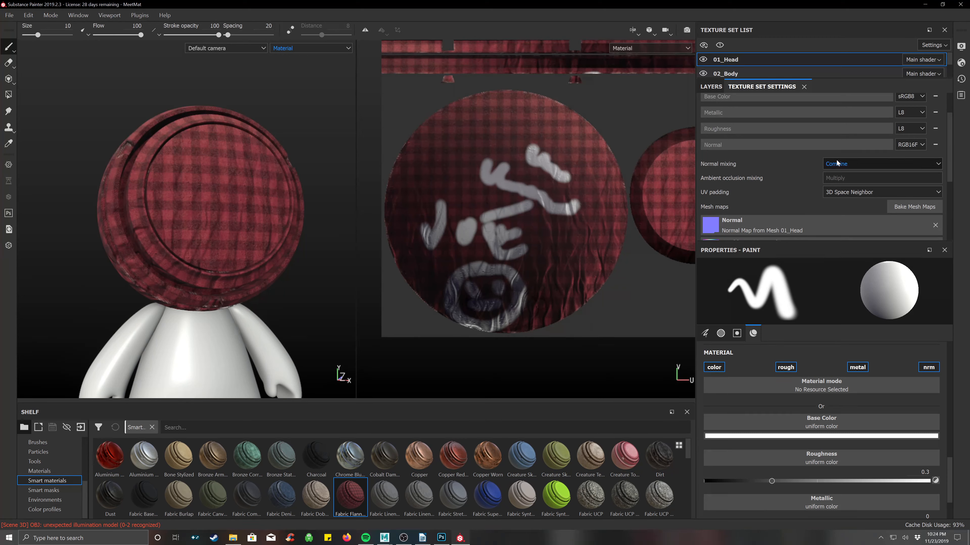
pyautogui.hotkey('ctrl', 'z')
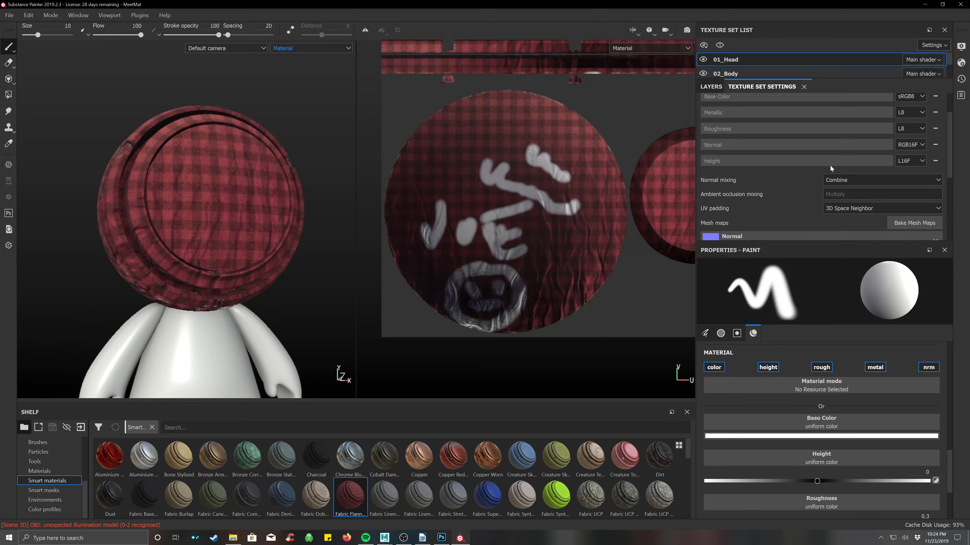
pyautogui.scroll(2, 850, 126)
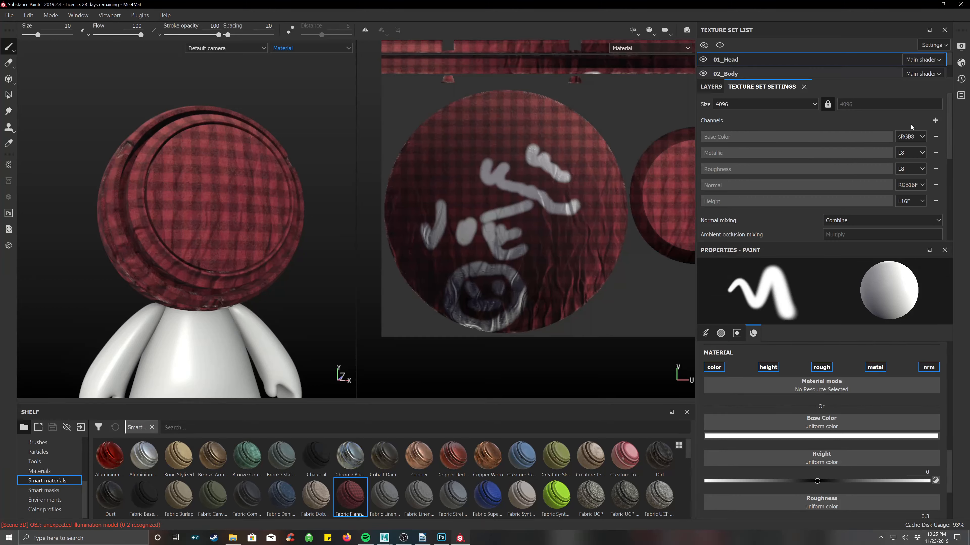
# - Change the main shader to pbr-metal-rough-with-alpha-blending in the shader settings
pyautogui.click(962, 63)
pyautogui.click(842, 91)
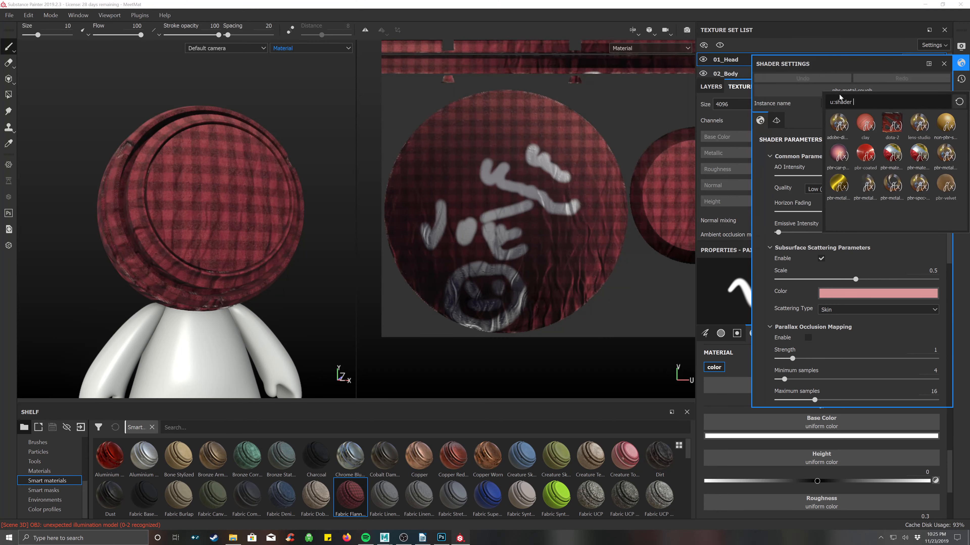
pyautogui.moveTo(873, 192)
pyautogui.click(869, 186)
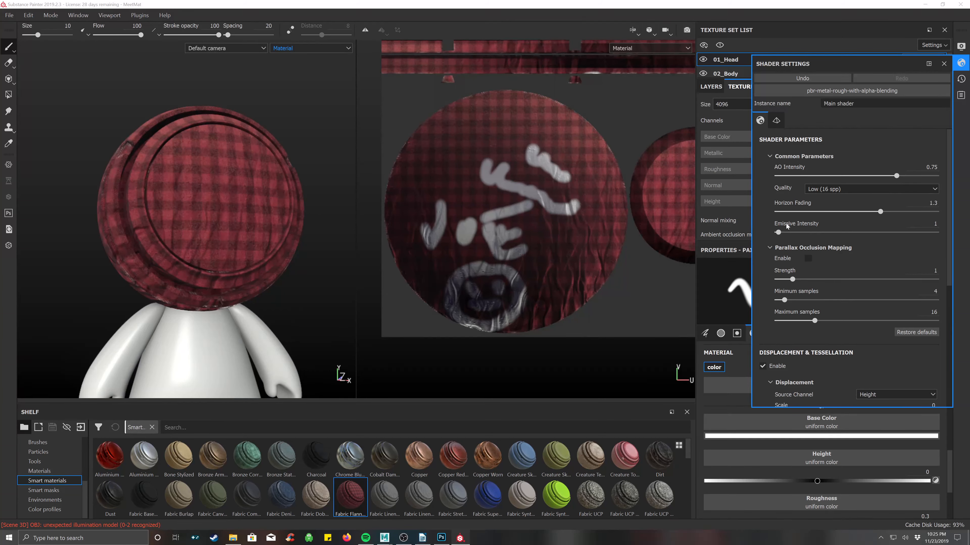
# - Raise the main shader's emissive intensity to about 62.42 and close the shader settings
pyautogui.moveTo(779, 235); pyautogui.dragTo(877, 237)
pyautogui.click(963, 138)
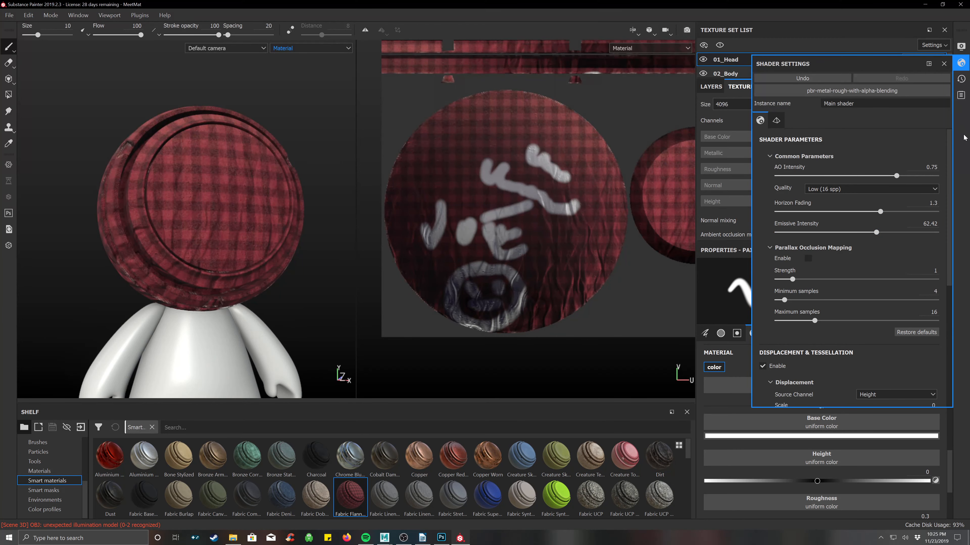
pyautogui.click(942, 63)
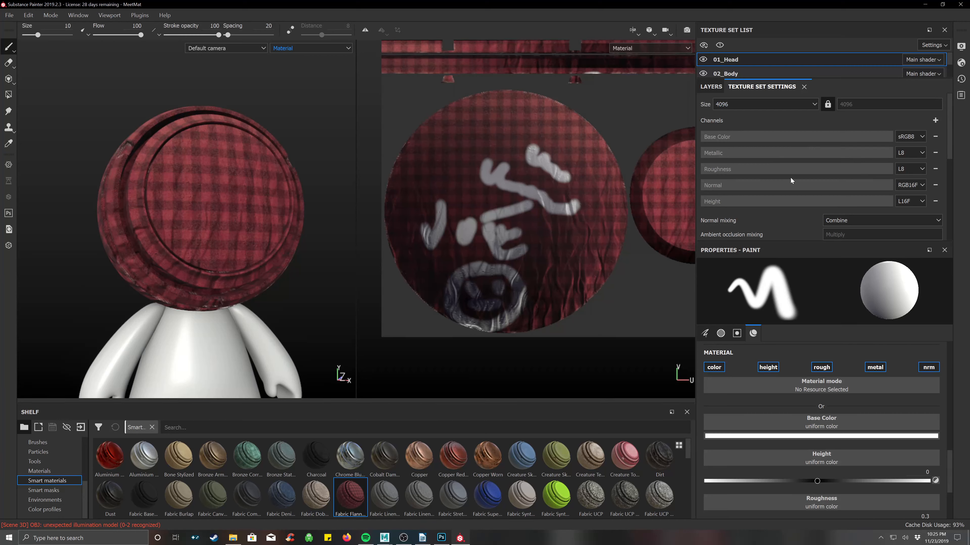
# - Add Opacity and Emissive channels to the head's texture set
pyautogui.click(935, 121)
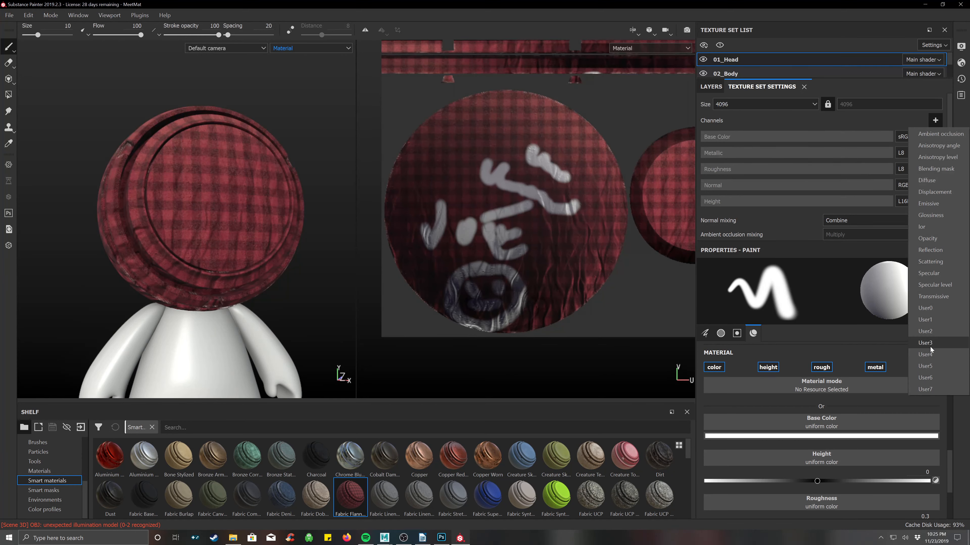
pyautogui.click(938, 239)
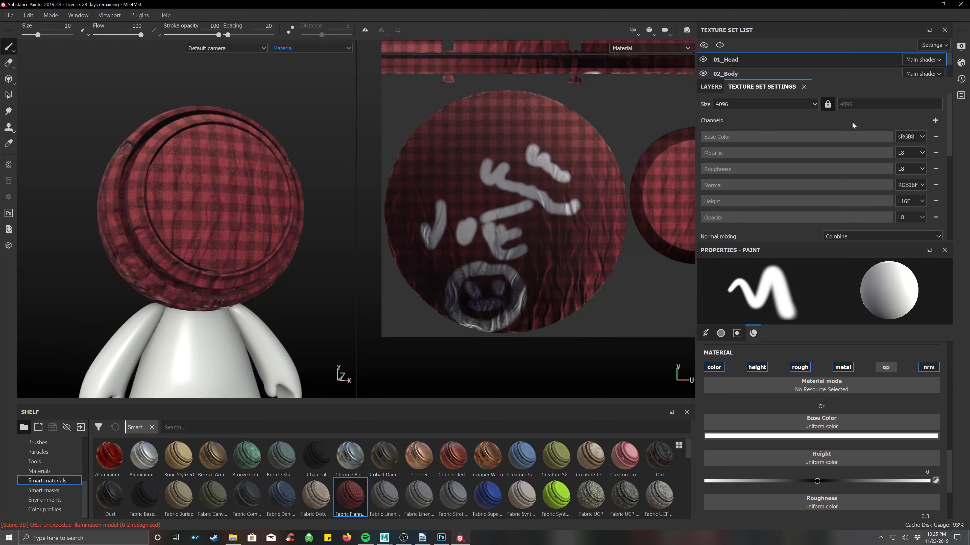
pyautogui.click(934, 121)
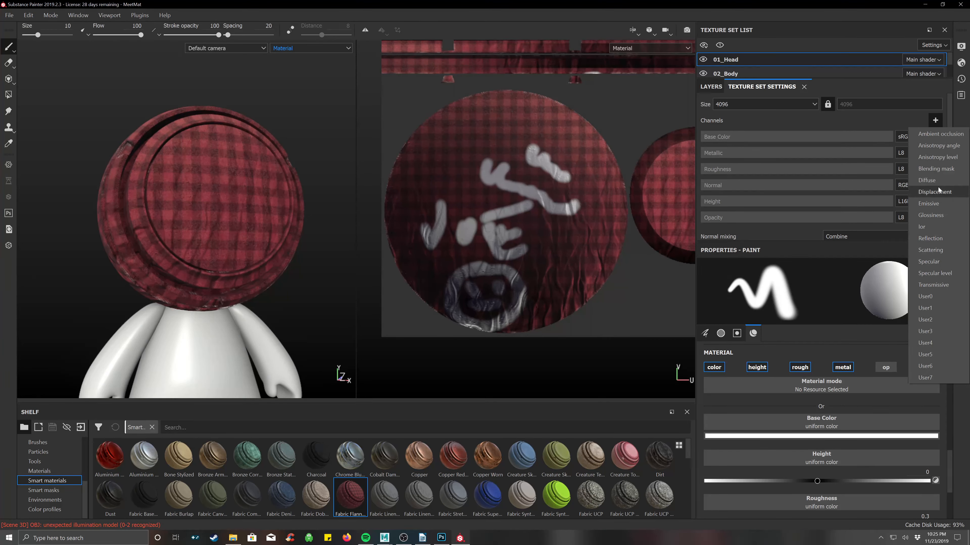
pyautogui.click(945, 203)
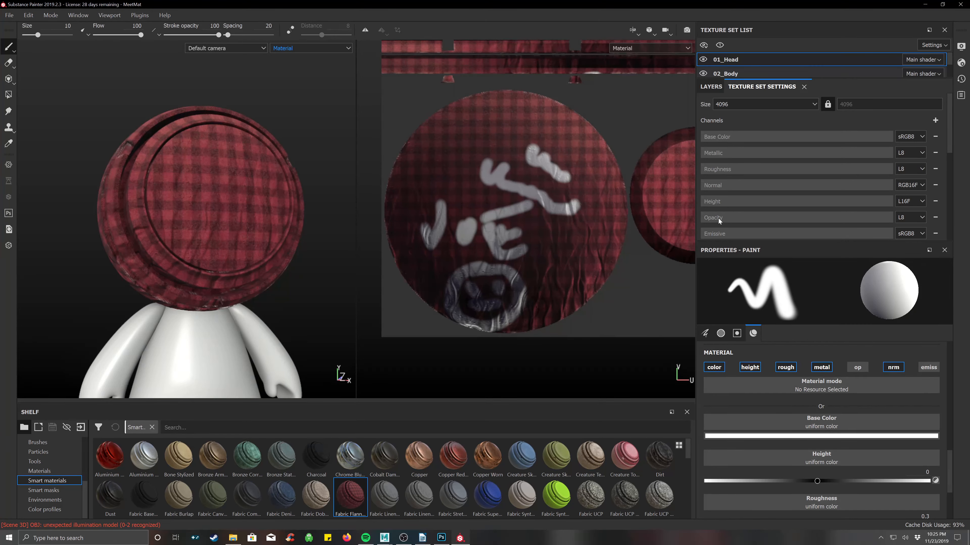
# - Delete the Fabric Flannel Tartan folder and the painted Layer 1 from the head's layer stack
pyautogui.click(710, 86)
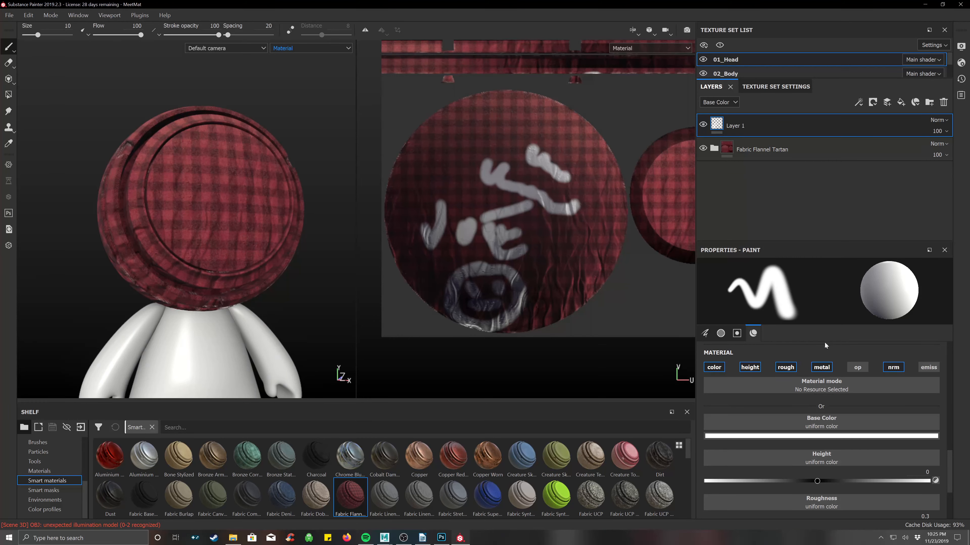
pyautogui.click(712, 140)
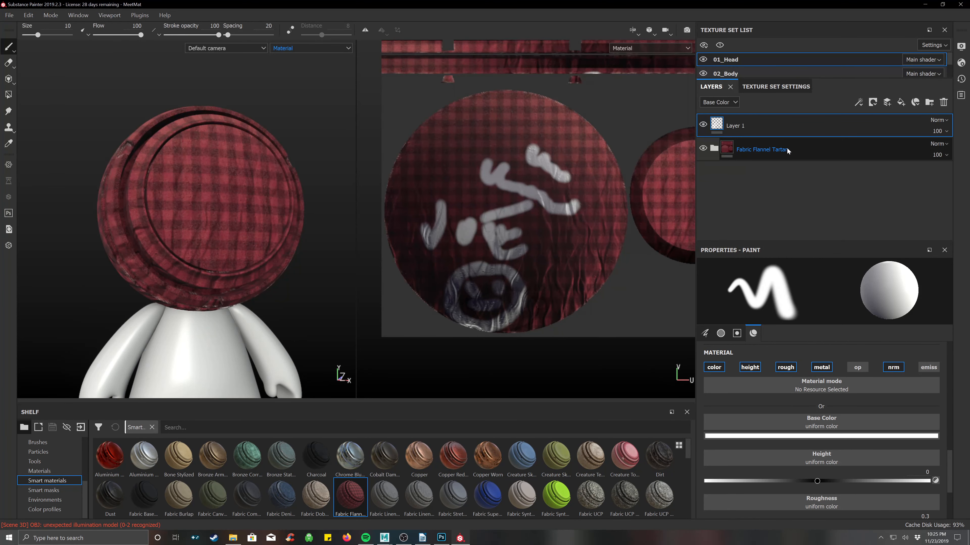
pyautogui.click(944, 103)
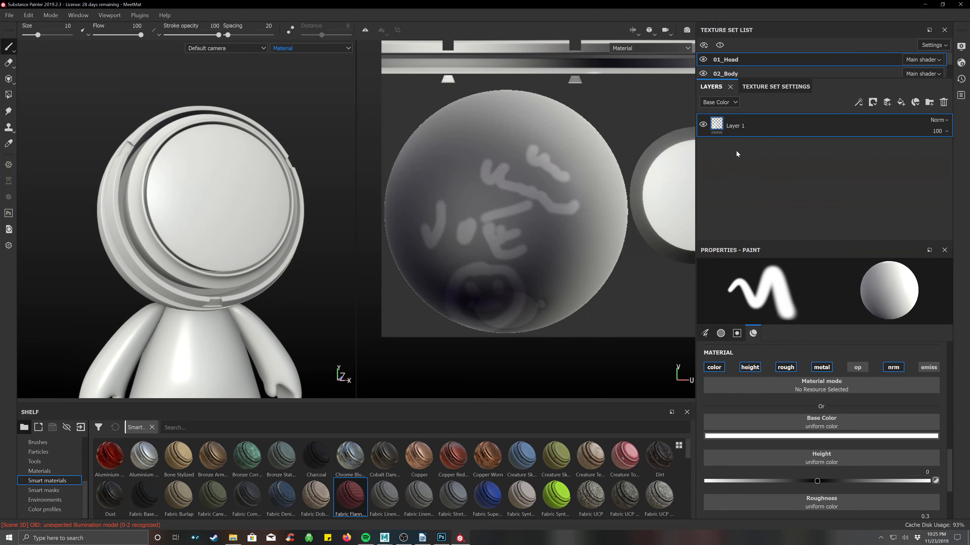
pyautogui.click(943, 103)
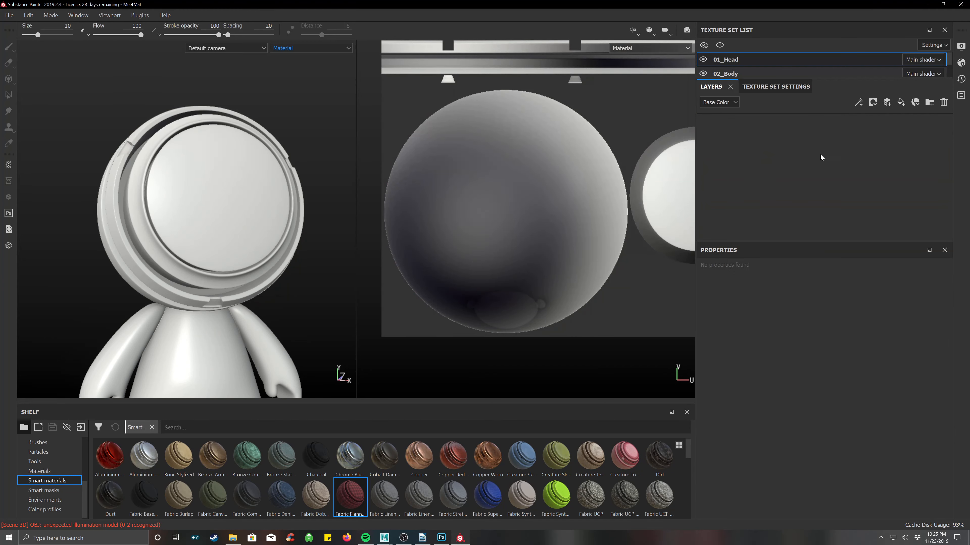
# - Add a new paint layer to the head and restrict its brush material to the opacity channel only
pyautogui.click(887, 103)
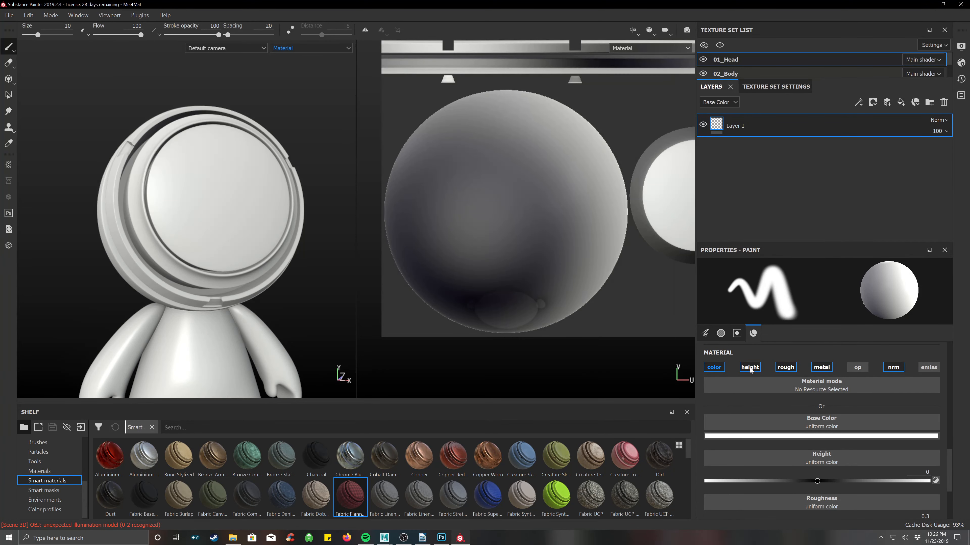
pyautogui.click(788, 369)
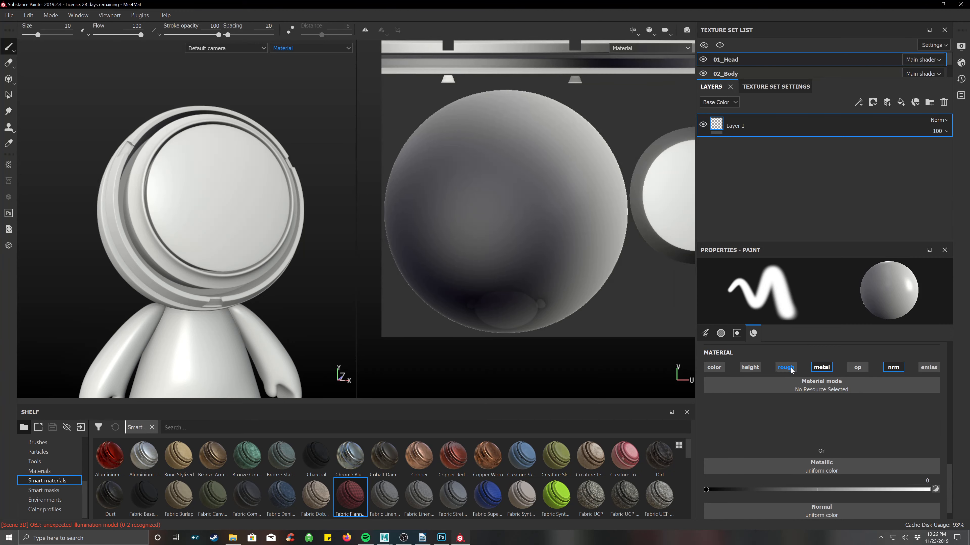
pyautogui.click(826, 368)
pyautogui.click(859, 368)
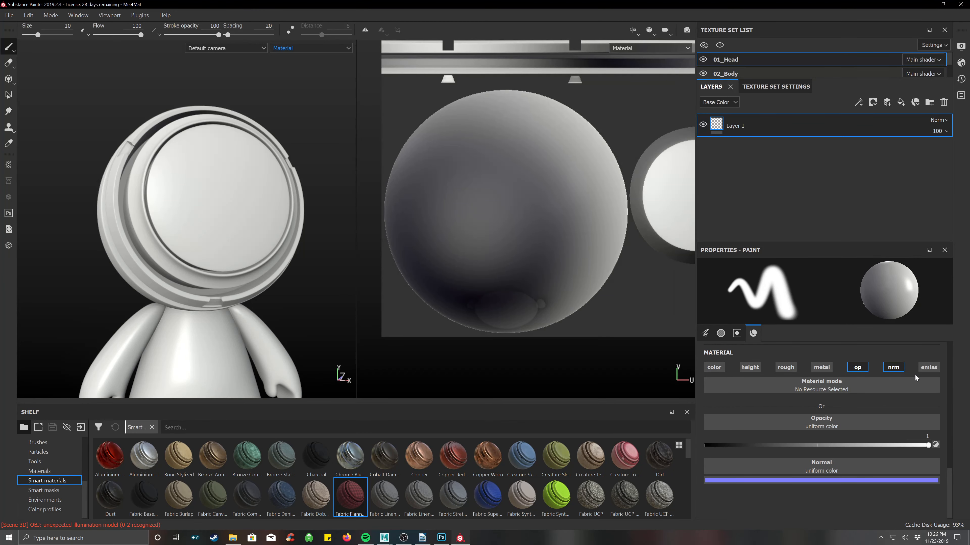
pyautogui.click(896, 369)
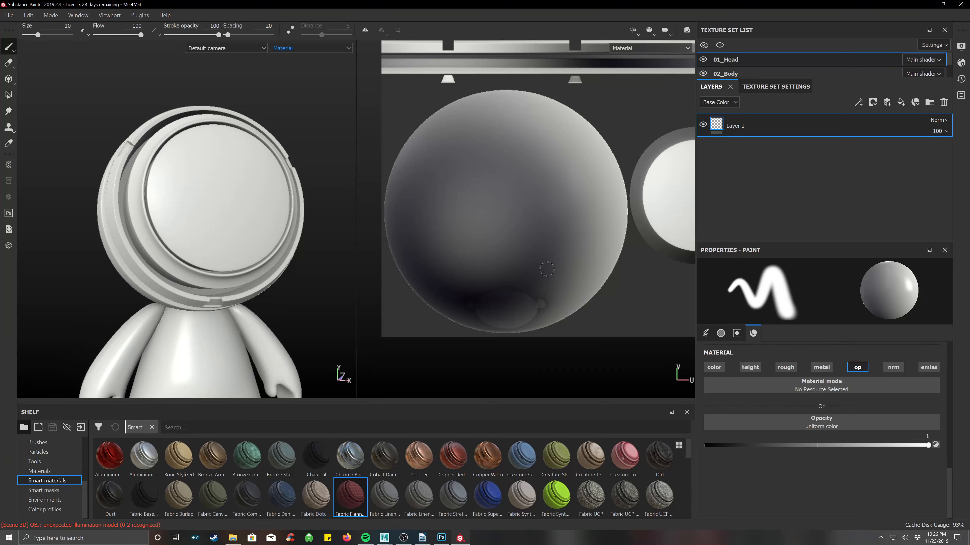
# - Set the brush material's opacity to 0 and fill the visor disc's UV island with white using Polygon Fill in UV chunk mode
pyautogui.moveTo(928, 445); pyautogui.dragTo(672, 452)
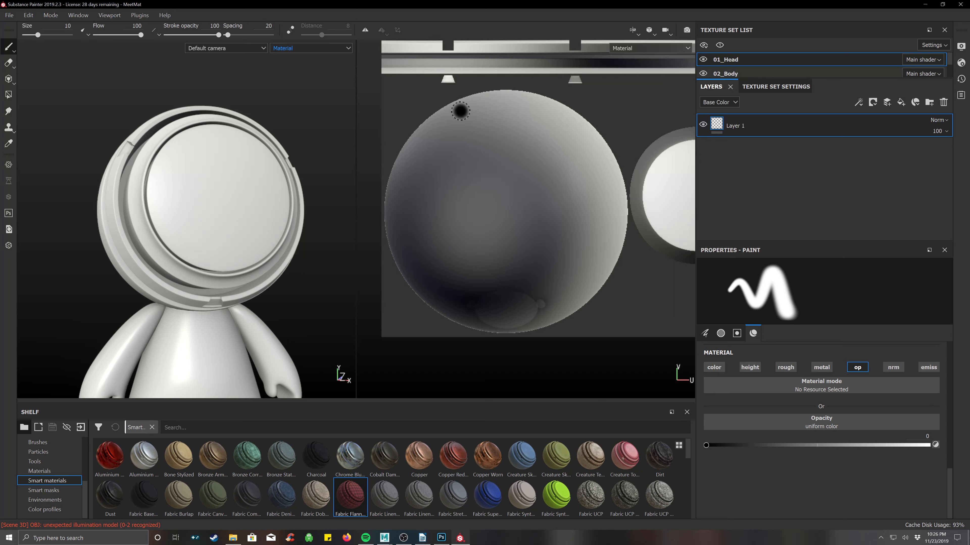
pyautogui.moveTo(580, 288); pyautogui.dragTo(444, 299, button='middle')
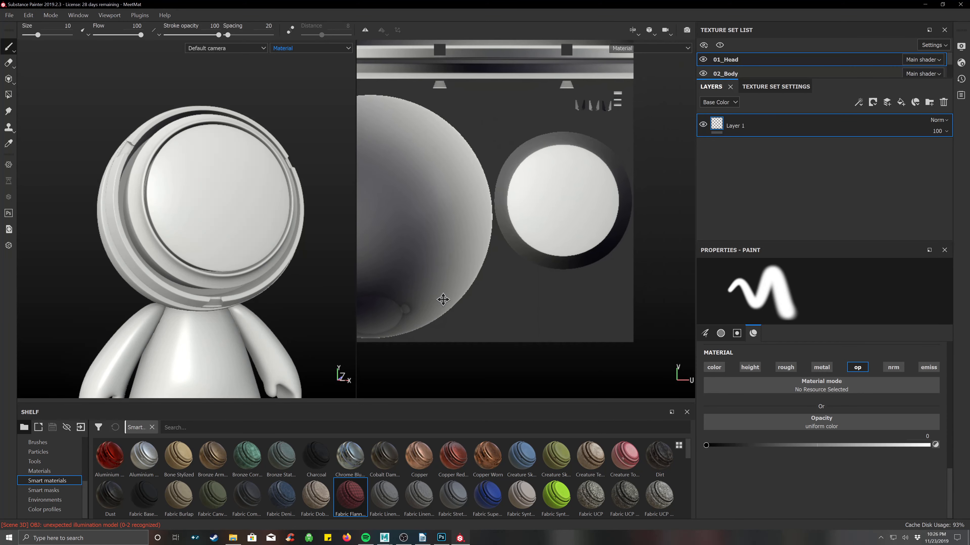
pyautogui.keyDown('alt'); pyautogui.moveTo(564, 264); pyautogui.dragTo(557, 267); pyautogui.keyUp('alt')
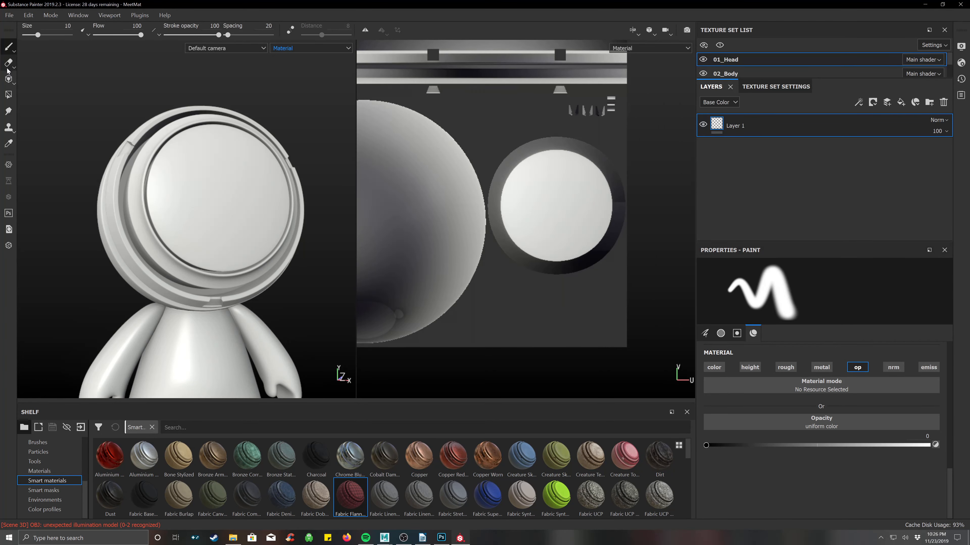
pyautogui.click(9, 95)
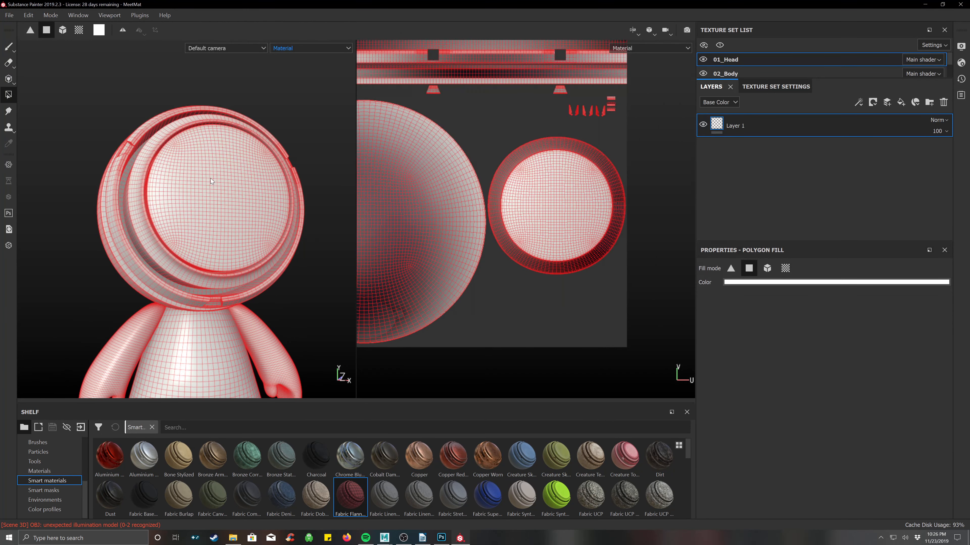
pyautogui.click(786, 269)
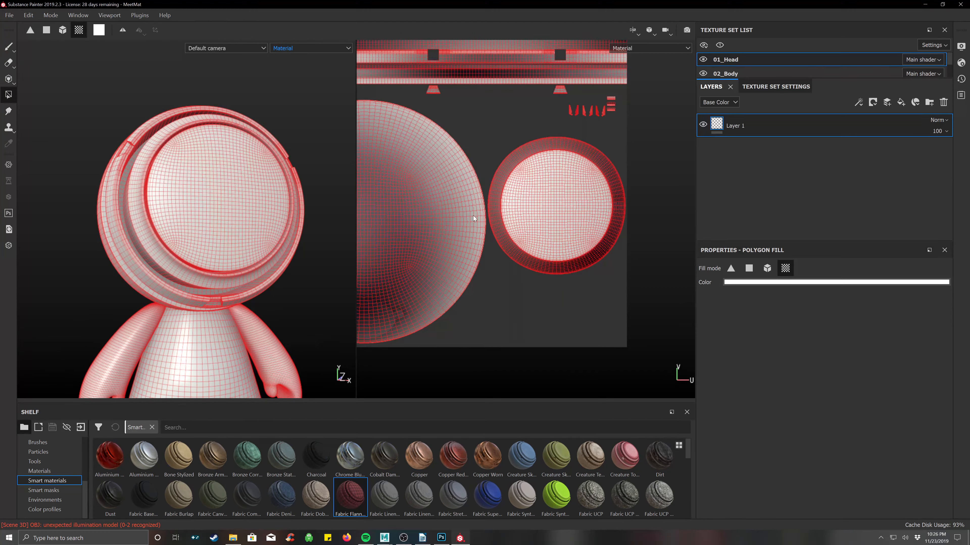
pyautogui.click(250, 206)
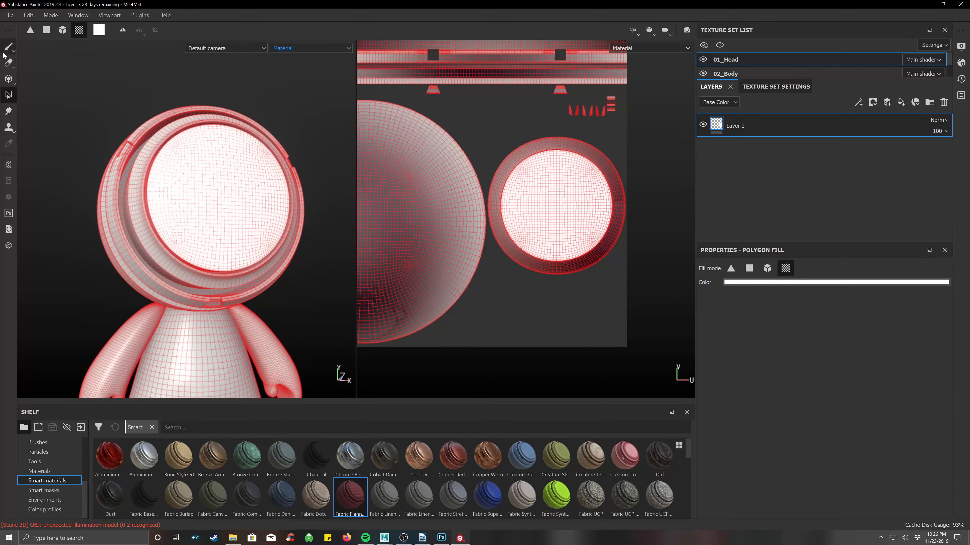
pyautogui.click(10, 49)
# - Paint over the whole visor disc in the UV view with the brush material's opacity at 0
pyautogui.moveTo(293, 210)
pyautogui.keyDown('alt'); pyautogui.mouseDown()
pyautogui.moveTo(279, 223)
pyautogui.moveTo(285, 243)
pyautogui.mouseUp(); pyautogui.keyUp('alt')
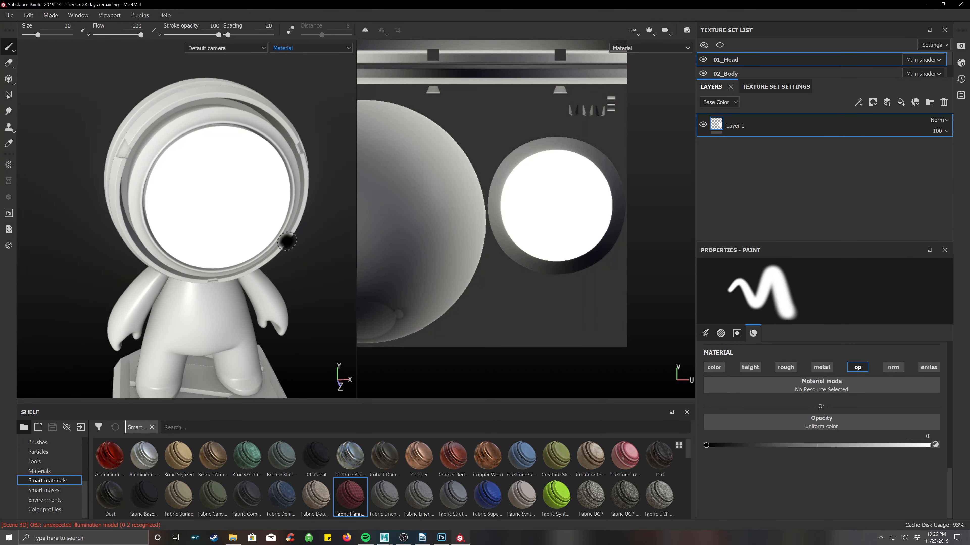
pyautogui.keyDown('alt'); pyautogui.moveTo(311, 231); pyautogui.dragTo(308, 245, button='middle'); pyautogui.keyUp('alt')
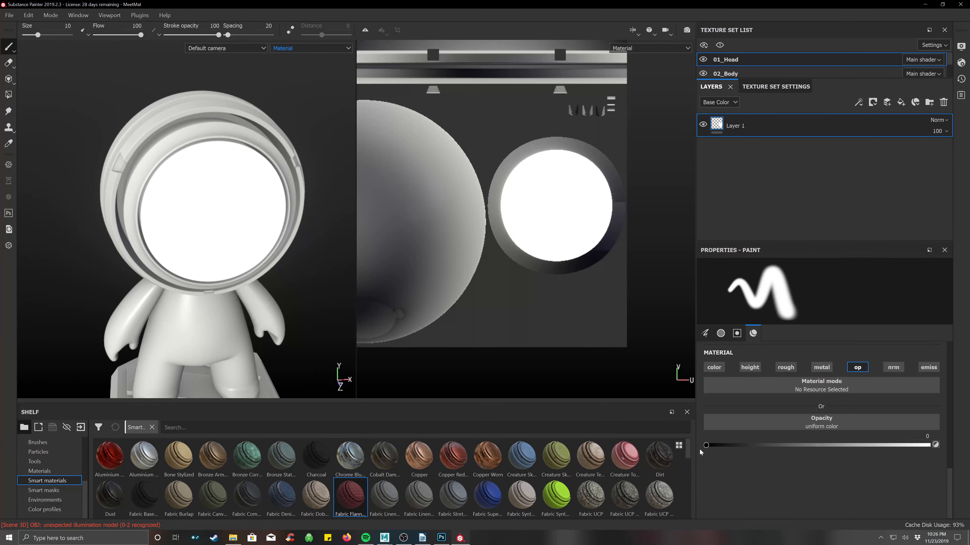
pyautogui.moveTo(706, 447); pyautogui.dragTo(660, 447)
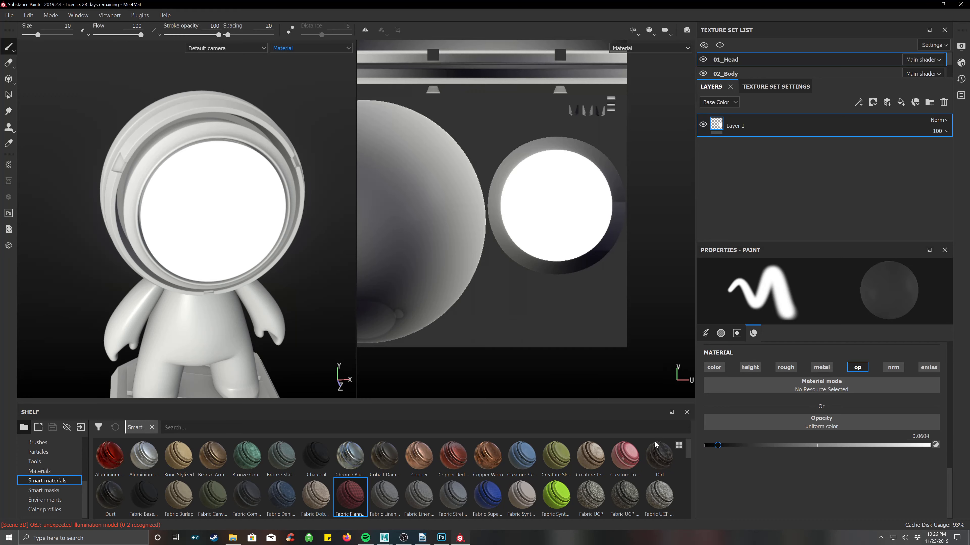
pyautogui.moveTo(528, 176)
pyautogui.mouseDown()
pyautogui.moveTo(547, 195)
pyautogui.moveTo(541, 173)
pyautogui.moveTo(517, 188)
pyautogui.moveTo(520, 157)
pyautogui.moveTo(542, 148)
pyautogui.moveTo(605, 171)
pyautogui.mouseUp()
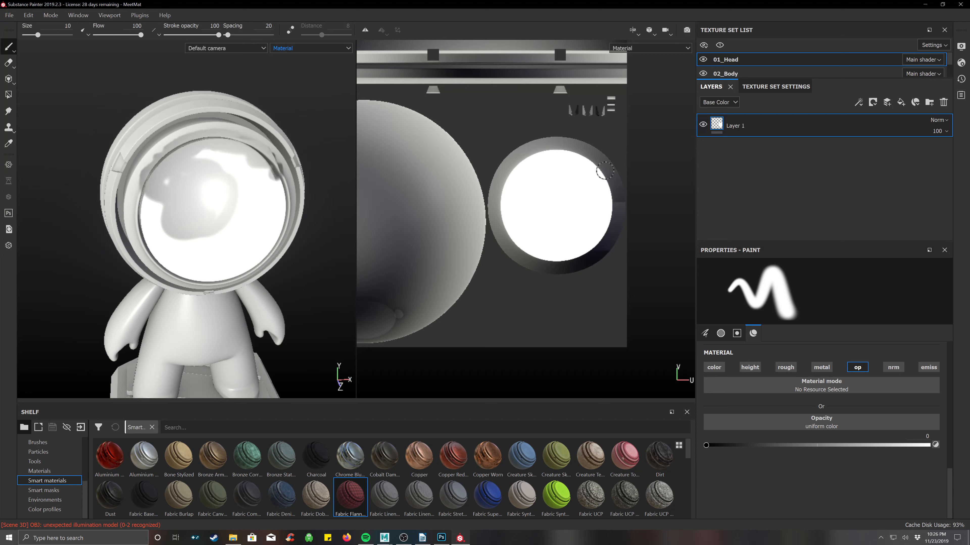
pyautogui.moveTo(615, 217)
pyautogui.mouseDown()
pyautogui.moveTo(589, 249)
pyautogui.moveTo(605, 221)
pyautogui.moveTo(605, 179)
pyautogui.moveTo(581, 125)
pyautogui.moveTo(557, 250)
pyautogui.moveTo(531, 249)
pyautogui.moveTo(502, 188)
pyautogui.mouseUp()
pyautogui.moveTo(533, 254)
pyautogui.mouseDown()
pyautogui.moveTo(560, 255)
pyautogui.moveTo(548, 241)
pyautogui.moveTo(567, 245)
pyautogui.moveTo(570, 219)
pyautogui.moveTo(599, 191)
pyautogui.moveTo(558, 153)
pyautogui.mouseUp()
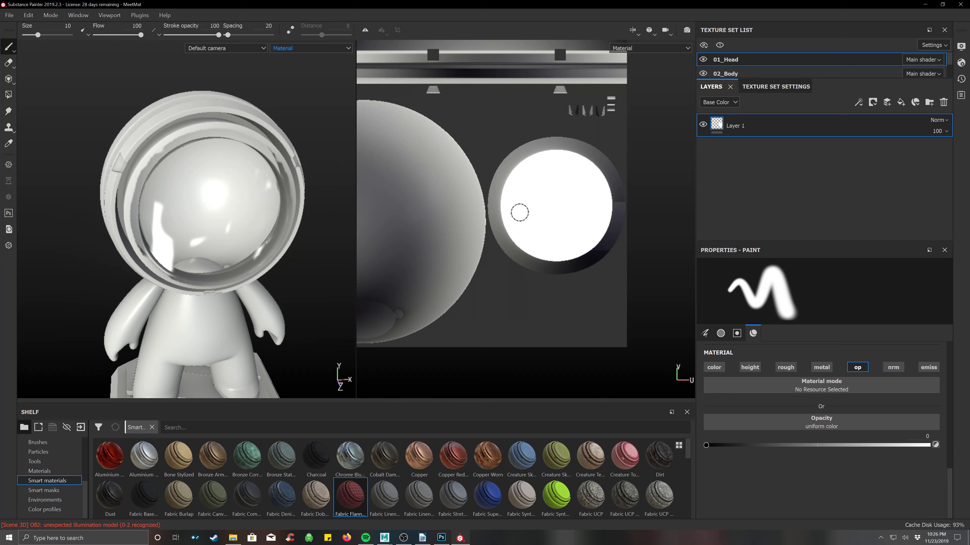
pyautogui.moveTo(520, 212)
pyautogui.mouseDown()
pyautogui.moveTo(499, 200)
pyautogui.moveTo(531, 251)
pyautogui.mouseUp()
pyautogui.moveTo(570, 195); pyautogui.dragTo(582, 179)
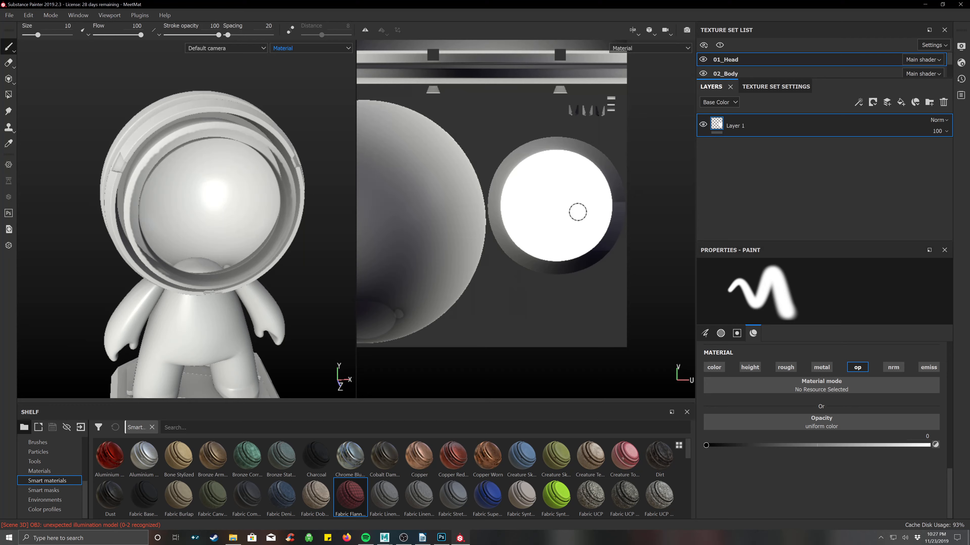
# - Set the brush material's opacity to 0.0492 and paint over the visor disc and its surrounding rim in the UV view
pyautogui.keyDown('alt'); pyautogui.moveTo(260, 227); pyautogui.dragTo(285, 240); pyautogui.keyUp('alt')
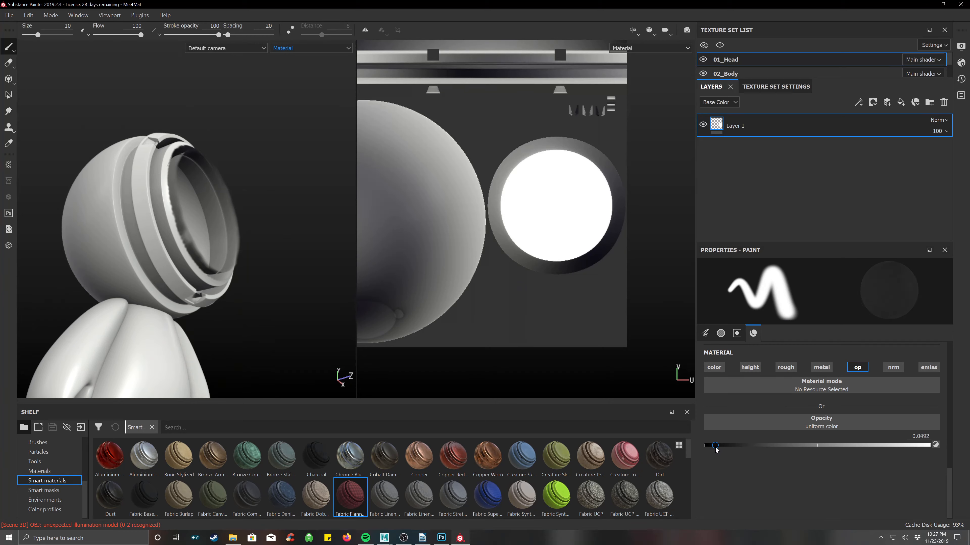
pyautogui.moveTo(543, 158)
pyautogui.mouseDown()
pyautogui.moveTo(558, 186)
pyautogui.moveTo(531, 208)
pyautogui.moveTo(526, 183)
pyautogui.mouseUp()
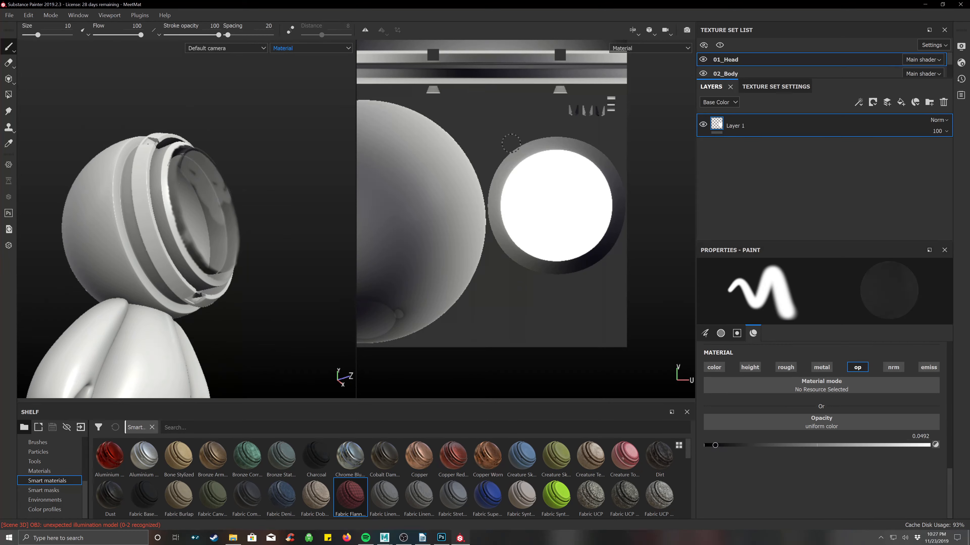
pyautogui.moveTo(590, 260)
pyautogui.mouseDown()
pyautogui.moveTo(526, 256)
pyautogui.moveTo(506, 216)
pyautogui.moveTo(493, 221)
pyautogui.moveTo(559, 223)
pyautogui.moveTo(548, 188)
pyautogui.mouseUp()
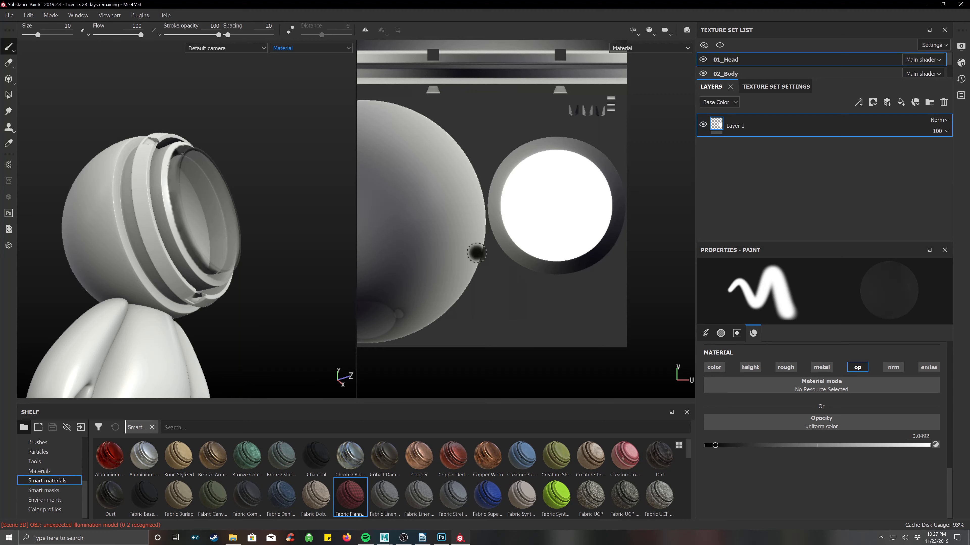
pyautogui.moveTo(246, 126)
pyautogui.keyDown('alt'); pyautogui.mouseDown()
pyautogui.moveTo(262, 214)
pyautogui.moveTo(183, 229)
pyautogui.moveTo(60, 153)
pyautogui.moveTo(248, 175)
pyautogui.moveTo(113, 169)
pyautogui.moveTo(288, 38)
pyautogui.moveTo(346, 193)
pyautogui.moveTo(232, 173)
pyautogui.moveTo(316, 191)
pyautogui.moveTo(324, 215)
pyautogui.moveTo(314, 208)
pyautogui.mouseUp(); pyautogui.keyUp('alt')
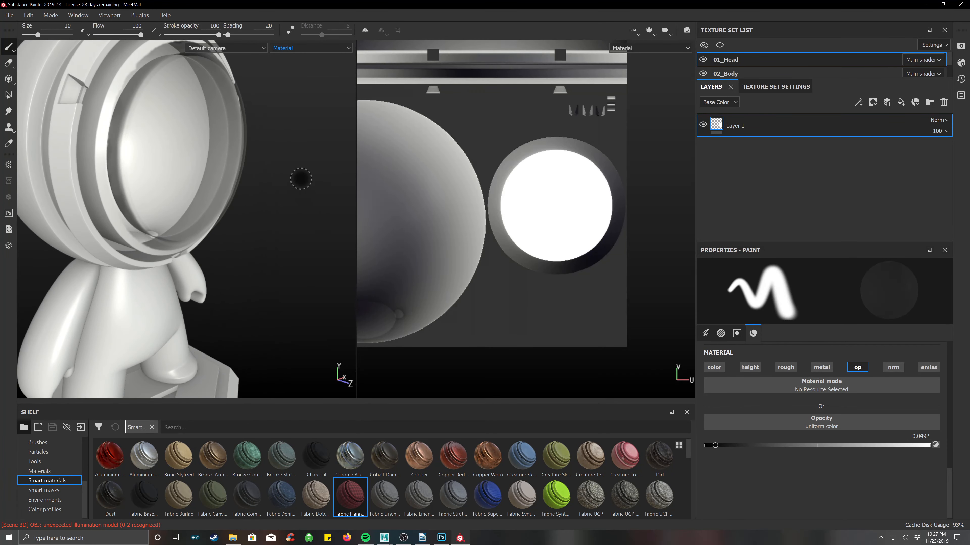
pyautogui.keyDown('alt'); pyautogui.moveTo(301, 178); pyautogui.dragTo(336, 244, button='middle'); pyautogui.keyUp('alt')
pyautogui.keyDown('alt'); pyautogui.moveTo(336, 245); pyautogui.dragTo(307, 168); pyautogui.keyUp('alt')
pyautogui.keyDown('alt'); pyautogui.moveTo(307, 168); pyautogui.dragTo(313, 186, button='middle'); pyautogui.keyUp('alt')
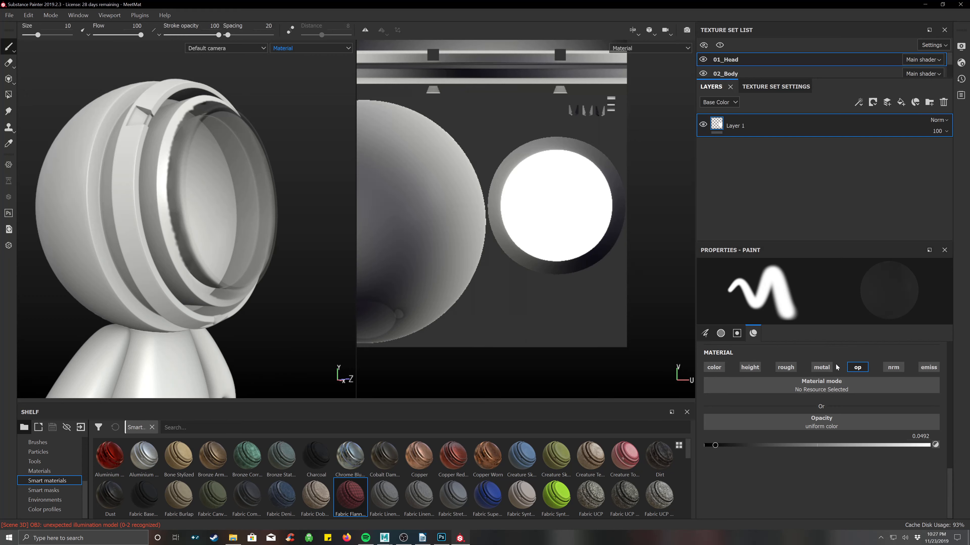
# - Enable the brush's color channel with a black base color and paint over the entire visor disc and its rim
pyautogui.click(713, 368)
pyautogui.click(811, 436)
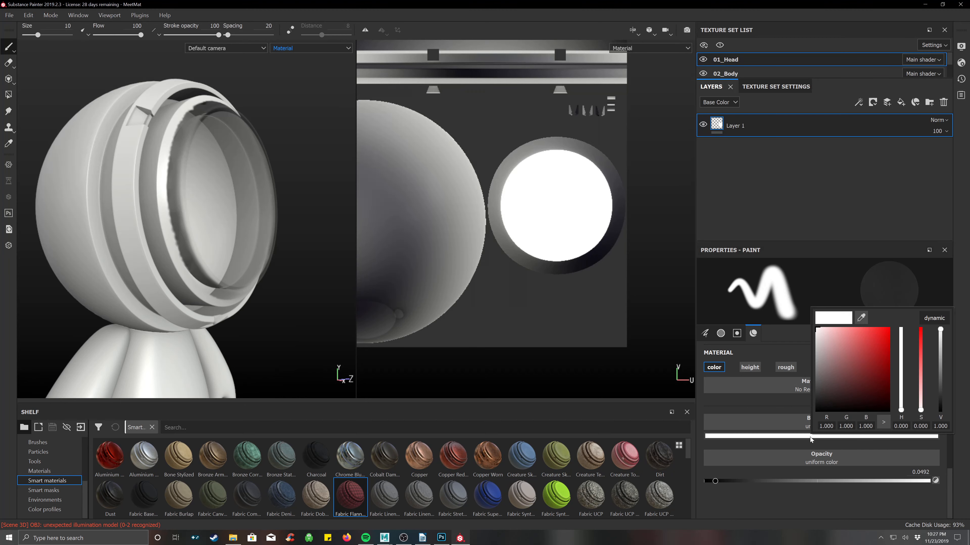
pyautogui.moveTo(842, 384); pyautogui.dragTo(910, 425)
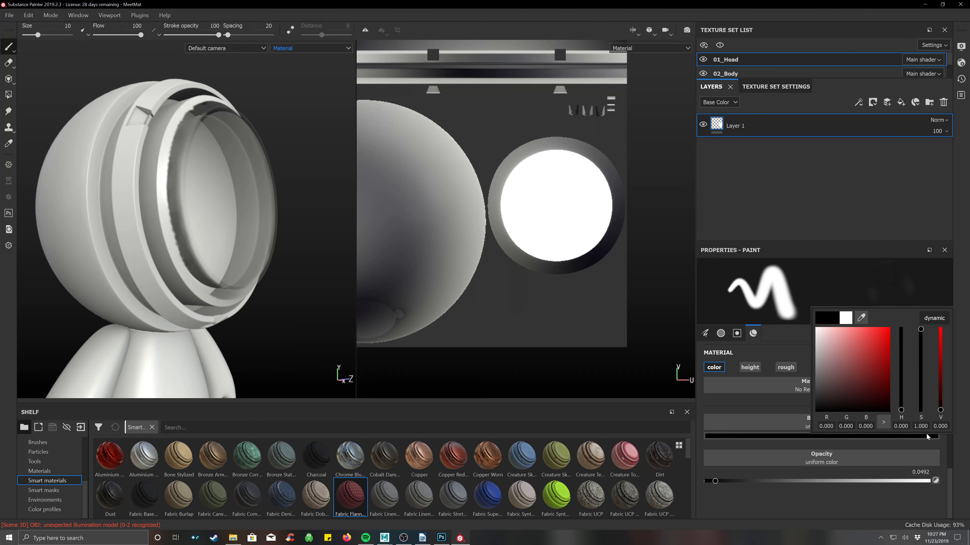
pyautogui.click(750, 402)
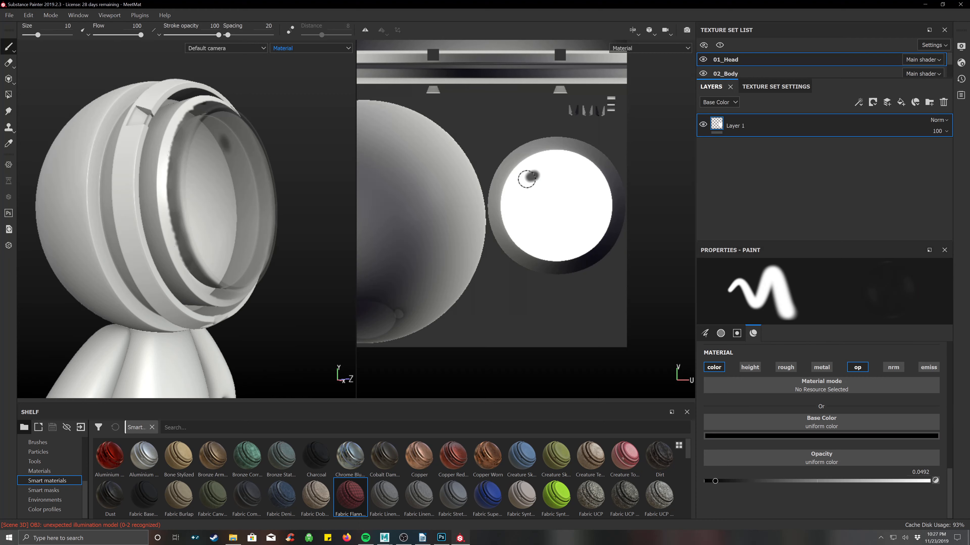
pyautogui.moveTo(526, 173)
pyautogui.mouseDown()
pyautogui.moveTo(539, 175)
pyautogui.moveTo(516, 168)
pyautogui.moveTo(546, 151)
pyautogui.moveTo(521, 150)
pyautogui.moveTo(586, 145)
pyautogui.moveTo(620, 163)
pyautogui.moveTo(626, 196)
pyautogui.moveTo(569, 275)
pyautogui.moveTo(534, 264)
pyautogui.moveTo(578, 251)
pyautogui.moveTo(535, 239)
pyautogui.moveTo(594, 253)
pyautogui.moveTo(573, 210)
pyautogui.moveTo(542, 241)
pyautogui.moveTo(550, 193)
pyautogui.moveTo(567, 186)
pyautogui.moveTo(506, 173)
pyautogui.moveTo(493, 197)
pyautogui.mouseUp()
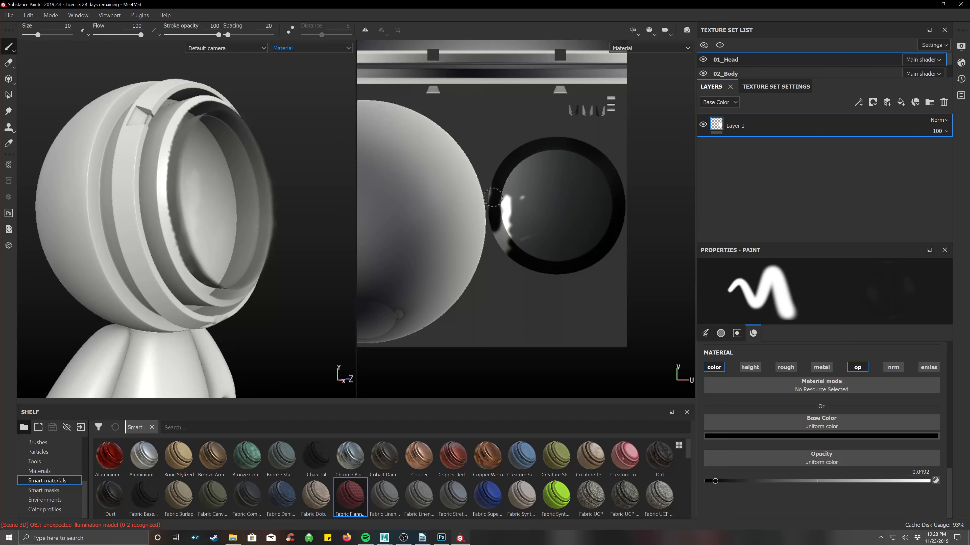
pyautogui.moveTo(506, 273); pyautogui.dragTo(510, 207)
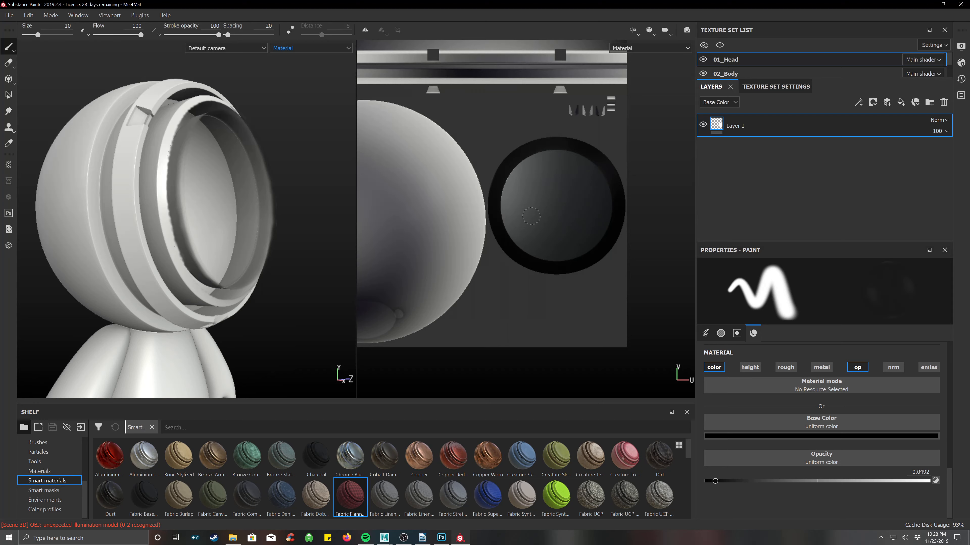
pyautogui.moveTo(301, 147)
pyautogui.keyDown('alt'); pyautogui.mouseDown()
pyautogui.moveTo(153, 129)
pyautogui.moveTo(264, 204)
pyautogui.moveTo(205, 193)
pyautogui.moveTo(210, 178)
pyautogui.moveTo(244, 217)
pyautogui.moveTo(305, 237)
pyautogui.mouseUp(); pyautogui.keyUp('alt')
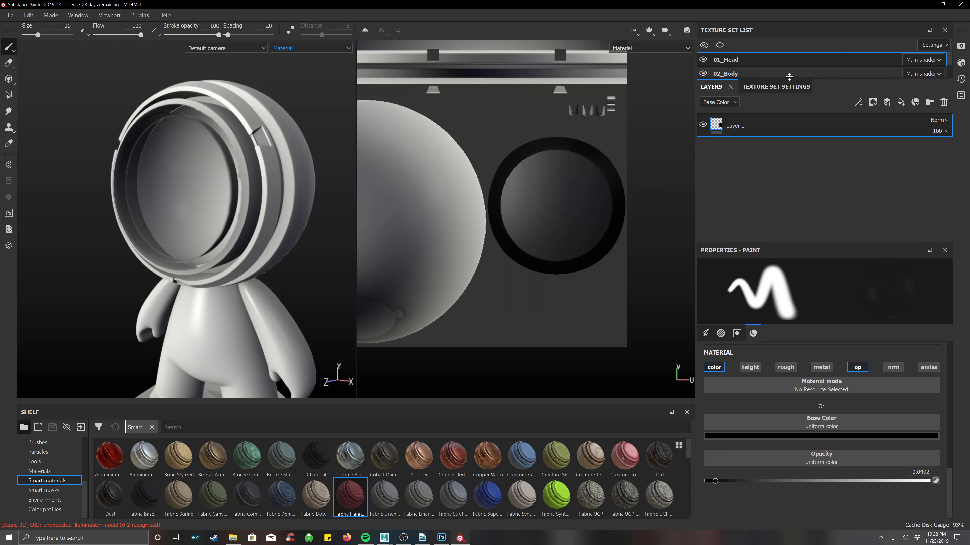
# - Add an Opacity channel to the 02_Body texture set
pyautogui.click(748, 73)
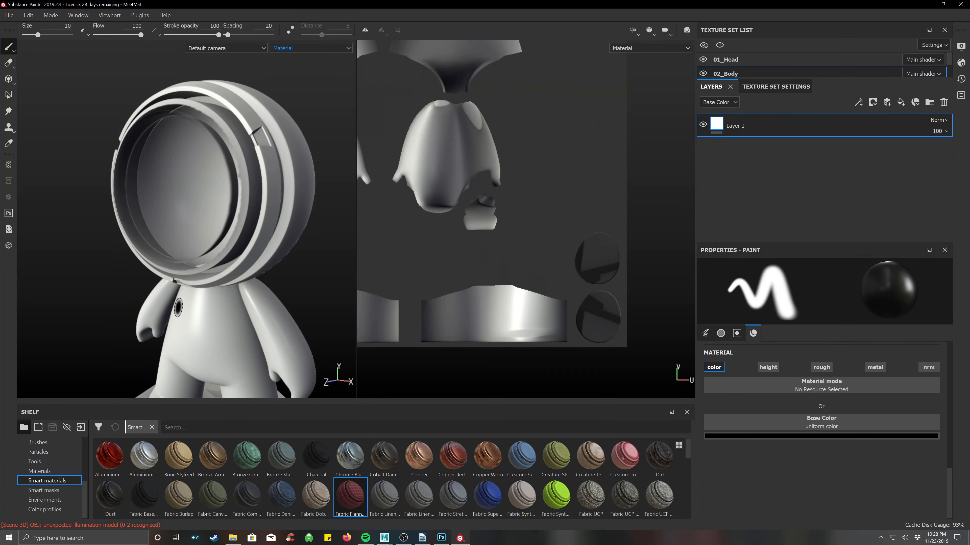
pyautogui.keyDown('alt'); pyautogui.moveTo(178, 308); pyautogui.dragTo(168, 215, button='middle'); pyautogui.keyUp('alt')
pyautogui.keyDown('alt'); pyautogui.moveTo(168, 216); pyautogui.dragTo(202, 219); pyautogui.keyUp('alt')
pyautogui.keyDown('alt'); pyautogui.moveTo(202, 220); pyautogui.dragTo(217, 244, button='middle'); pyautogui.keyUp('alt')
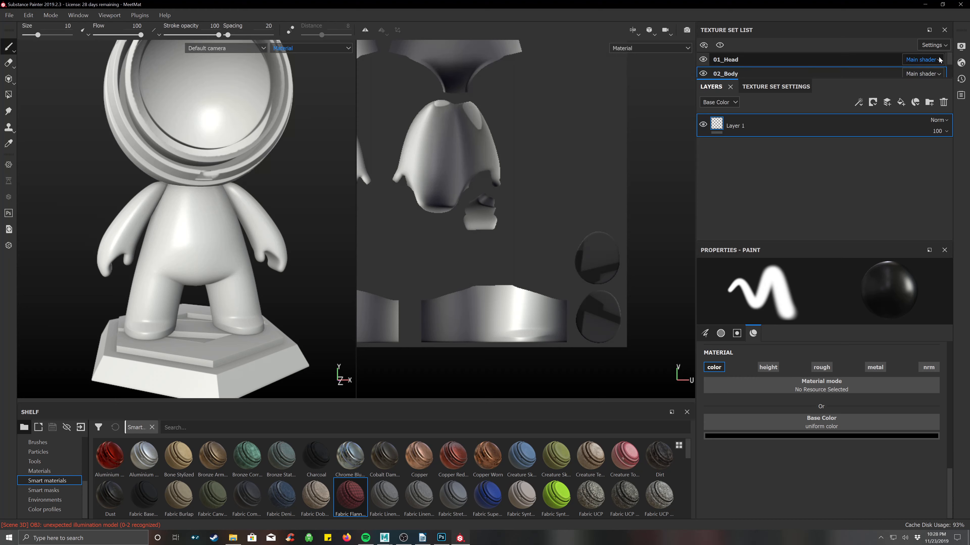
pyautogui.click(777, 88)
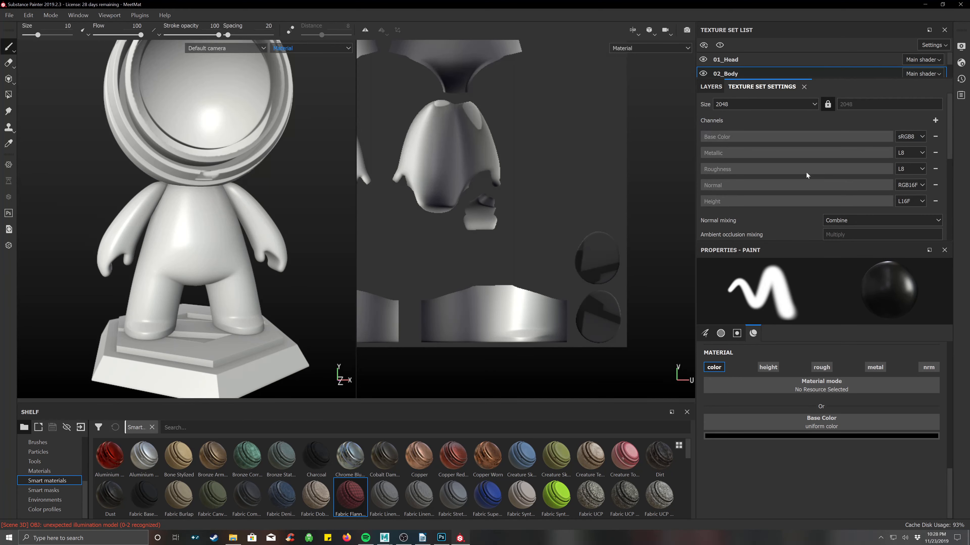
pyautogui.click(935, 121)
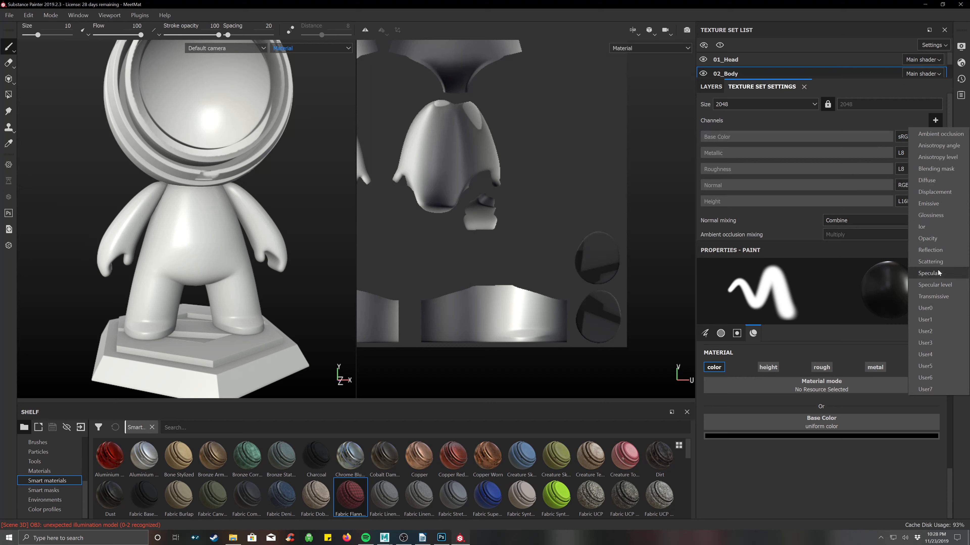
pyautogui.click(935, 238)
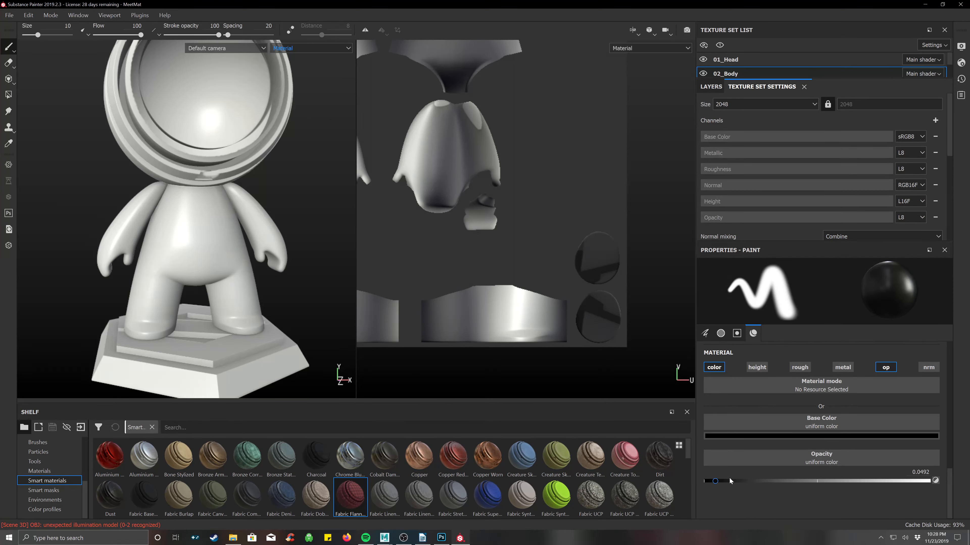
# - Set the brush material's opacity to 0.0515, enlarge the brush to 17.5, and paint a round see-through spot on the body's chest
pyautogui.moveTo(715, 482); pyautogui.dragTo(705, 482)
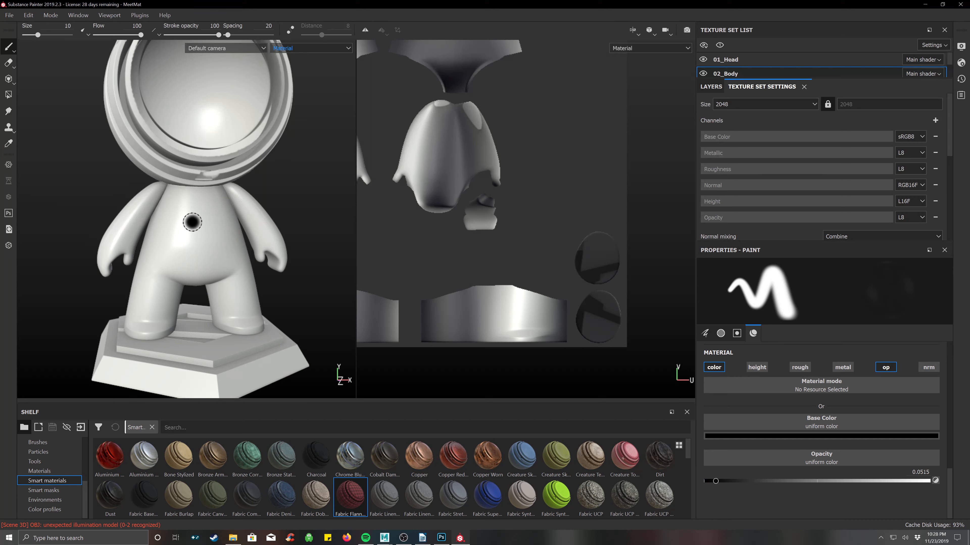
pyautogui.keyDown('ctrl'); pyautogui.moveTo(192, 222); pyautogui.dragTo(192, 222, button='right'); pyautogui.keyUp('ctrl')
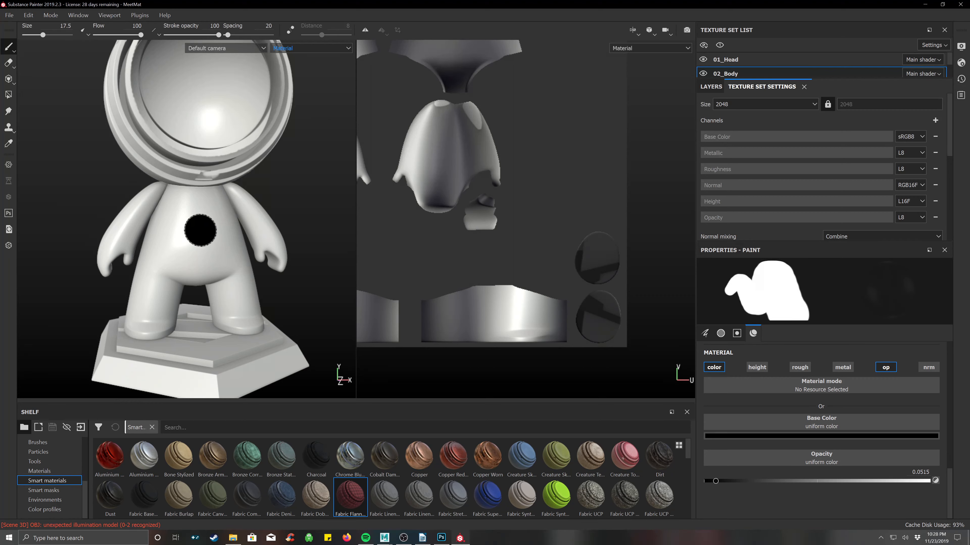
pyautogui.keyDown('alt'); pyautogui.moveTo(259, 281); pyautogui.dragTo(241, 272); pyautogui.keyUp('alt')
pyautogui.scroll(-5, 245, 285)
pyautogui.keyDown('alt'); pyautogui.moveTo(241, 272); pyautogui.dragTo(239, 223, button='middle'); pyautogui.keyUp('alt')
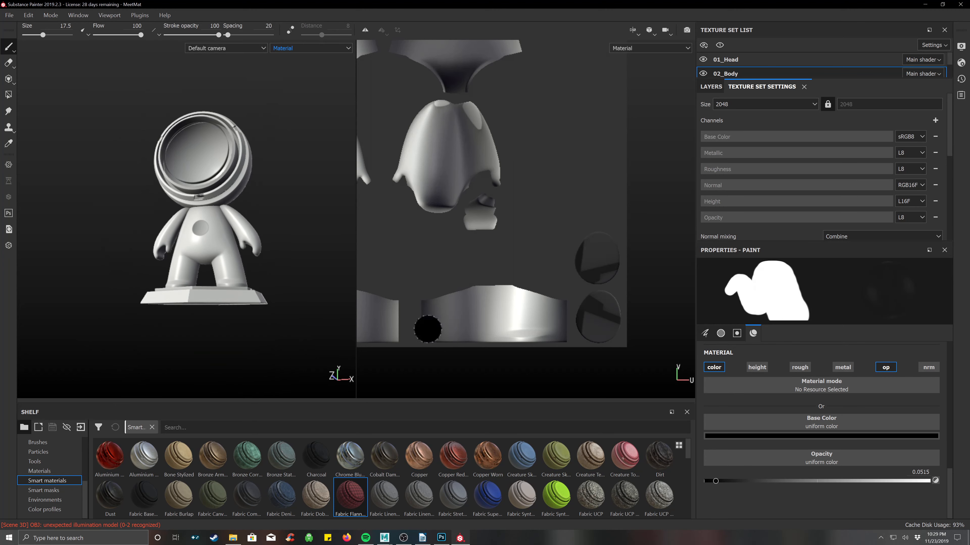
# - Add an Emissive channel to the 03_Base texture set
pyautogui.scroll(-1, 740, 69)
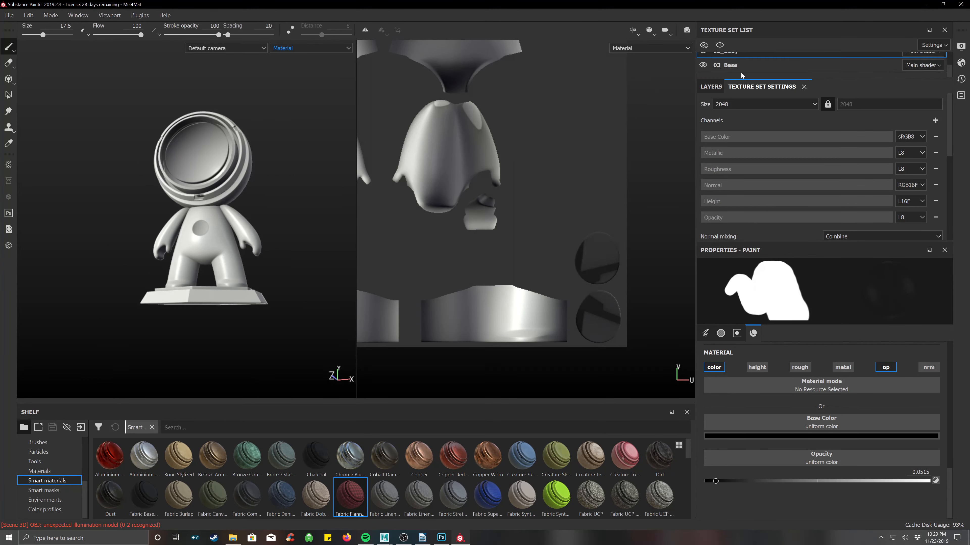
pyautogui.click(740, 65)
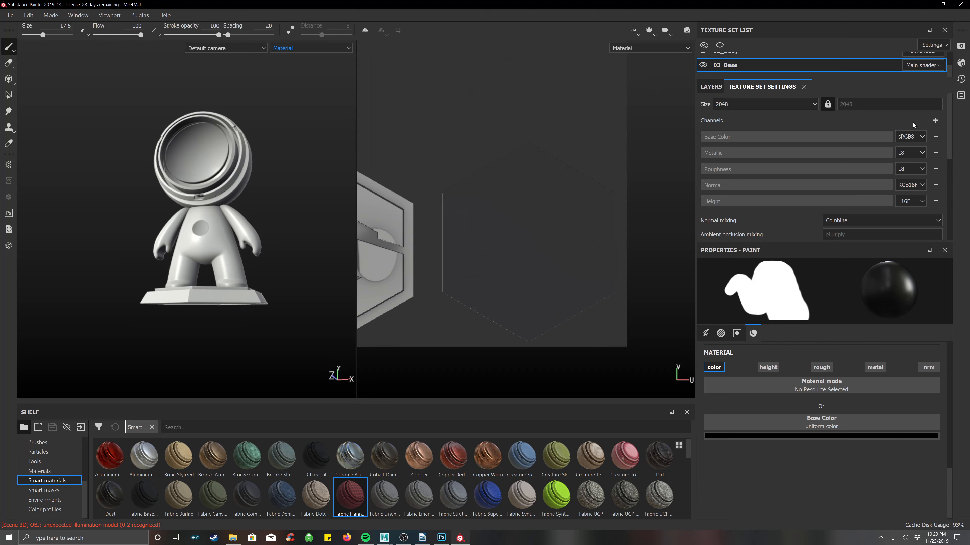
pyautogui.click(935, 121)
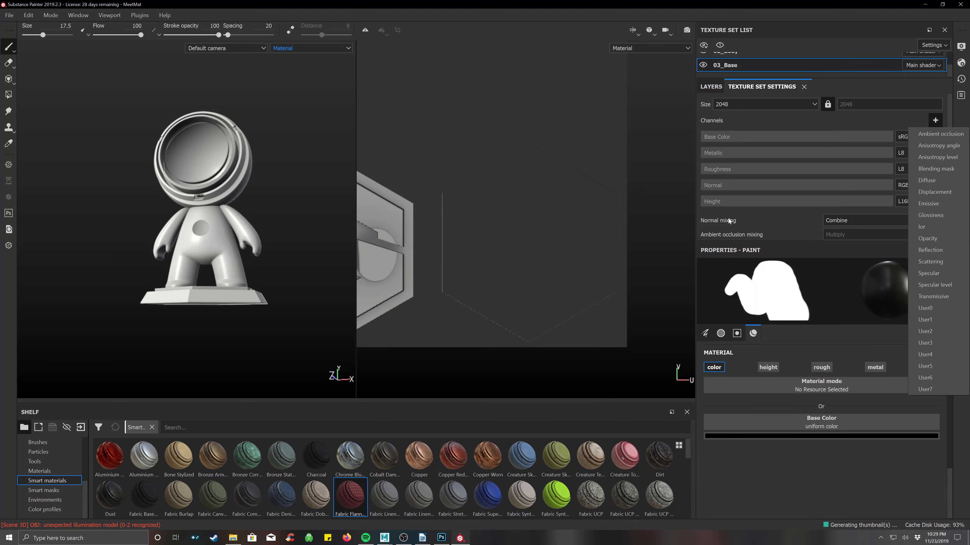
pyautogui.click(927, 207)
pyautogui.scroll(-4, 859, 184)
pyautogui.scroll(3, 744, 170)
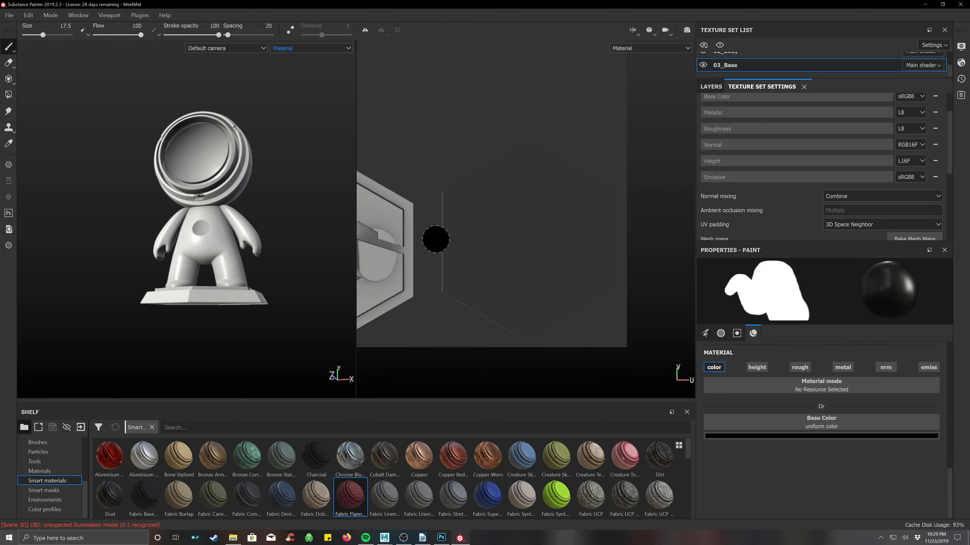
# - Limit the brush material to the color and emissive channels, with roughness, metallic and normal off
pyautogui.moveTo(433, 238); pyautogui.dragTo(567, 231, button='middle')
pyautogui.scroll(-1, 586, 220)
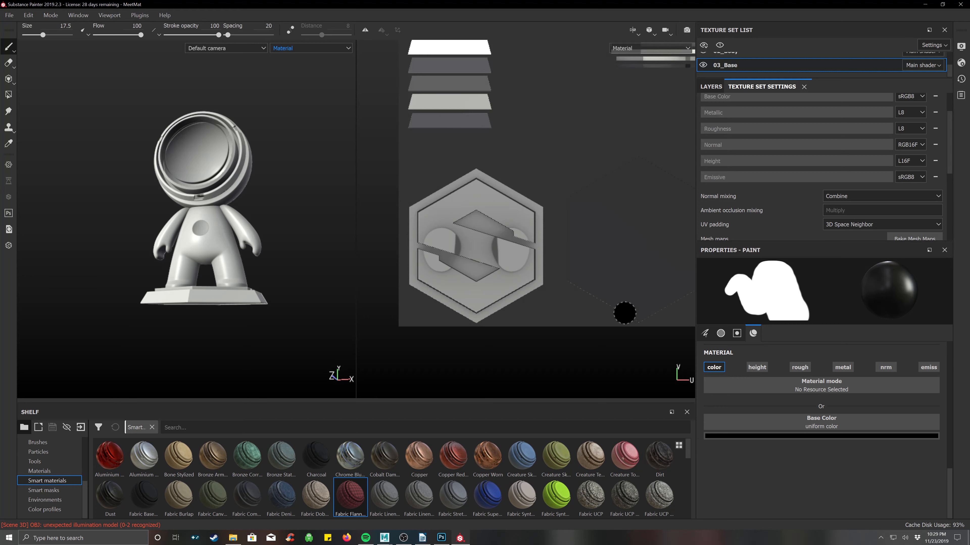
pyautogui.click(799, 368)
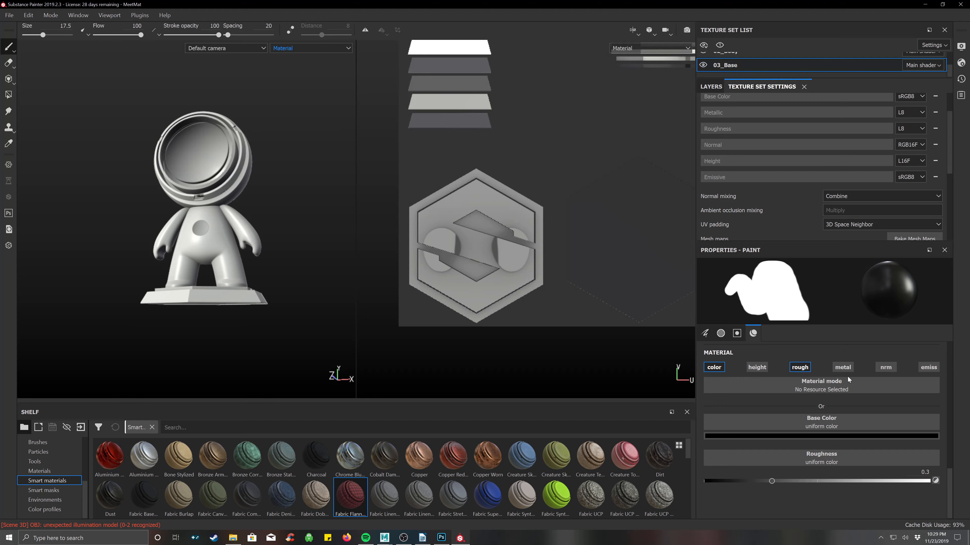
pyautogui.click(843, 368)
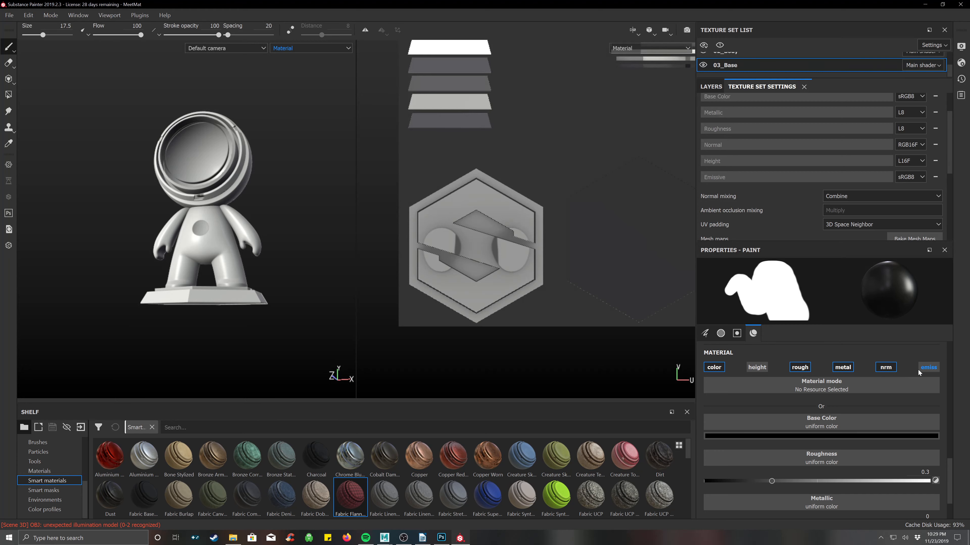
pyautogui.click(844, 367)
pyautogui.click(800, 368)
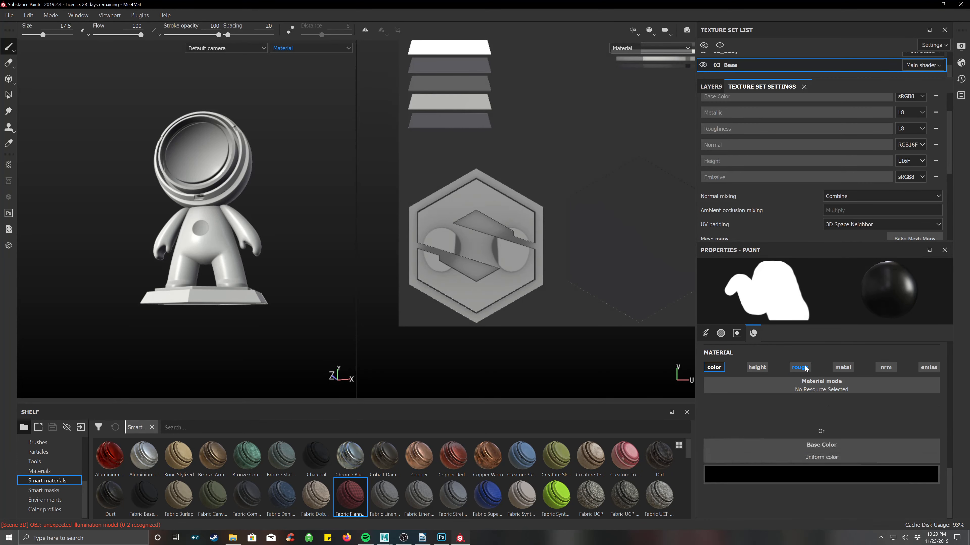
pyautogui.click(928, 368)
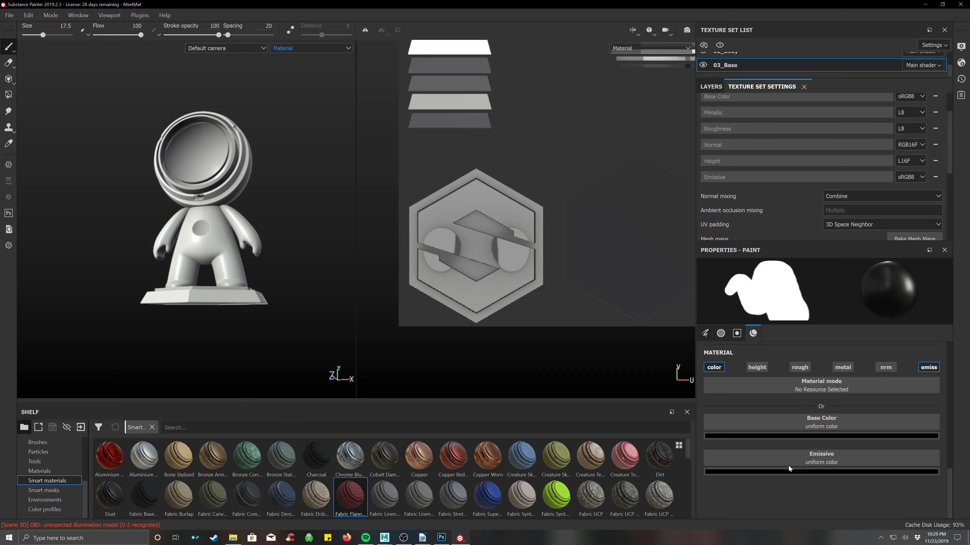
# - Set both the brush's base color and its emissive color to pure red
pyautogui.click(796, 470)
pyautogui.moveTo(865, 404); pyautogui.dragTo(924, 309)
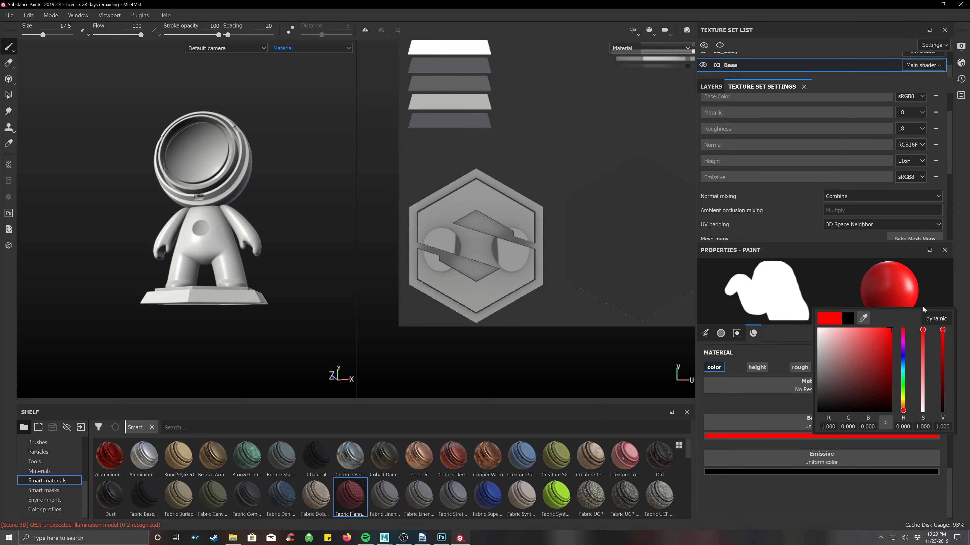
pyautogui.click(776, 399)
pyautogui.click(820, 472)
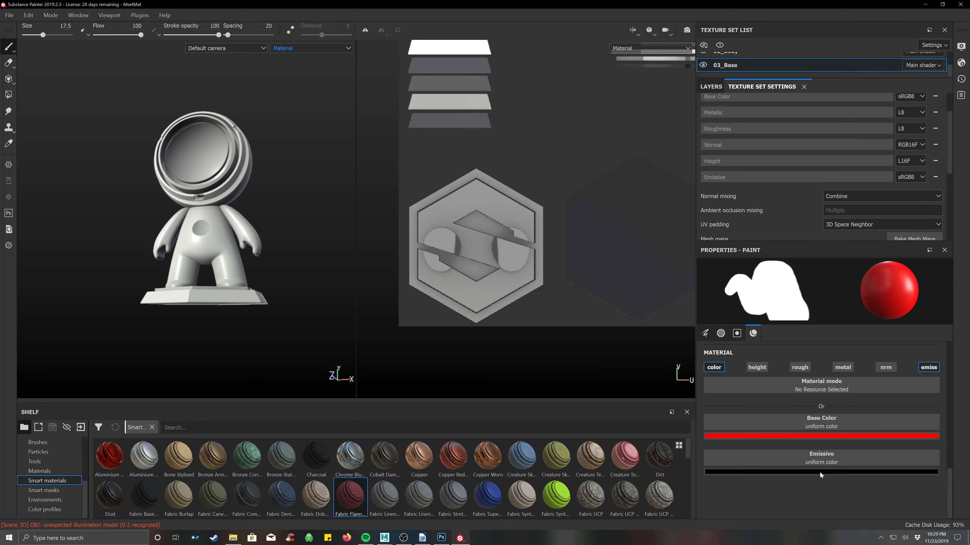
pyautogui.moveTo(874, 388); pyautogui.dragTo(949, 345)
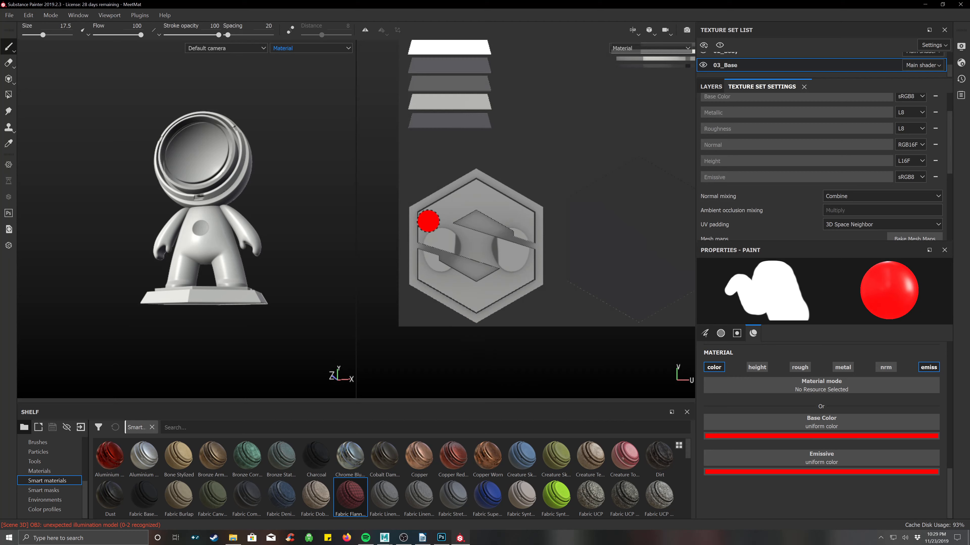
# - Paint the two hexagonal islands and the side strips of the base solid red in the UV layout
pyautogui.moveTo(442, 235)
pyautogui.mouseDown()
pyautogui.moveTo(502, 260)
pyautogui.moveTo(515, 275)
pyautogui.moveTo(439, 262)
pyautogui.moveTo(450, 302)
pyautogui.moveTo(492, 307)
pyautogui.moveTo(535, 281)
pyautogui.mouseUp()
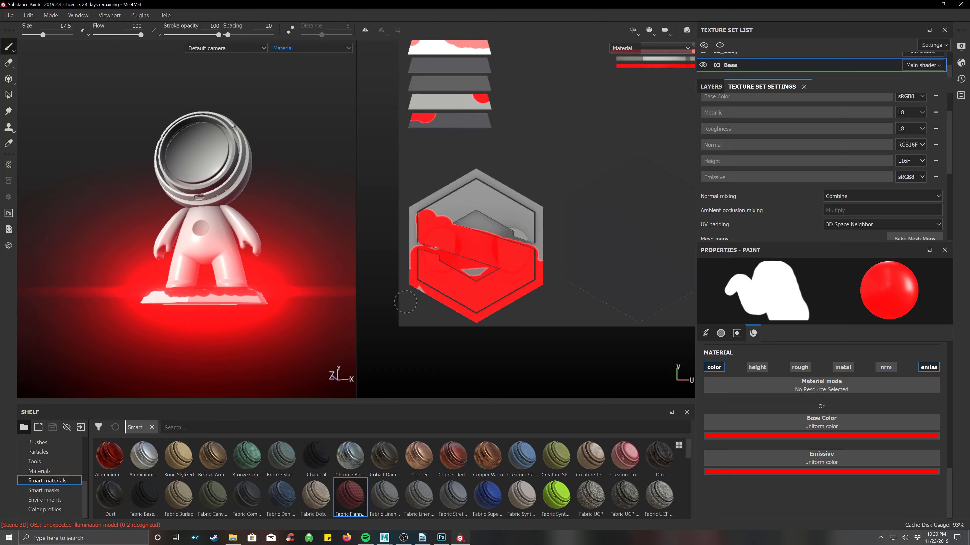
pyautogui.moveTo(406, 228)
pyautogui.mouseDown()
pyautogui.moveTo(420, 207)
pyautogui.moveTo(508, 181)
pyautogui.moveTo(454, 175)
pyautogui.moveTo(571, 196)
pyautogui.moveTo(590, 208)
pyautogui.moveTo(551, 272)
pyautogui.mouseUp()
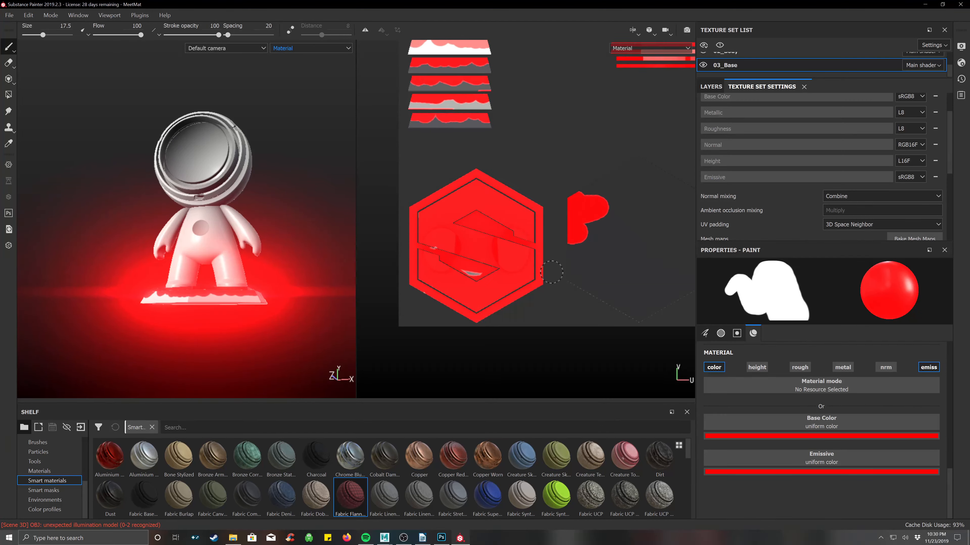
pyautogui.moveTo(549, 232)
pyautogui.mouseDown()
pyautogui.moveTo(621, 307)
pyautogui.moveTo(664, 294)
pyautogui.moveTo(627, 268)
pyautogui.moveTo(626, 213)
pyautogui.moveTo(641, 164)
pyautogui.mouseUp()
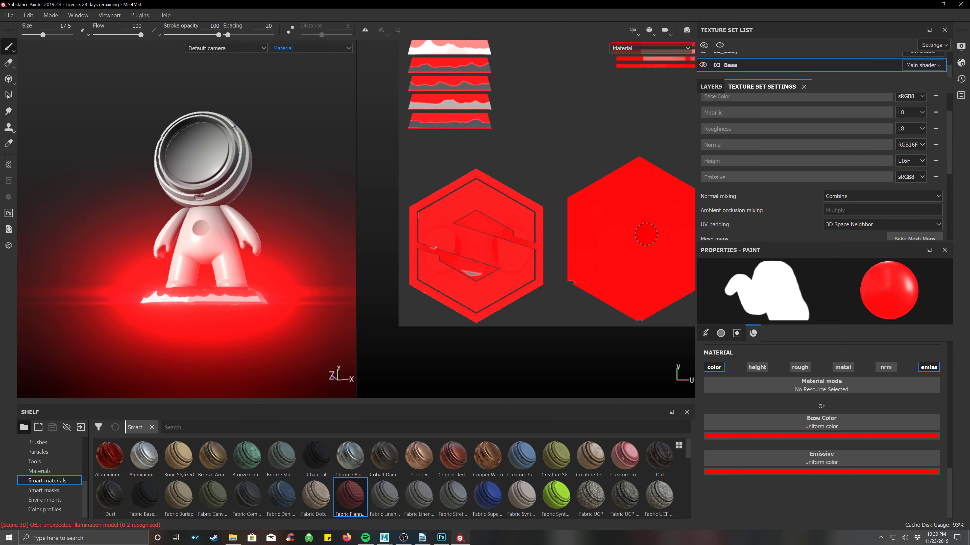
pyautogui.moveTo(658, 244)
pyautogui.mouseDown(button='middle')
pyautogui.moveTo(563, 245)
pyautogui.moveTo(620, 261)
pyautogui.mouseUp(button='middle')
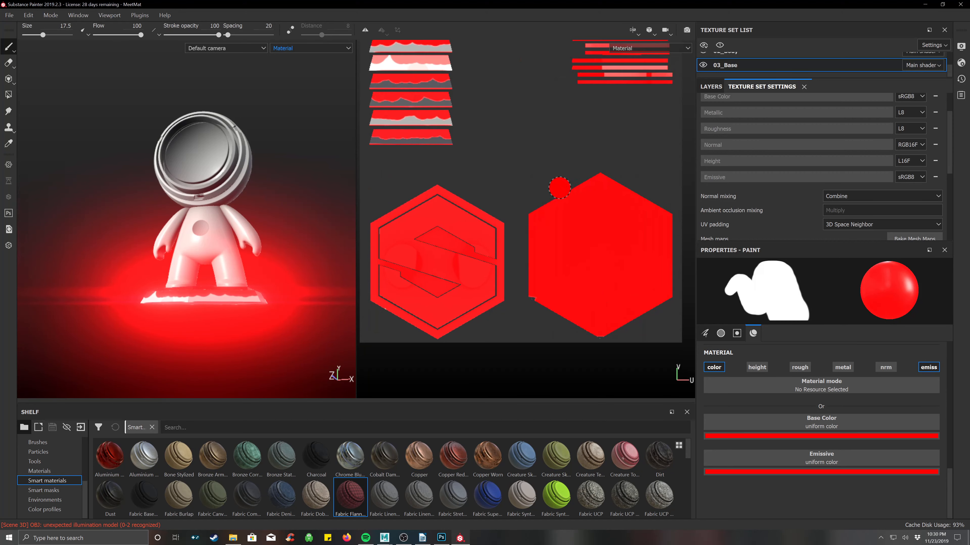
pyautogui.moveTo(489, 132); pyautogui.dragTo(519, 248, button='middle')
pyautogui.moveTo(424, 168)
pyautogui.mouseDown()
pyautogui.moveTo(403, 238)
pyautogui.moveTo(422, 263)
pyautogui.mouseUp()
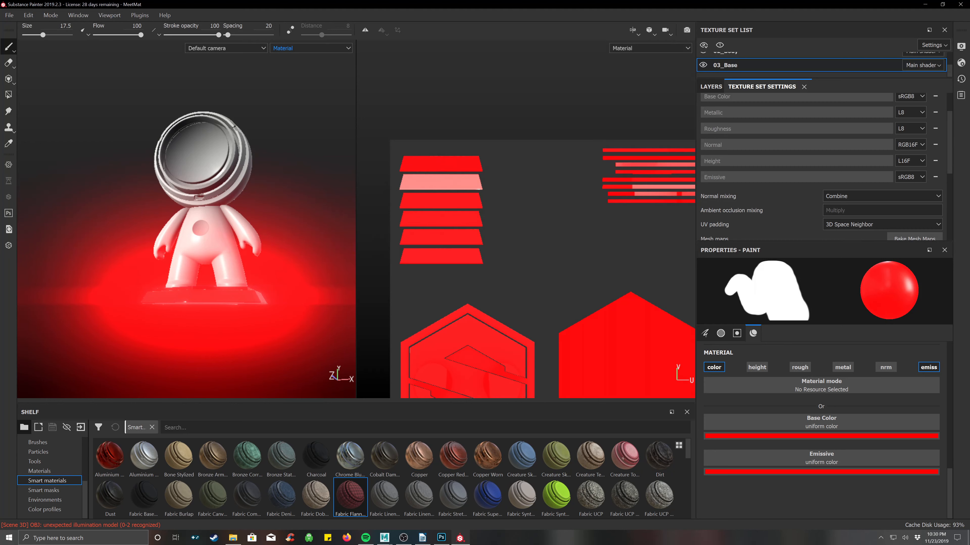
pyautogui.moveTo(634, 245); pyautogui.dragTo(574, 245, button='middle')
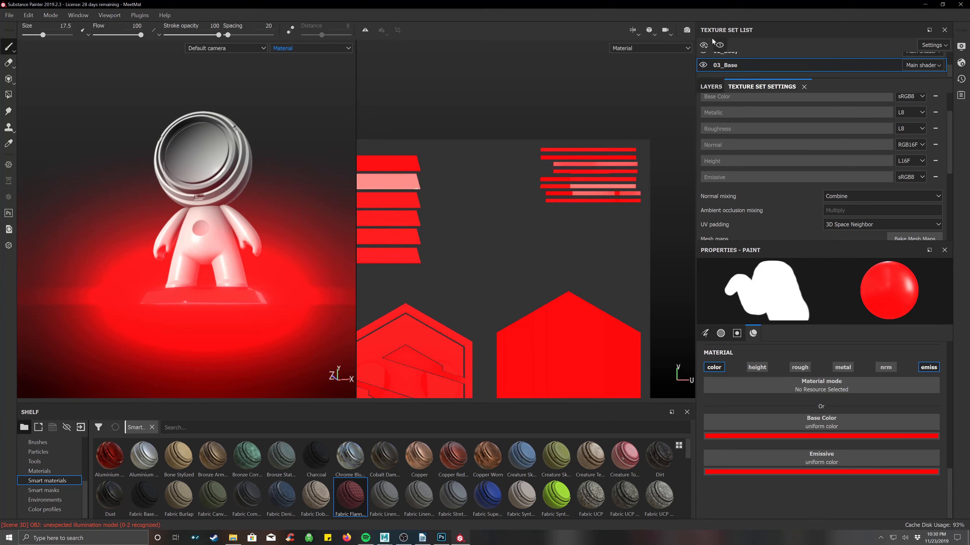
# - Set the brush's base color to bright green (0, 1, 0.192) and paint an S over the logo on the base's top hexagon
pyautogui.click(720, 87)
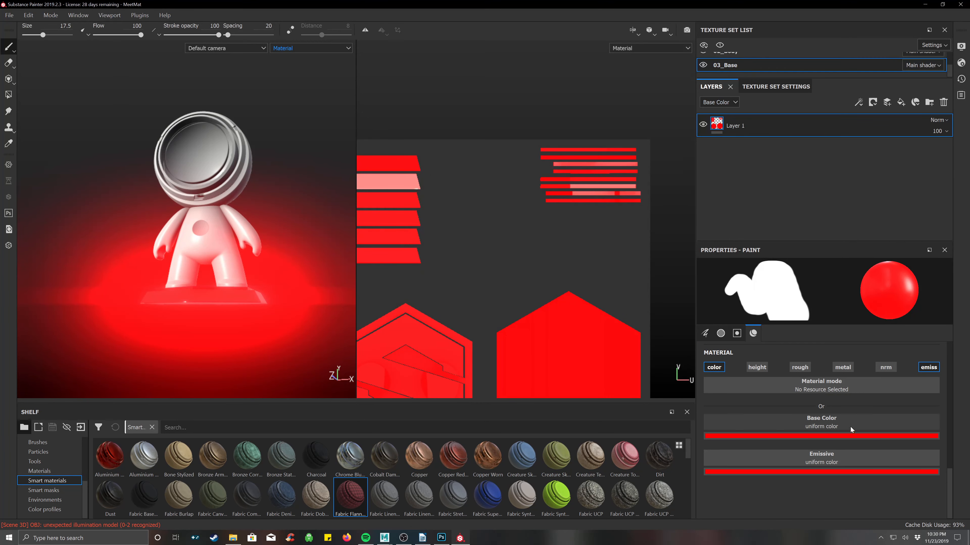
pyautogui.click(813, 435)
pyautogui.moveTo(853, 366); pyautogui.dragTo(903, 381)
pyautogui.moveTo(874, 342); pyautogui.dragTo(965, 281)
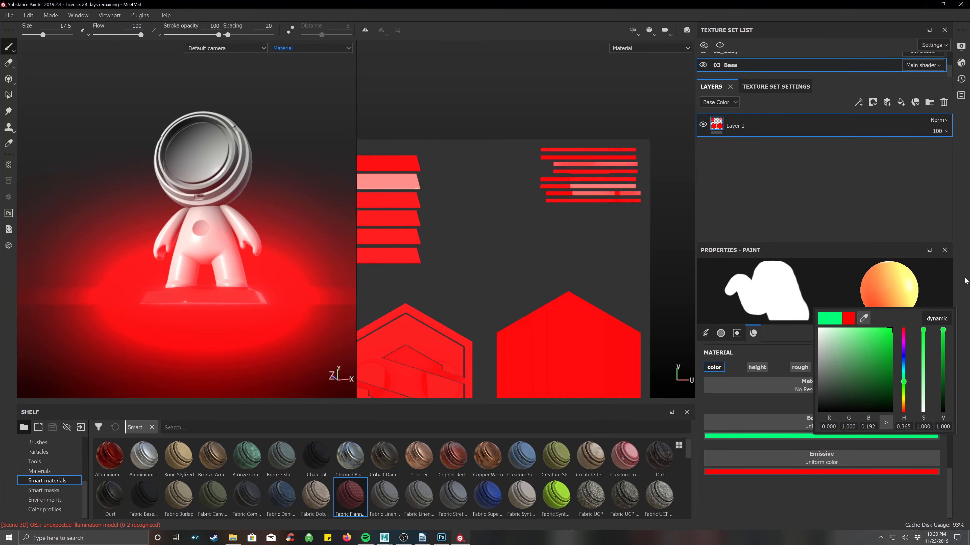
pyautogui.click(392, 331)
pyautogui.keyDown('alt'); pyautogui.moveTo(519, 308); pyautogui.dragTo(602, 223, button='middle'); pyautogui.keyUp('alt')
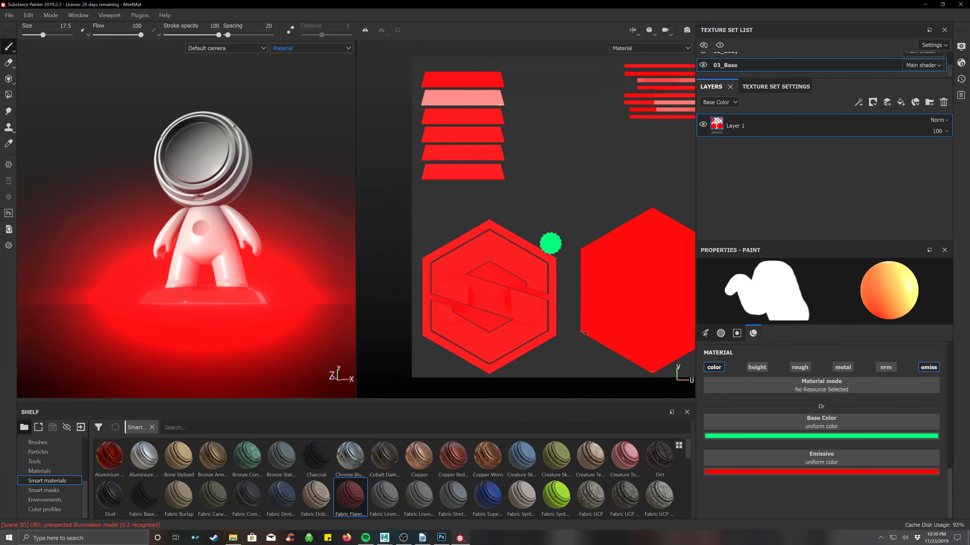
pyautogui.moveTo(486, 247)
pyautogui.mouseDown()
pyautogui.moveTo(468, 259)
pyautogui.moveTo(487, 294)
pyautogui.moveTo(515, 301)
pyautogui.moveTo(504, 337)
pyautogui.moveTo(477, 342)
pyautogui.moveTo(453, 325)
pyautogui.mouseUp()
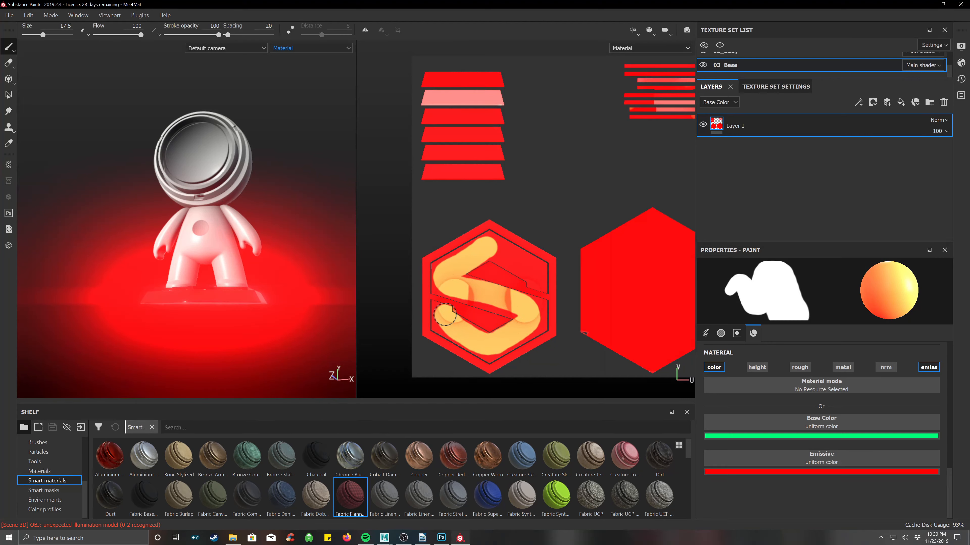
pyautogui.moveTo(497, 251); pyautogui.dragTo(536, 280)
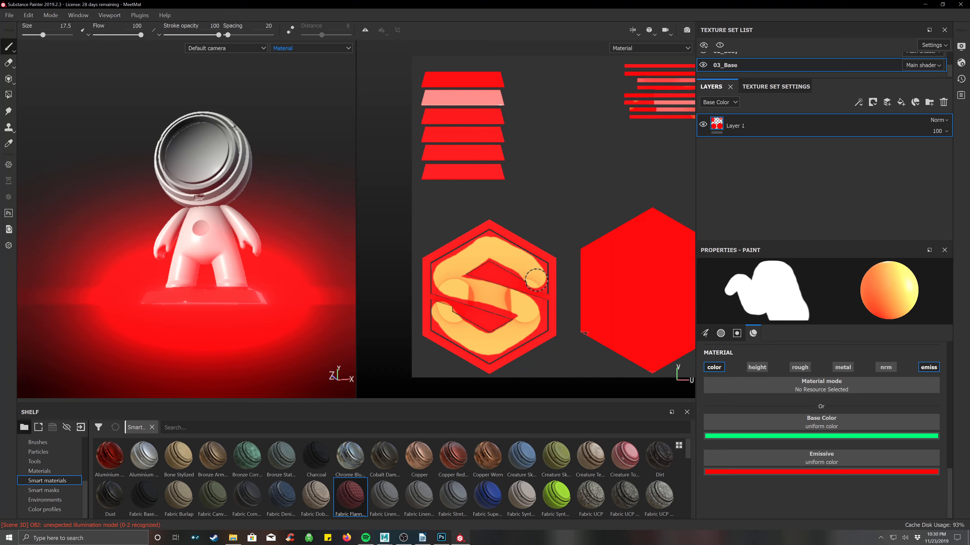
pyautogui.moveTo(245, 282)
pyautogui.keyDown('alt'); pyautogui.mouseDown()
pyautogui.moveTo(250, 334)
pyautogui.moveTo(296, 301)
pyautogui.moveTo(295, 314)
pyautogui.moveTo(174, 310)
pyautogui.moveTo(278, 321)
pyautogui.mouseUp(); pyautogui.keyUp('alt')
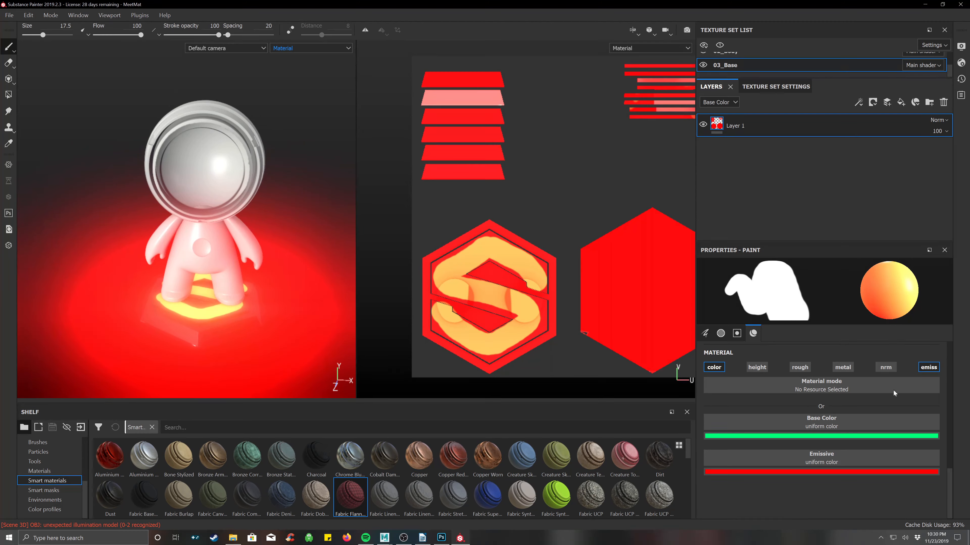
# - Set the brush's base color to purple and its emissive color to bright blue
pyautogui.click(828, 437)
pyautogui.click(916, 355)
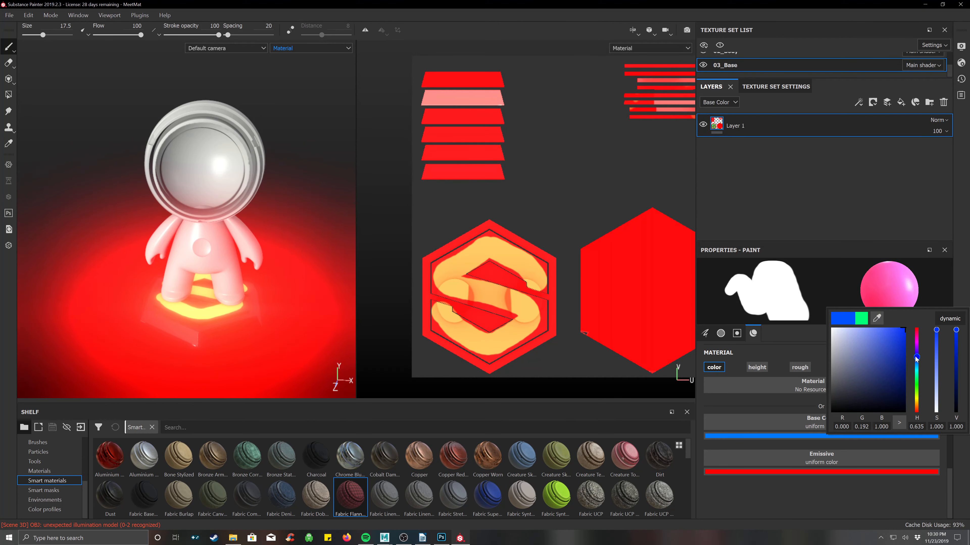
pyautogui.click(814, 466)
pyautogui.click(813, 471)
pyautogui.click(899, 395)
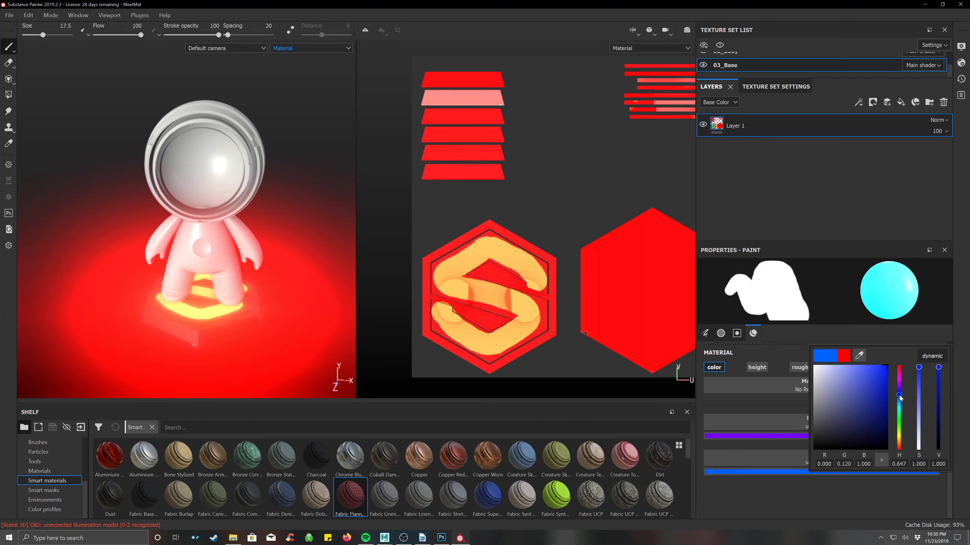
pyautogui.moveTo(899, 398); pyautogui.dragTo(900, 396)
pyautogui.click(899, 395)
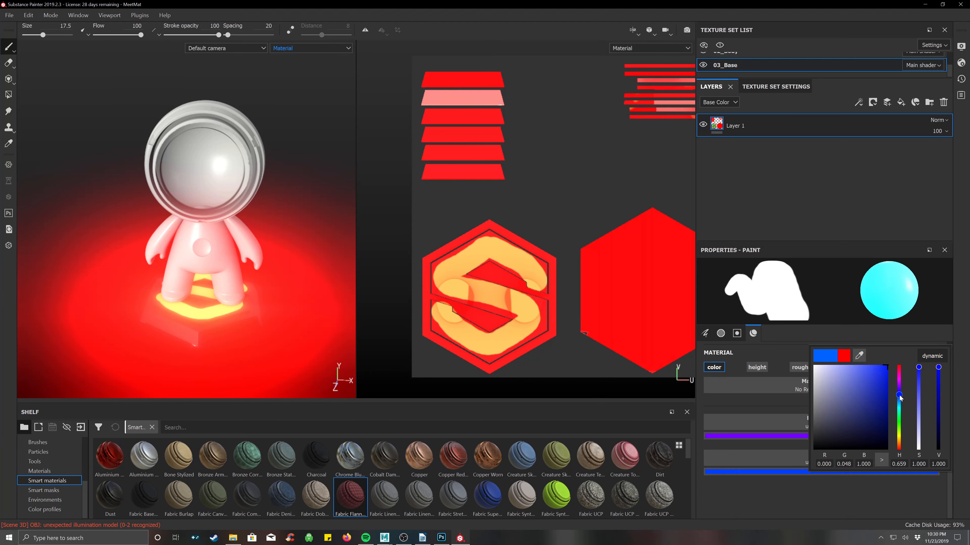
pyautogui.click(939, 392)
pyautogui.moveTo(939, 398); pyautogui.dragTo(966, 423)
pyautogui.moveTo(920, 400); pyautogui.dragTo(928, 353)
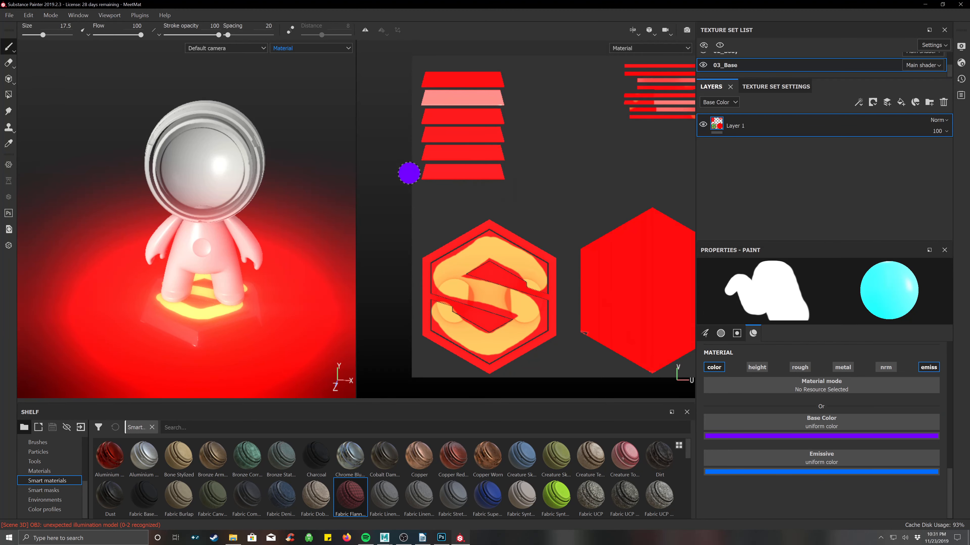
# - Paint over the six stacked trapezoid side islands of the base with the purple and blue emissive brush
pyautogui.moveTo(408, 172)
pyautogui.mouseDown()
pyautogui.moveTo(465, 174)
pyautogui.moveTo(442, 164)
pyautogui.moveTo(505, 147)
pyautogui.mouseUp()
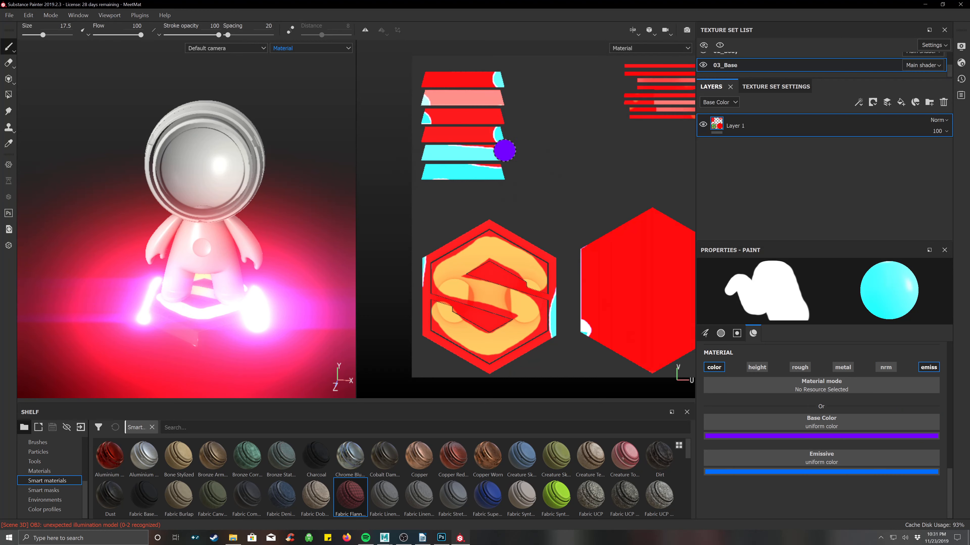
pyautogui.moveTo(416, 138); pyautogui.dragTo(534, 138)
pyautogui.moveTo(436, 119); pyautogui.dragTo(502, 117)
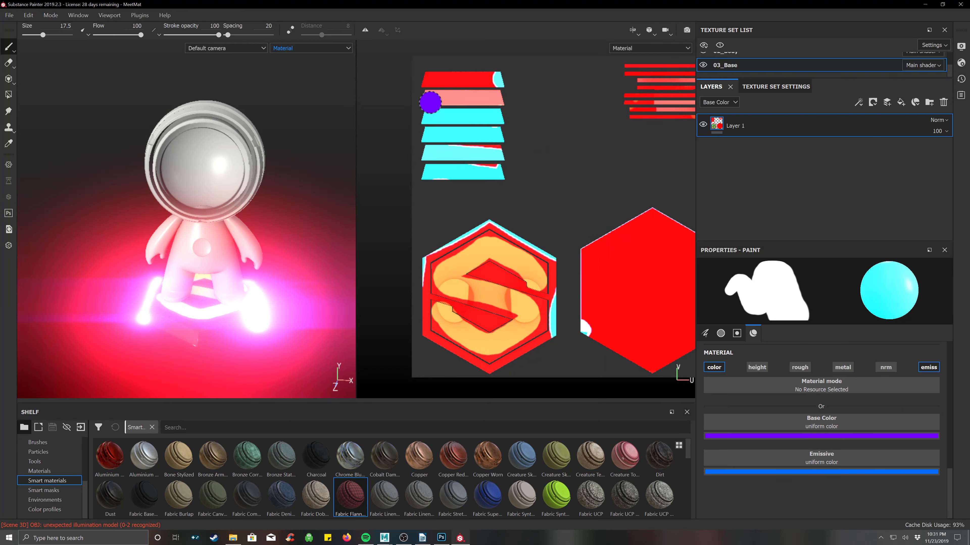
pyautogui.moveTo(430, 102); pyautogui.dragTo(549, 106)
pyautogui.moveTo(430, 85); pyautogui.dragTo(496, 81)
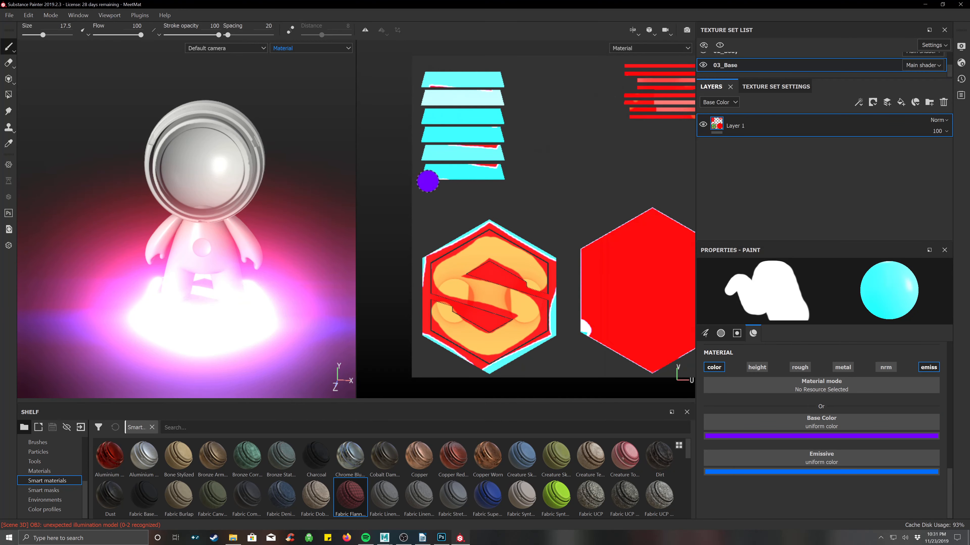
# - Lower the main shader's Emissive Intensity to 9.87
pyautogui.moveTo(309, 282)
pyautogui.keyDown('alt'); pyautogui.mouseDown()
pyautogui.moveTo(150, 275)
pyautogui.moveTo(288, 217)
pyautogui.moveTo(295, 274)
pyautogui.moveTo(158, 195)
pyautogui.moveTo(245, 146)
pyautogui.moveTo(260, 284)
pyautogui.moveTo(234, 270)
pyautogui.moveTo(277, 188)
pyautogui.moveTo(276, 265)
pyautogui.moveTo(240, 291)
pyautogui.moveTo(264, 278)
pyautogui.mouseUp(); pyautogui.keyUp('alt')
pyautogui.scroll(3, 258, 263)
pyautogui.scroll(-3, 258, 264)
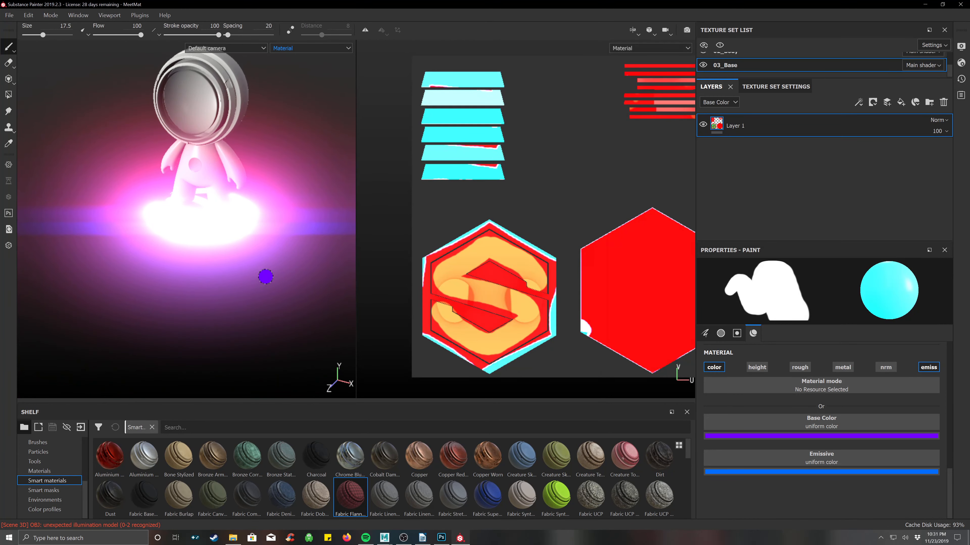
pyautogui.keyDown('alt'); pyautogui.moveTo(271, 207); pyautogui.dragTo(296, 276, button='middle'); pyautogui.keyUp('alt')
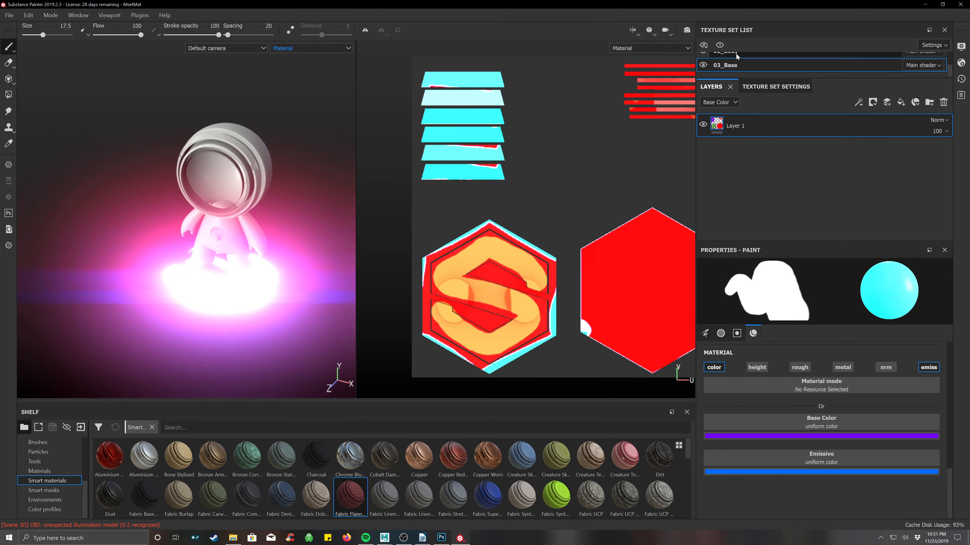
pyautogui.click(961, 63)
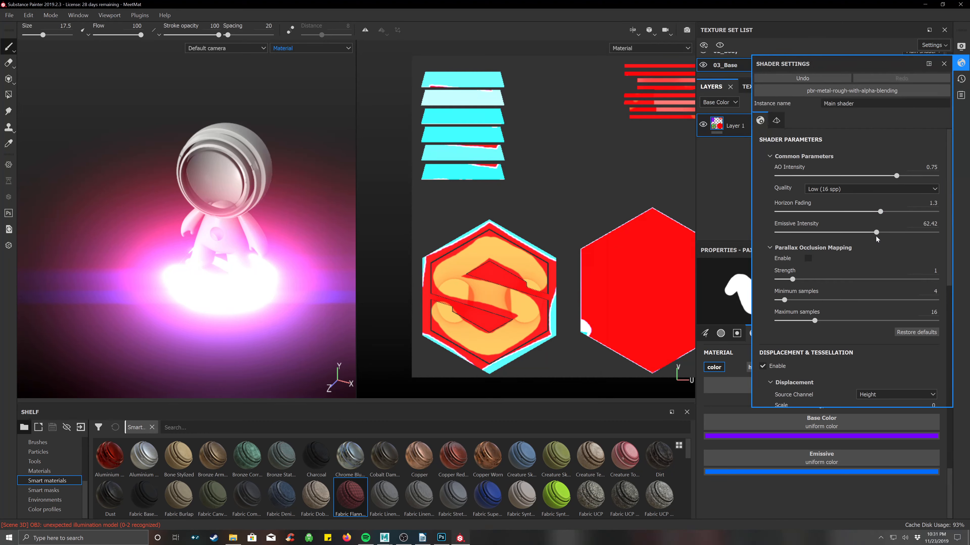
pyautogui.moveTo(867, 233); pyautogui.dragTo(793, 240)
# - Paint the base's top and sides on the model, plus the plain hexagonal UV island, with the purple and blue emissive brush
pyautogui.keyDown('alt'); pyautogui.moveTo(229, 265); pyautogui.dragTo(219, 237); pyautogui.keyUp('alt')
pyautogui.scroll(5, 276, 280)
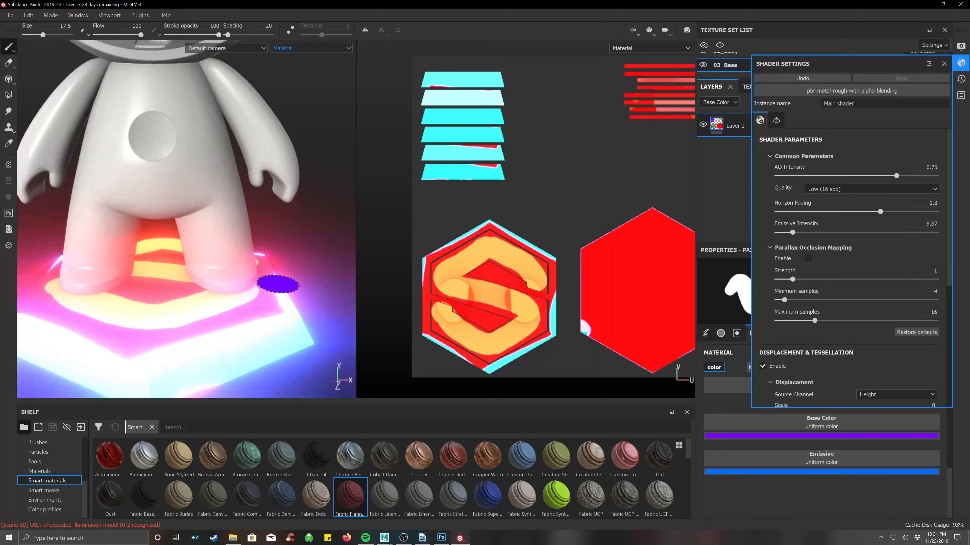
pyautogui.keyDown('alt'); pyautogui.moveTo(279, 284); pyautogui.dragTo(222, 290); pyautogui.keyUp('alt')
pyautogui.keyDown('alt'); pyautogui.moveTo(266, 275); pyautogui.dragTo(266, 235, button='middle'); pyautogui.keyUp('alt')
pyautogui.keyDown('alt'); pyautogui.moveTo(266, 236); pyautogui.dragTo(281, 260); pyautogui.keyUp('alt')
pyautogui.keyDown('alt'); pyautogui.moveTo(284, 225); pyautogui.dragTo(299, 290, button='middle'); pyautogui.keyUp('alt')
pyautogui.moveTo(299, 291)
pyautogui.mouseDown()
pyautogui.moveTo(303, 282)
pyautogui.moveTo(255, 286)
pyautogui.moveTo(195, 331)
pyautogui.moveTo(114, 327)
pyautogui.moveTo(65, 275)
pyautogui.moveTo(206, 224)
pyautogui.moveTo(171, 240)
pyautogui.mouseUp()
pyautogui.moveTo(87, 241)
pyautogui.mouseDown()
pyautogui.moveTo(194, 299)
pyautogui.moveTo(298, 271)
pyautogui.moveTo(291, 246)
pyautogui.moveTo(302, 267)
pyautogui.moveTo(120, 330)
pyautogui.moveTo(198, 364)
pyautogui.moveTo(61, 263)
pyautogui.moveTo(231, 229)
pyautogui.moveTo(267, 248)
pyautogui.mouseUp()
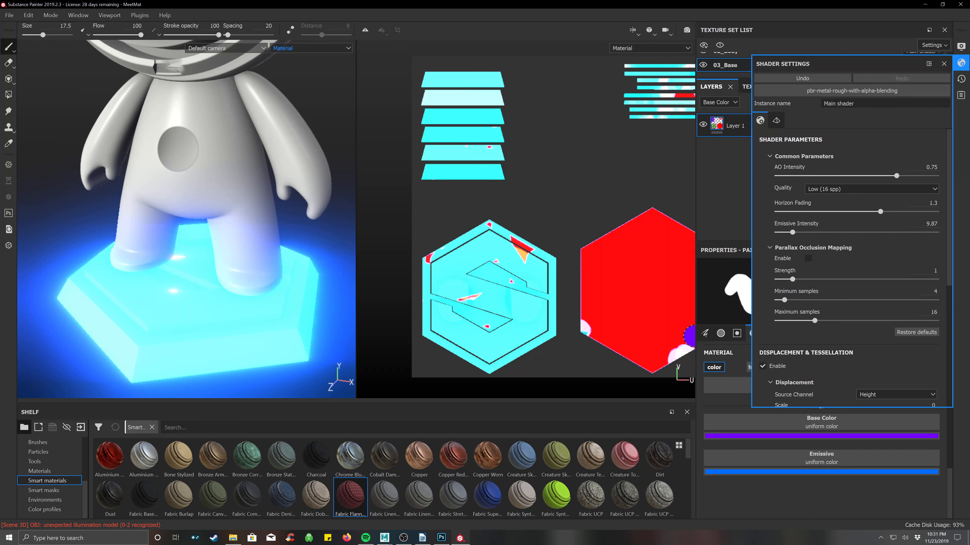
pyautogui.moveTo(656, 327)
pyautogui.mouseDown()
pyautogui.moveTo(597, 370)
pyautogui.moveTo(623, 318)
pyautogui.moveTo(647, 181)
pyautogui.mouseUp()
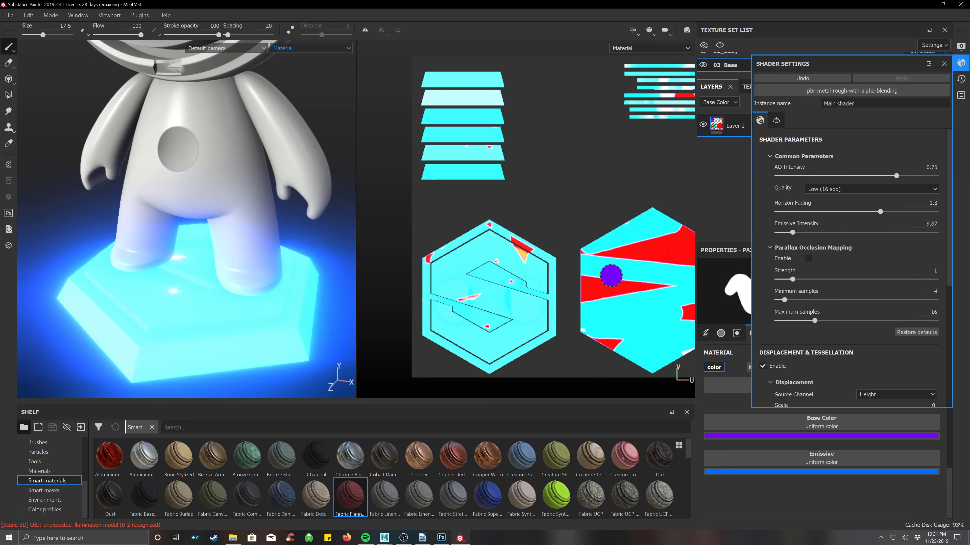
# - Try filling the base's UV islands with Polygon Fill in UV chunk mode, first in white and then in black
pyautogui.keyDown('alt'); pyautogui.moveTo(611, 276); pyautogui.dragTo(533, 262, button='middle'); pyautogui.keyUp('alt')
pyautogui.scroll(2, 549, 240)
pyautogui.scroll(-3, 550, 241)
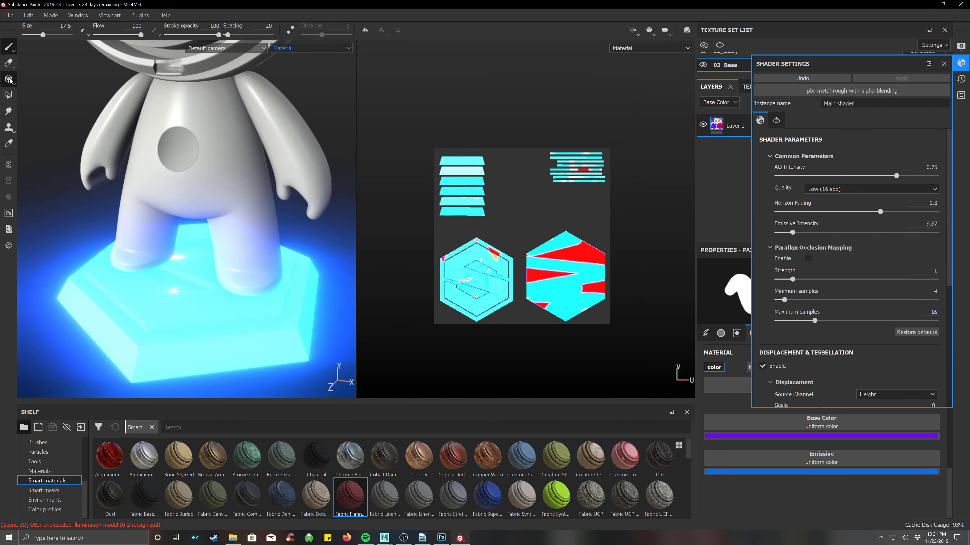
pyautogui.click(9, 96)
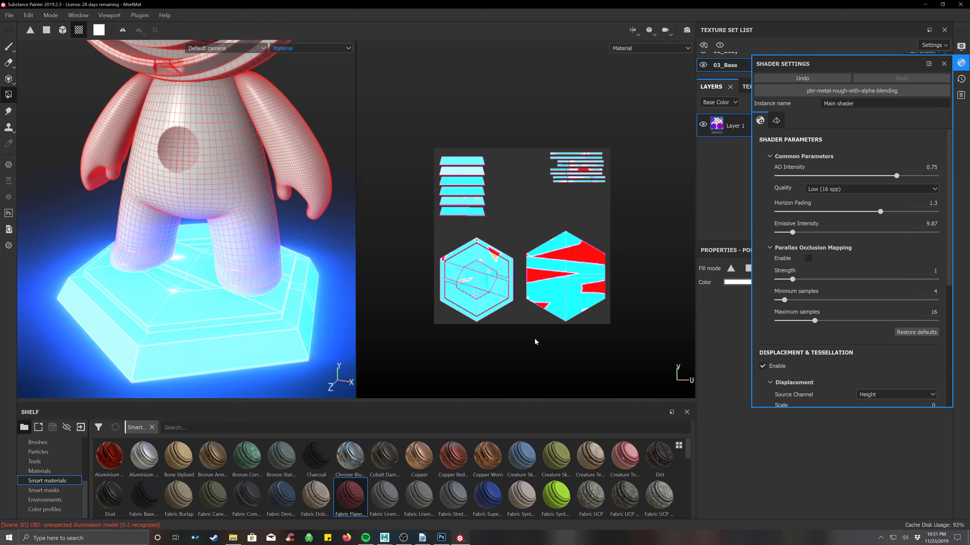
pyautogui.moveTo(549, 264); pyautogui.dragTo(525, 268)
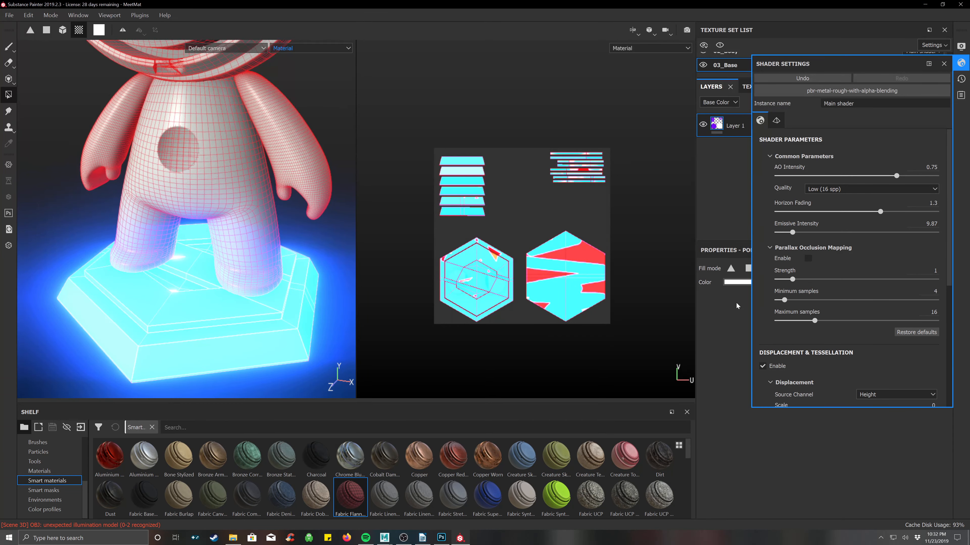
pyautogui.click(945, 65)
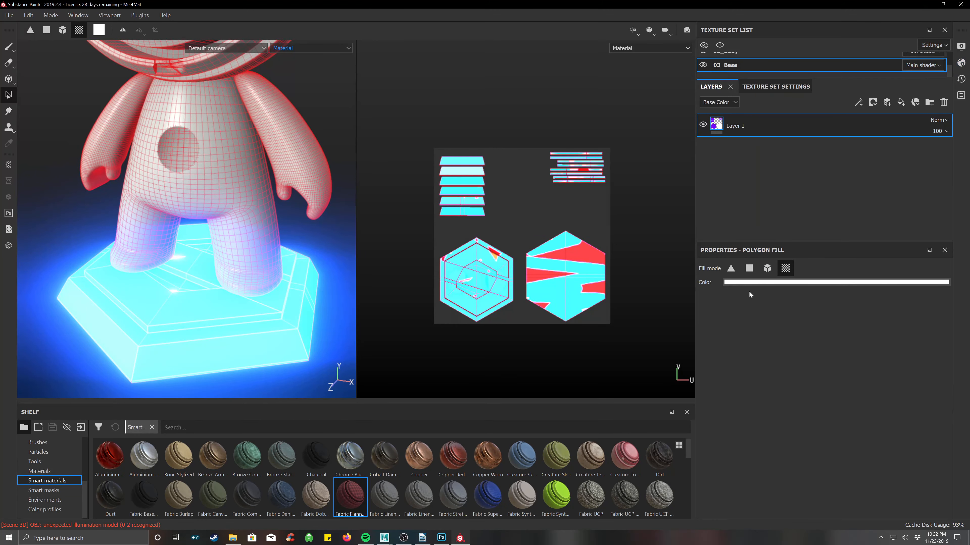
pyautogui.click(754, 282)
pyautogui.moveTo(808, 313); pyautogui.dragTo(735, 400)
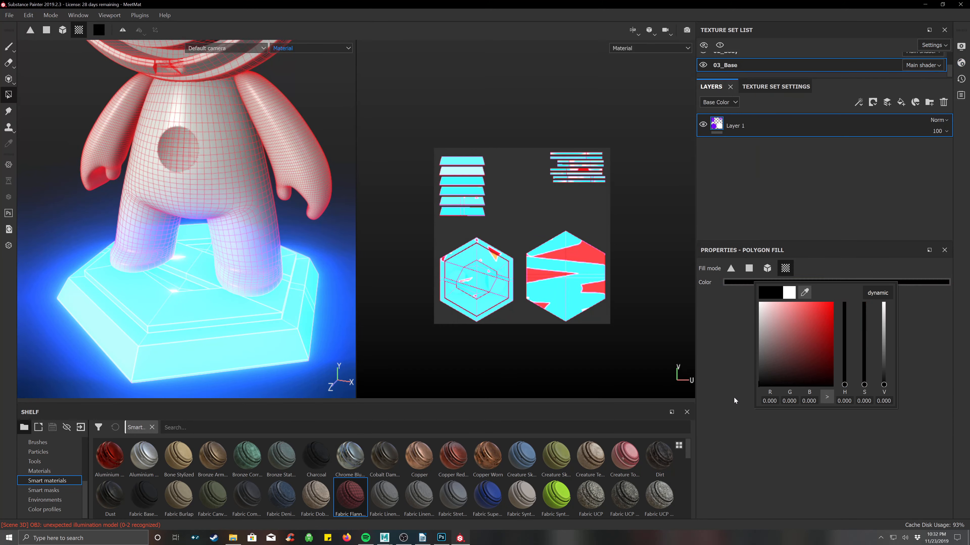
pyautogui.click(713, 442)
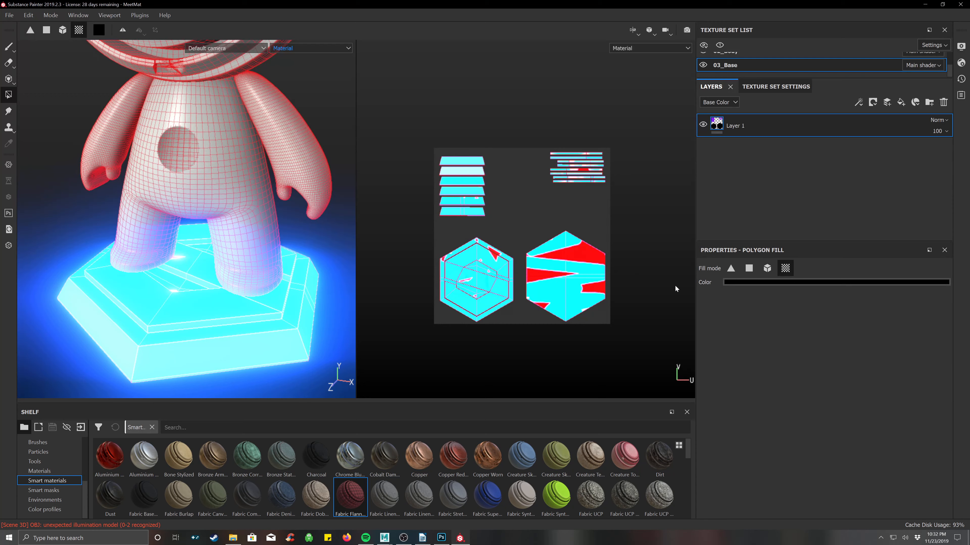
pyautogui.click(748, 269)
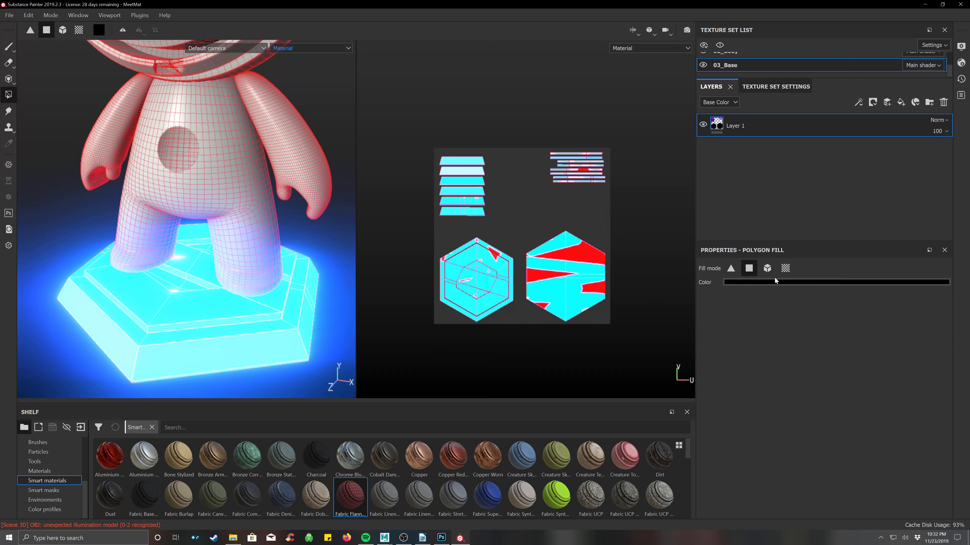
# - Delete the painted Layer 1 from the 03_Base texture set
pyautogui.click(944, 103)
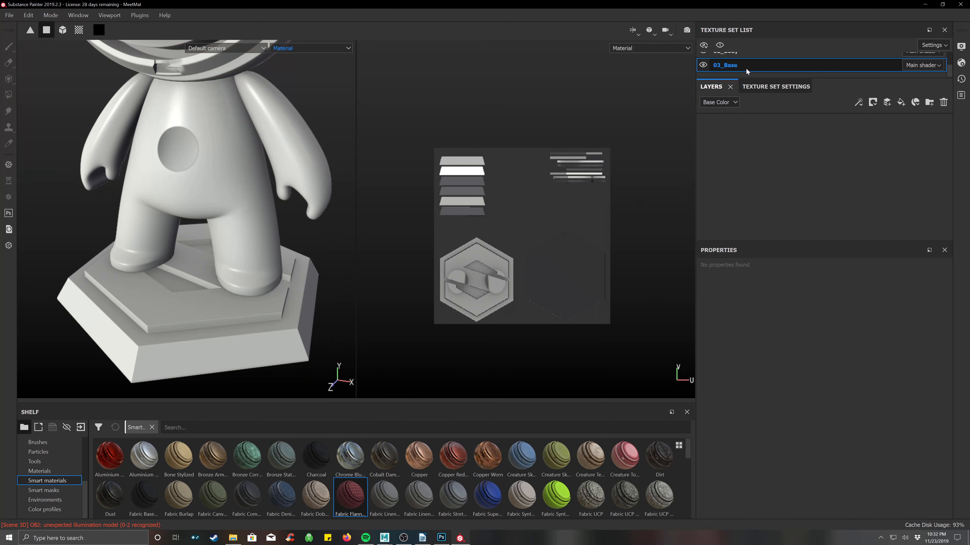
pyautogui.scroll(-1, 665, 203)
pyautogui.scroll(-5, 287, 213)
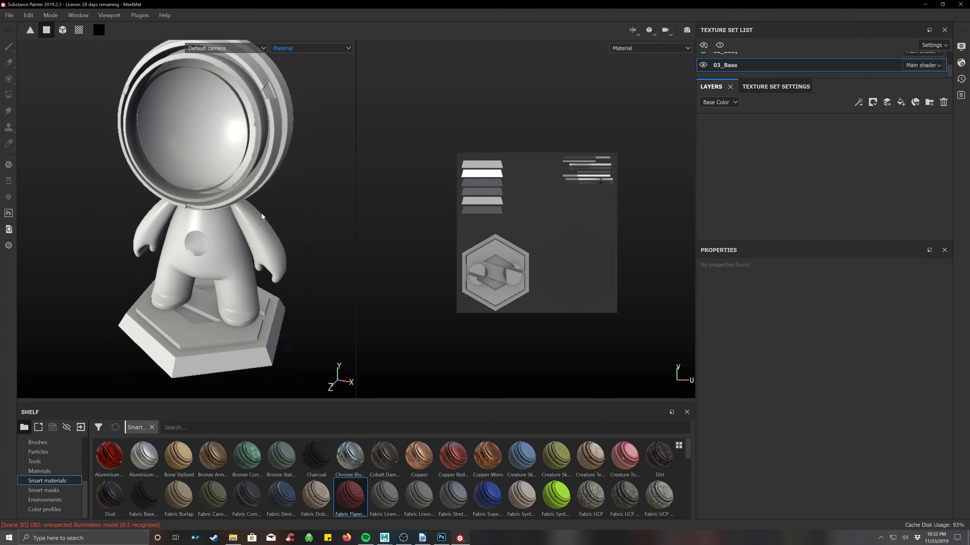
pyautogui.scroll(-3, 261, 217)
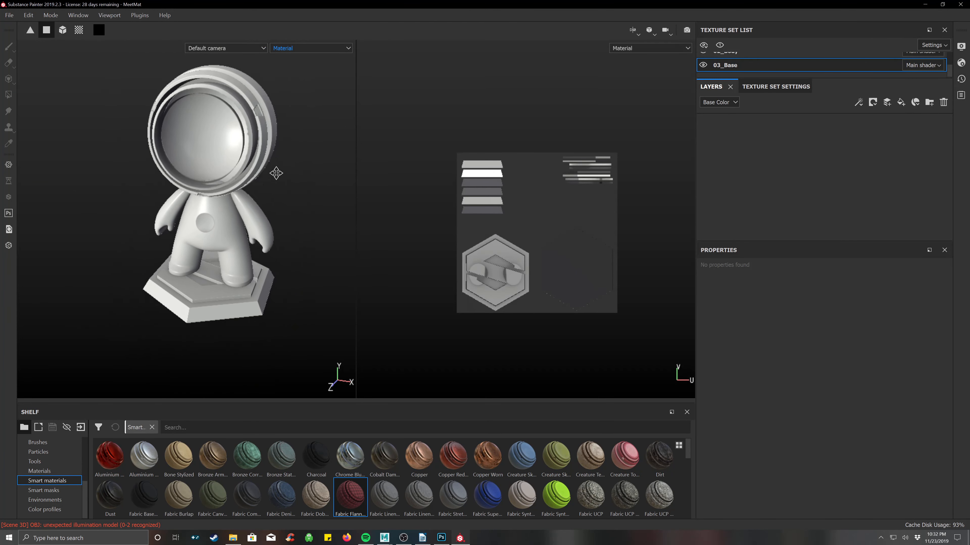
pyautogui.keyDown('alt'); pyautogui.moveTo(278, 190); pyautogui.dragTo(266, 202, button='middle'); pyautogui.keyUp('alt')
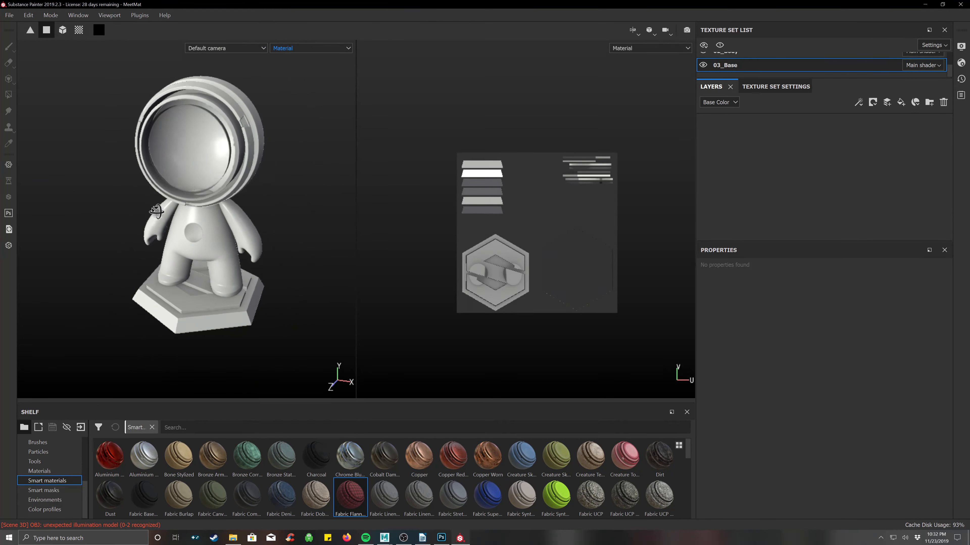
pyautogui.keyDown('alt'); pyautogui.moveTo(154, 214); pyautogui.dragTo(276, 186); pyautogui.keyUp('alt')
pyautogui.keyDown('alt'); pyautogui.moveTo(275, 187); pyautogui.dragTo(243, 192, button='middle'); pyautogui.keyUp('alt')
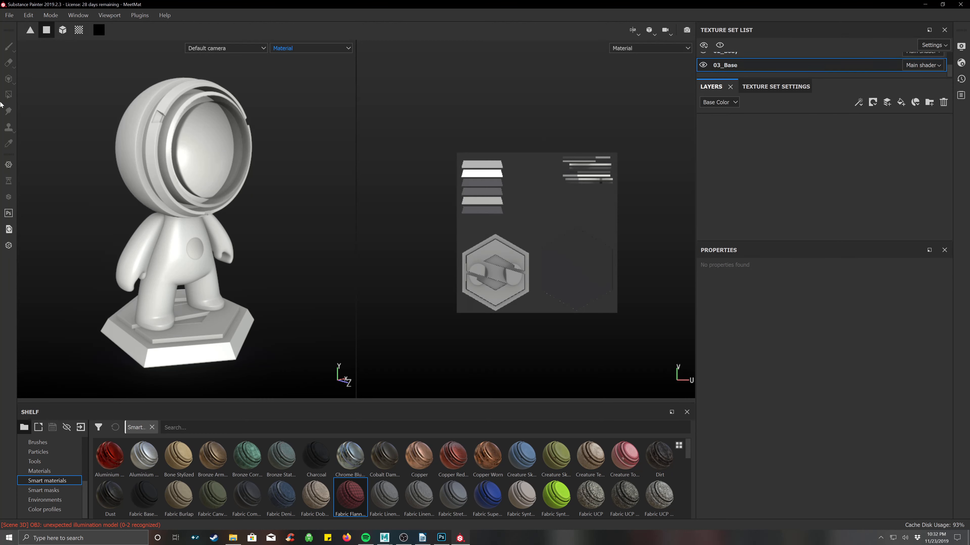
# - Open the recent project OilCan2.spp from the GasStation folder in place of MeetMat
pyautogui.click(9, 16)
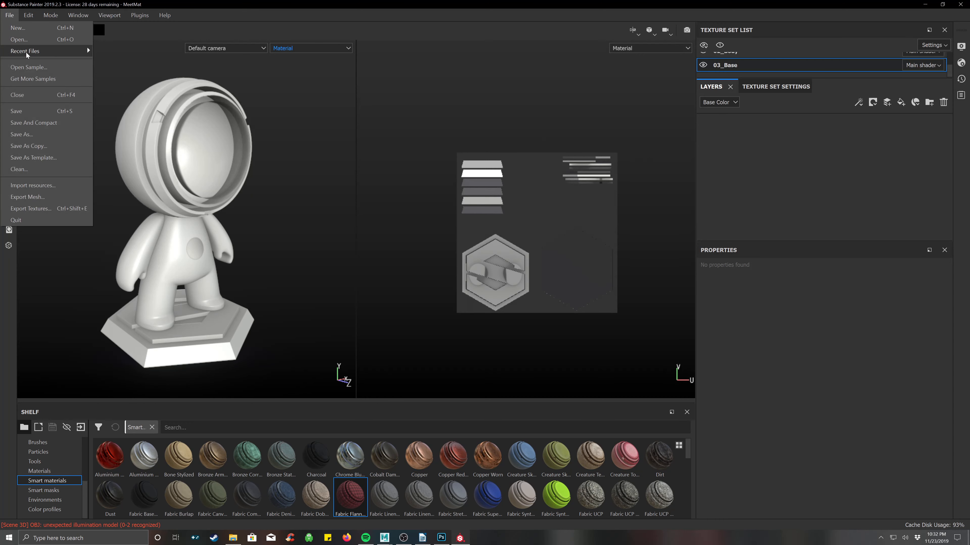
pyautogui.moveTo(38, 51)
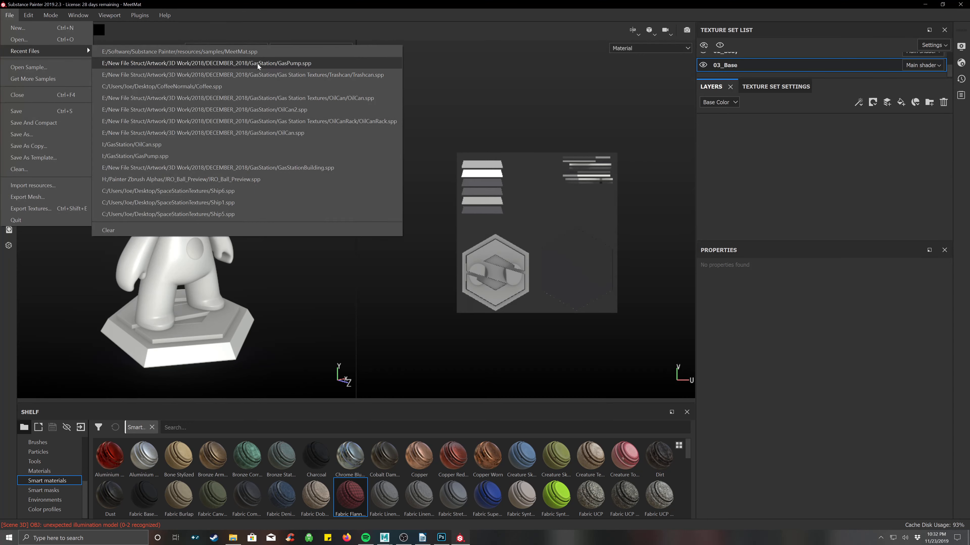
pyautogui.click(291, 111)
pyautogui.click(454, 282)
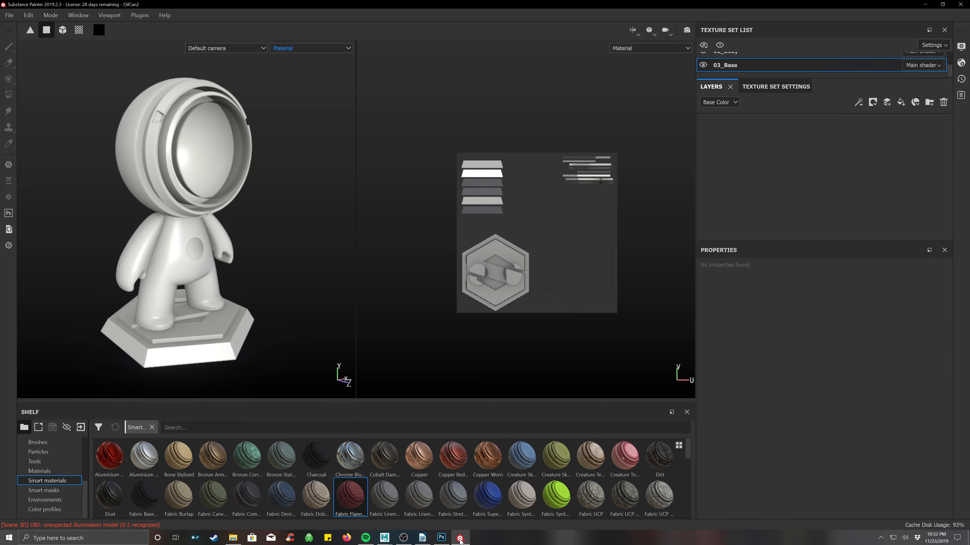
# - Switch to the Substance Video Notes document in LibreOffice Writer and highlight "Shelf, Texture Set List, Layers," and "Straight Lines" in yellow
pyautogui.click(422, 538)
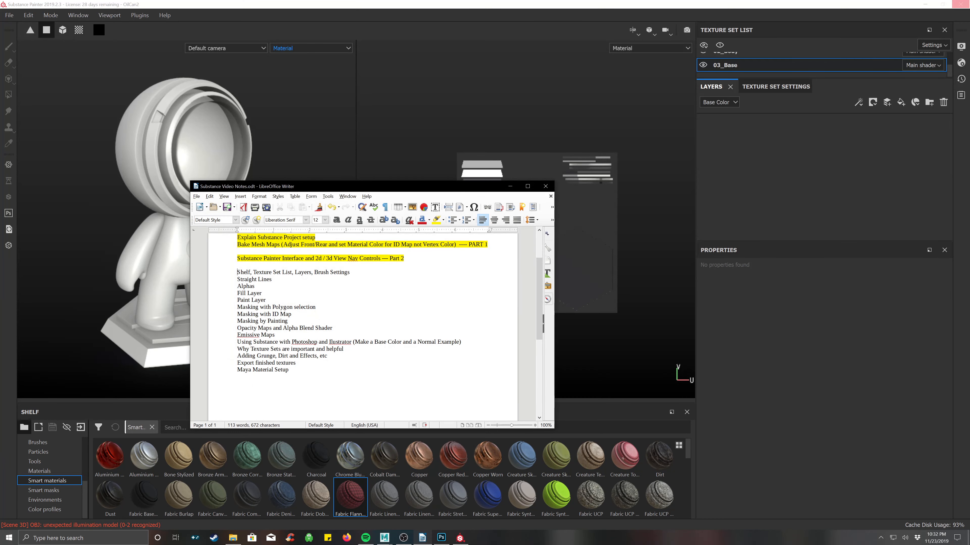
pyautogui.moveTo(237, 272)
pyautogui.mouseDown()
pyautogui.moveTo(350, 272)
pyautogui.moveTo(314, 272)
pyautogui.mouseUp()
pyautogui.click(435, 220)
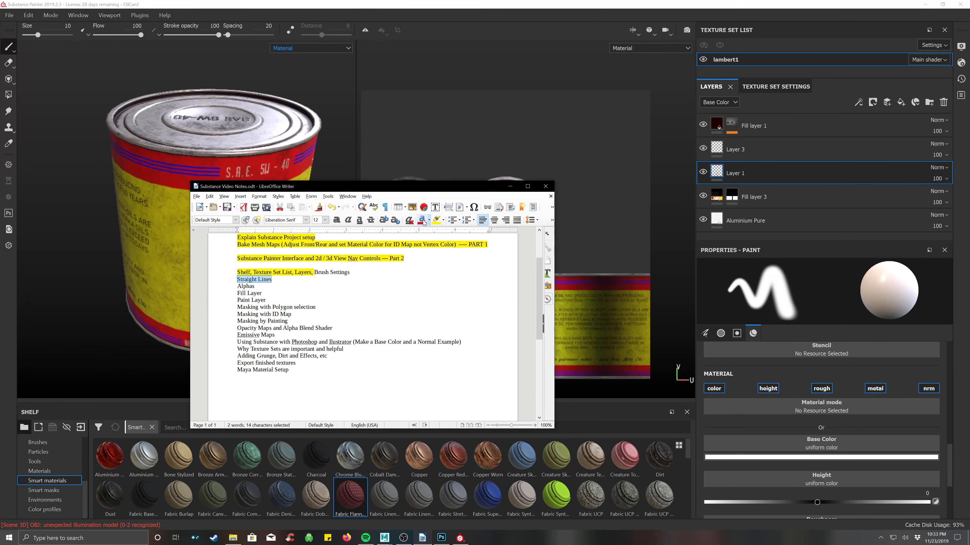
pyautogui.click(436, 220)
# - Highlight the topics from "Paint Layer" through "Emissive Maps" in yellow in the video notes
pyautogui.moveTo(237, 300)
pyautogui.mouseDown()
pyautogui.moveTo(292, 314)
pyautogui.moveTo(287, 321)
pyautogui.mouseUp()
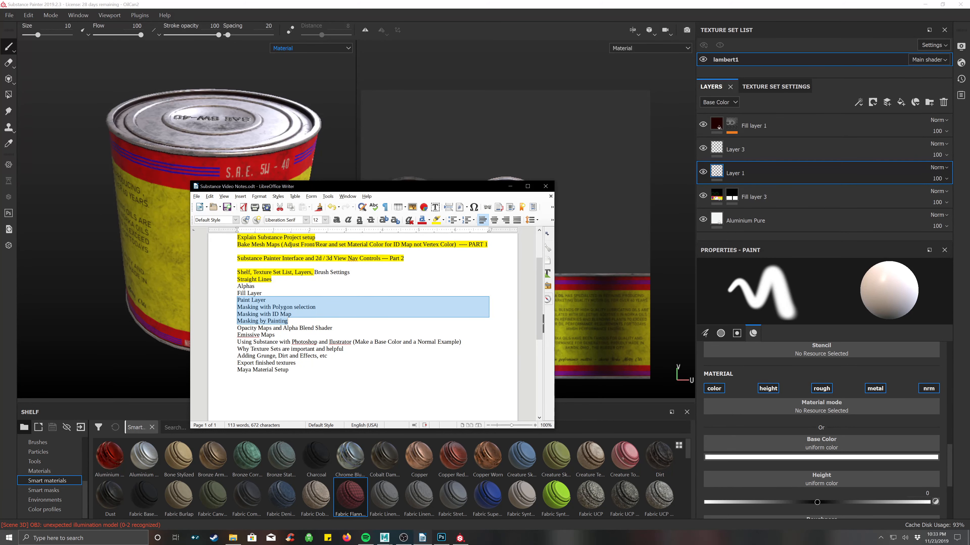
pyautogui.click(436, 219)
pyautogui.moveTo(237, 328); pyautogui.dragTo(271, 335)
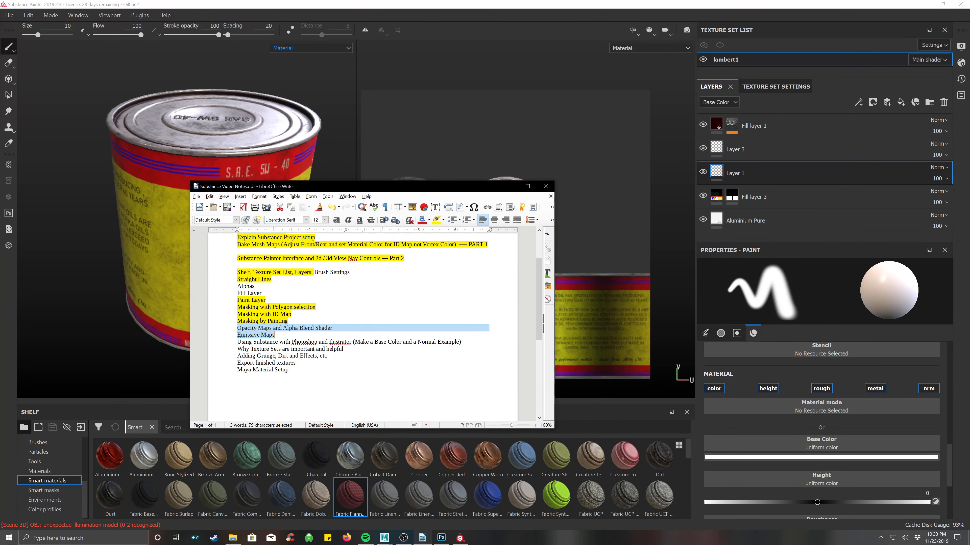
pyautogui.click(436, 220)
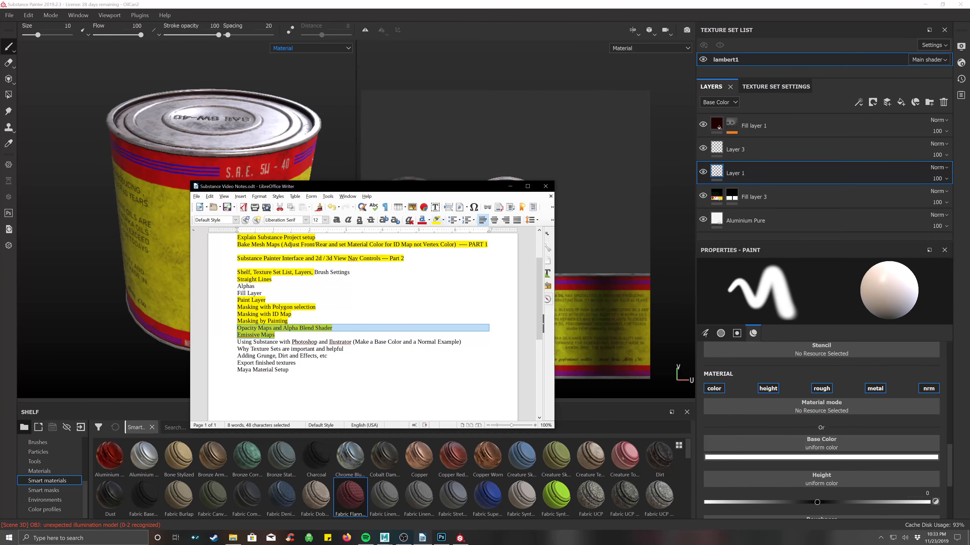
pyautogui.click(353, 283)
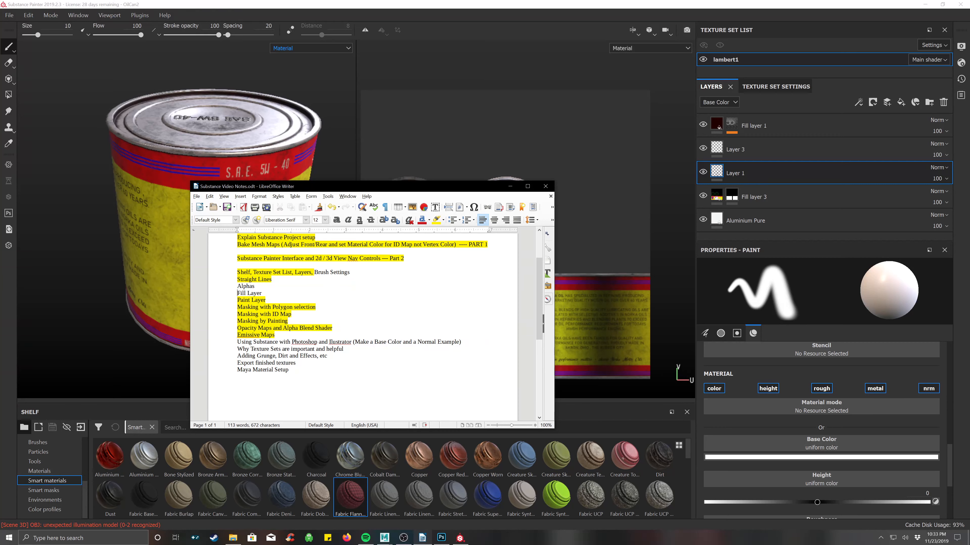
# - Highlight "Fill Layer" in yellow and minimize the notes to return to Substance Painter
pyautogui.moveTo(237, 293); pyautogui.dragTo(261, 293)
pyautogui.click(436, 220)
pyautogui.click(262, 293)
pyautogui.click(511, 188)
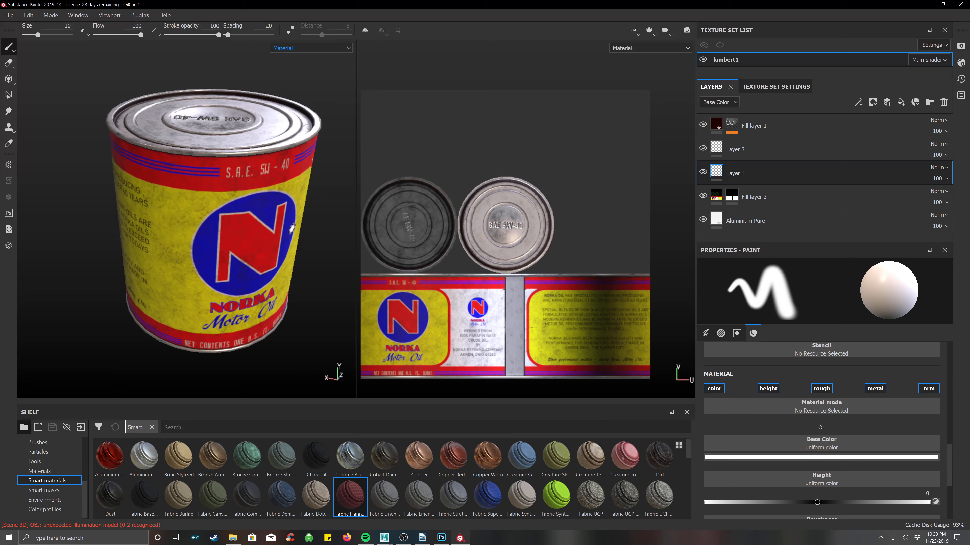
# - Hide all five layers of the oil can's lambert1 texture set
pyautogui.keyDown('alt'); pyautogui.moveTo(303, 212); pyautogui.dragTo(274, 198, button='middle'); pyautogui.keyUp('alt')
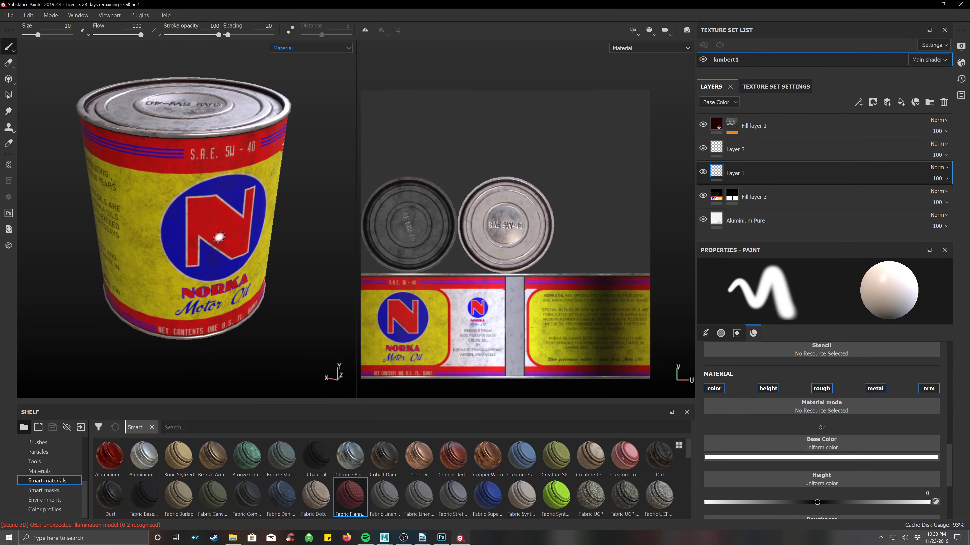
pyautogui.keyDown('alt'); pyautogui.moveTo(218, 238); pyautogui.dragTo(234, 218); pyautogui.keyUp('alt')
pyautogui.keyDown('alt'); pyautogui.moveTo(253, 211); pyautogui.dragTo(267, 220, button='middle'); pyautogui.keyUp('alt')
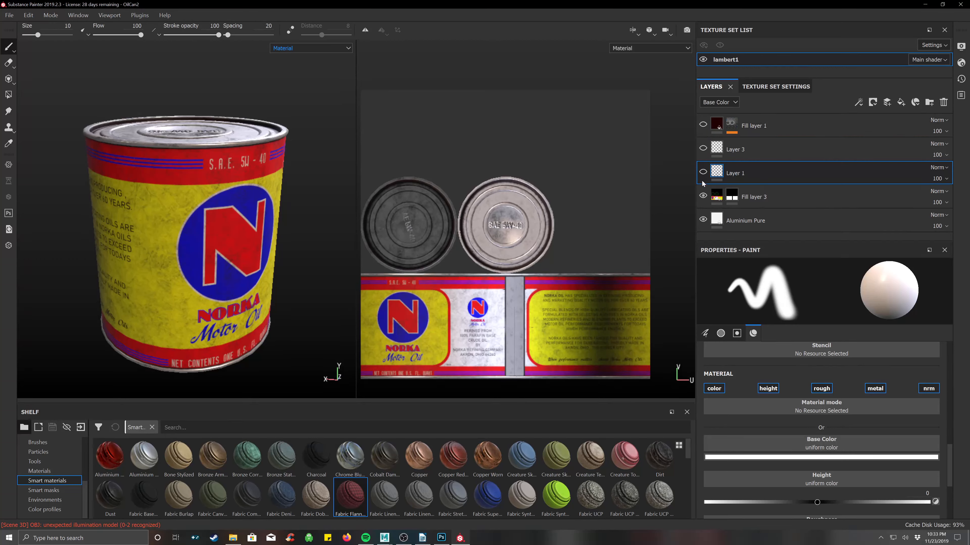
pyautogui.click(703, 195)
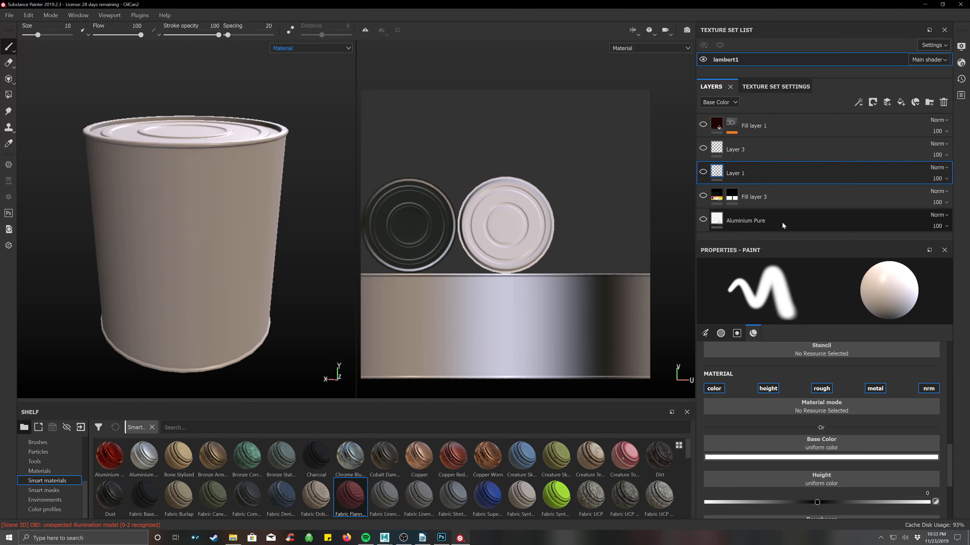
# - Select all five layers and create a new folder at the top of the layer stack
pyautogui.click(795, 128)
pyautogui.keyDown('ctrl'); pyautogui.click(791, 153); pyautogui.keyUp('ctrl')
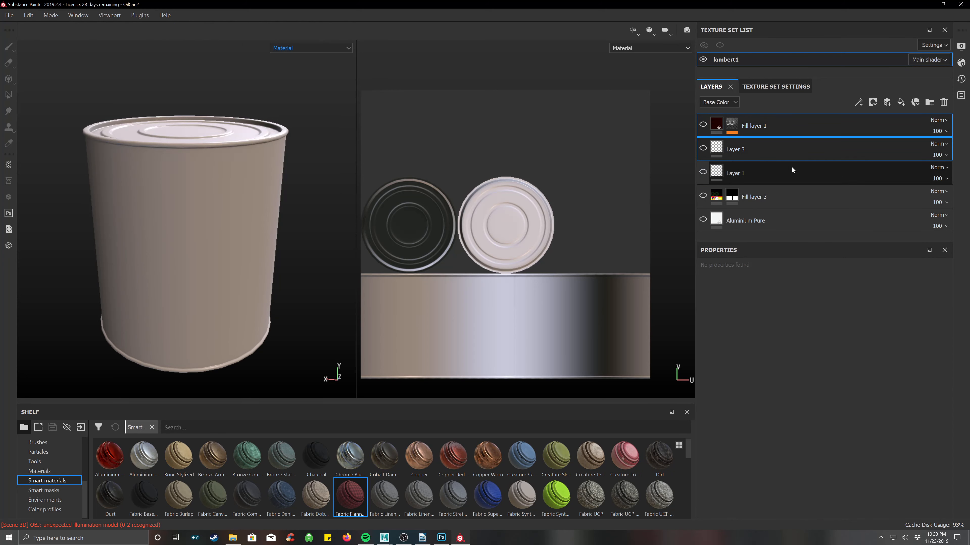
pyautogui.keyDown('ctrl'); pyautogui.click(793, 175); pyautogui.keyUp('ctrl')
pyautogui.keyDown('ctrl'); pyautogui.click(799, 195); pyautogui.keyUp('ctrl')
pyautogui.keyDown('ctrl'); pyautogui.click(802, 214); pyautogui.keyUp('ctrl')
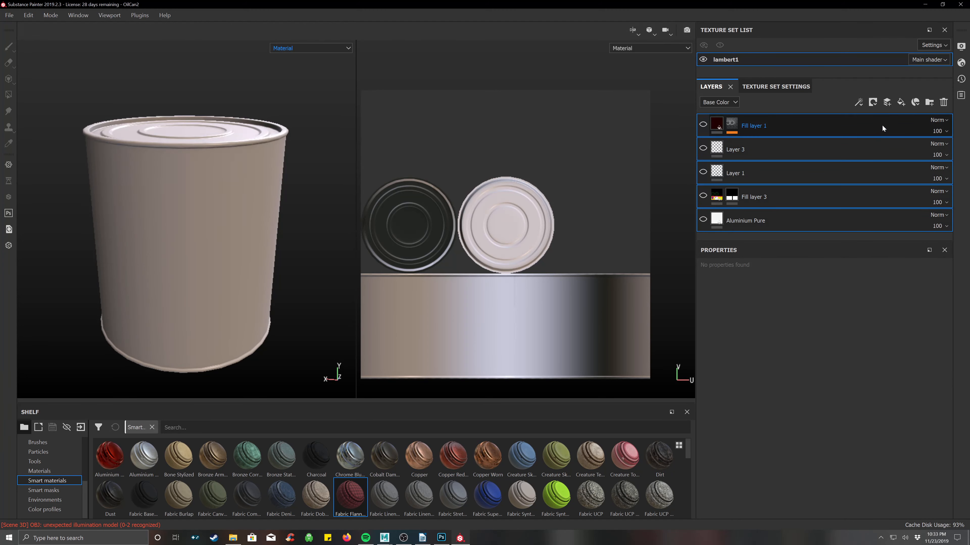
pyautogui.click(929, 103)
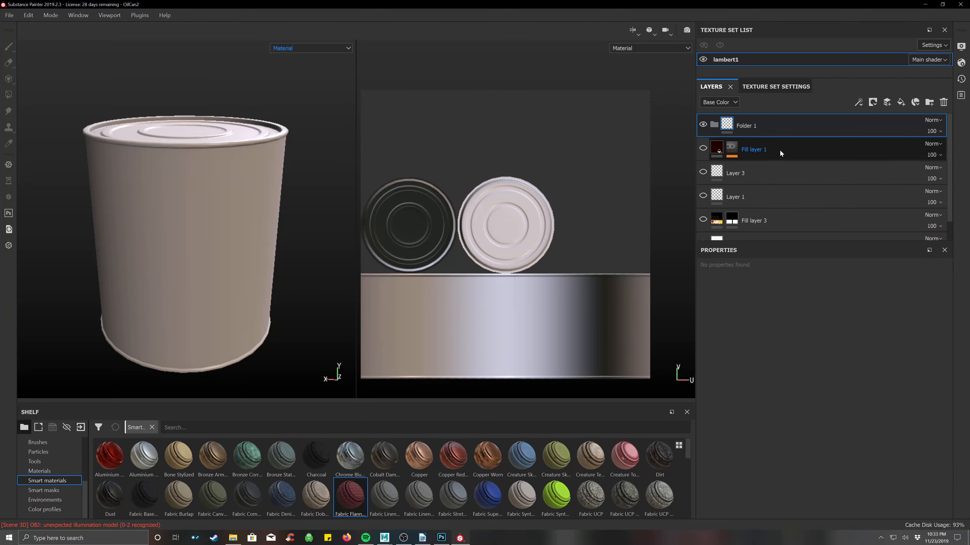
# - Move Fill layer 1, Layer 3, Layer 1, Fill layer 3 and Aluminium Pure together into Folder 1
pyautogui.click(797, 148)
pyautogui.keyDown('ctrl'); pyautogui.click(791, 172); pyautogui.keyUp('ctrl')
pyautogui.keyDown('ctrl'); pyautogui.click(791, 196); pyautogui.keyUp('ctrl')
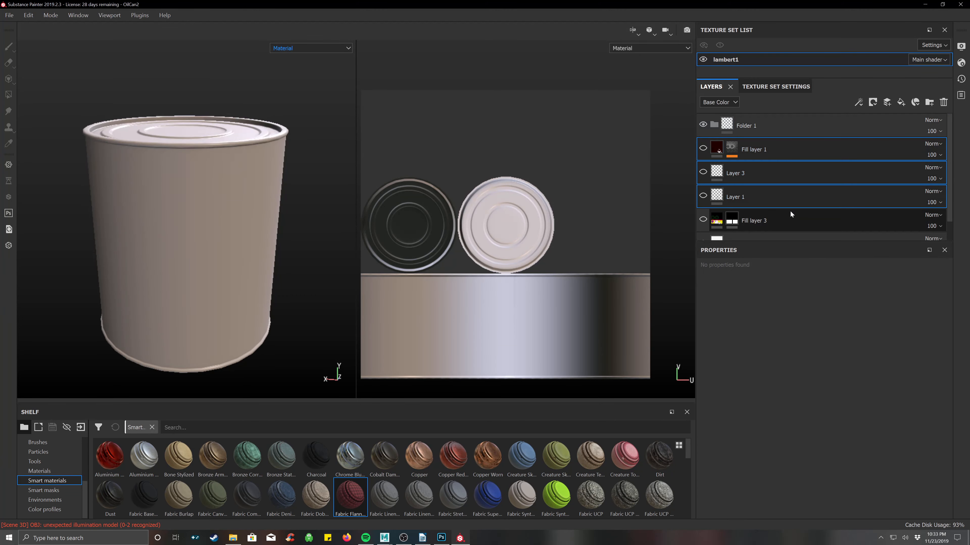
pyautogui.keyDown('ctrl'); pyautogui.click(791, 222); pyautogui.keyUp('ctrl')
pyautogui.scroll(-1, 807, 212)
pyautogui.keyDown('ctrl'); pyautogui.click(789, 219); pyautogui.keyUp('ctrl')
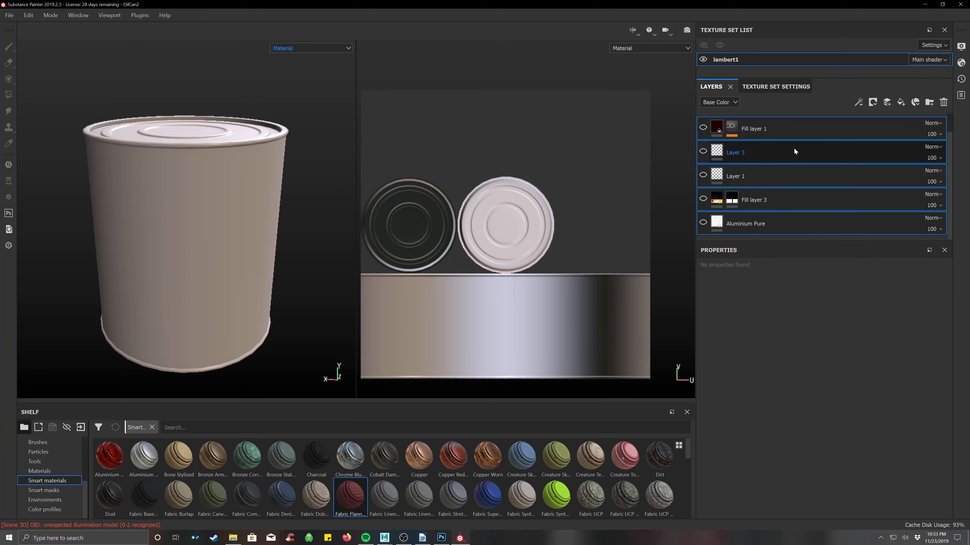
pyautogui.scroll(1, 795, 152)
pyautogui.moveTo(798, 160); pyautogui.dragTo(792, 126)
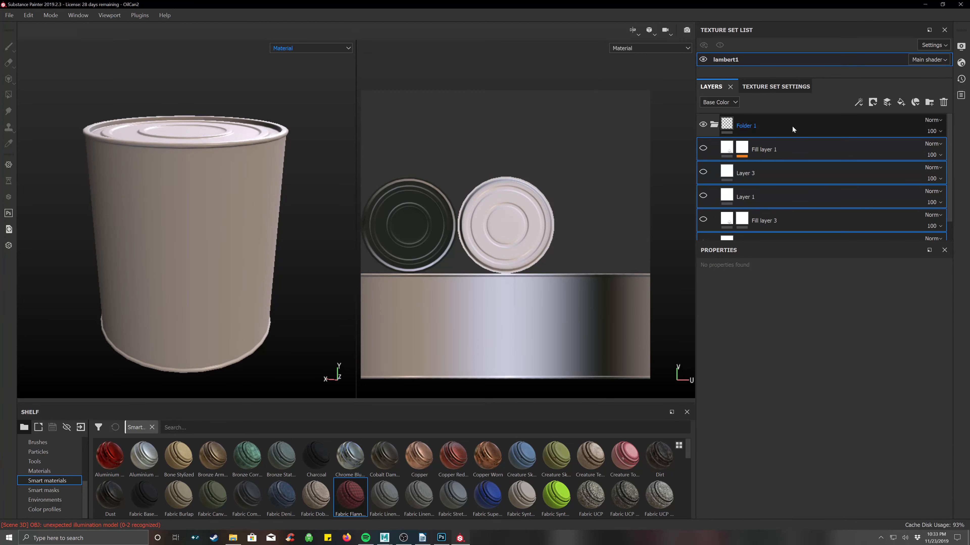
# - Collapse Folder 1 and rename it "Original Textures"
pyautogui.click(713, 126)
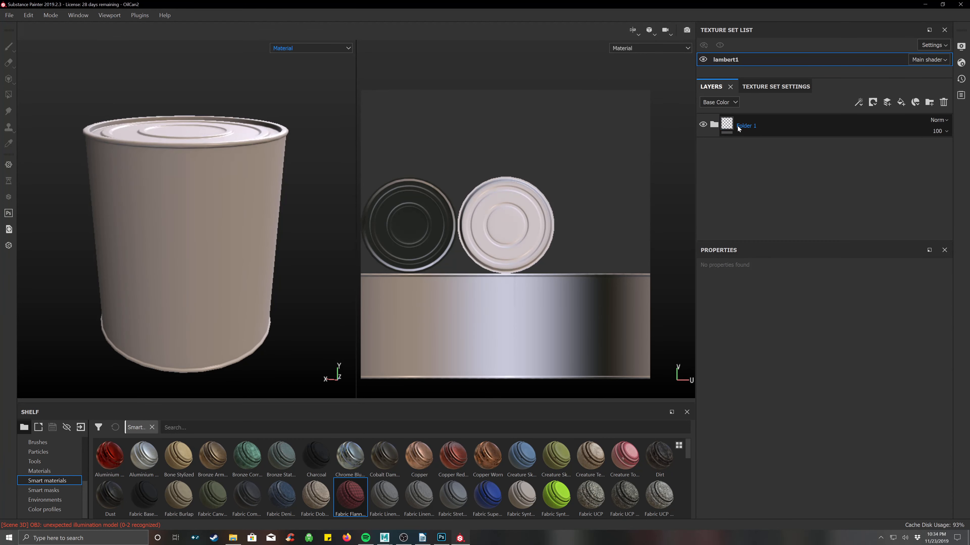
pyautogui.doubleClick(749, 125)
pyautogui.write('O')
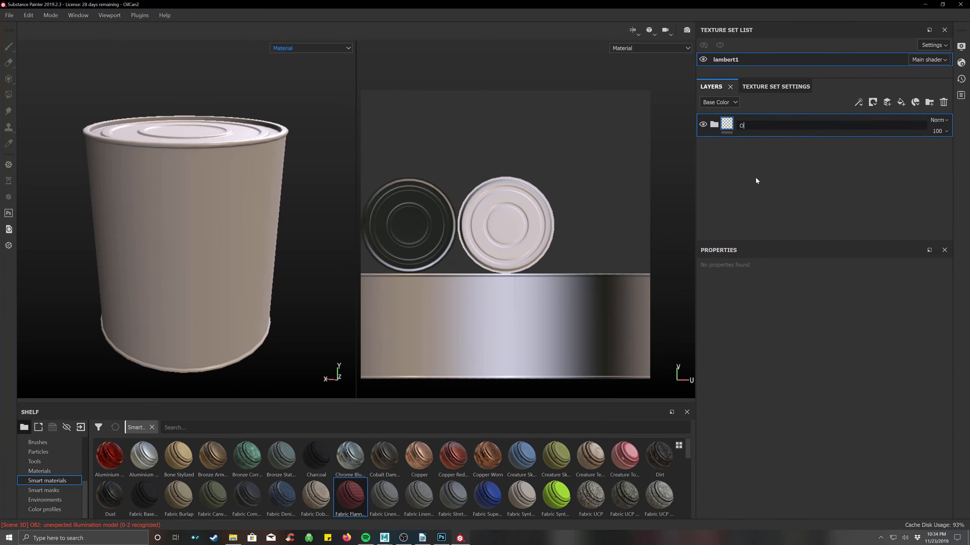
pyautogui.write('riginal Textures')
pyautogui.press('Return')
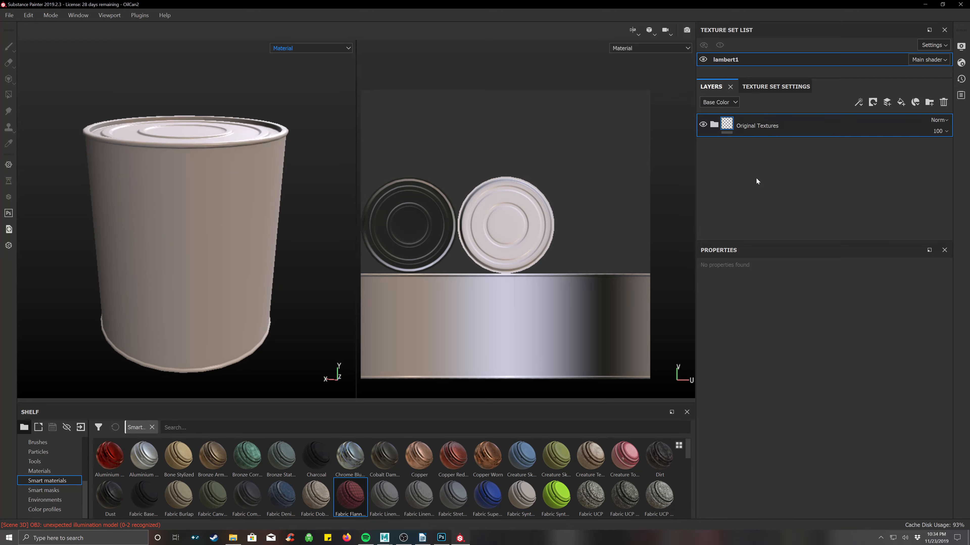
# - Turn the layers inside the Original Textures folder visible again, then collapse the folder and hide it as a whole
pyautogui.click(713, 124)
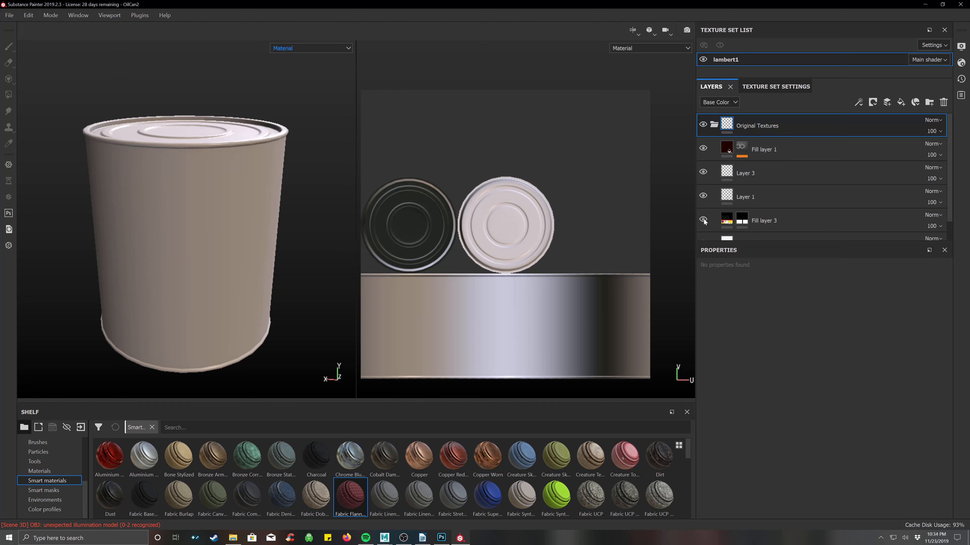
pyautogui.scroll(-1, 715, 202)
pyautogui.scroll(1, 742, 202)
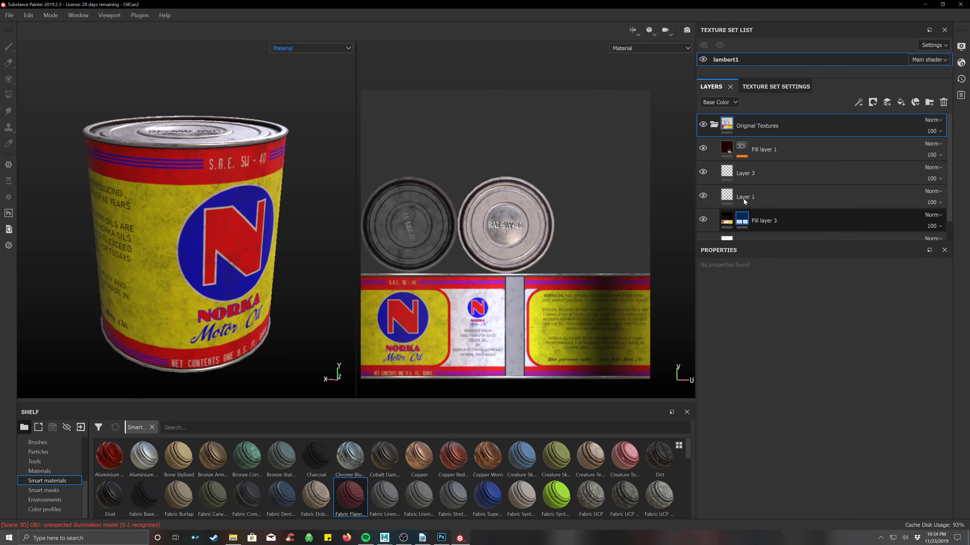
pyautogui.click(712, 125)
pyautogui.click(703, 125)
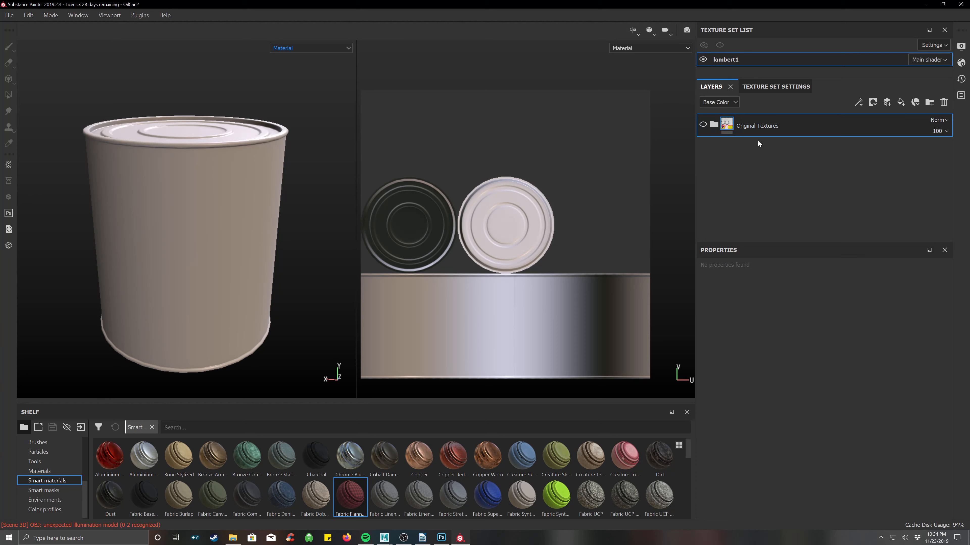
# - Add a new paint layer above the Original Textures folder and go through its brush properties to the alpha settings
pyautogui.click(887, 103)
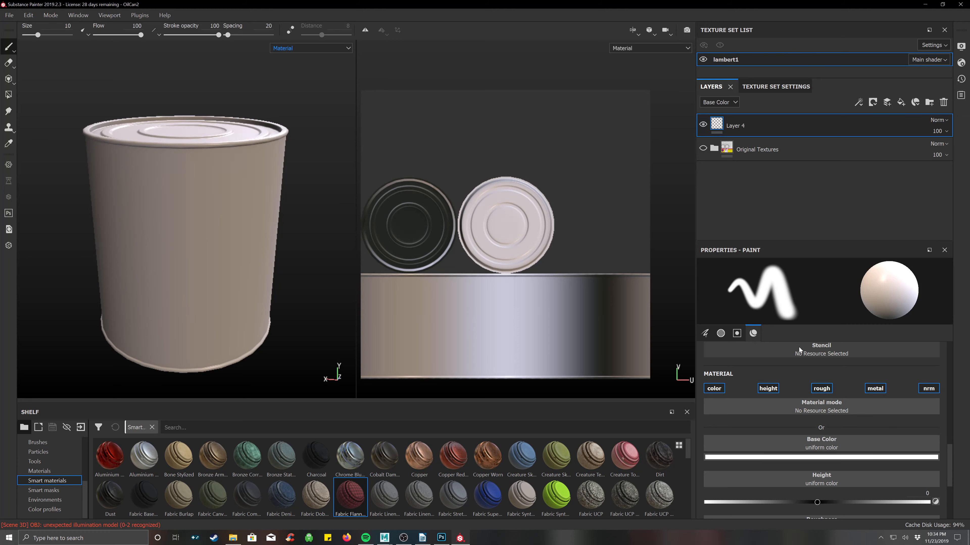
pyautogui.scroll(2, 803, 397)
pyautogui.scroll(5, 803, 398)
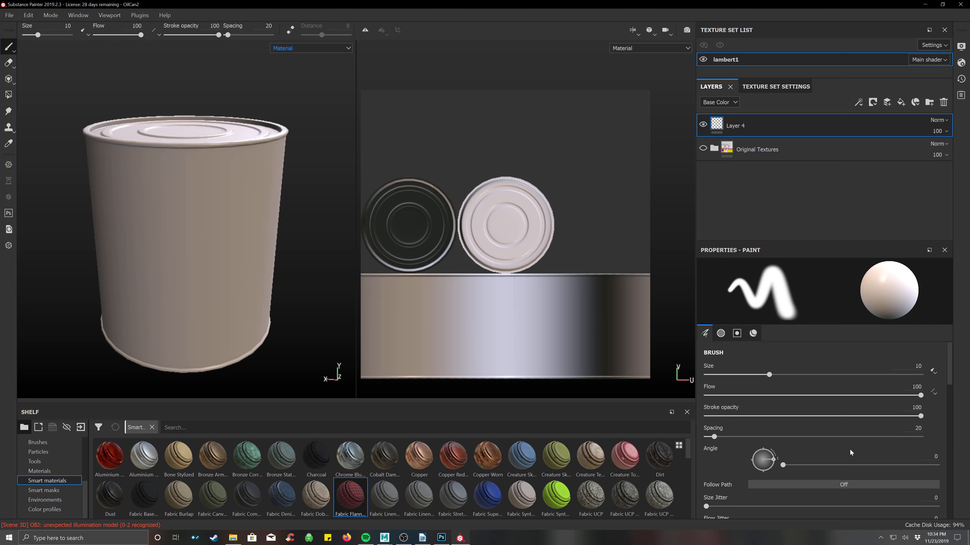
pyautogui.scroll(-8, 820, 417)
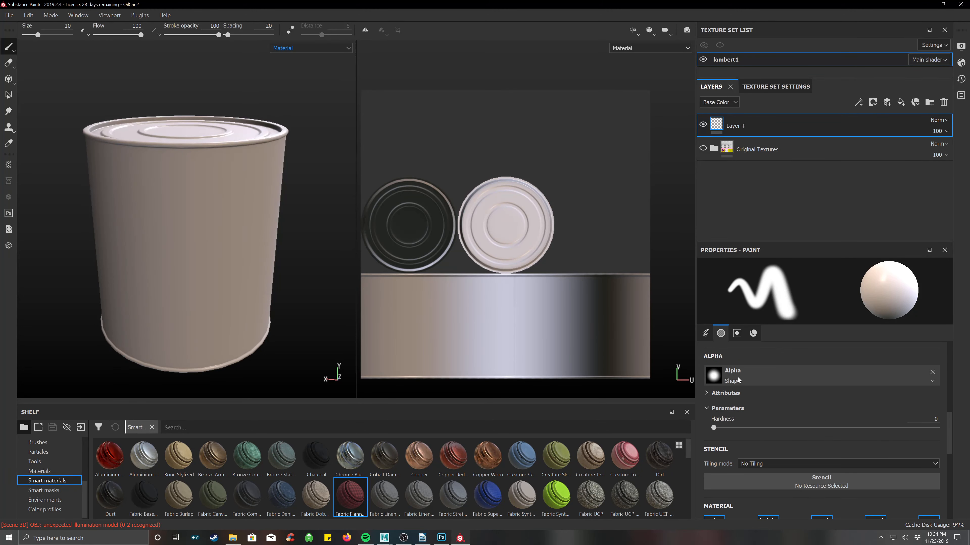
# - Set the paint brush's alpha to Arrow Bend Split and enlarge the brush to size 100
pyautogui.click(751, 378)
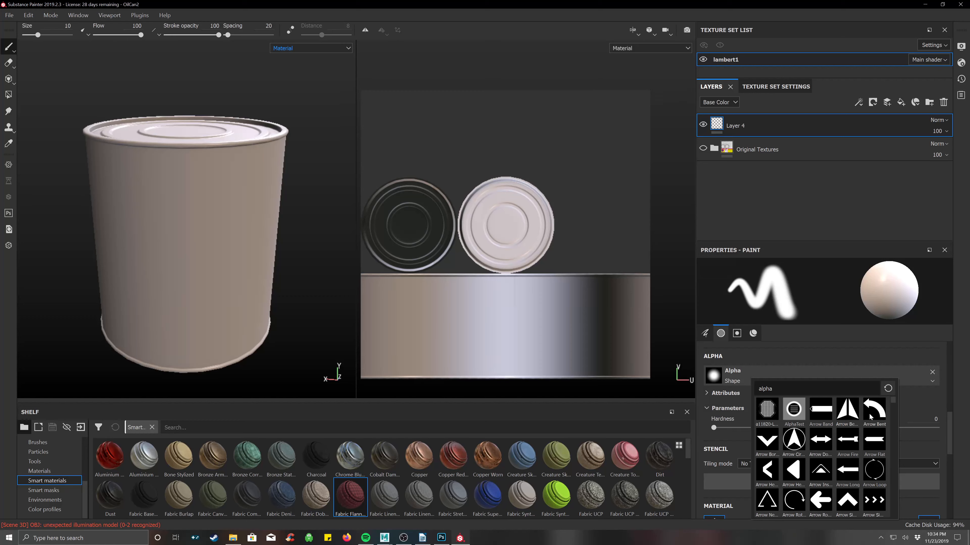
pyautogui.click(847, 409)
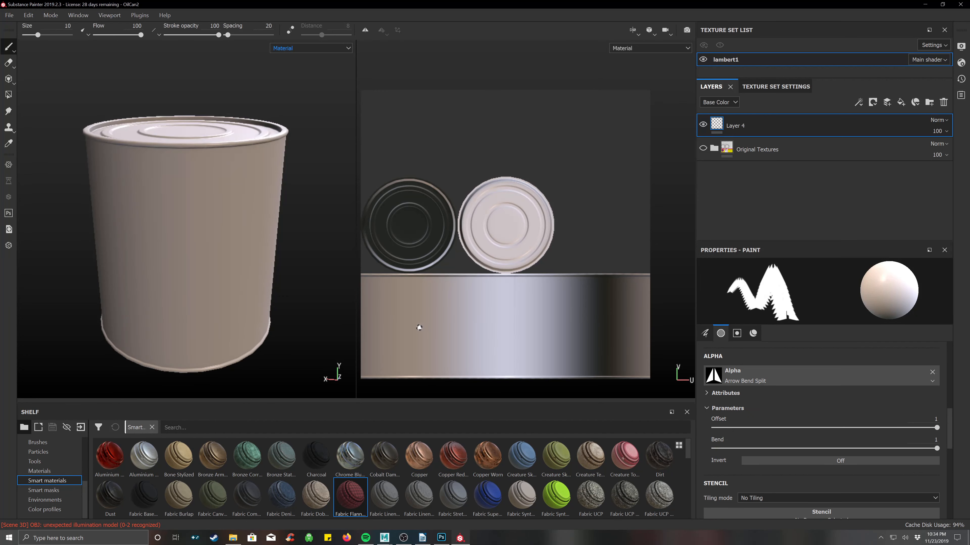
pyautogui.press(']')
pyautogui.press(']')
pyautogui.press(']')
pyautogui.press(']')
pyautogui.press(']')
pyautogui.press(']')
pyautogui.press(']')
pyautogui.press(']')
pyautogui.press(']')
pyautogui.press(']')
pyautogui.press(']')
pyautogui.press(']')
pyautogui.press(']')
pyautogui.press(']')
pyautogui.press(']')
pyautogui.press(']')
pyautogui.press(']')
pyautogui.press(']')
pyautogui.press(']')
pyautogui.press(']')
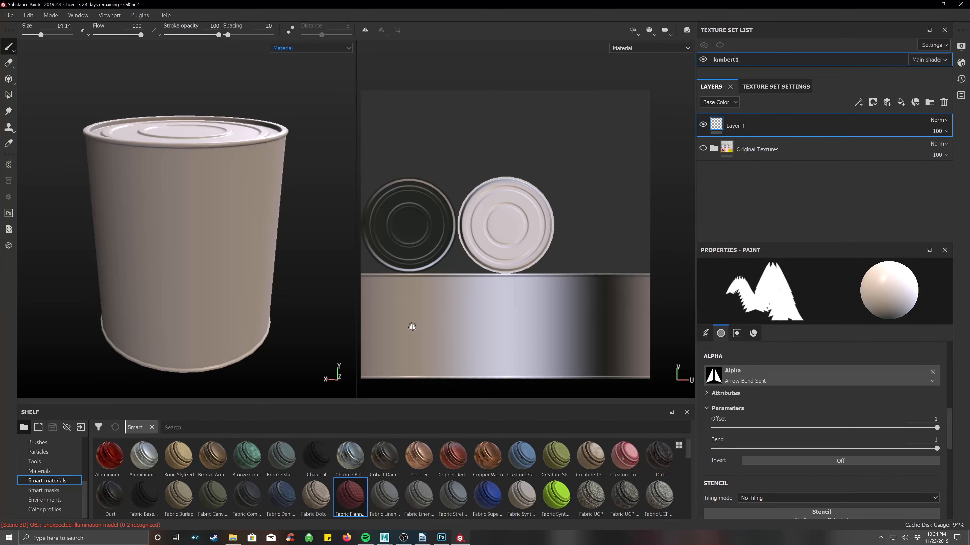
pyautogui.press(']')
# - Stamp the split arrow three times in a row across the can's side strip in the UV view
pyautogui.click(406, 326)
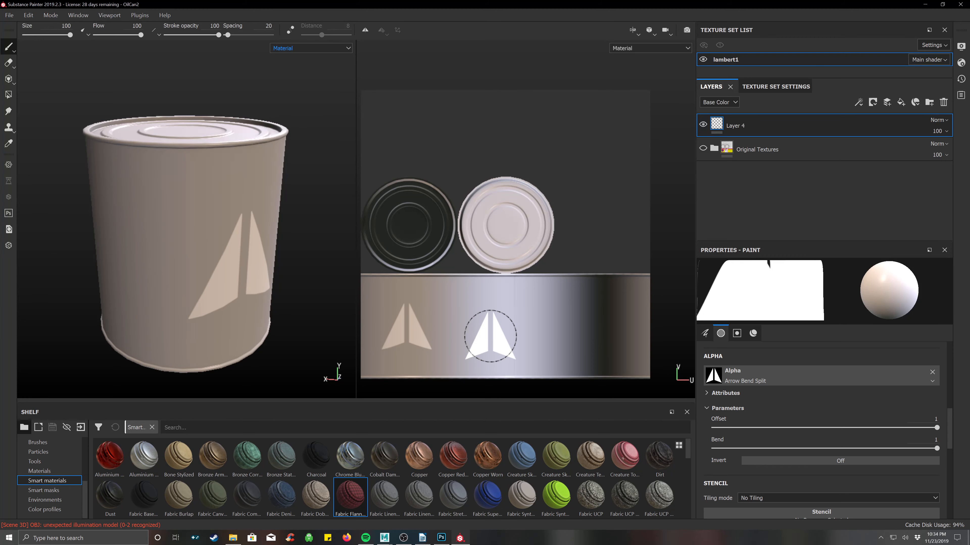
pyautogui.click(471, 326)
pyautogui.click(545, 326)
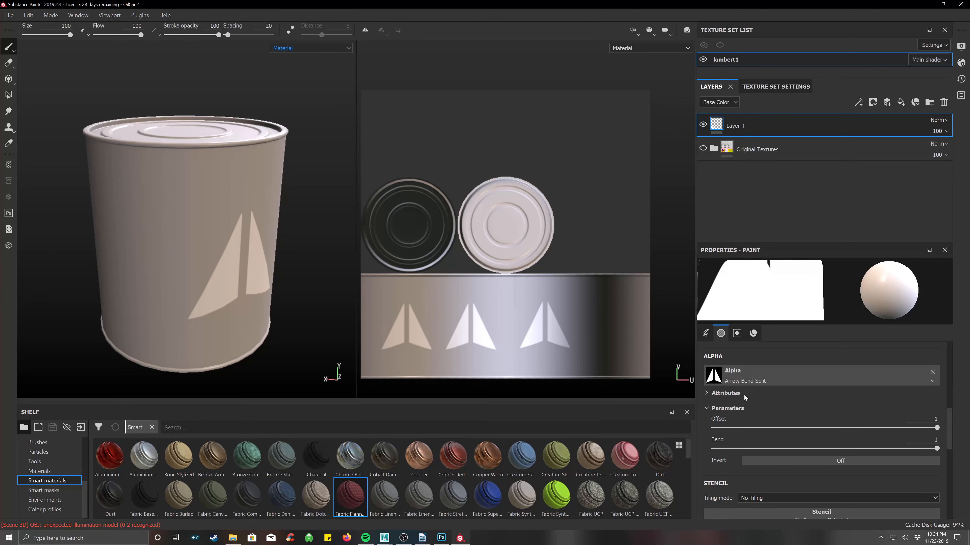
# - Undo the three arrow stamps on Layer 4
pyautogui.hotkey('ctrl', 'z')
pyautogui.hotkey('ctrl', 'z')
pyautogui.hotkey('ctrl', 'z')
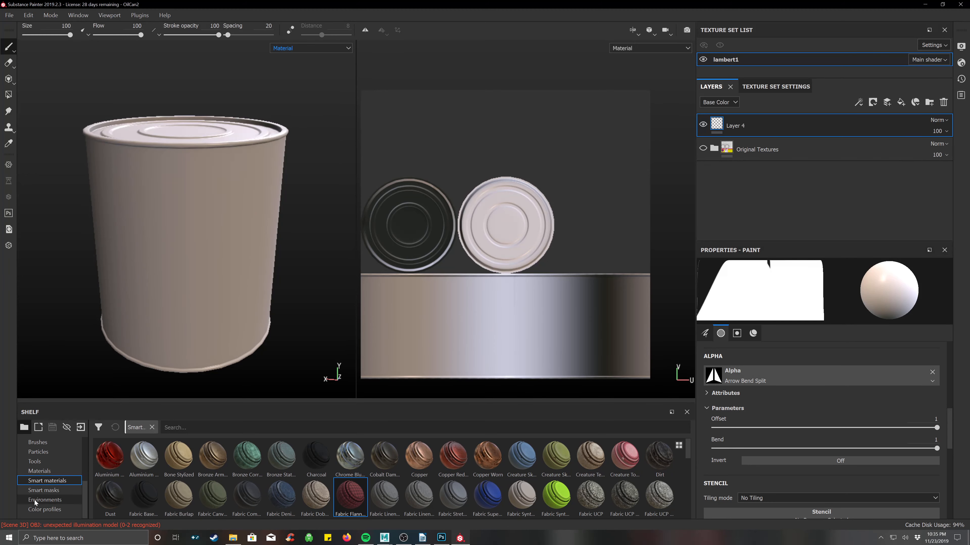
# - Choose the Basic Hard brush and turn off its color, height, rough and metal channels, leaving only nrm active
pyautogui.click(37, 472)
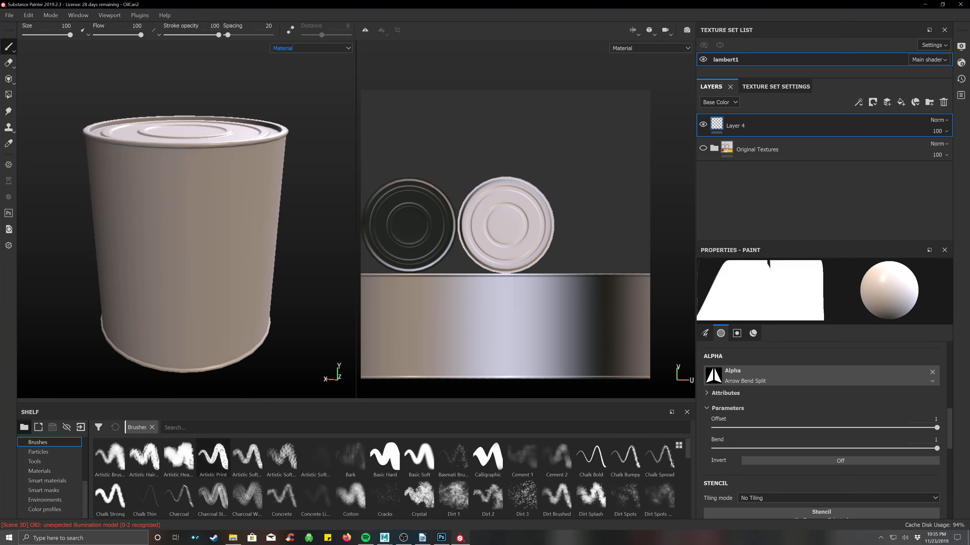
pyautogui.click(382, 460)
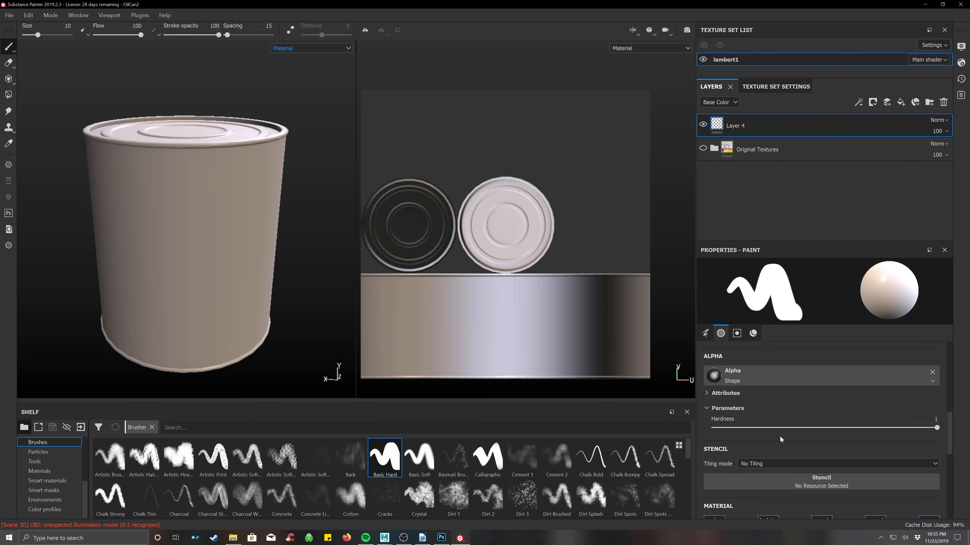
pyautogui.scroll(-2, 834, 413)
pyautogui.scroll(-3, 833, 414)
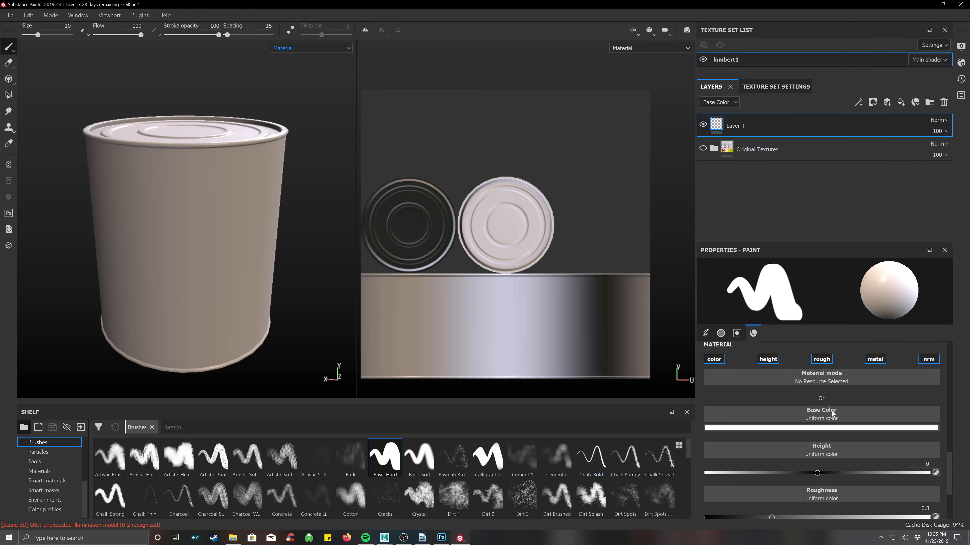
pyautogui.click(714, 359)
pyautogui.click(760, 360)
pyautogui.click(821, 361)
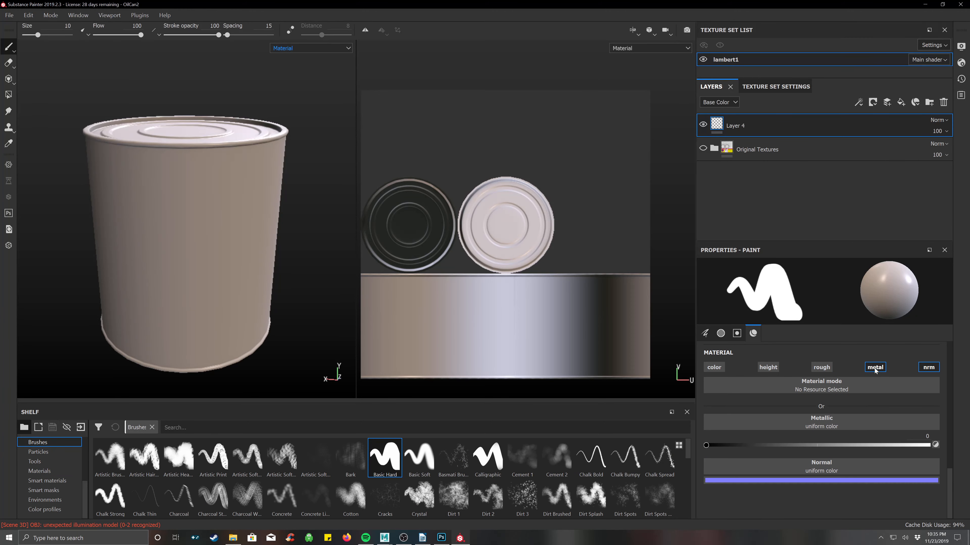
pyautogui.click(875, 368)
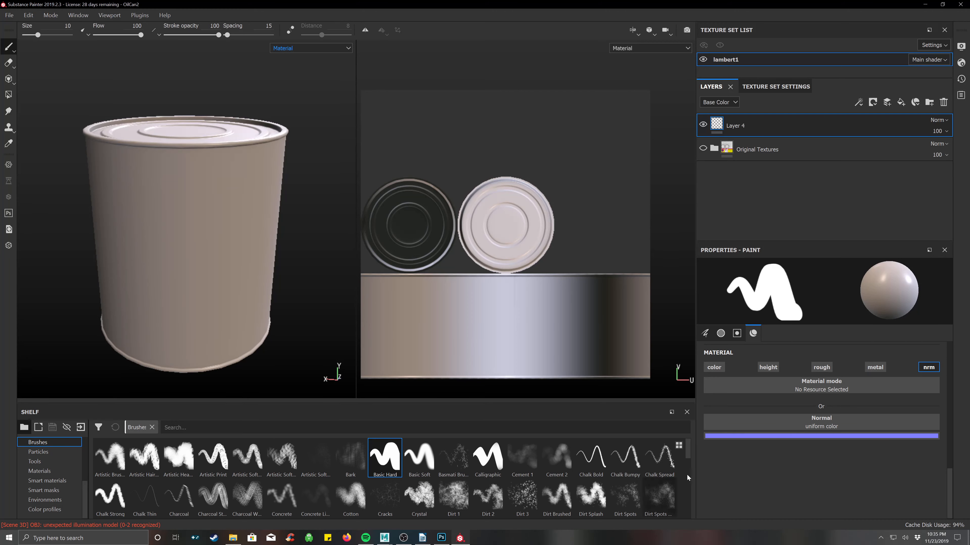
# - Load the Arrow Circle alpha into the brush, enlarge it to size 100 and review its alpha and material settings
pyautogui.scroll(6, 812, 441)
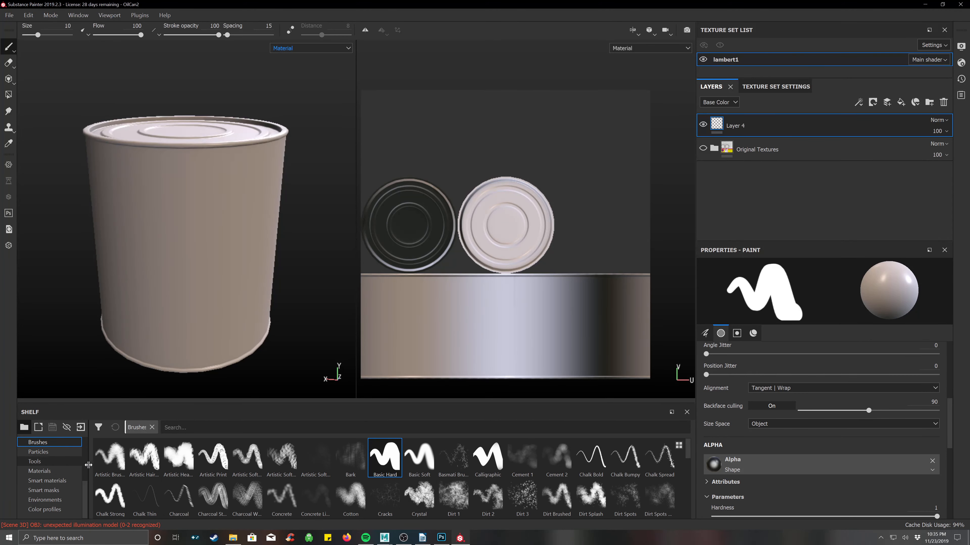
pyautogui.scroll(-5, 238, 475)
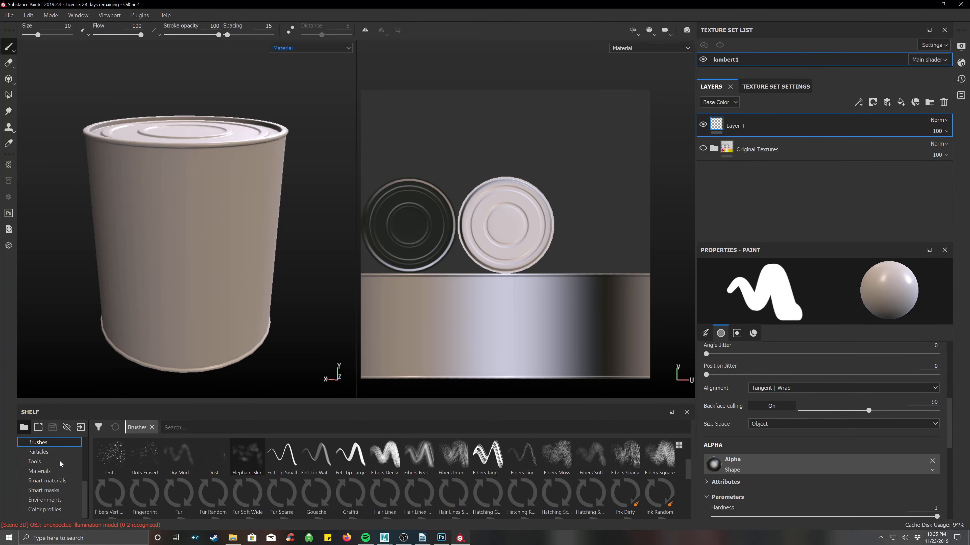
pyautogui.scroll(3, 50, 467)
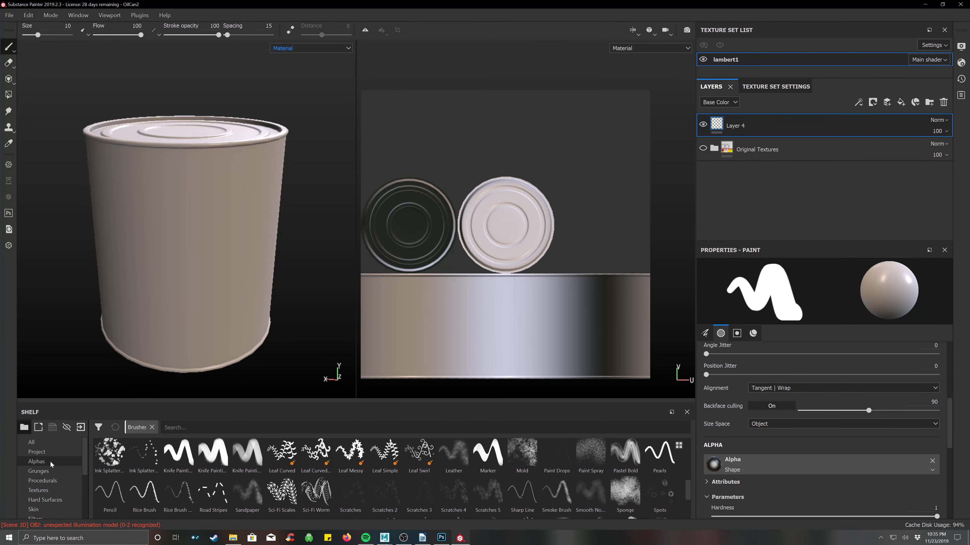
pyautogui.click(37, 461)
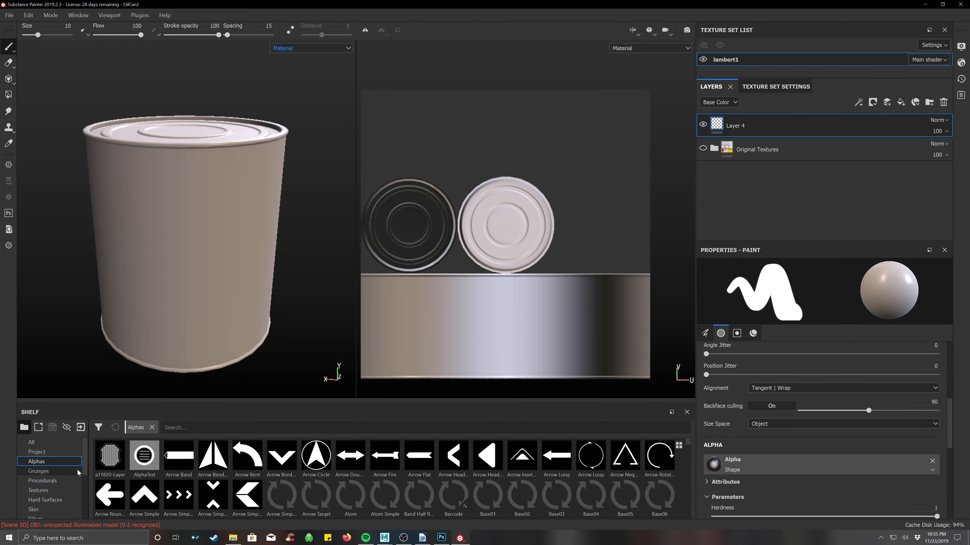
pyautogui.click(308, 462)
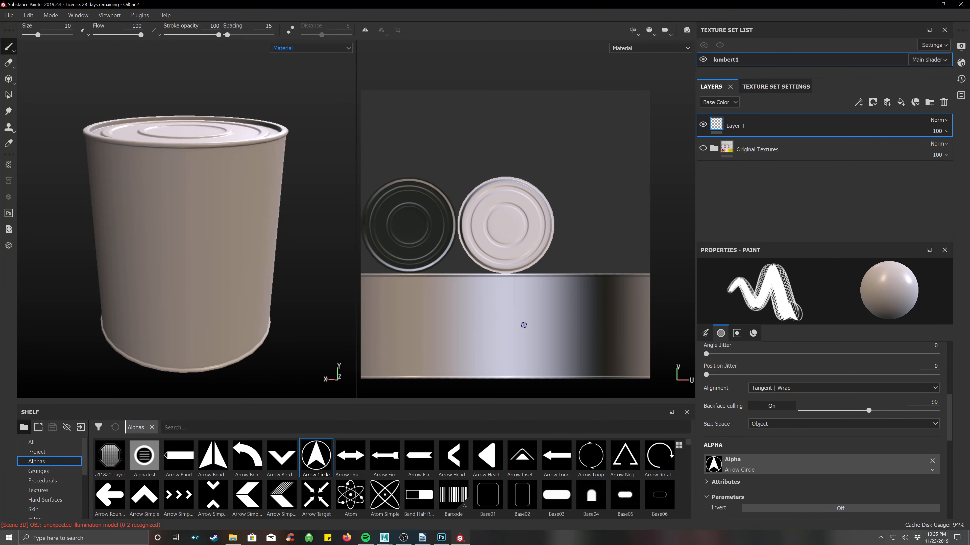
pyautogui.keyDown('ctrl'); pyautogui.moveTo(523, 325); pyautogui.dragTo(441, 327, button='right'); pyautogui.keyUp('ctrl')
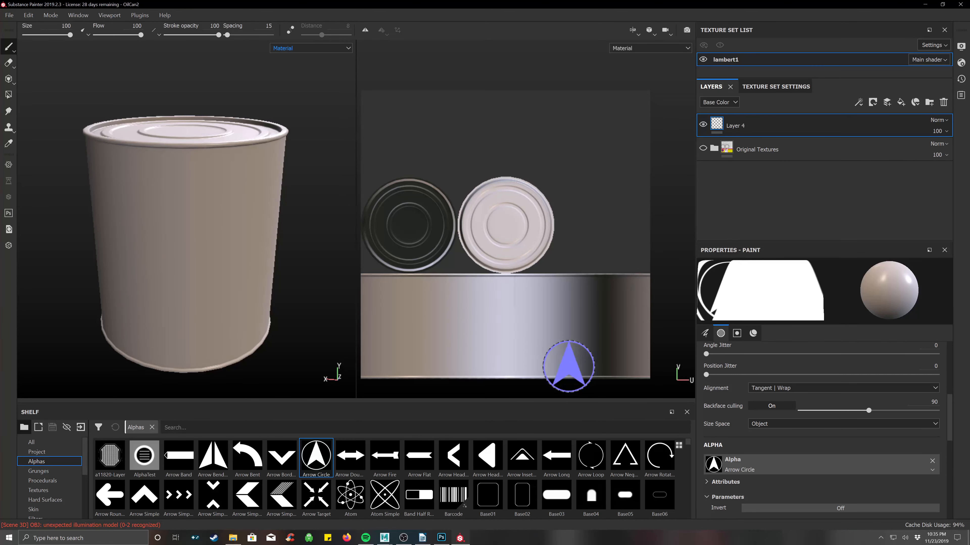
pyautogui.scroll(-6, 833, 458)
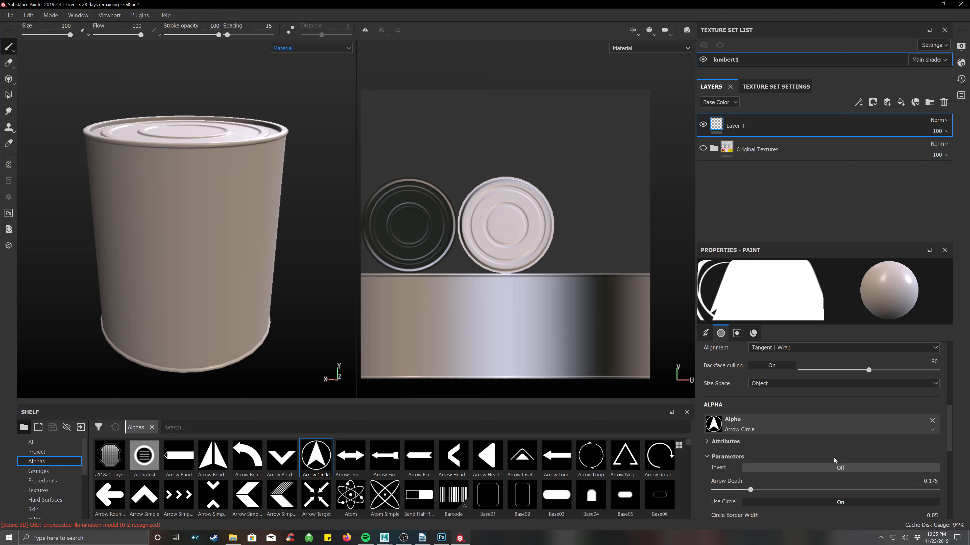
pyautogui.scroll(-2, 833, 454)
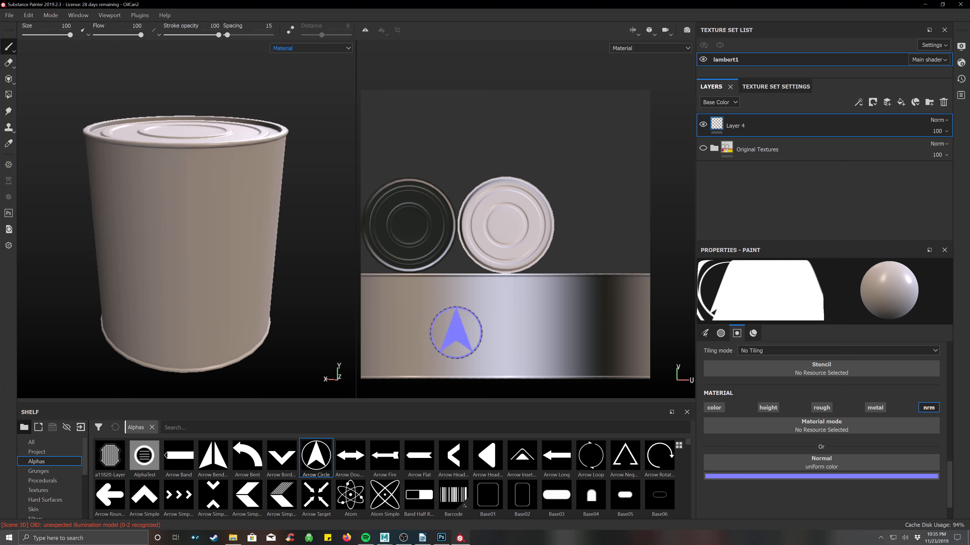
pyautogui.scroll(5, 831, 401)
pyautogui.scroll(2, 831, 400)
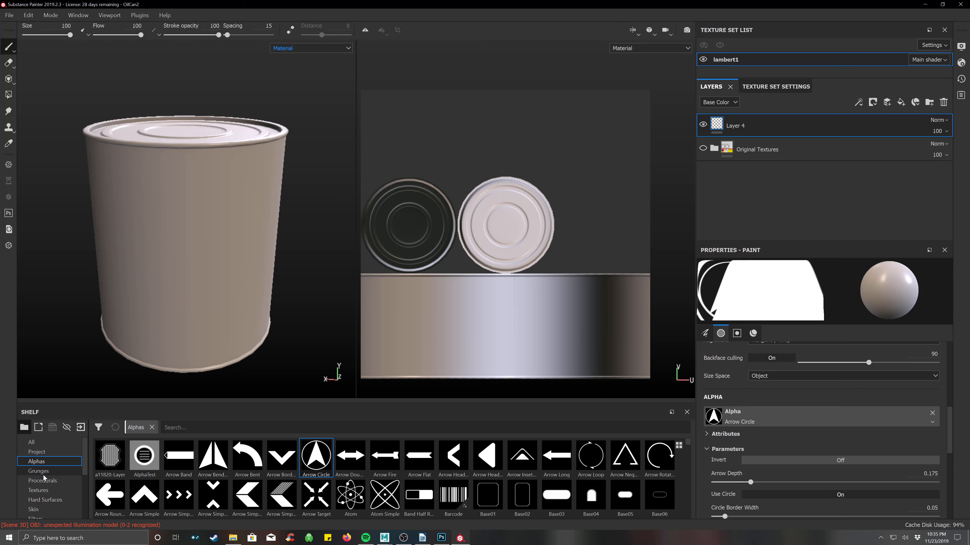
# - Switch the paint brush back to the Basic Hard preset
pyautogui.scroll(-3, 44, 482)
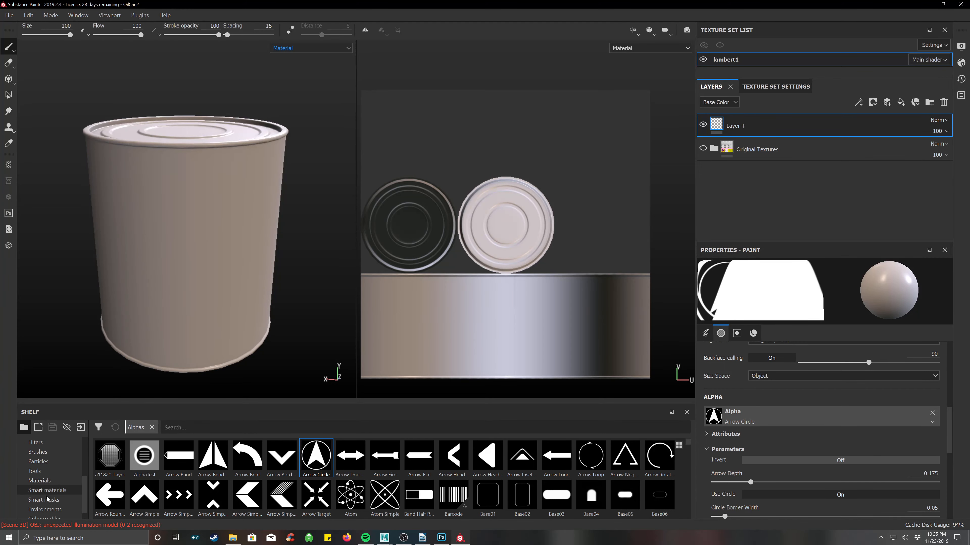
pyautogui.click(45, 452)
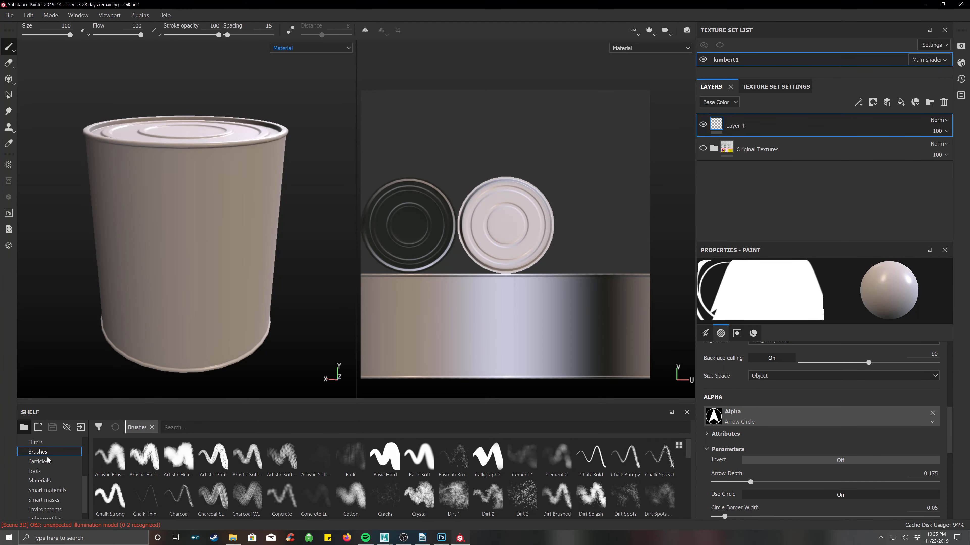
pyautogui.click(384, 463)
# - Assign the Circle Button Sliced texture to the brush material's Normal channel
pyautogui.scroll(-2, 772, 426)
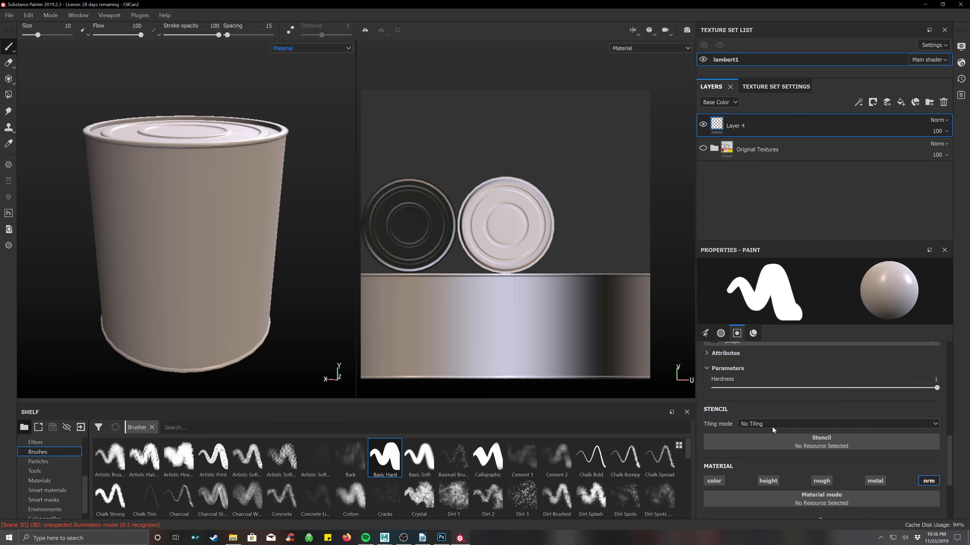
pyautogui.scroll(-3, 772, 426)
pyautogui.click(798, 424)
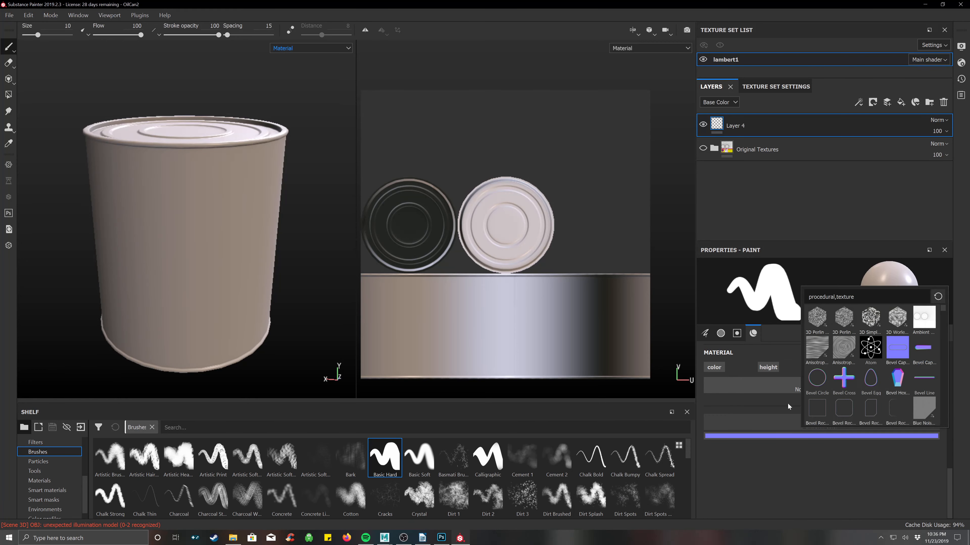
pyautogui.scroll(-3, 876, 377)
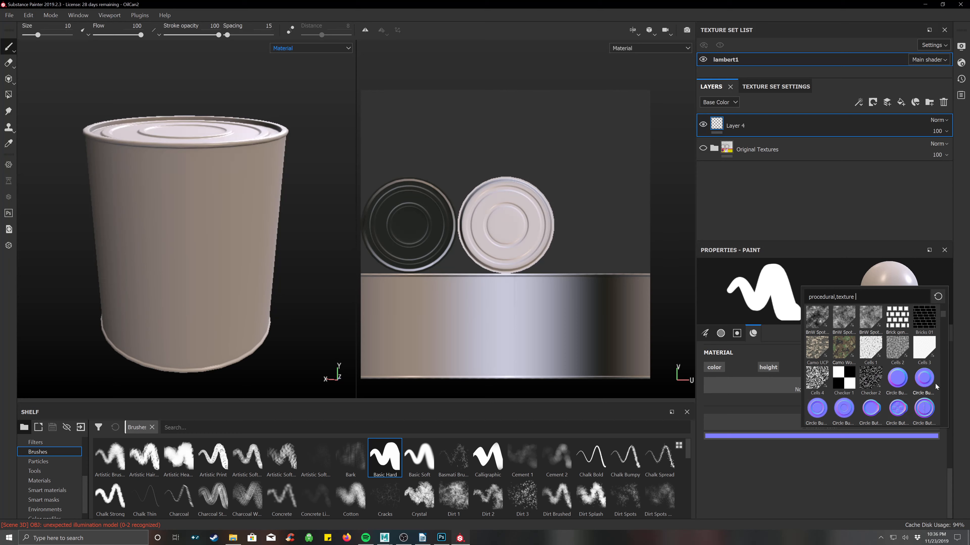
pyautogui.click(924, 410)
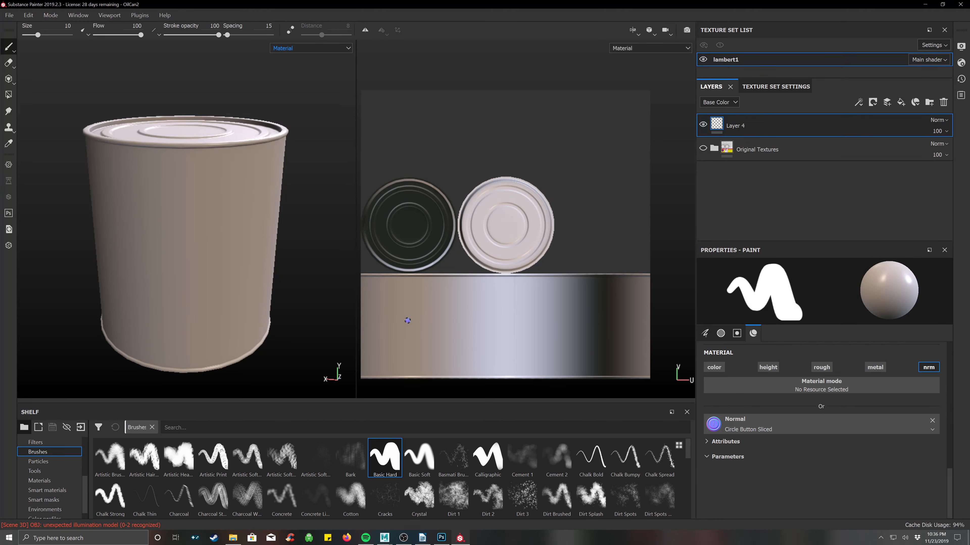
# - Set the brush size to 40.96 and its spacing to 238 for stamping the circle button
pyautogui.press(']')
pyautogui.press(']')
pyautogui.press(']')
pyautogui.press(']')
pyautogui.press(']')
pyautogui.press(']')
pyautogui.press(']')
pyautogui.press(']')
pyautogui.press(']')
pyautogui.press(']')
pyautogui.press(']')
pyautogui.press(']')
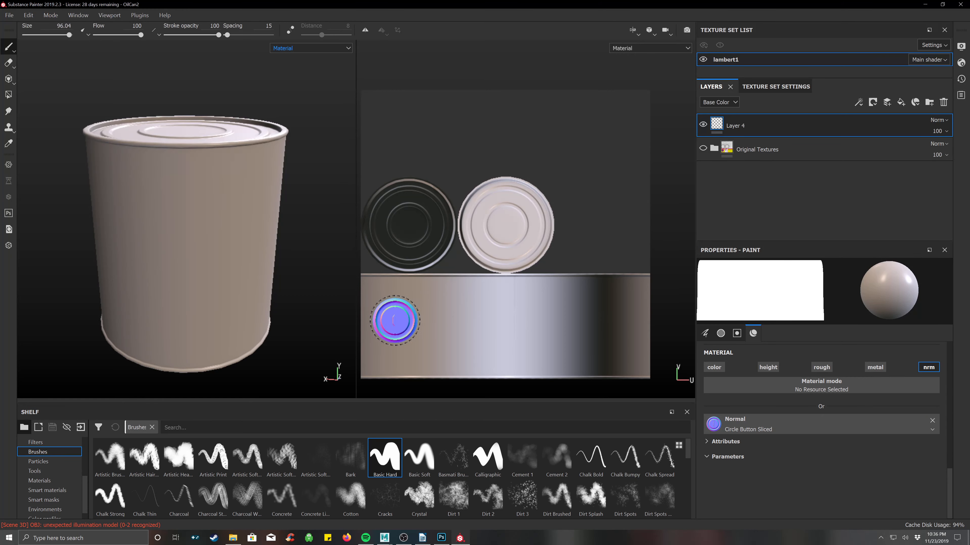
pyautogui.press('[')
pyautogui.press('[')
pyautogui.press('[')
pyautogui.press('[')
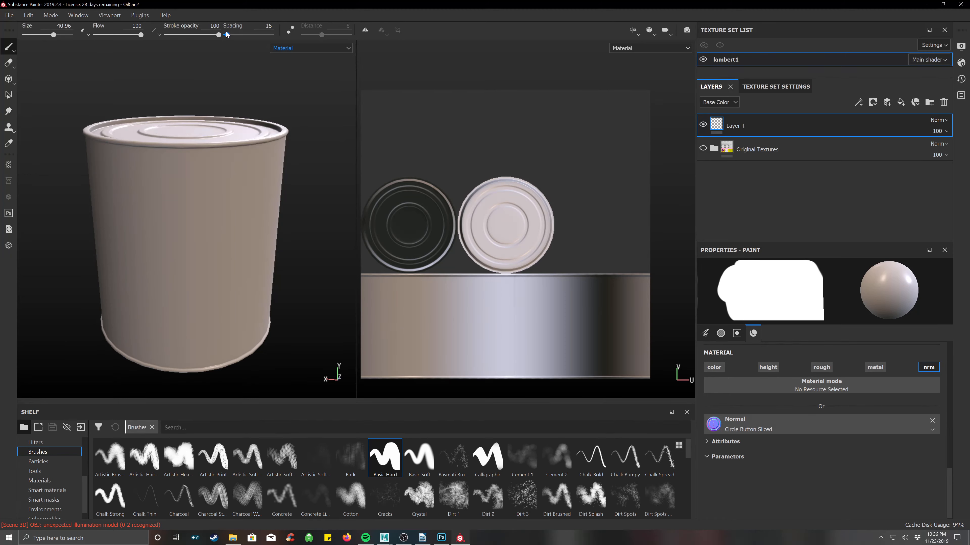
pyautogui.moveTo(227, 35); pyautogui.dragTo(252, 35)
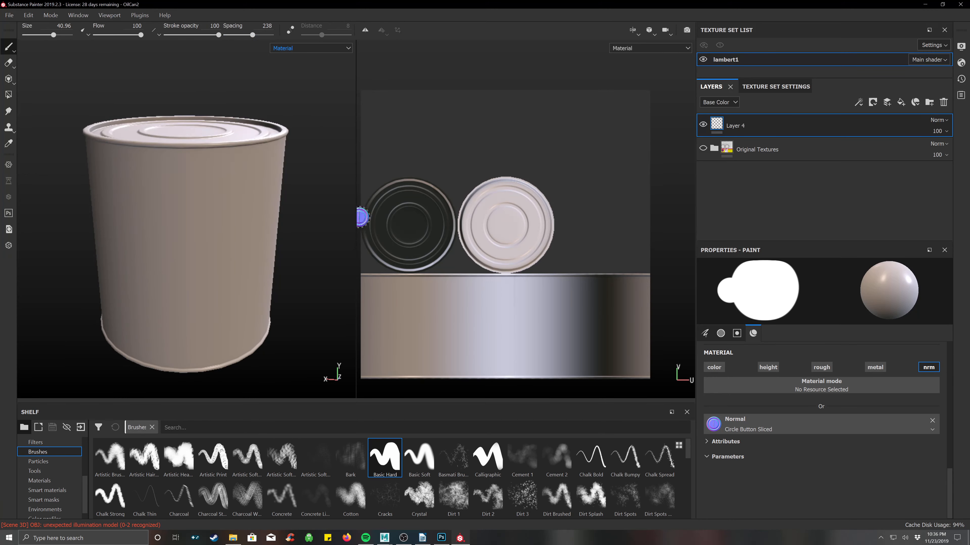
# - Reduce the brush size to 19.36 and stamp straight rows of circle buttons along the upper and lower edges of the can's unwrapped side
pyautogui.keyDown('ctrl'); pyautogui.moveTo(391, 302); pyautogui.dragTo(372, 288, button='right'); pyautogui.keyUp('ctrl')
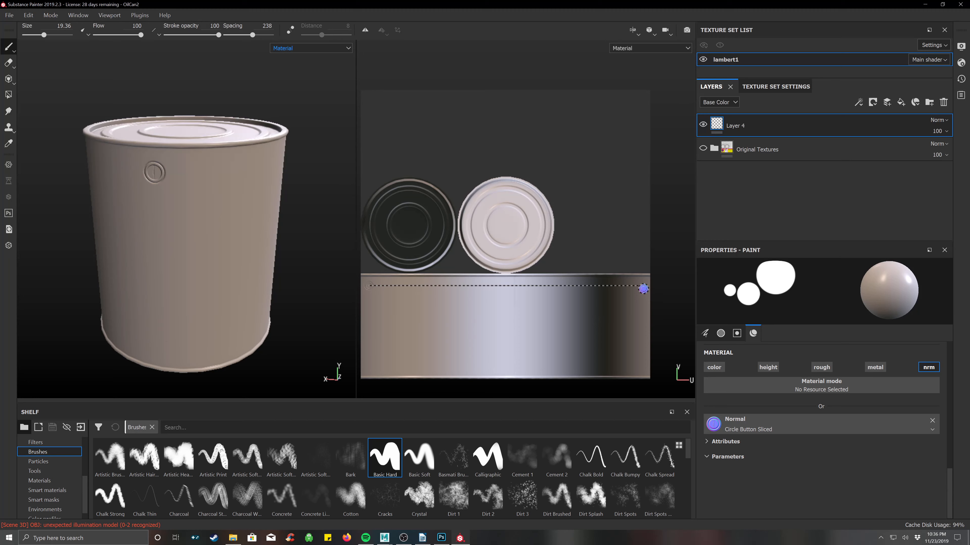
pyautogui.keyDown('shift'); pyautogui.click(643, 287); pyautogui.keyUp('shift')
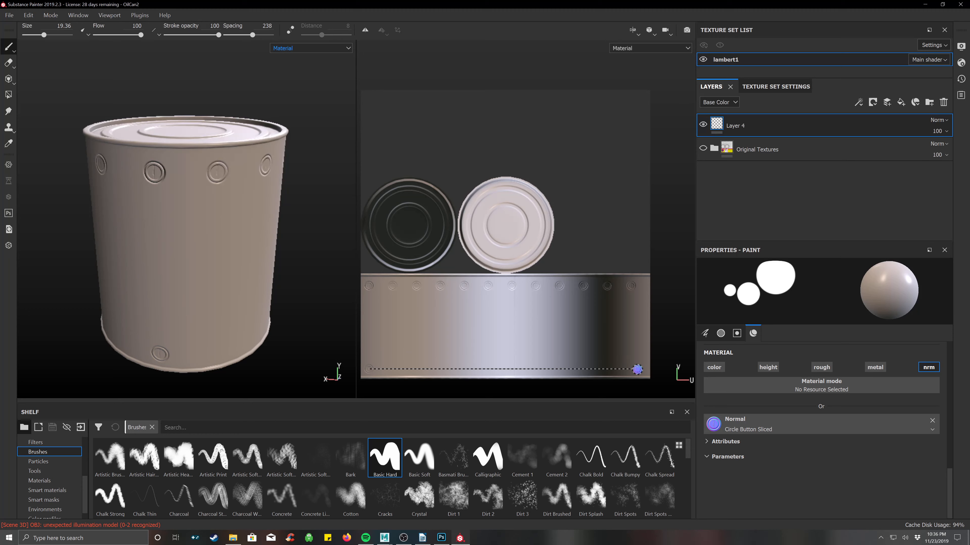
pyautogui.keyDown('shift'); pyautogui.click(642, 369); pyautogui.keyUp('shift')
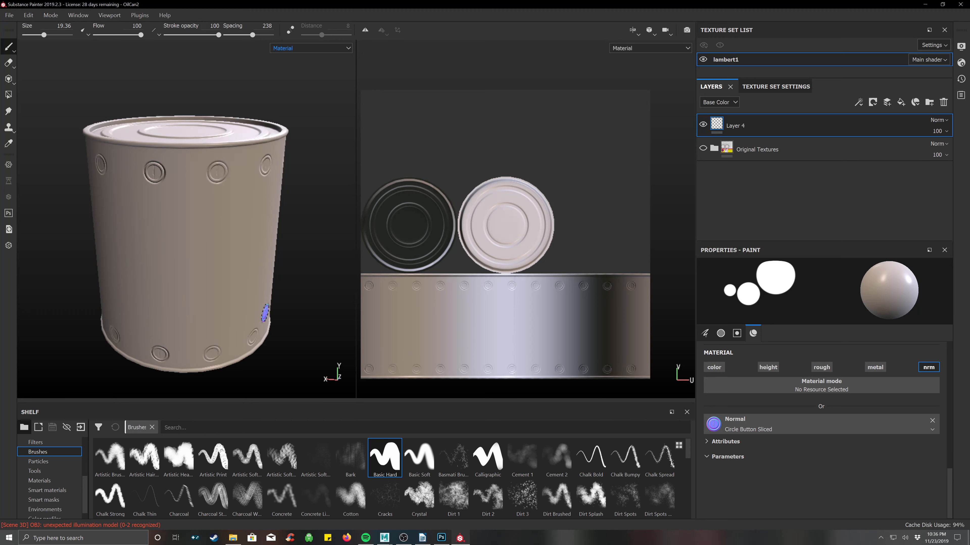
pyautogui.keyDown('alt'); pyautogui.moveTo(265, 313); pyautogui.dragTo(279, 220); pyautogui.keyUp('alt')
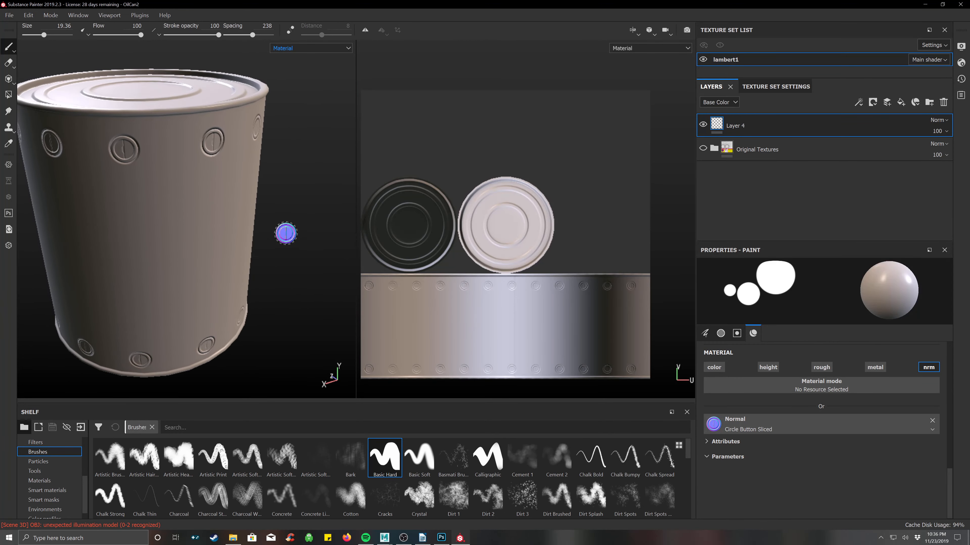
# - Rotate the lighting, stamp a diagonal row of circle buttons across the can's unwrapped side, and inspect it around the can
pyautogui.keyDown('shift'); pyautogui.moveTo(285, 233); pyautogui.dragTo(312, 219, button='right'); pyautogui.keyUp('shift')
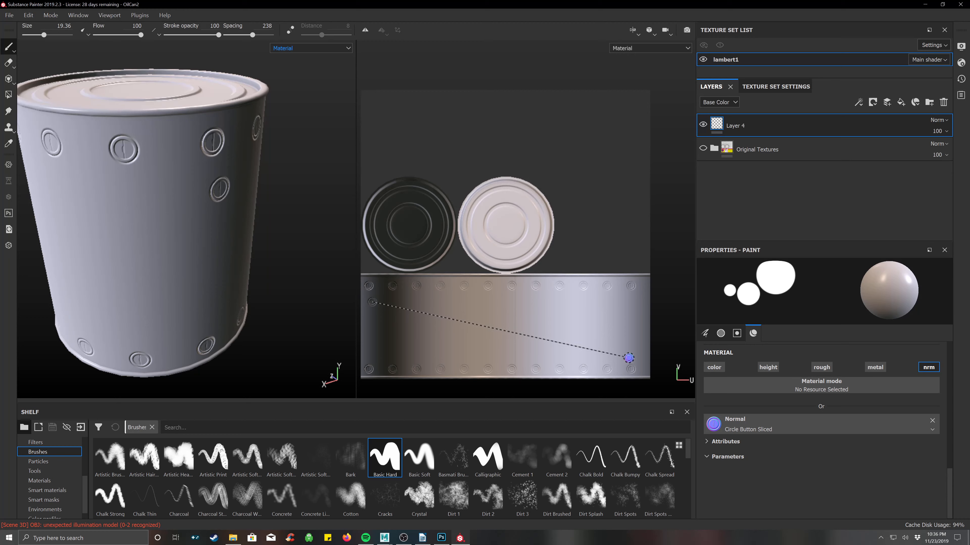
pyautogui.keyDown('shift'); pyautogui.click(629, 358); pyautogui.keyUp('shift')
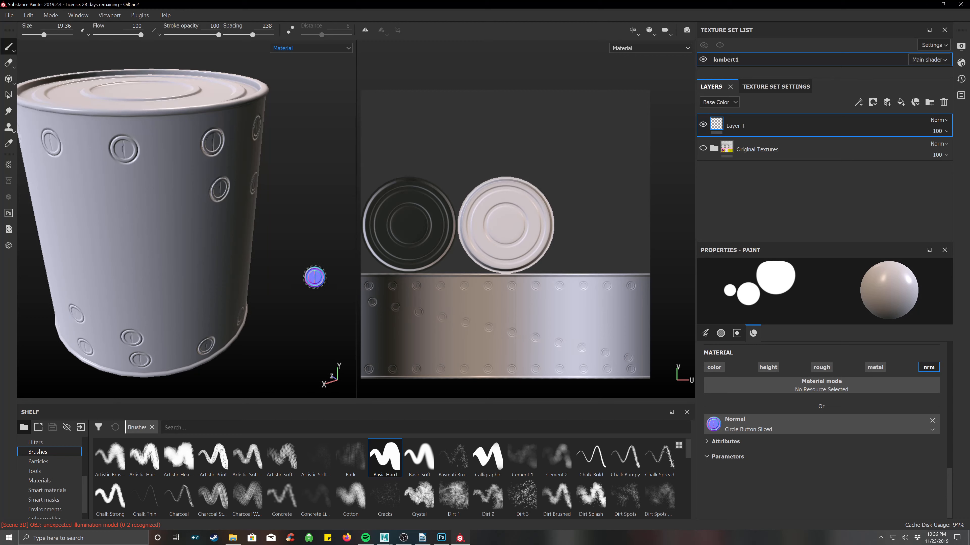
pyautogui.keyDown('alt'); pyautogui.moveTo(315, 277); pyautogui.dragTo(109, 255); pyautogui.keyUp('alt')
pyautogui.keyDown('alt'); pyautogui.moveTo(299, 274); pyautogui.dragTo(152, 262, button='middle'); pyautogui.keyUp('alt')
pyautogui.keyDown('alt'); pyautogui.moveTo(152, 262); pyautogui.dragTo(52, 266); pyautogui.keyUp('alt')
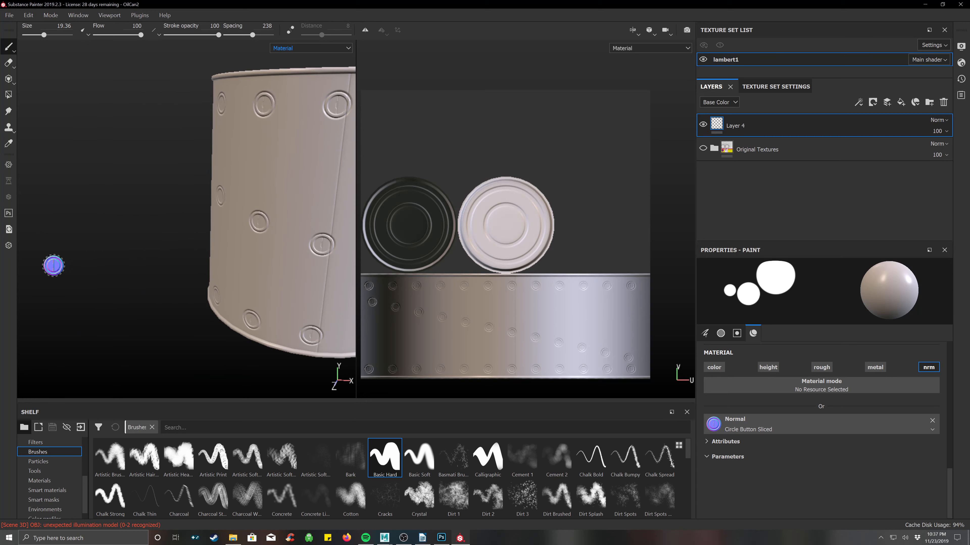
pyautogui.moveTo(124, 253)
pyautogui.keyDown('alt'); pyautogui.mouseDown()
pyautogui.moveTo(196, 248)
pyautogui.moveTo(201, 277)
pyautogui.mouseUp(); pyautogui.keyUp('alt')
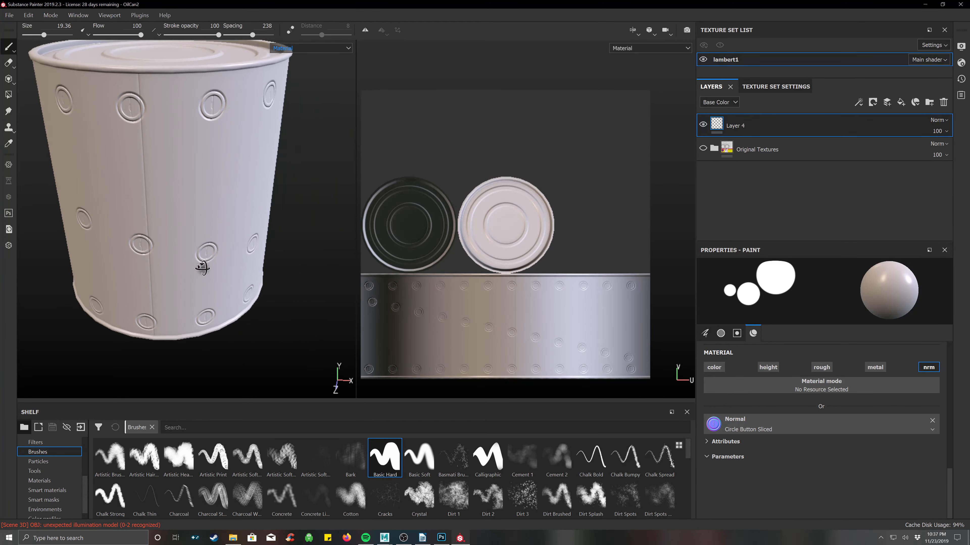
pyautogui.keyDown('alt'); pyautogui.moveTo(223, 245); pyautogui.dragTo(272, 268); pyautogui.keyUp('alt')
# - Undo the diagonal, lower and upper rows of circle buttons, keeping only the first stamp near the can's upper edge
pyautogui.hotkey('ctrl', 'z')
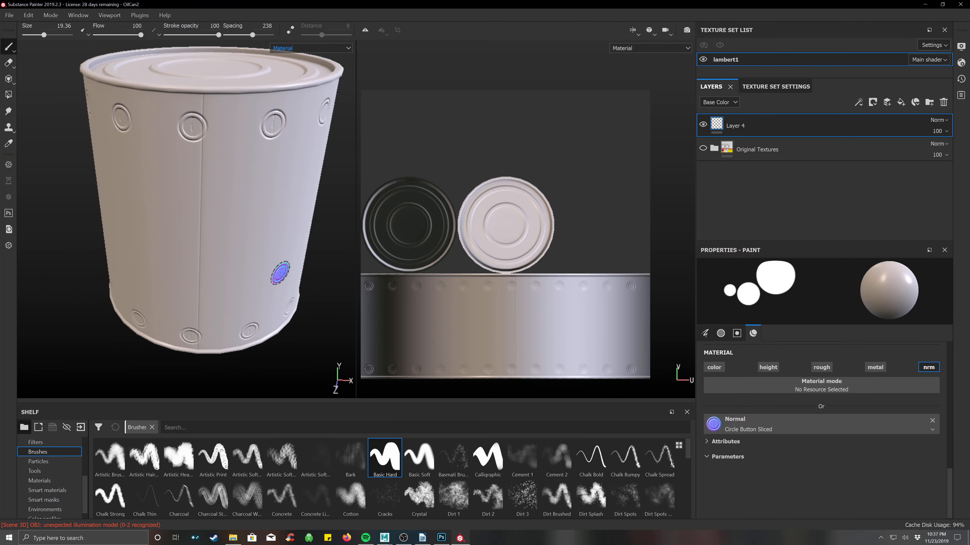
pyautogui.hotkey('ctrl', 'z')
pyautogui.keyDown('alt'); pyautogui.moveTo(290, 330); pyautogui.dragTo(383, 317); pyautogui.keyUp('alt')
pyautogui.keyDown('alt'); pyautogui.moveTo(178, 300); pyautogui.dragTo(217, 277, button='middle'); pyautogui.keyUp('alt')
pyautogui.keyDown('alt'); pyautogui.moveTo(215, 271); pyautogui.dragTo(189, 244, button='right'); pyautogui.keyUp('alt')
pyautogui.keyDown('alt'); pyautogui.moveTo(189, 244); pyautogui.dragTo(233, 254); pyautogui.keyUp('alt')
pyautogui.keyDown('alt'); pyautogui.moveTo(154, 263); pyautogui.dragTo(241, 247, button='middle'); pyautogui.keyUp('alt')
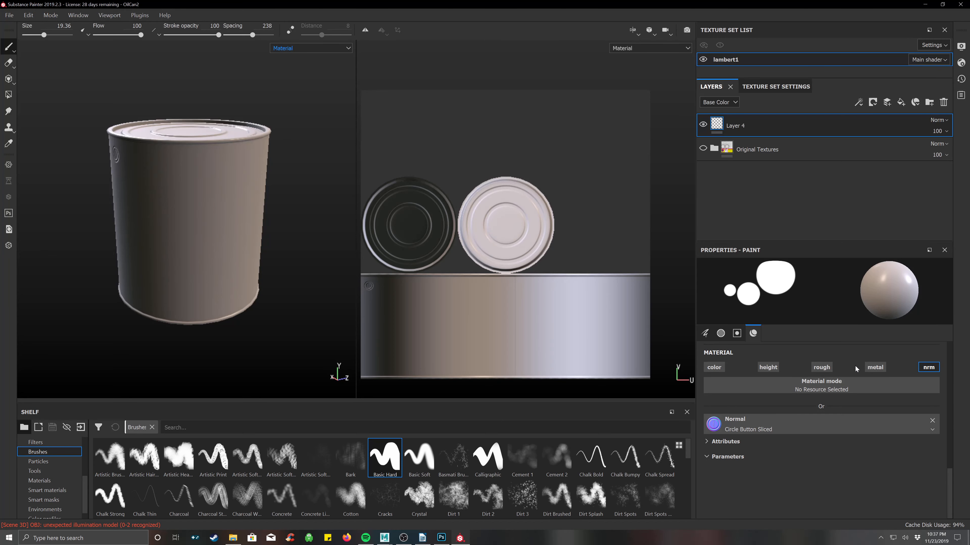
# - Enable the metal and color channels in the brush material and set Metallic to 1
pyautogui.click(872, 367)
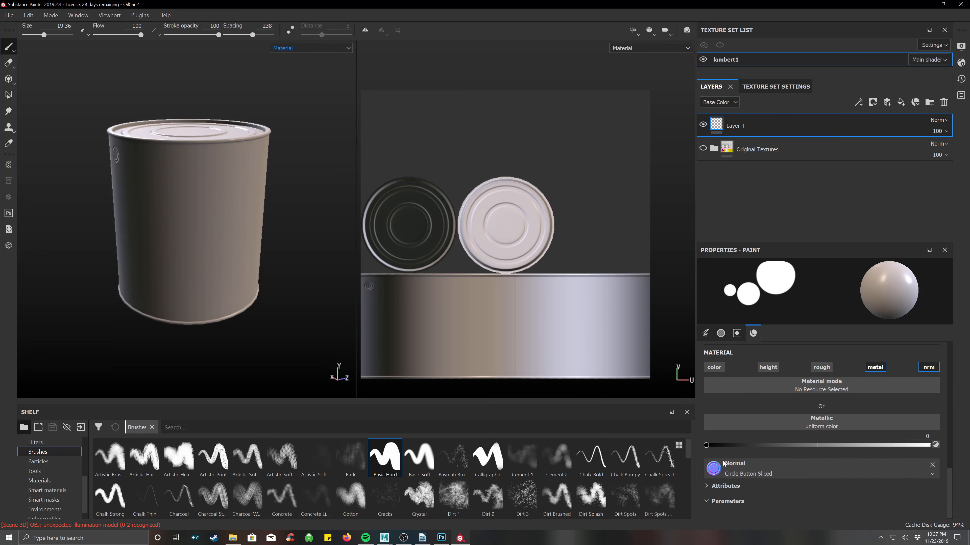
pyautogui.click(721, 367)
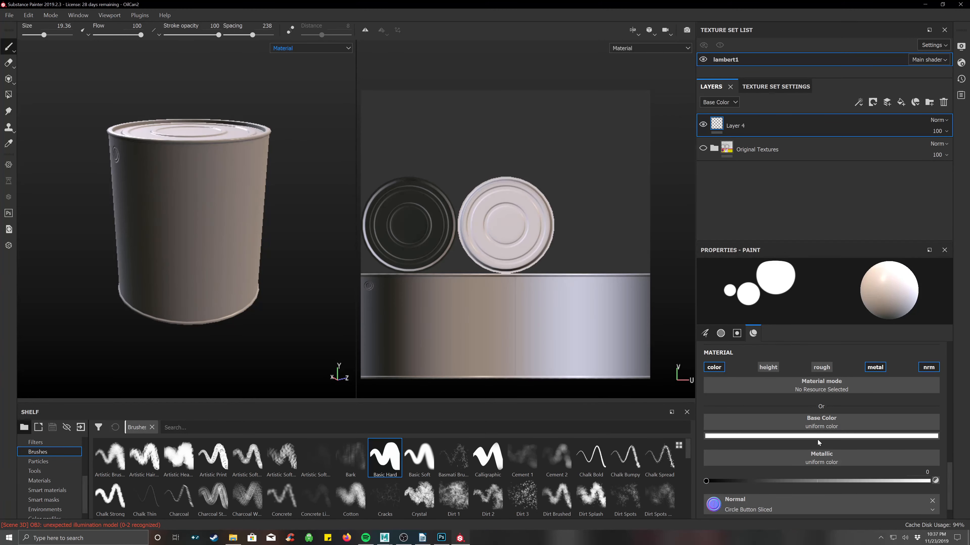
pyautogui.scroll(-1, 818, 439)
pyautogui.moveTo(715, 453); pyautogui.dragTo(928, 450)
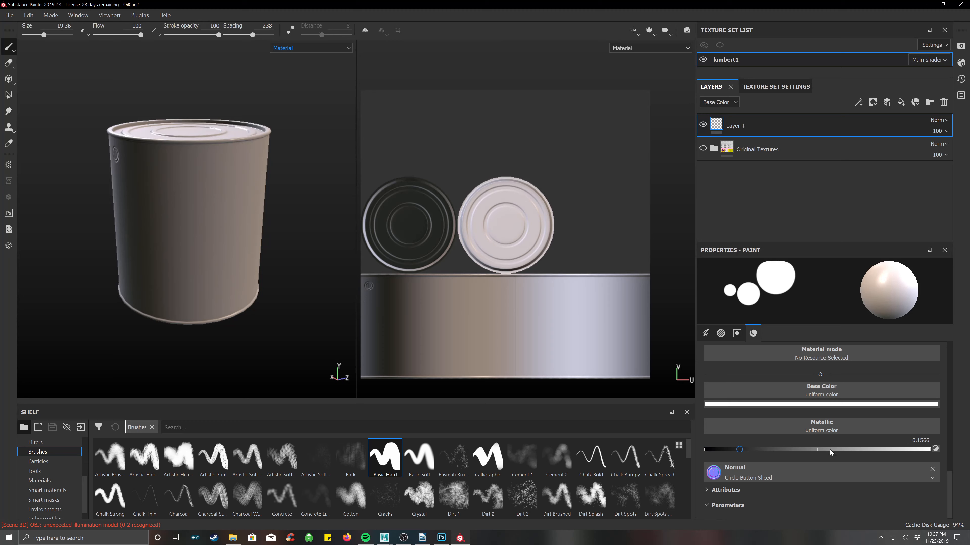
pyautogui.scroll(1, 803, 400)
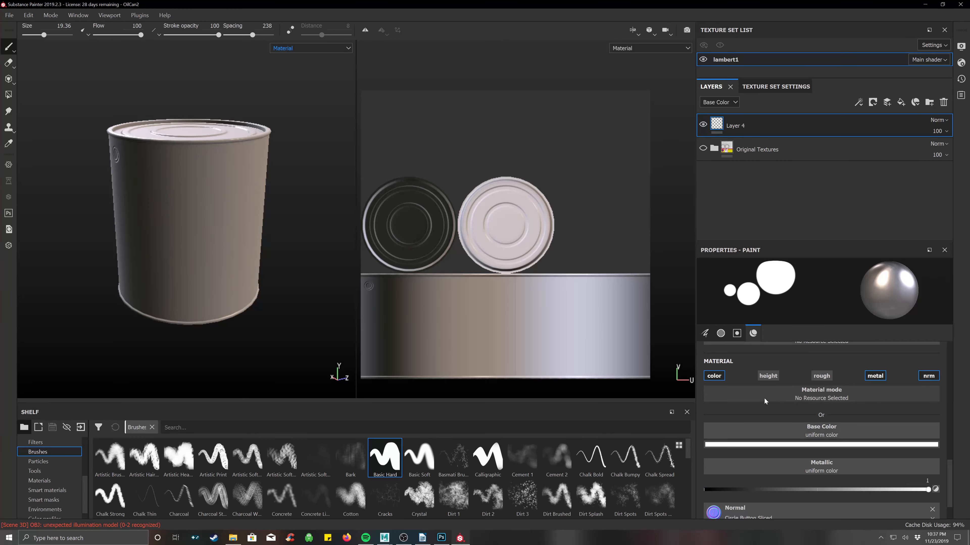
# - Enable the rough channel in the brush material and set Roughness to 0.0872
pyautogui.click(821, 376)
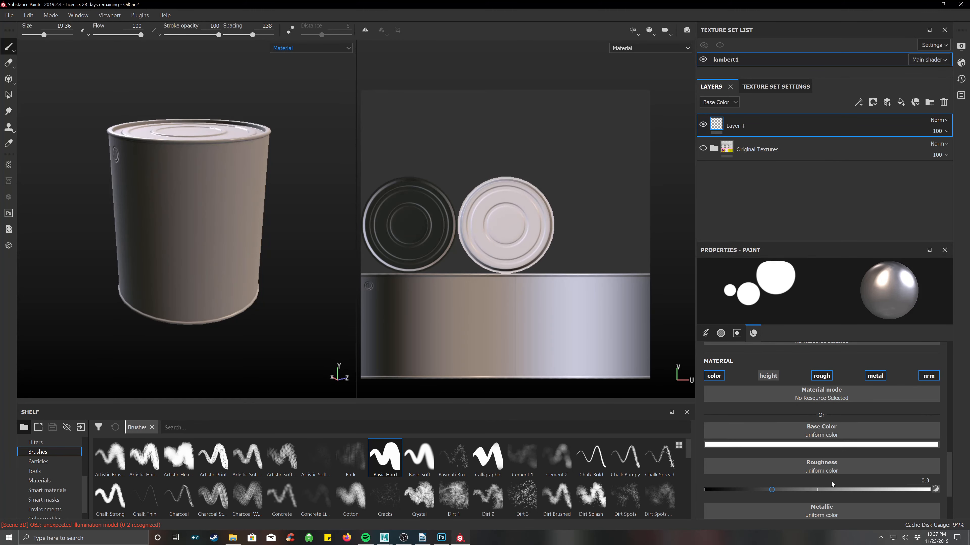
pyautogui.moveTo(771, 490); pyautogui.dragTo(726, 492)
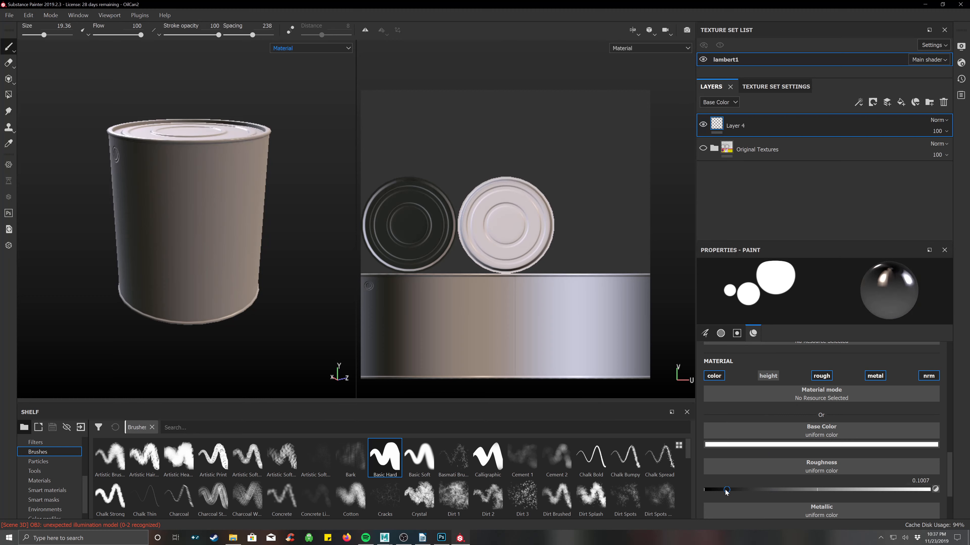
pyautogui.scroll(-3, 833, 447)
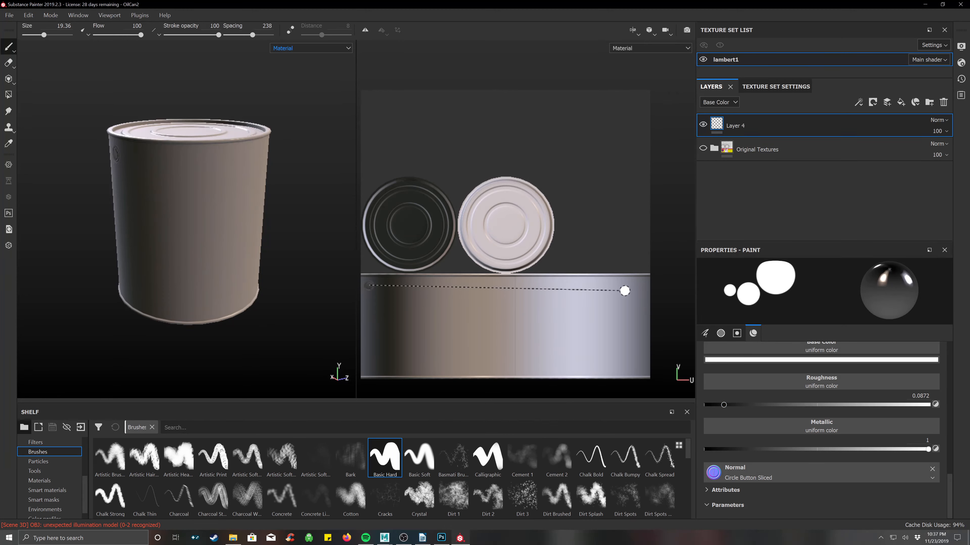
# - Stamp straight rows of metallic circle buttons along the upper and lower edges of the can's side and inspect them under rotated lighting
pyautogui.keyDown('shift'); pyautogui.click(644, 287); pyautogui.keyUp('shift')
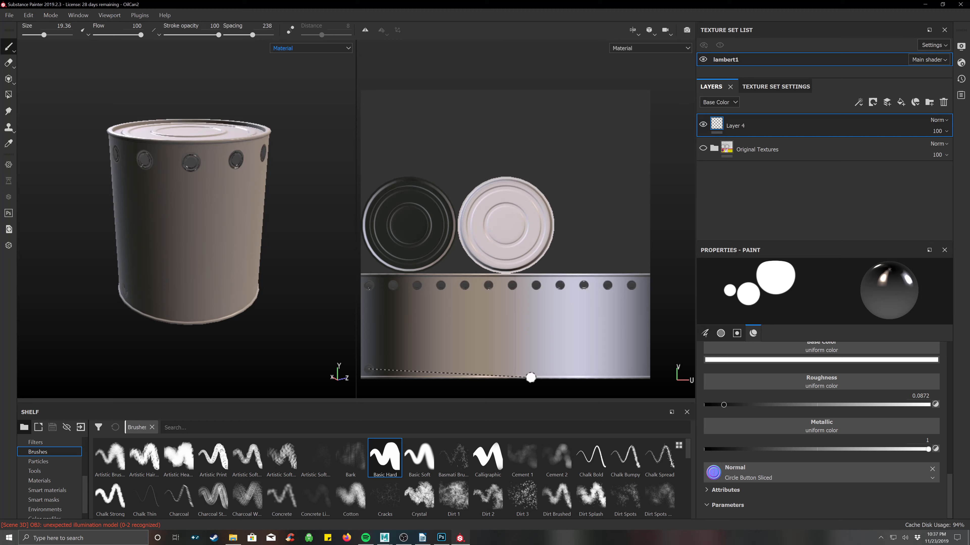
pyautogui.keyDown('shift'); pyautogui.click(644, 370); pyautogui.keyUp('shift')
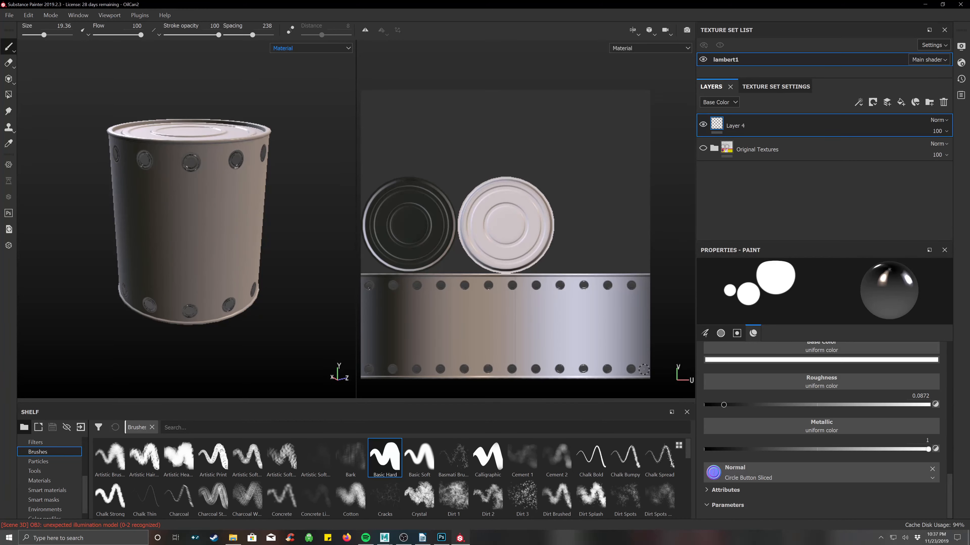
pyautogui.keyDown('alt'); pyautogui.moveTo(240, 293); pyautogui.dragTo(290, 256); pyautogui.keyUp('alt')
pyautogui.scroll(5, 217, 179)
pyautogui.scroll(1, 217, 168)
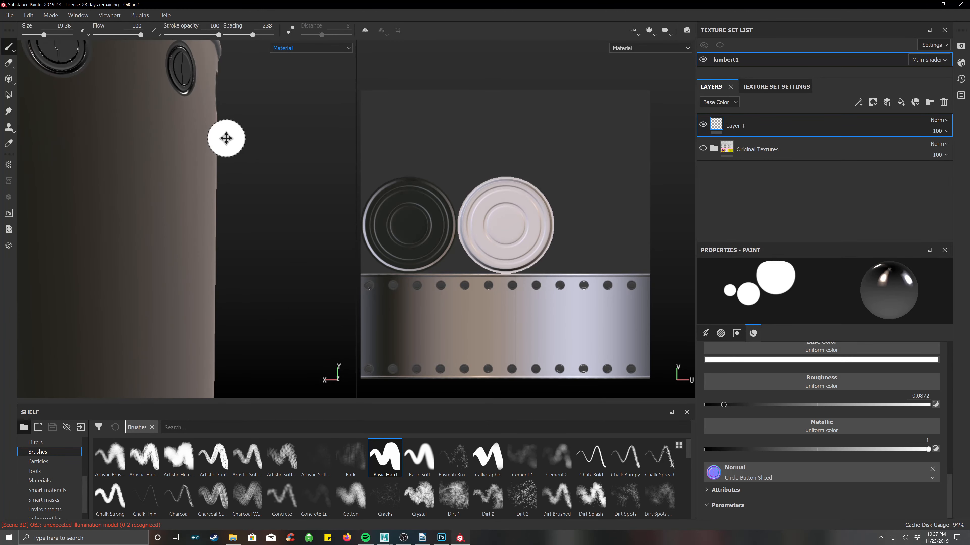
pyautogui.keyDown('alt'); pyautogui.moveTo(225, 139); pyautogui.dragTo(273, 242, button='middle'); pyautogui.keyUp('alt')
pyautogui.moveTo(297, 229)
pyautogui.keyDown('alt'); pyautogui.mouseDown()
pyautogui.moveTo(228, 186)
pyautogui.moveTo(253, 199)
pyautogui.moveTo(178, 179)
pyautogui.moveTo(249, 196)
pyautogui.moveTo(291, 221)
pyautogui.mouseUp(); pyautogui.keyUp('alt')
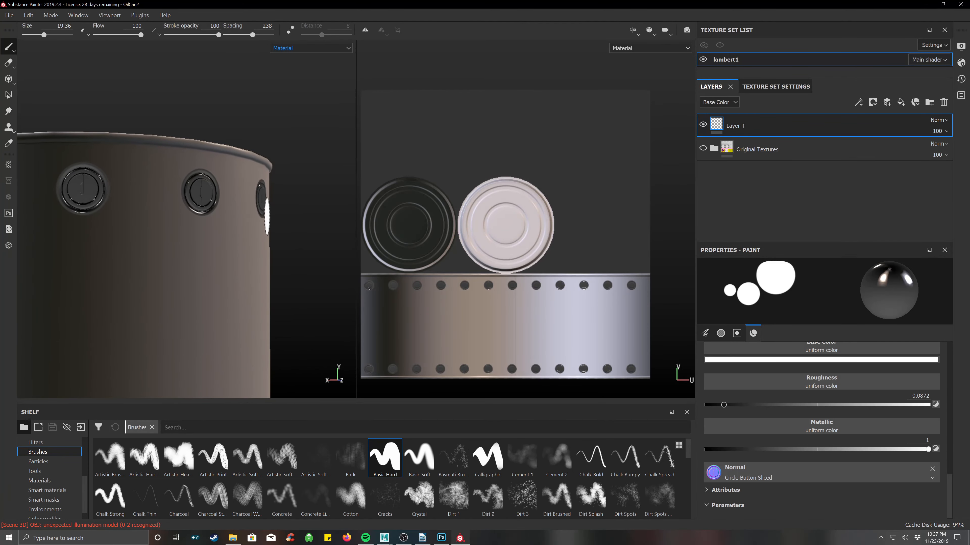
pyautogui.moveTo(325, 223)
pyautogui.keyDown('shift'); pyautogui.mouseDown(button='right')
pyautogui.moveTo(267, 218)
pyautogui.moveTo(222, 229)
pyautogui.moveTo(236, 218)
pyautogui.moveTo(242, 227)
pyautogui.mouseUp(button='right'); pyautogui.keyUp('shift')
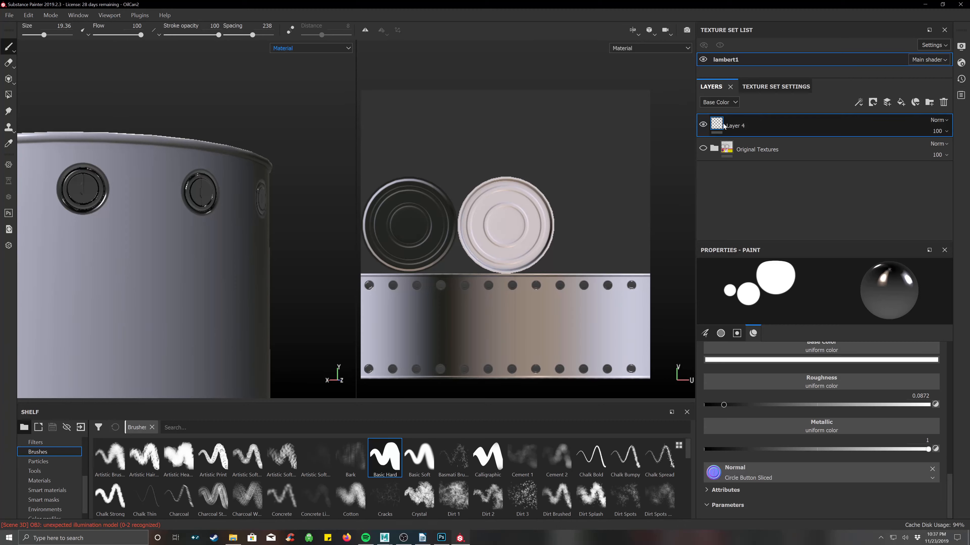
# - Review the brush settings and examine the stamped buttons up close in the UV layout
pyautogui.scroll(15, 836, 350)
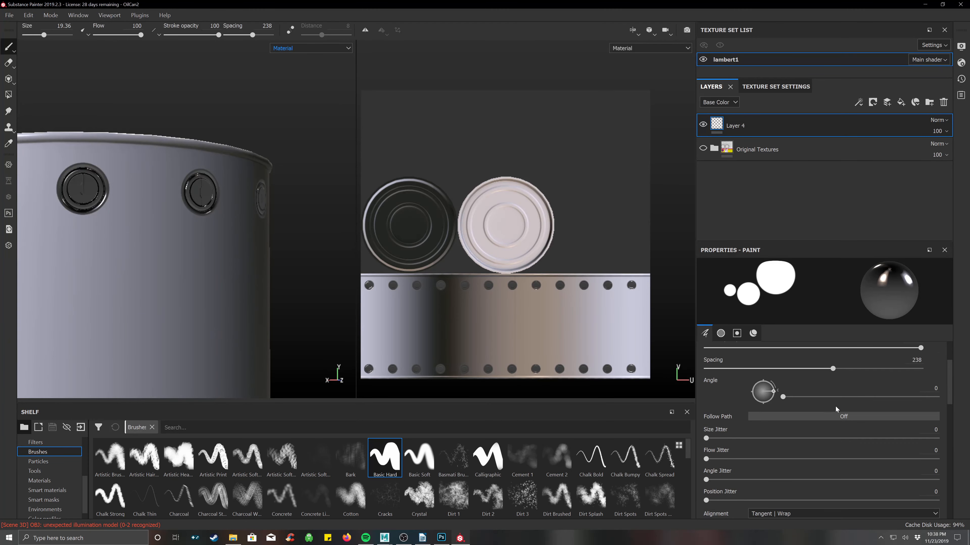
pyautogui.scroll(-3, 835, 406)
pyautogui.scroll(6, 834, 406)
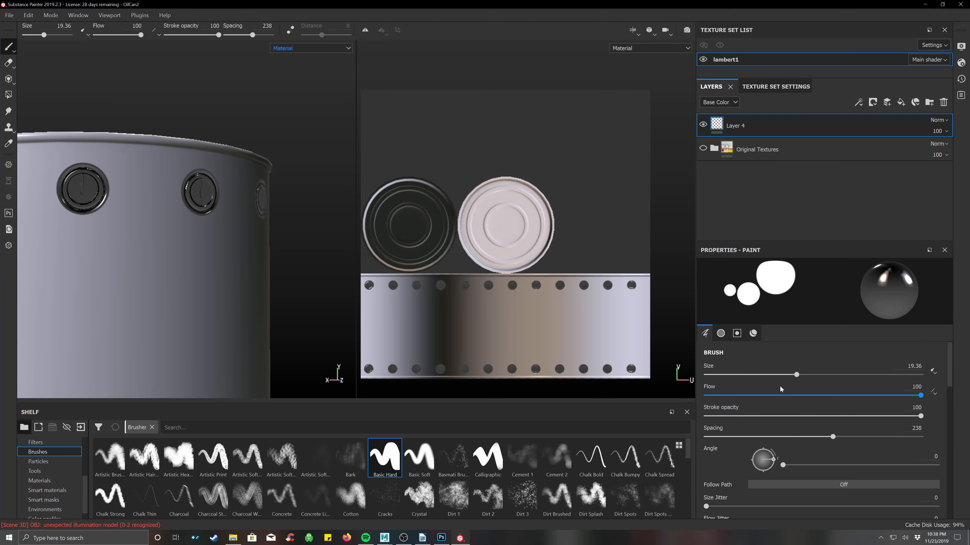
pyautogui.scroll(3, 449, 326)
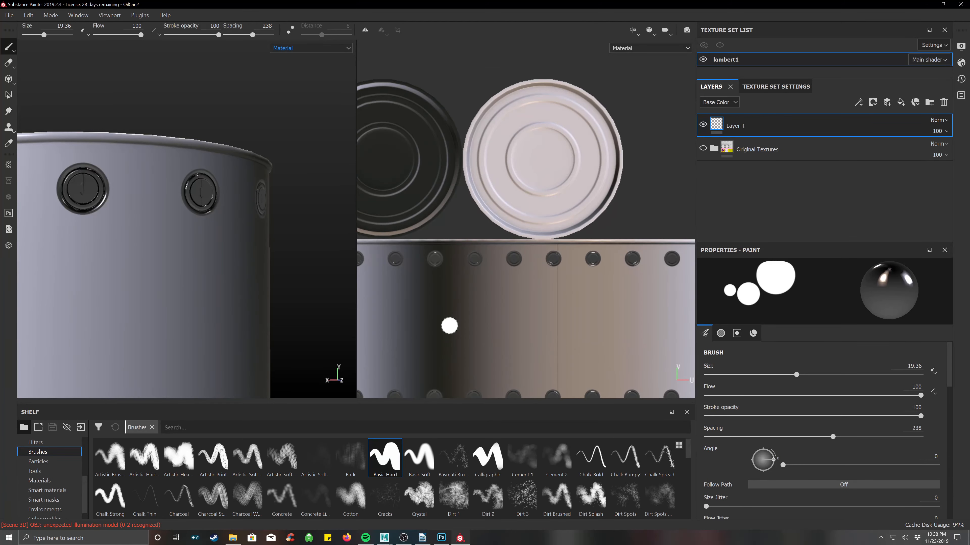
pyautogui.scroll(5, 449, 326)
pyautogui.scroll(-2, 542, 313)
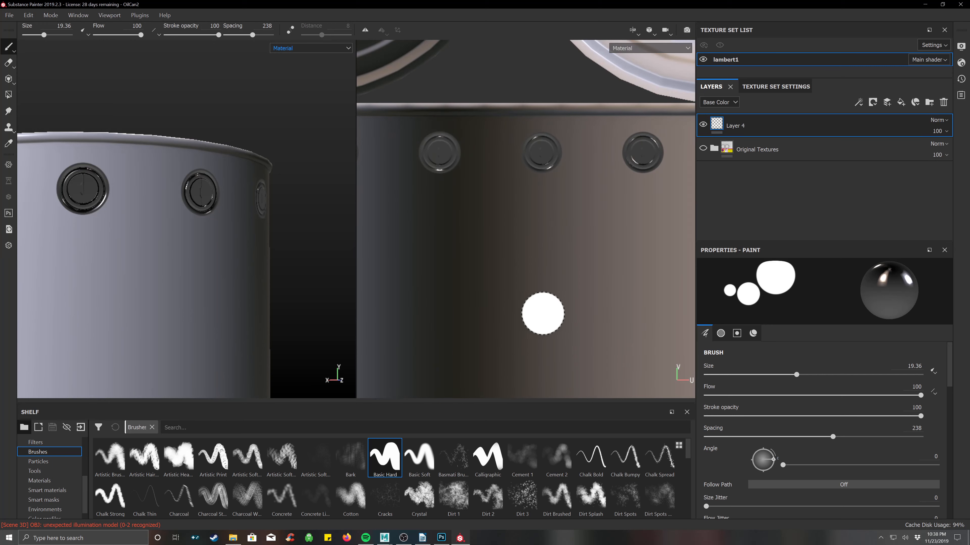
pyautogui.moveTo(542, 313); pyautogui.dragTo(543, 243, button='middle')
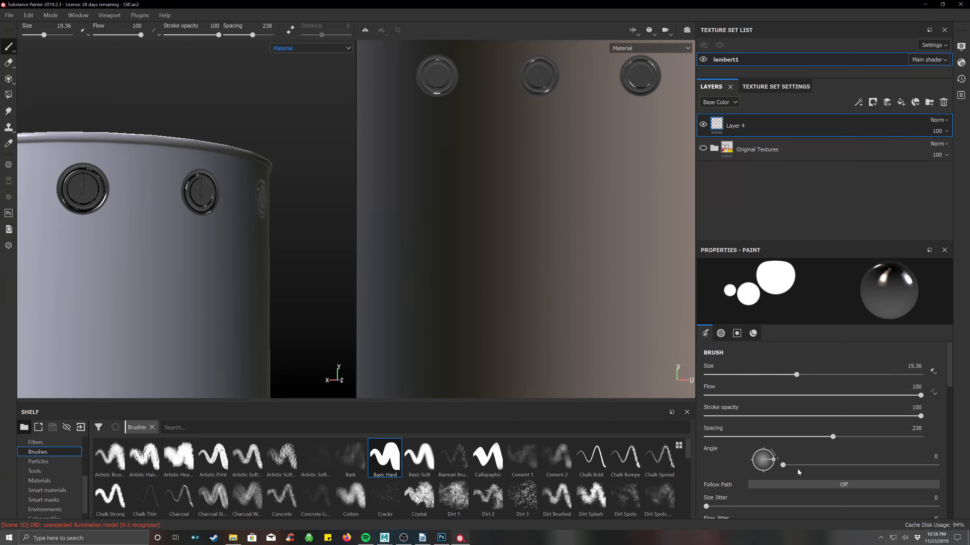
# - Disable the color, rough and metal channels so the brush material paints only the normal channel
pyautogui.scroll(-8, 798, 468)
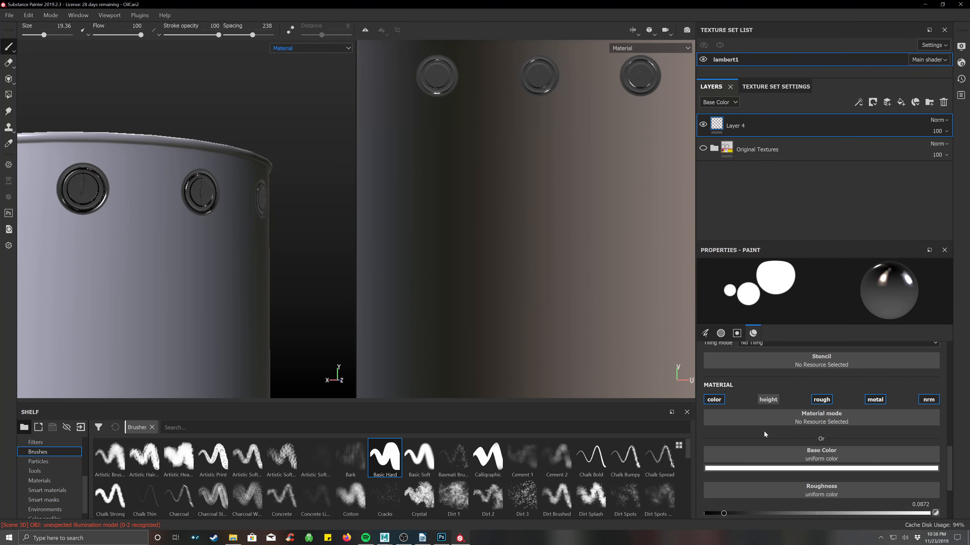
pyautogui.click(714, 399)
pyautogui.click(821, 399)
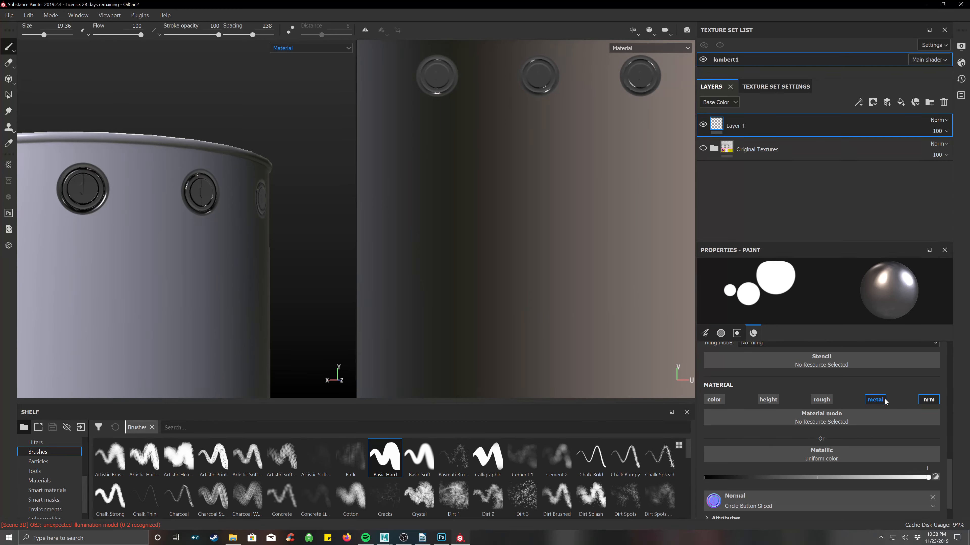
pyautogui.click(875, 399)
pyautogui.scroll(-2, 493, 226)
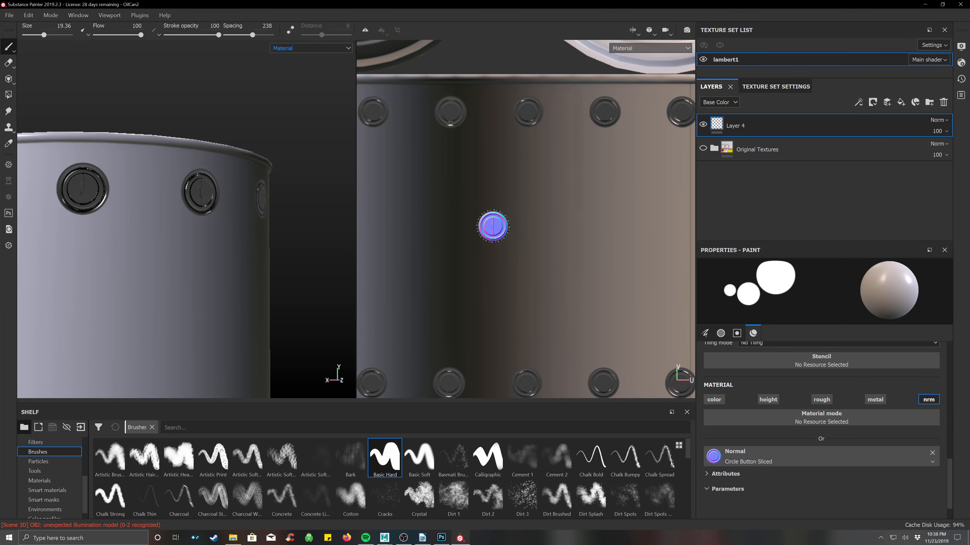
# - Set the brush flow to 90, its angle to 359 and its angle jitter to 180 for the circle button stamp
pyautogui.scroll(3, 493, 226)
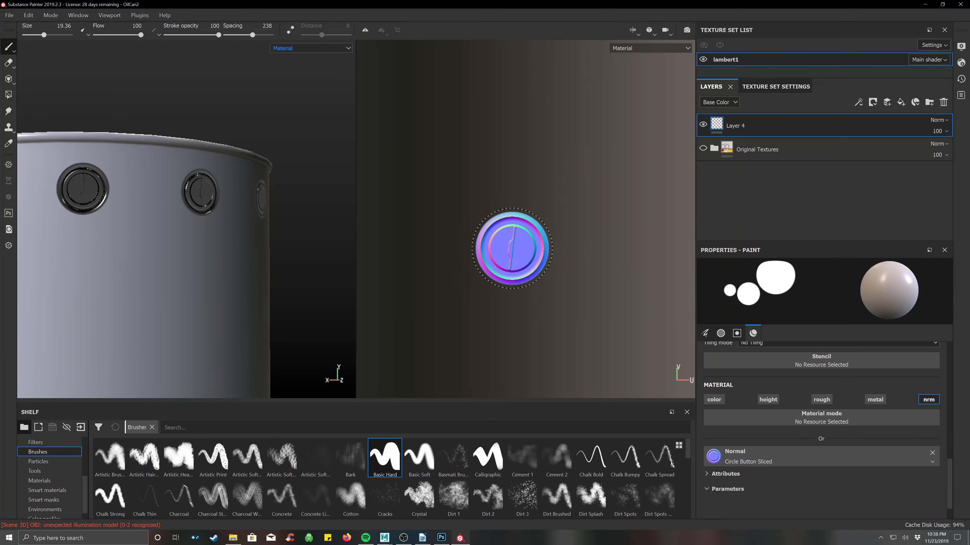
pyautogui.moveTo(512, 248)
pyautogui.keyDown('ctrl'); pyautogui.mouseDown()
pyautogui.moveTo(512, 282)
pyautogui.moveTo(512, 214)
pyautogui.moveTo(504, 271)
pyautogui.mouseUp(); pyautogui.keyUp('ctrl')
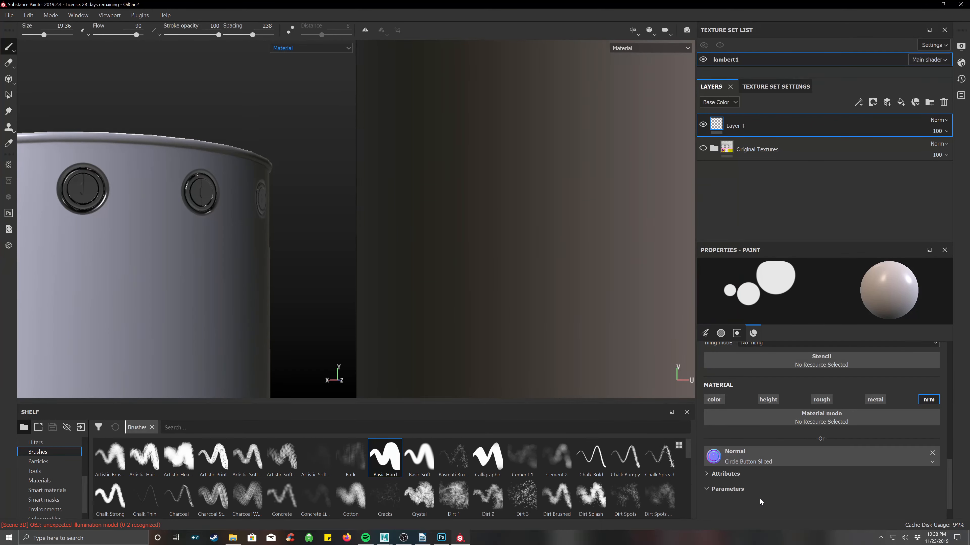
pyautogui.scroll(5, 832, 490)
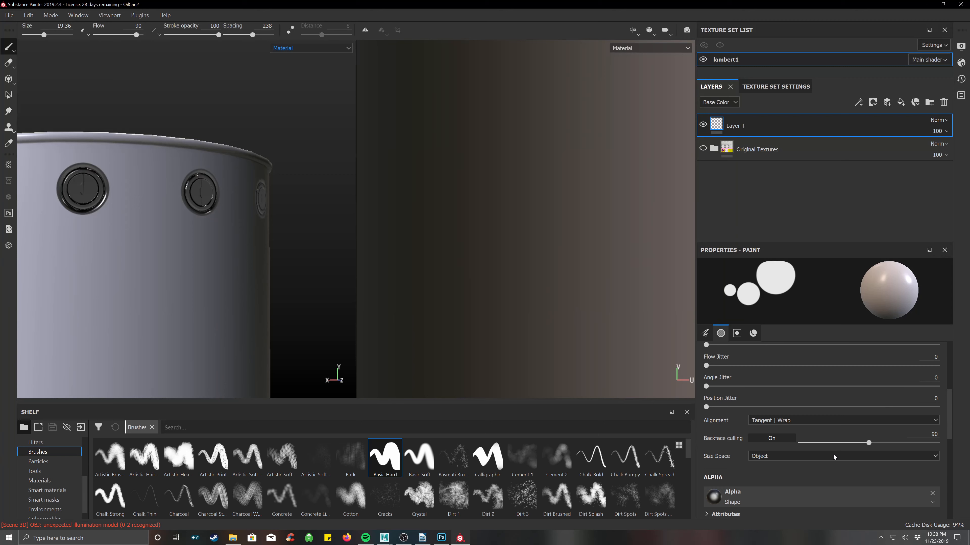
pyautogui.scroll(3, 833, 453)
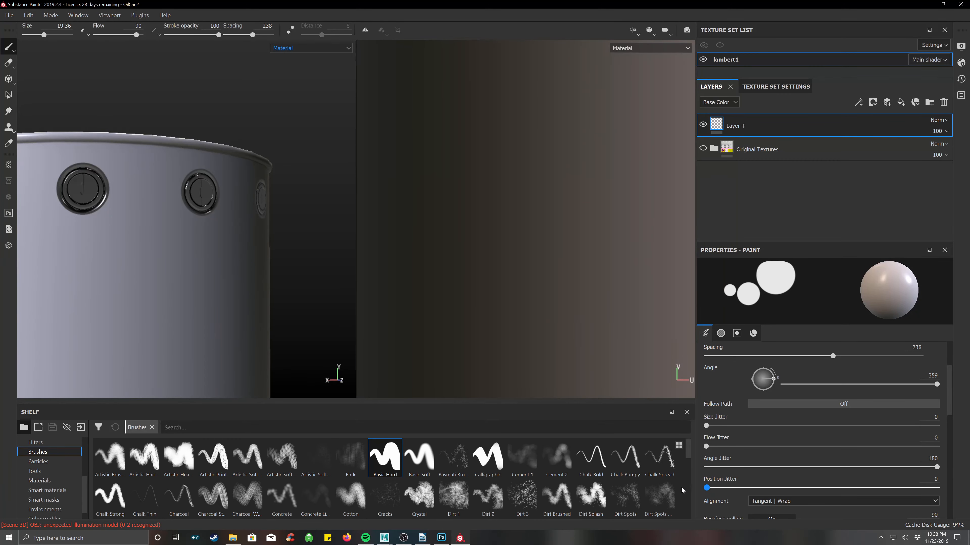
pyautogui.scroll(-5, 451, 206)
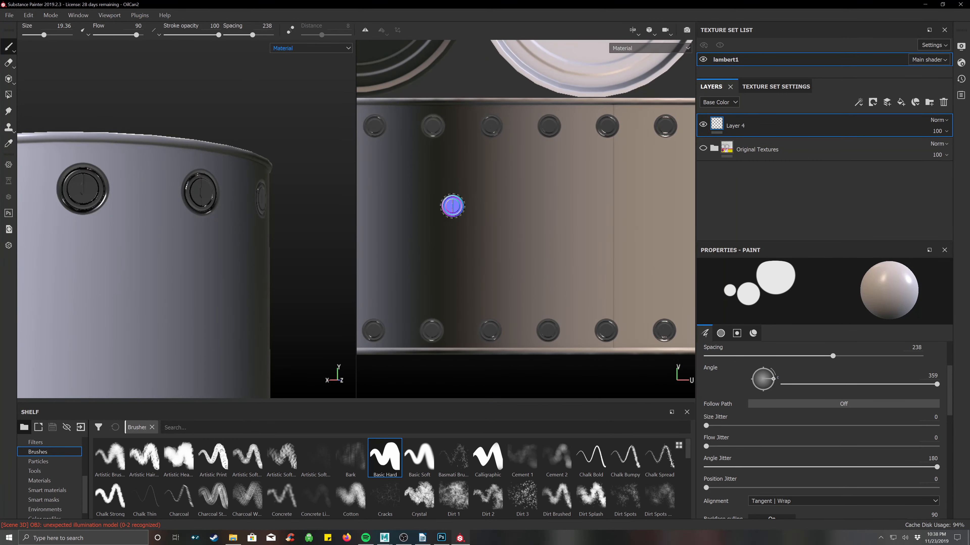
# - Stamp a straight row of normal-only circle buttons with jittered angles across the middle of the can's side in the UV layout
pyautogui.moveTo(504, 213); pyautogui.dragTo(614, 238, button='middle')
pyautogui.scroll(-1, 496, 248)
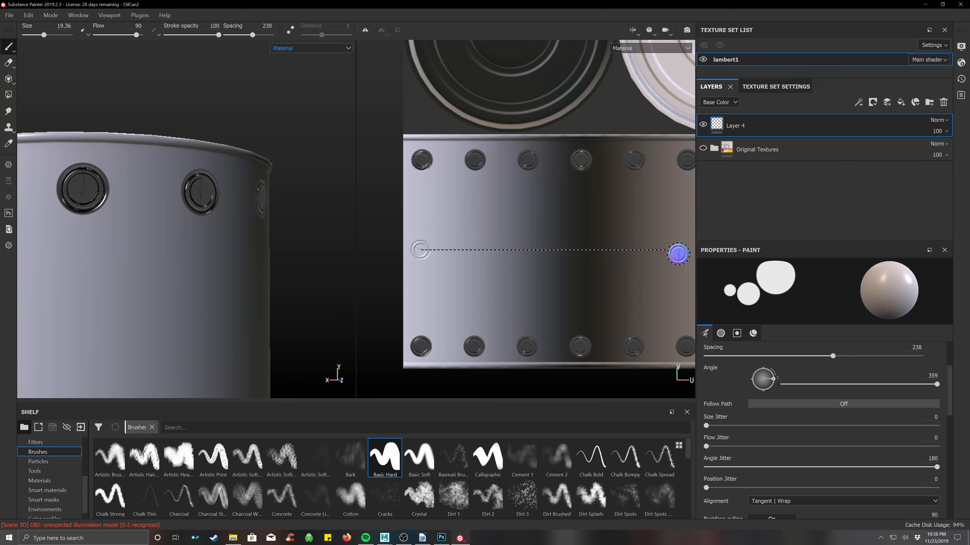
pyautogui.keyDown('shift'); pyautogui.click(678, 254); pyautogui.keyUp('shift')
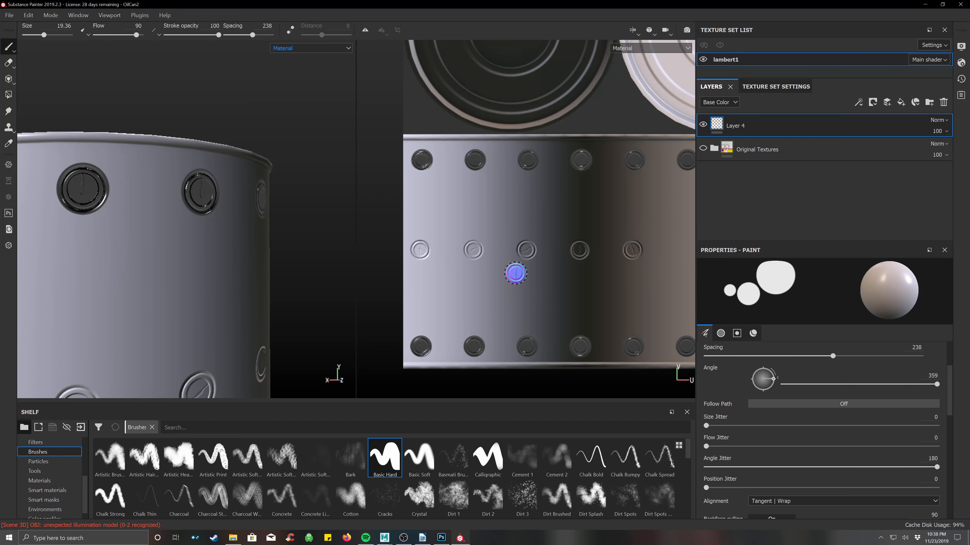
pyautogui.scroll(1, 461, 272)
pyautogui.scroll(1, 461, 272)
pyautogui.keyDown('alt'); pyautogui.moveTo(565, 286); pyautogui.dragTo(495, 283, button='middle'); pyautogui.keyUp('alt')
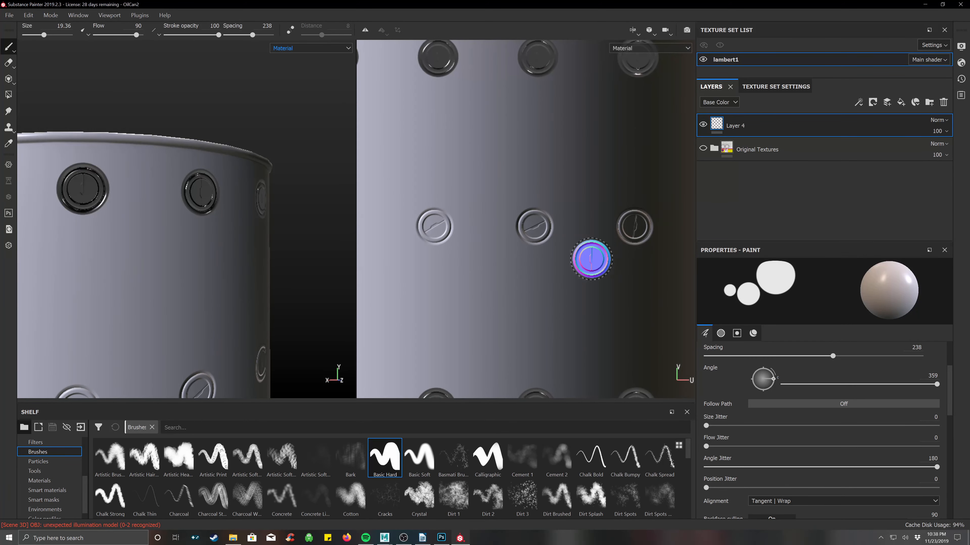
# - Stamp a second row of angle-jittered normal-only buttons just above the lower metallic row and inspect their rotation up close
pyautogui.moveTo(640, 271)
pyautogui.keyDown('alt'); pyautogui.mouseDown(button='middle')
pyautogui.moveTo(468, 271)
pyautogui.moveTo(732, 267)
pyautogui.mouseUp(button='middle'); pyautogui.keyUp('alt')
pyautogui.scroll(-1, 560, 289)
pyautogui.keyDown('alt'); pyautogui.moveTo(550, 284); pyautogui.dragTo(413, 285, button='middle'); pyautogui.keyUp('alt')
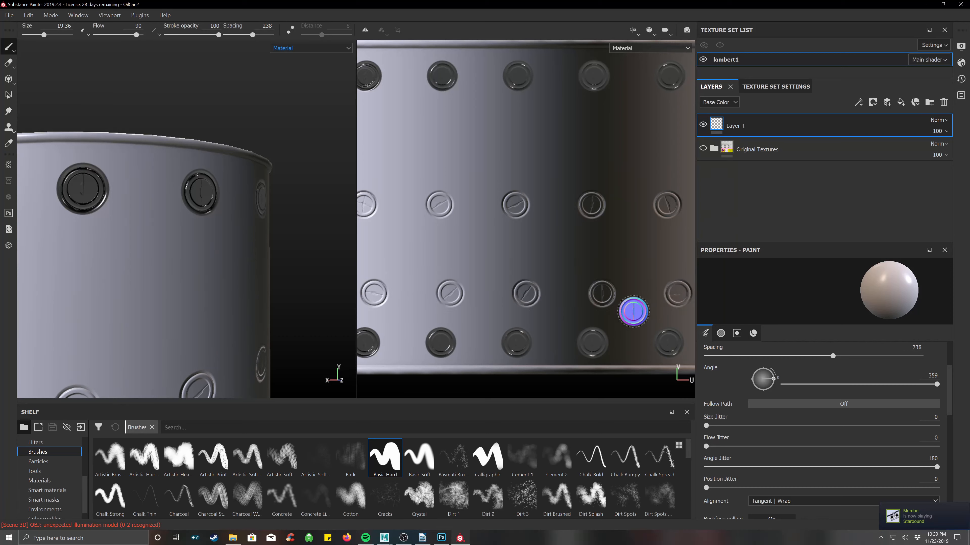
pyautogui.moveTo(632, 307)
pyautogui.mouseDown(button='middle')
pyautogui.moveTo(569, 322)
pyautogui.moveTo(670, 302)
pyautogui.mouseUp(button='middle')
pyautogui.keyDown('alt'); pyautogui.moveTo(477, 298); pyautogui.dragTo(486, 286); pyautogui.keyUp('alt')
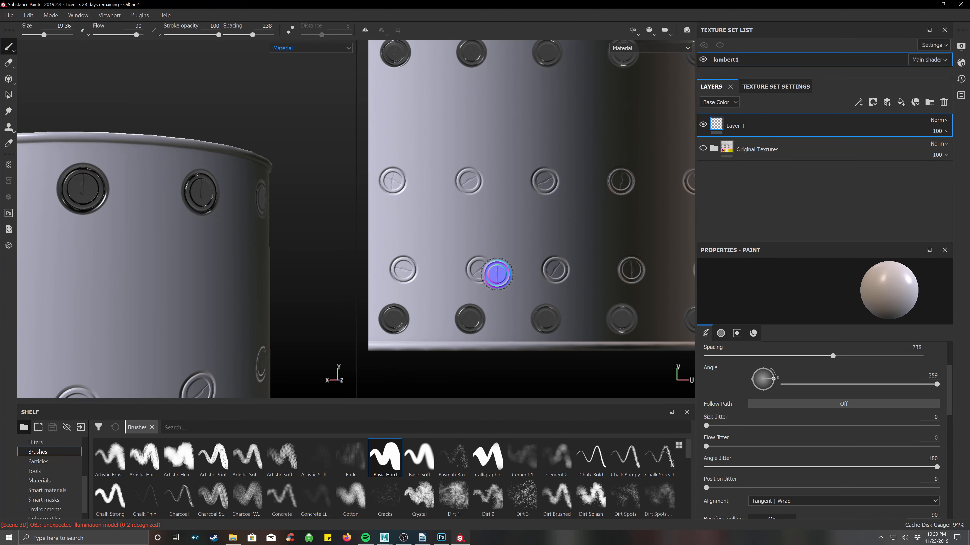
pyautogui.scroll(2, 495, 284)
pyautogui.scroll(-3, 598, 289)
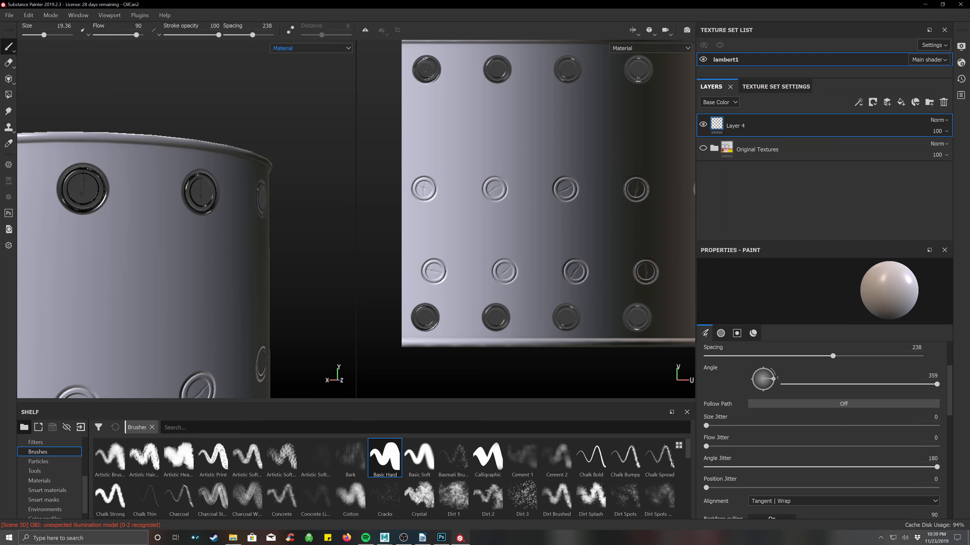
# - Delete the Layer 4 paint layer holding all the stamped buttons
pyautogui.scroll(-5, 574, 281)
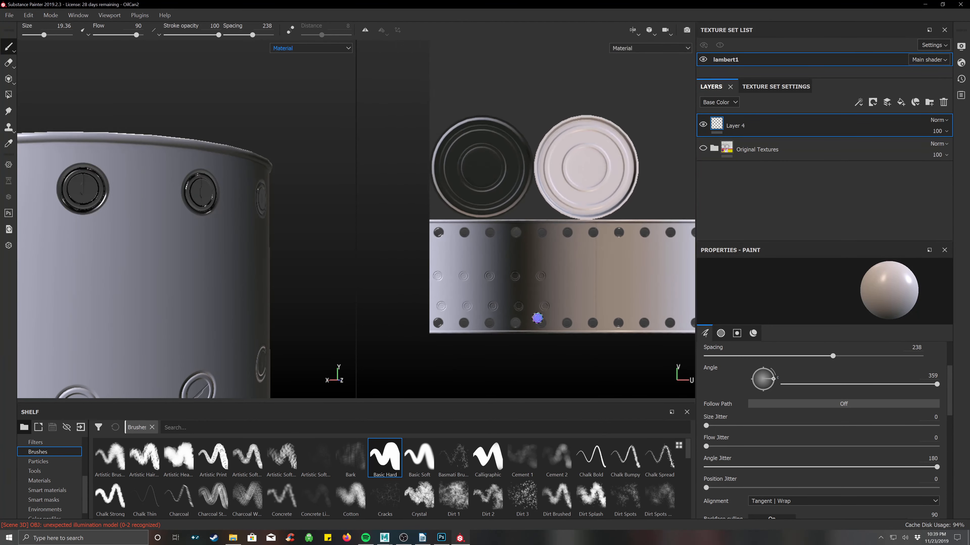
pyautogui.scroll(-1, 537, 318)
pyautogui.keyDown('alt'); pyautogui.moveTo(615, 309); pyautogui.dragTo(558, 336, button='middle'); pyautogui.keyUp('alt')
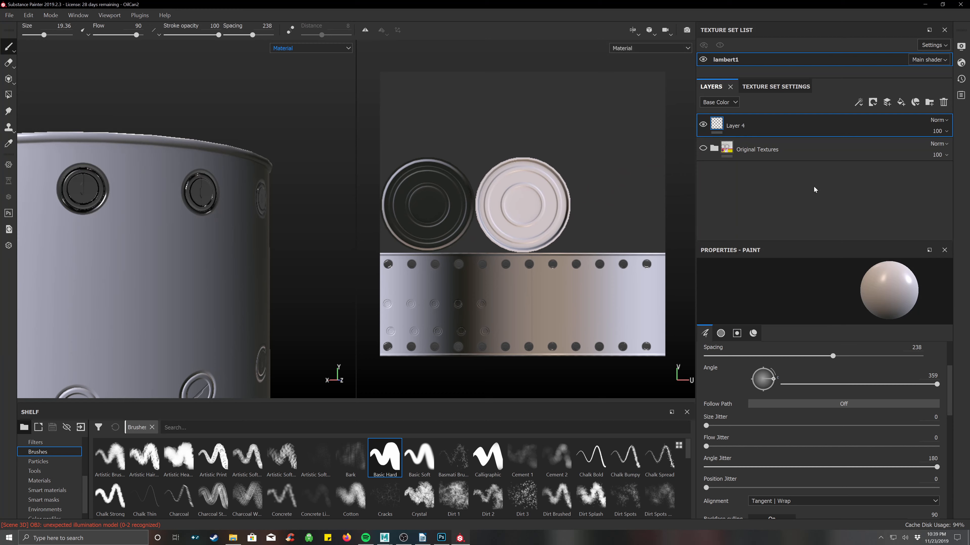
pyautogui.click(944, 102)
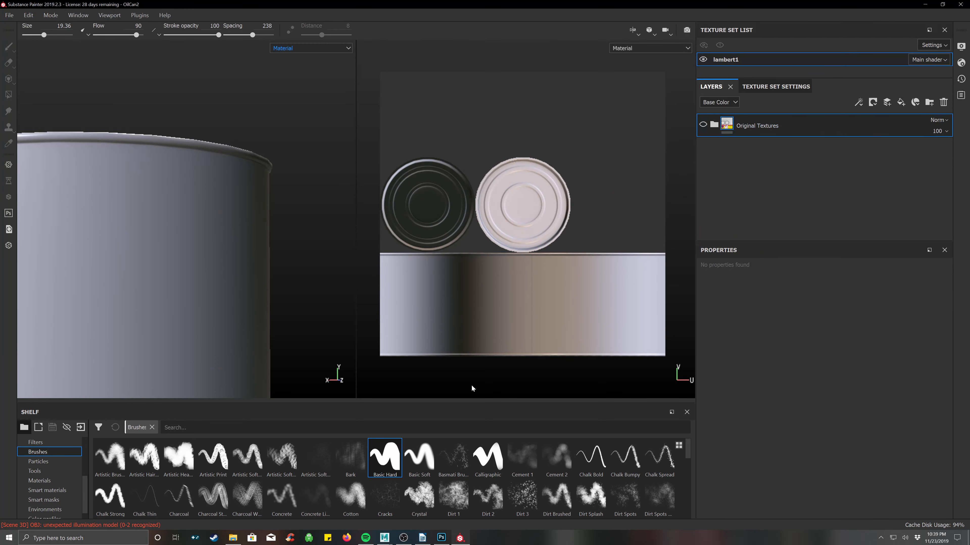
# - Check the topic list in the Substance Video Notes document in LibreOffice Writer, and show the shelf's Textures and Alphas categories in Substance Painter
pyautogui.click(420, 543)
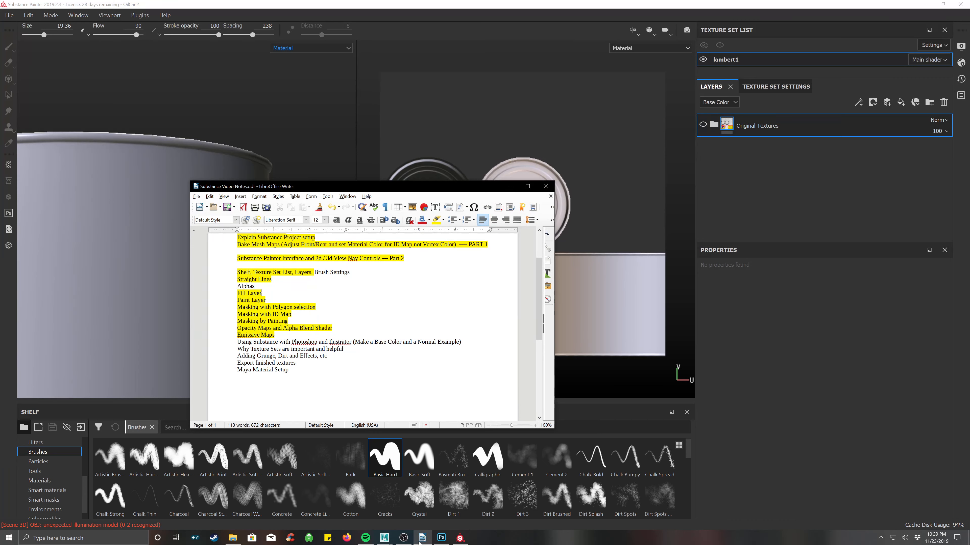
pyautogui.click(510, 187)
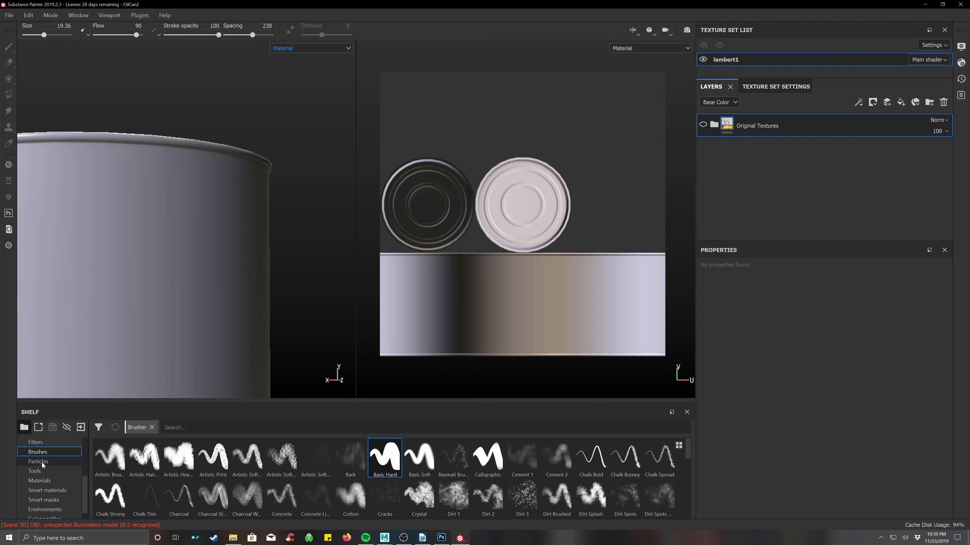
pyautogui.scroll(3, 42, 472)
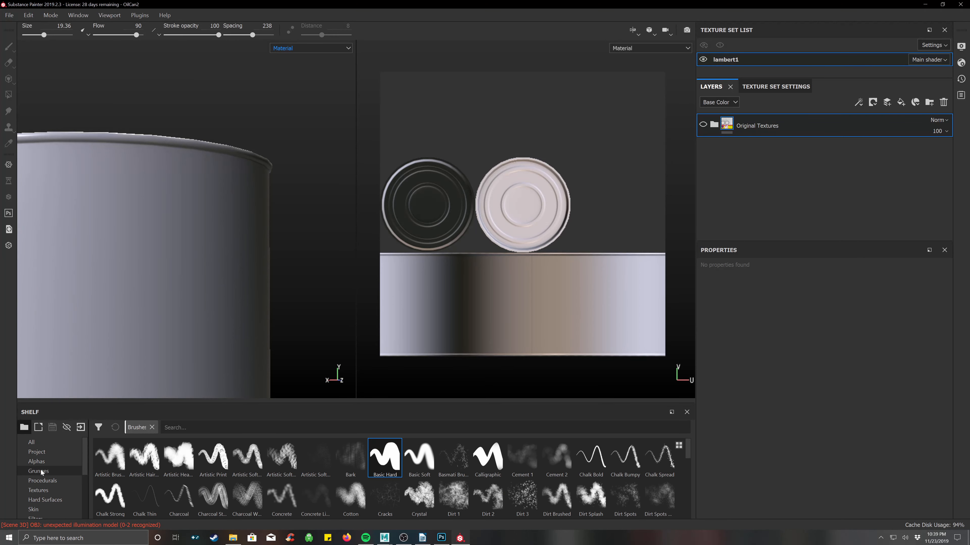
pyautogui.click(51, 489)
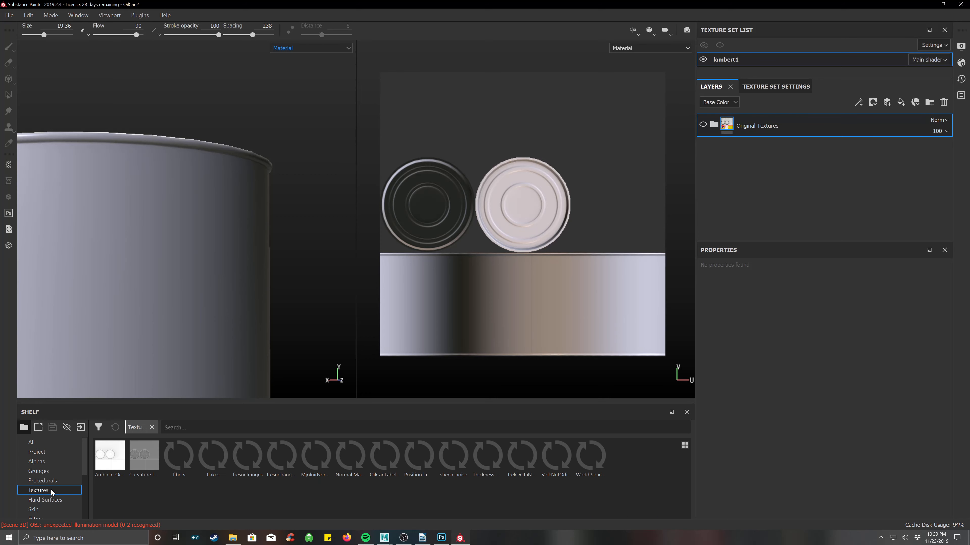
pyautogui.click(50, 463)
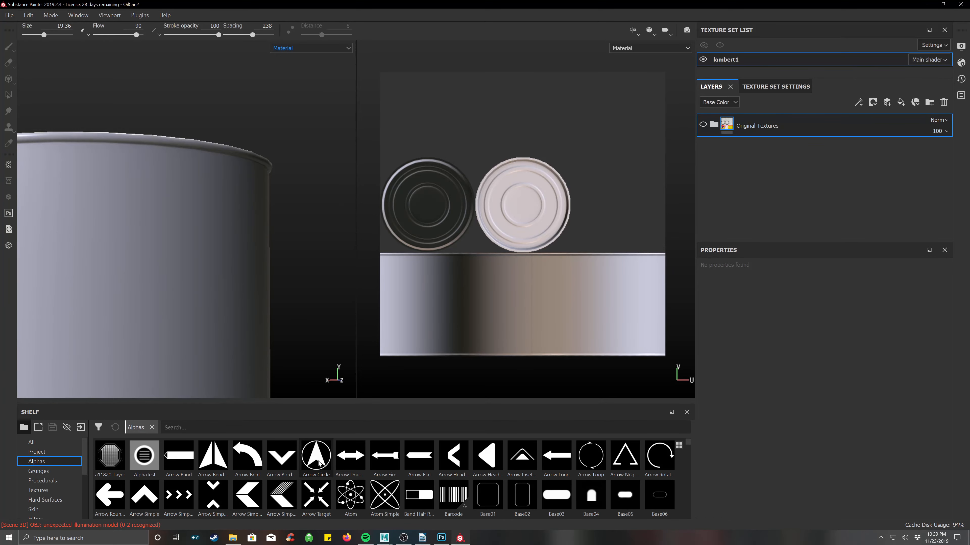
# - Open NORKAALPHA.psd in Photoshop and examine the alpha by toggling the NORKA MOTOR OIL text layer's visibility off and on
pyautogui.click(436, 542)
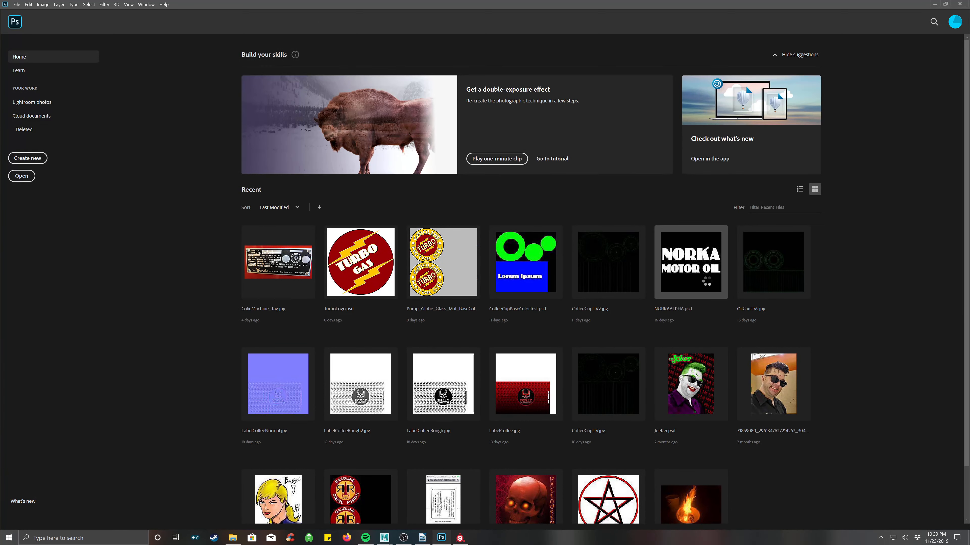
pyautogui.click(687, 268)
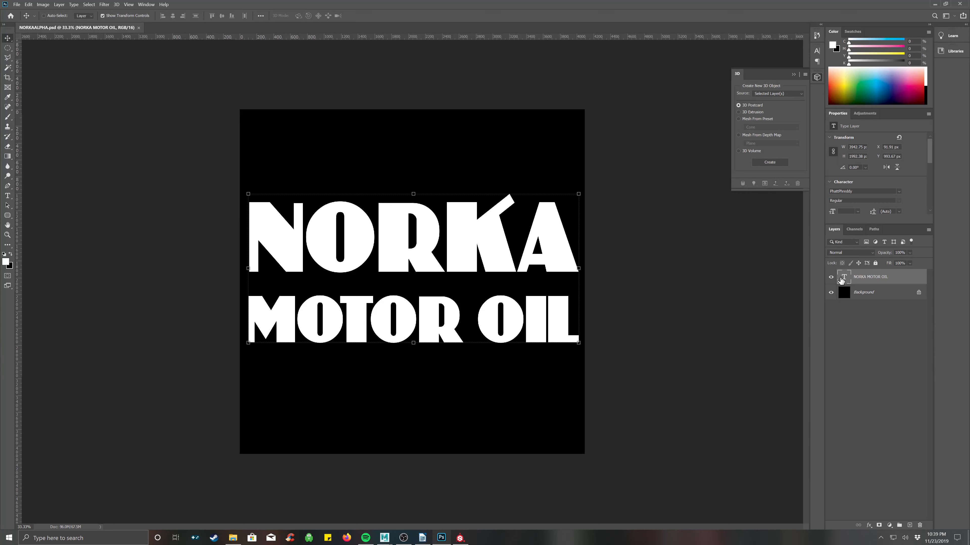
pyautogui.click(831, 277)
pyautogui.click(831, 277)
# - Switch back to Substance Painter and start adding an import resource from the Desktop folder
pyautogui.click(460, 537)
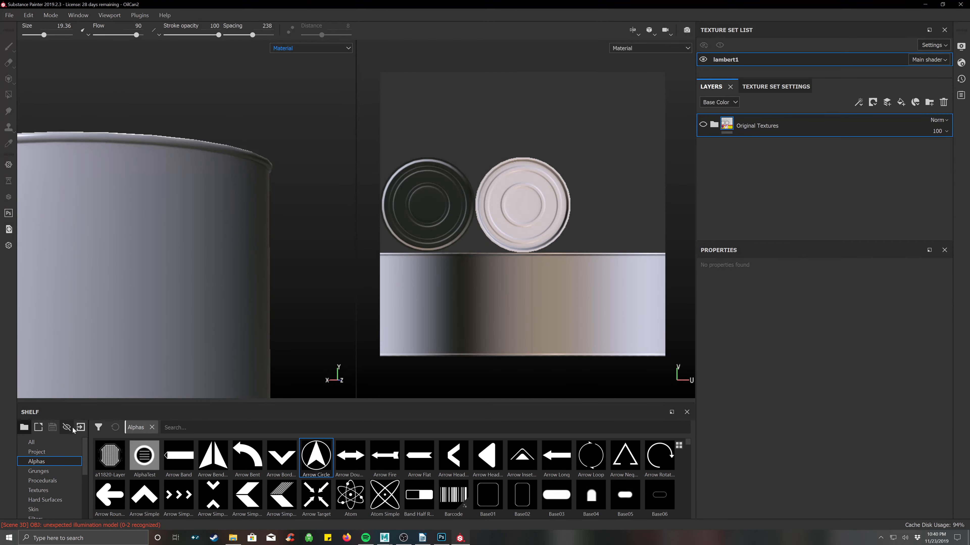
pyautogui.click(81, 427)
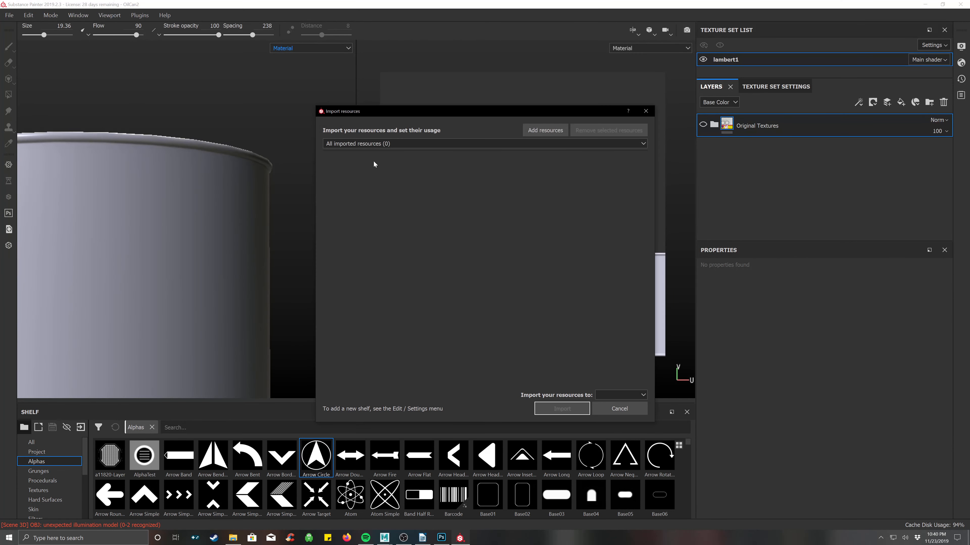
pyautogui.click(545, 130)
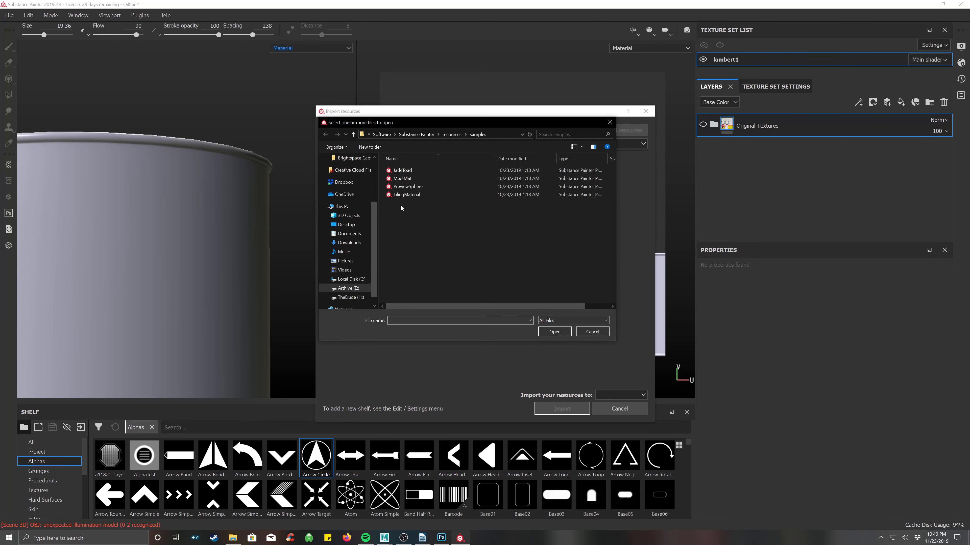
pyautogui.click(346, 224)
# - Look through the Desktop folder's files and subfolders for an image to import
pyautogui.scroll(-3, 488, 241)
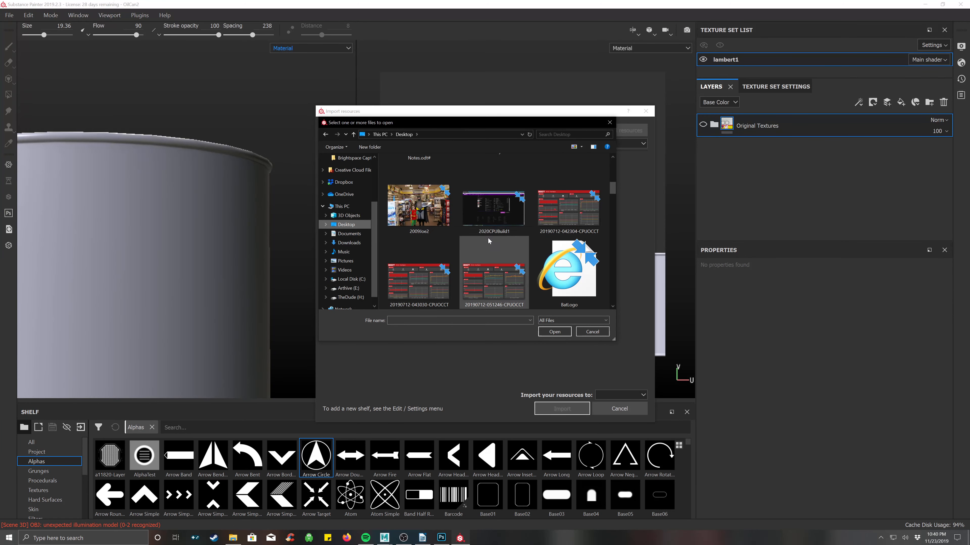
pyautogui.scroll(-2, 488, 240)
pyautogui.scroll(-10, 489, 240)
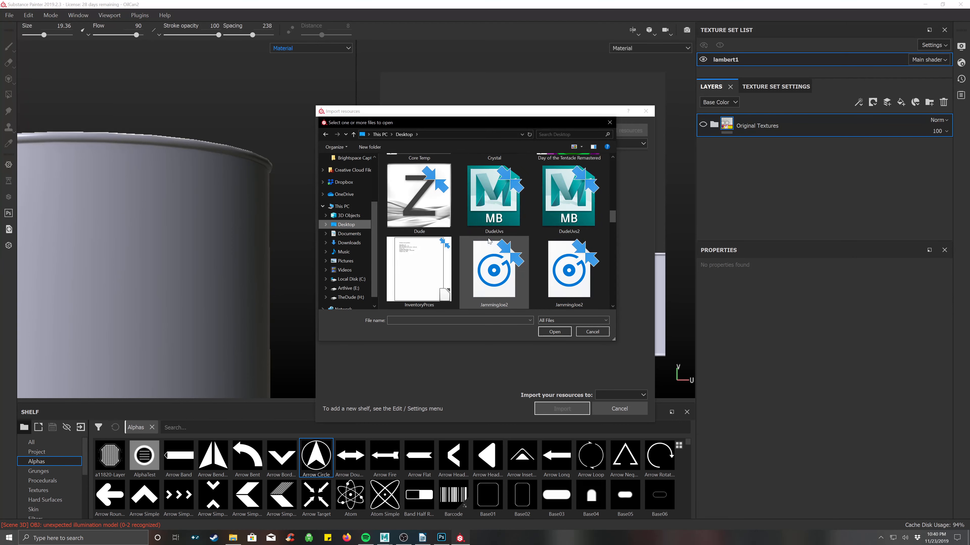
pyautogui.scroll(-5, 489, 241)
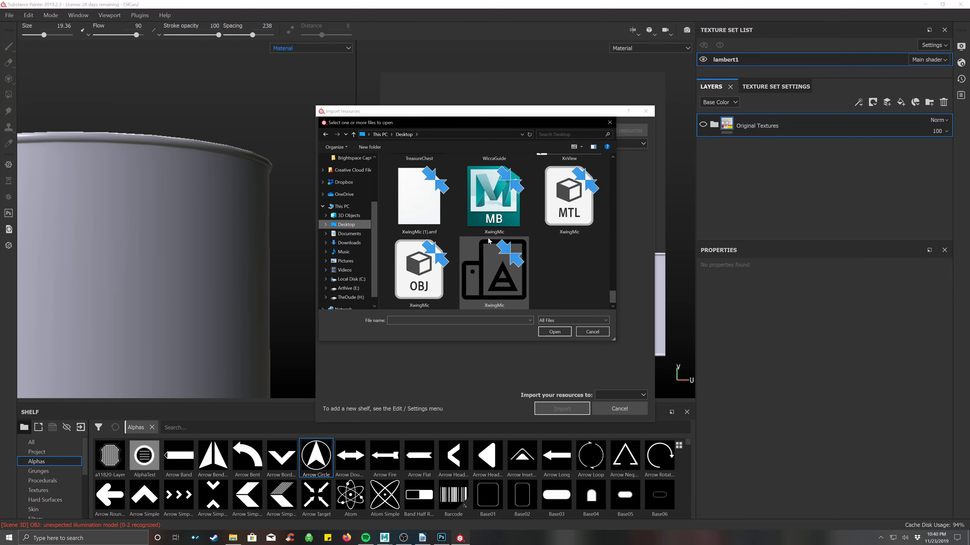
pyautogui.scroll(10, 566, 266)
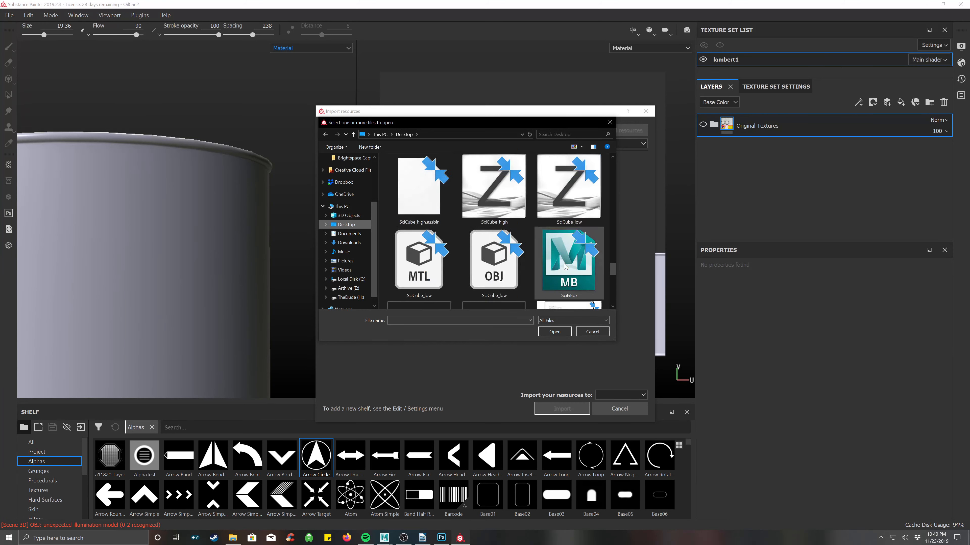
pyautogui.scroll(6, 565, 267)
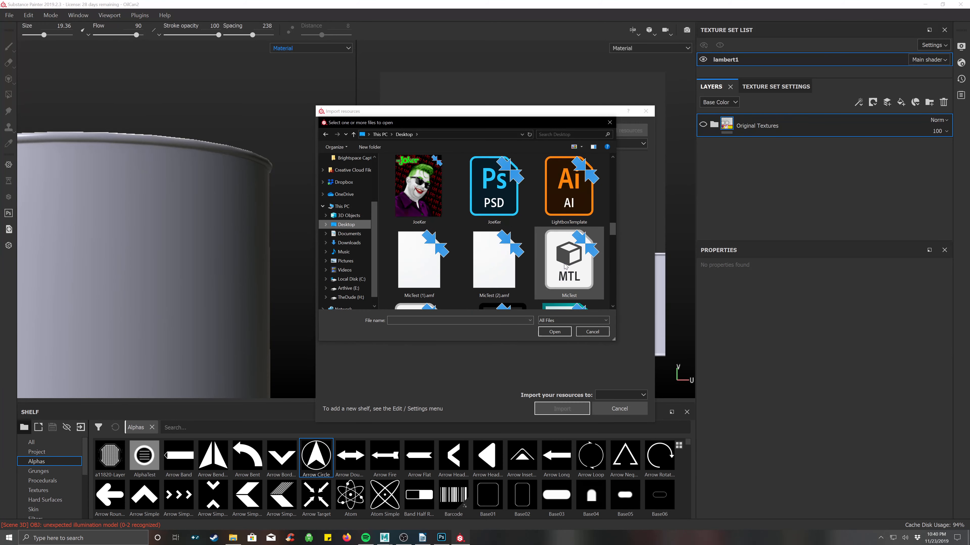
pyautogui.scroll(-1, 565, 266)
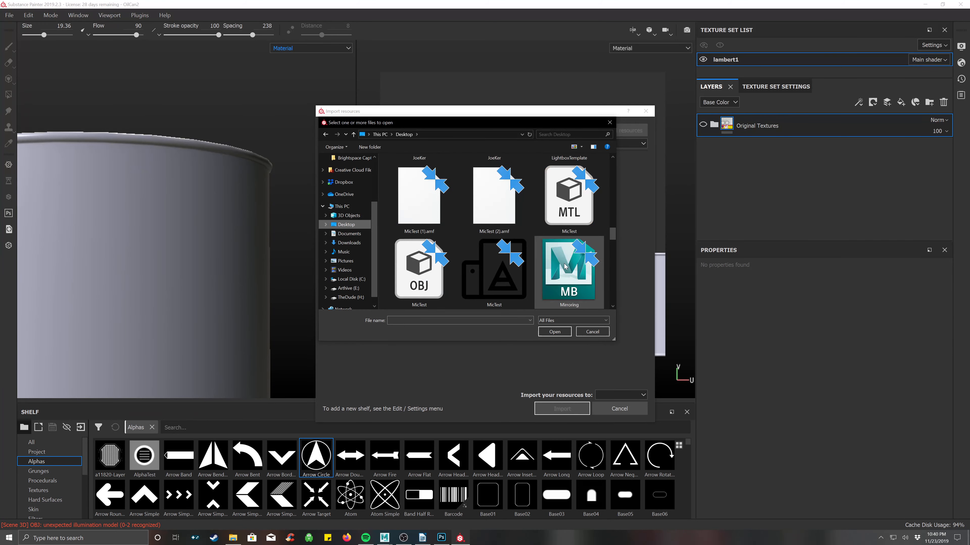
pyautogui.scroll(4, 566, 267)
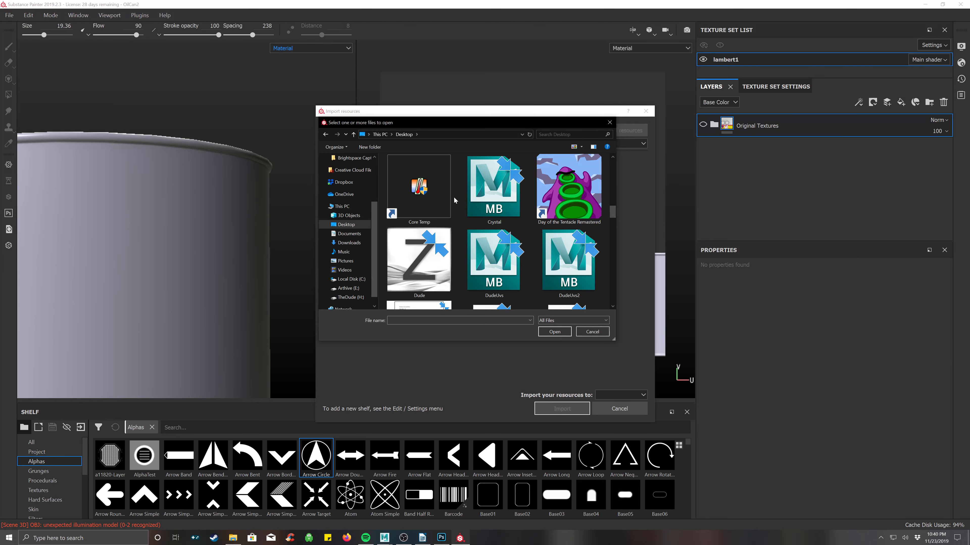
pyautogui.scroll(4, 476, 223)
pyautogui.scroll(2, 476, 223)
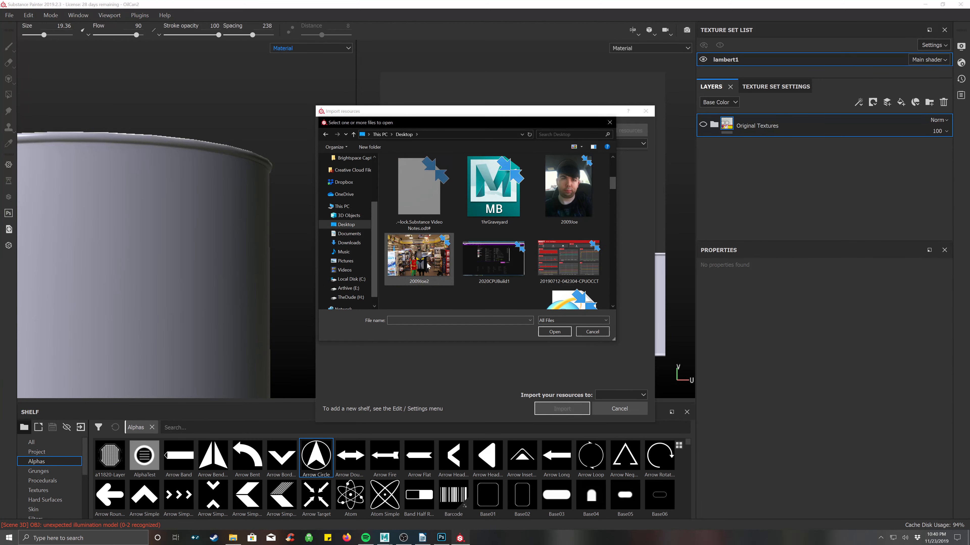
pyautogui.scroll(4, 413, 274)
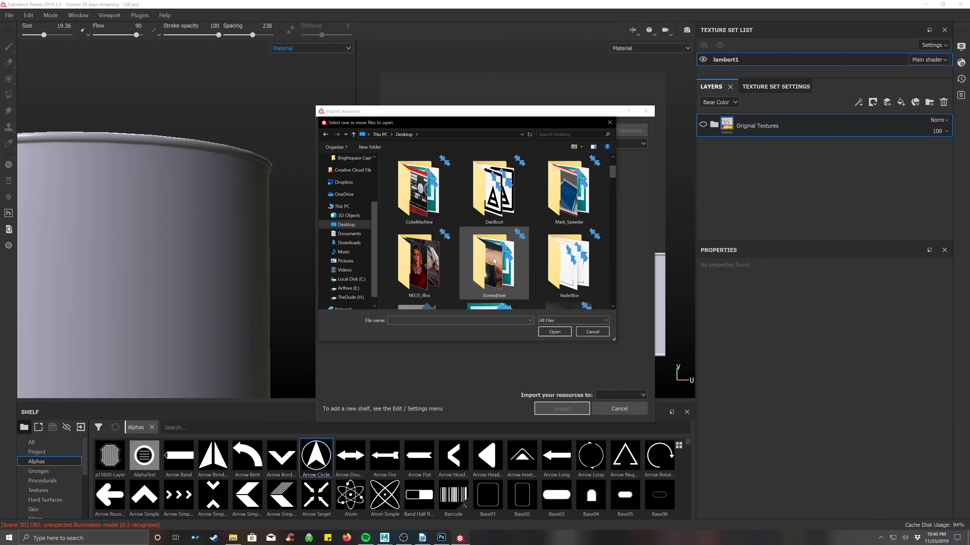
pyautogui.doubleClick(437, 201)
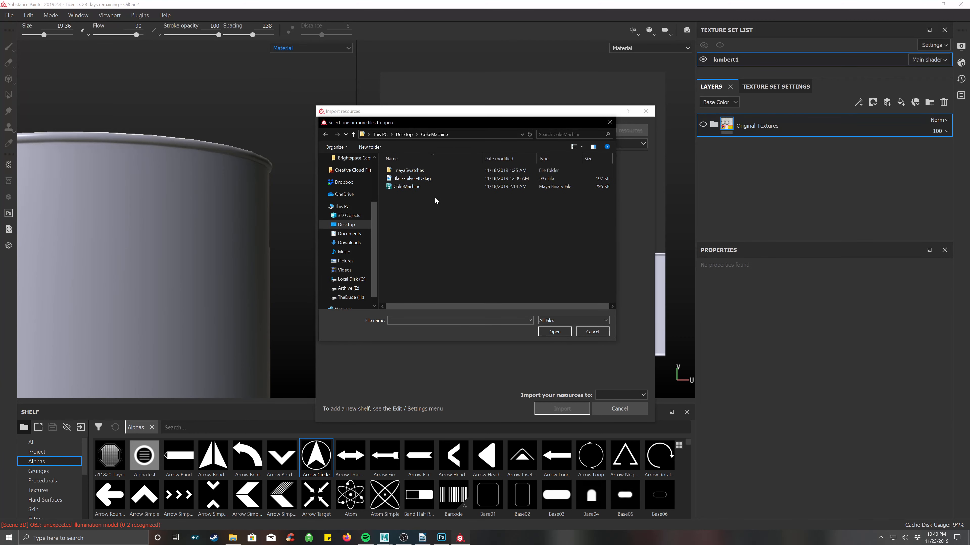
pyautogui.click(411, 179)
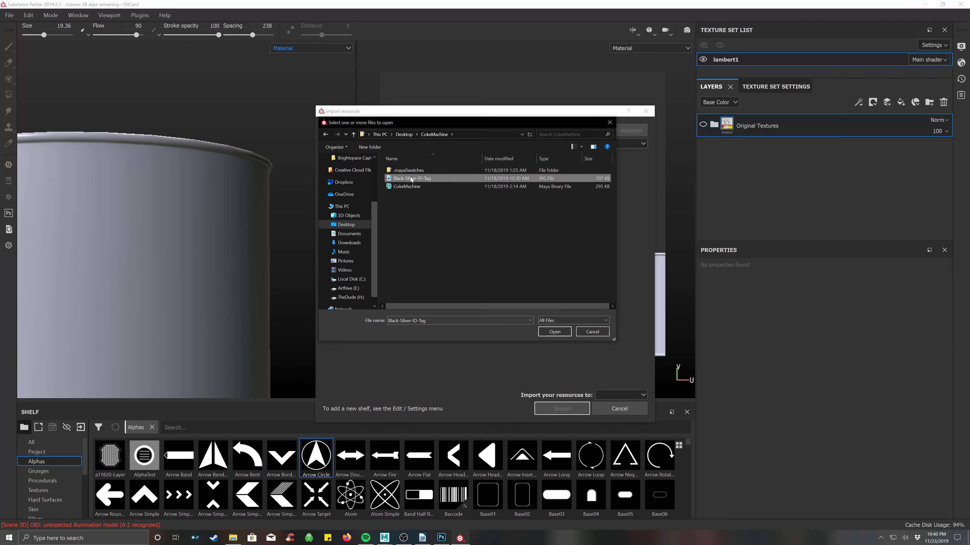
pyautogui.click(411, 137)
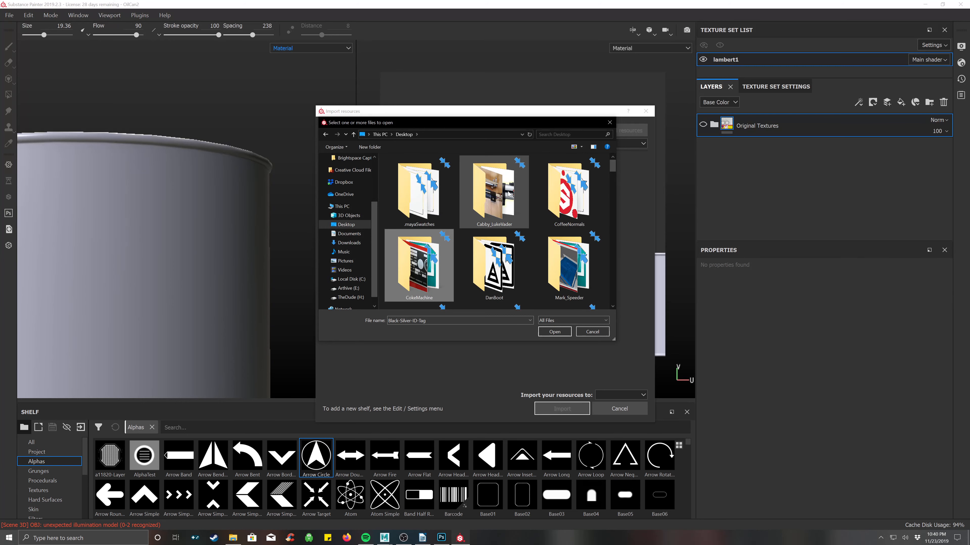
# - Add LabelCoffeeRough.jpg from the CoffeeNormals folder to the list of resources to import
pyautogui.scroll(-1, 539, 261)
pyautogui.scroll(1, 539, 262)
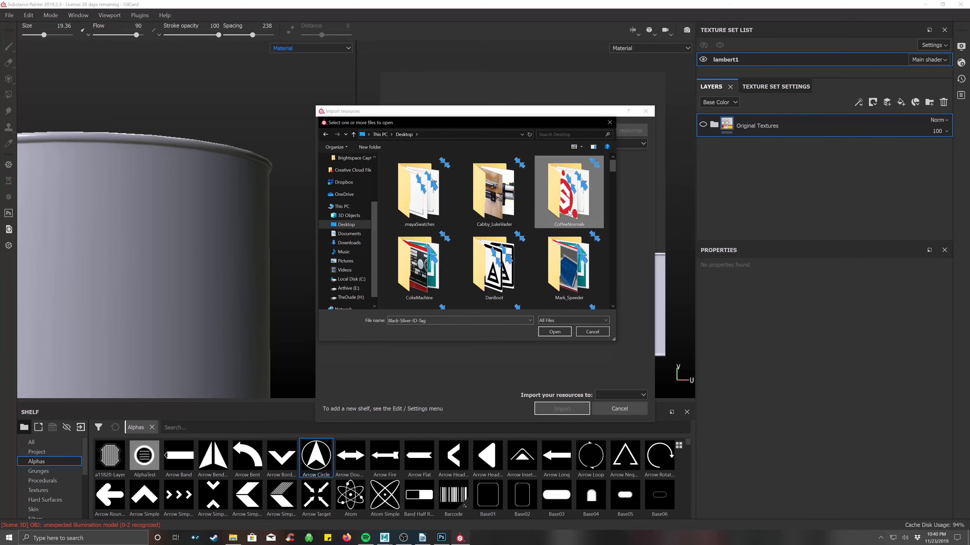
pyautogui.doubleClick(568, 190)
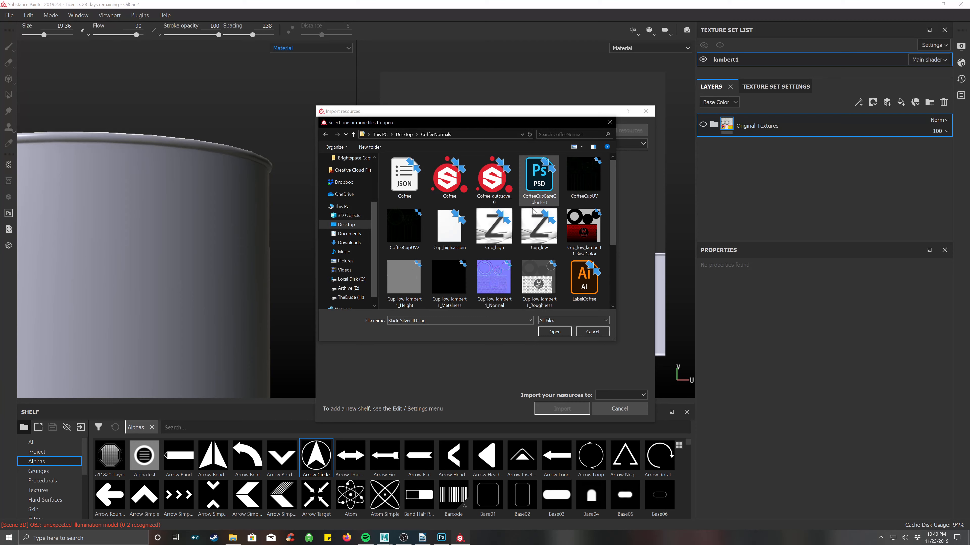
pyautogui.scroll(-1, 491, 263)
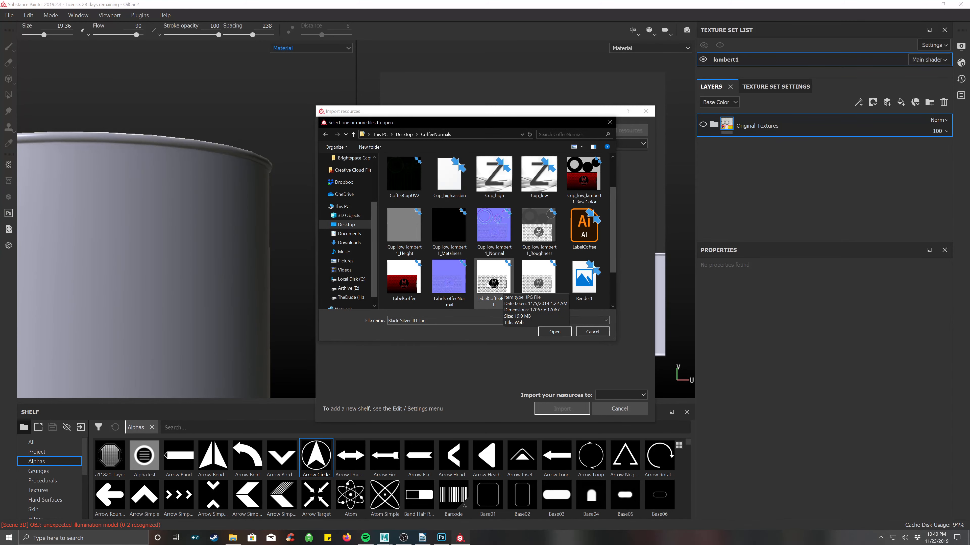
pyautogui.doubleClick(485, 285)
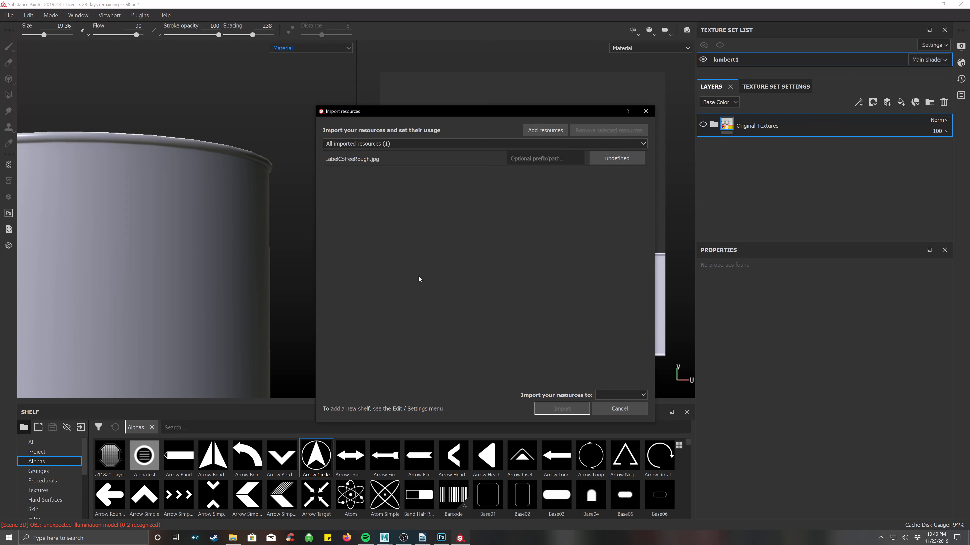
# - Import LabelCoffeeRough.jpg as an alpha into the project 'OilCan2'
pyautogui.click(616, 158)
pyautogui.click(627, 175)
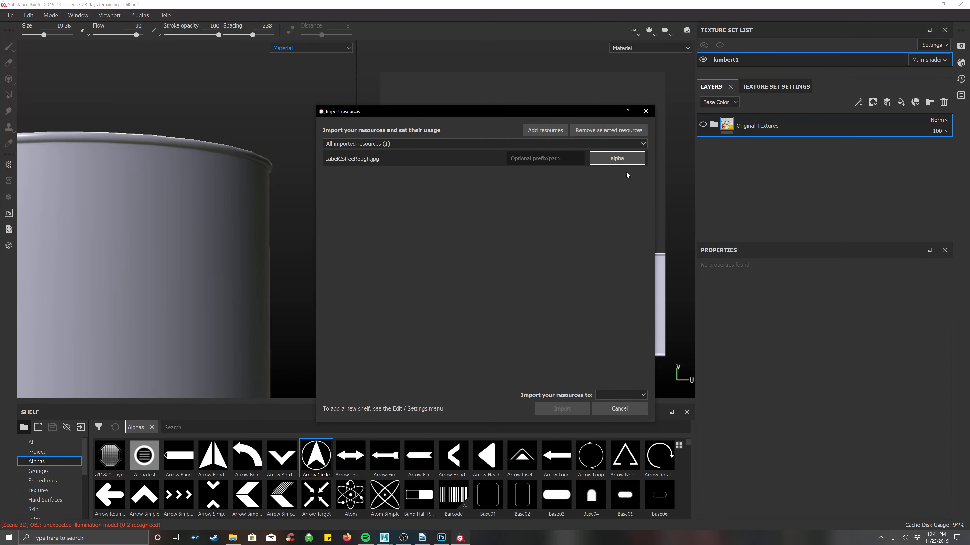
pyautogui.click(614, 394)
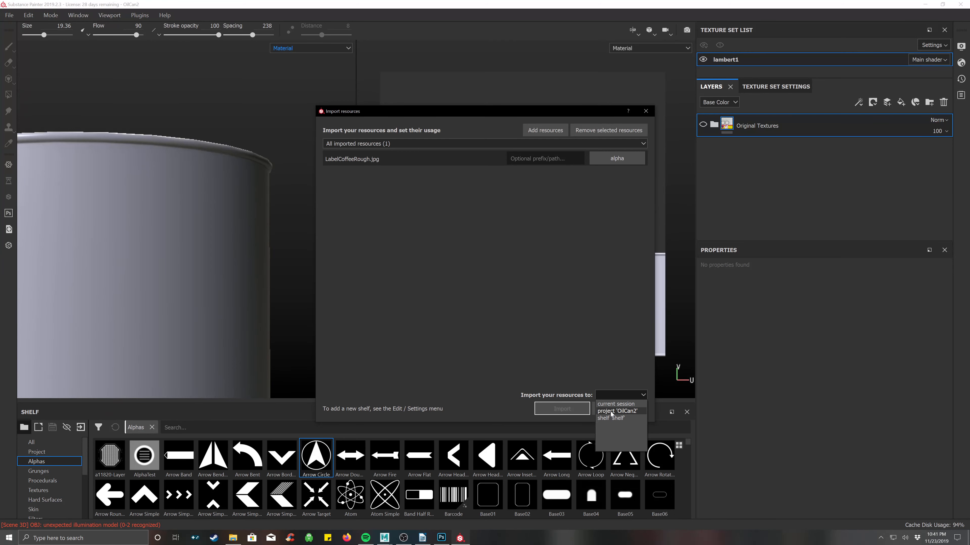
pyautogui.click(611, 411)
pyautogui.click(562, 408)
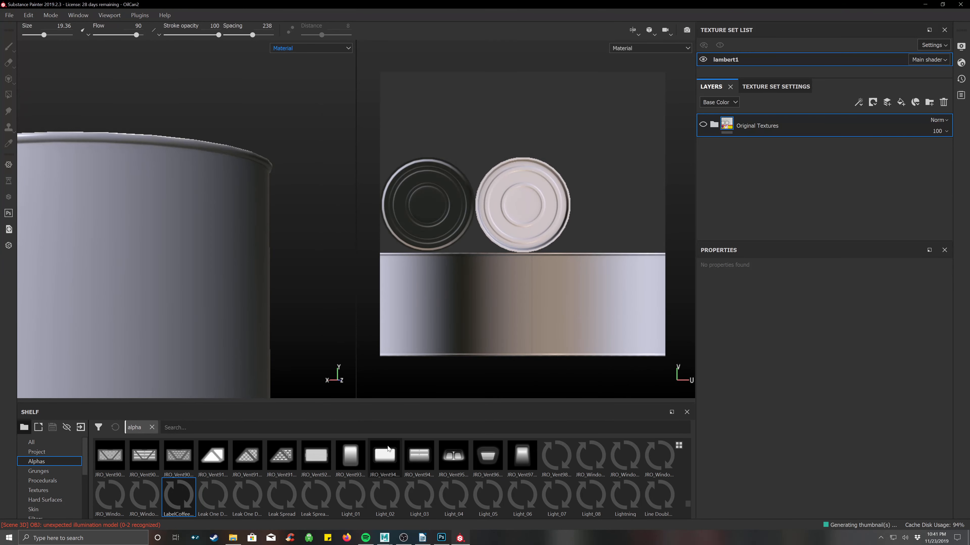
pyautogui.moveTo(178, 496)
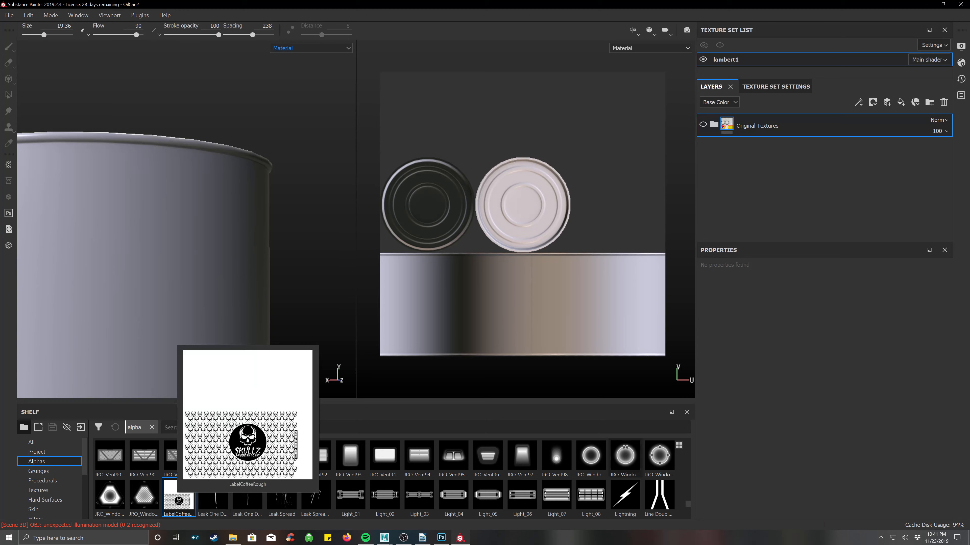
# - Add a paint layer above the Original Textures folder and assign LabelCoffeeRough as the brush's alpha
pyautogui.click(886, 102)
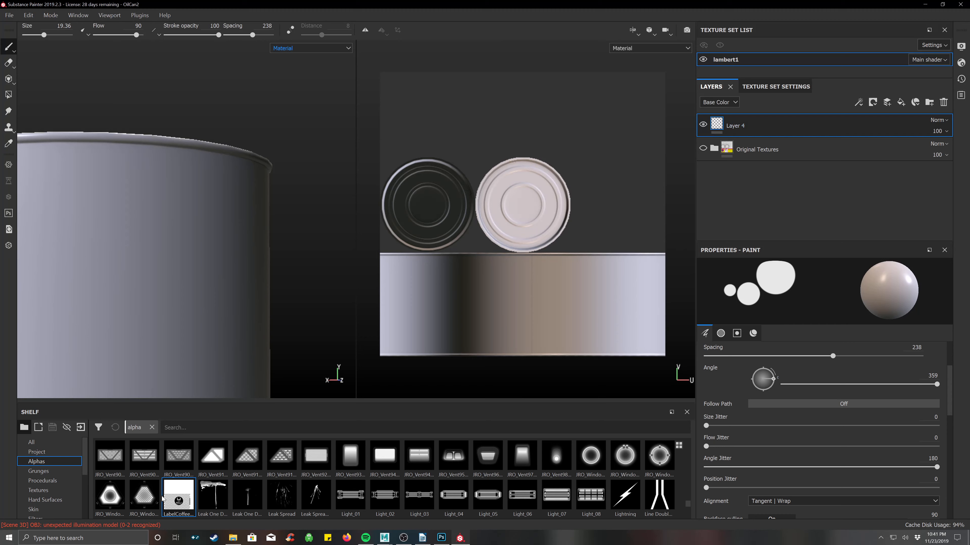
pyautogui.moveTo(162, 499)
pyautogui.mouseDown()
pyautogui.moveTo(656, 461)
pyautogui.moveTo(565, 474)
pyautogui.moveTo(192, 478)
pyautogui.mouseUp()
pyautogui.scroll(-5, 846, 448)
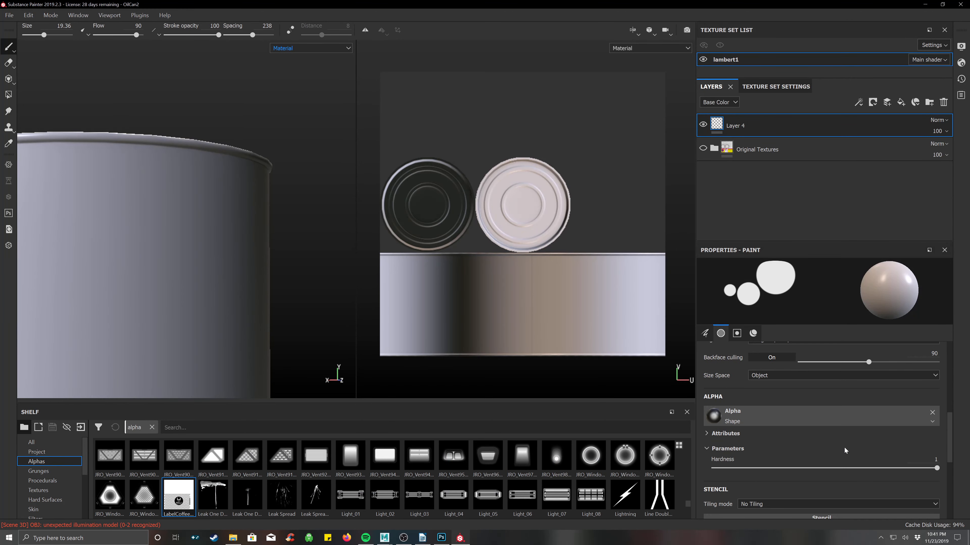
pyautogui.moveTo(171, 503)
pyautogui.mouseDown()
pyautogui.moveTo(678, 442)
pyautogui.moveTo(786, 418)
pyautogui.moveTo(757, 429)
pyautogui.moveTo(775, 418)
pyautogui.mouseUp()
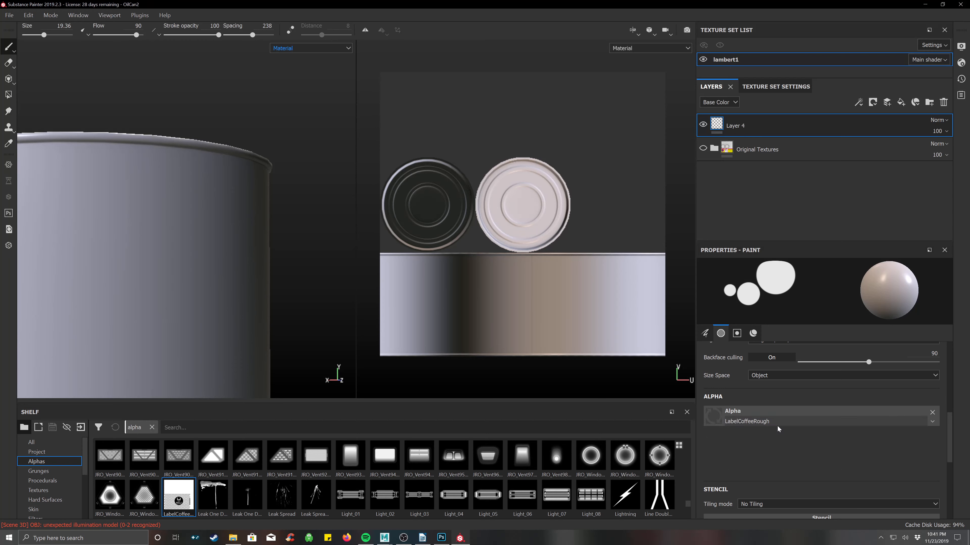
pyautogui.click(736, 417)
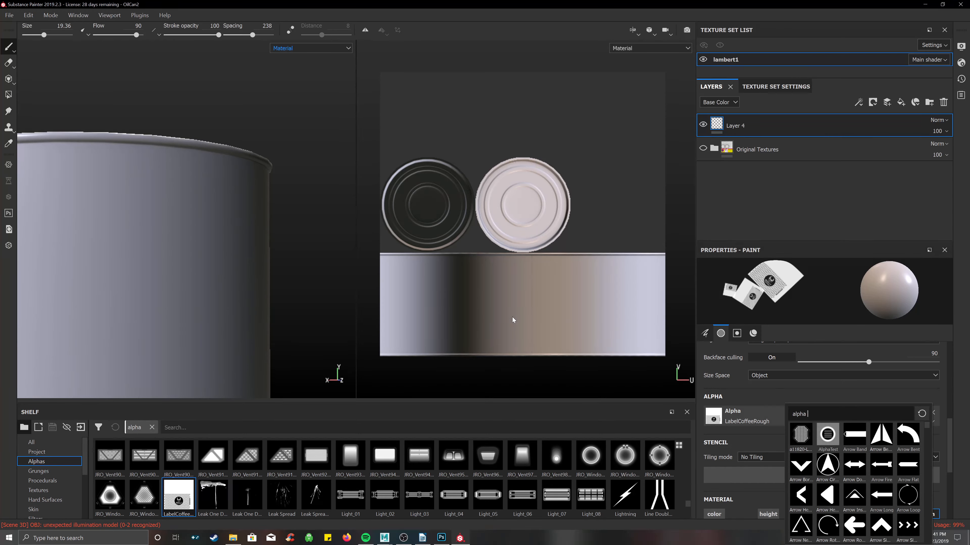
pyautogui.click(775, 437)
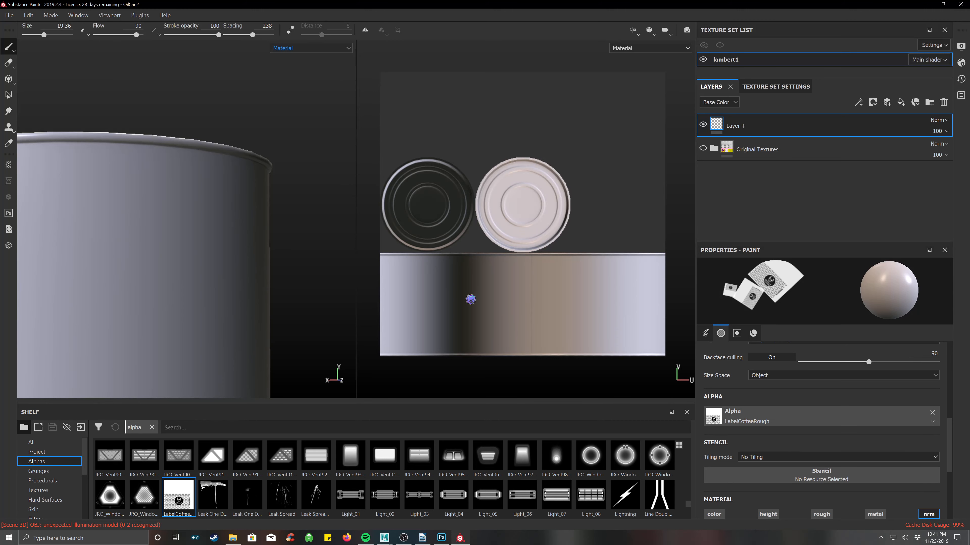
# - Enlarge the brush for stamping the LabelCoffeeRough alpha
pyautogui.press(']')
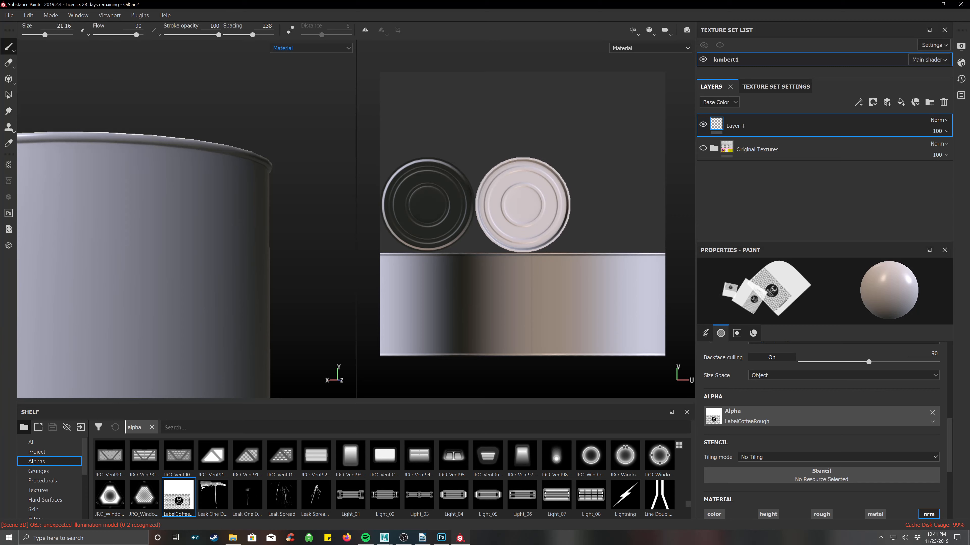